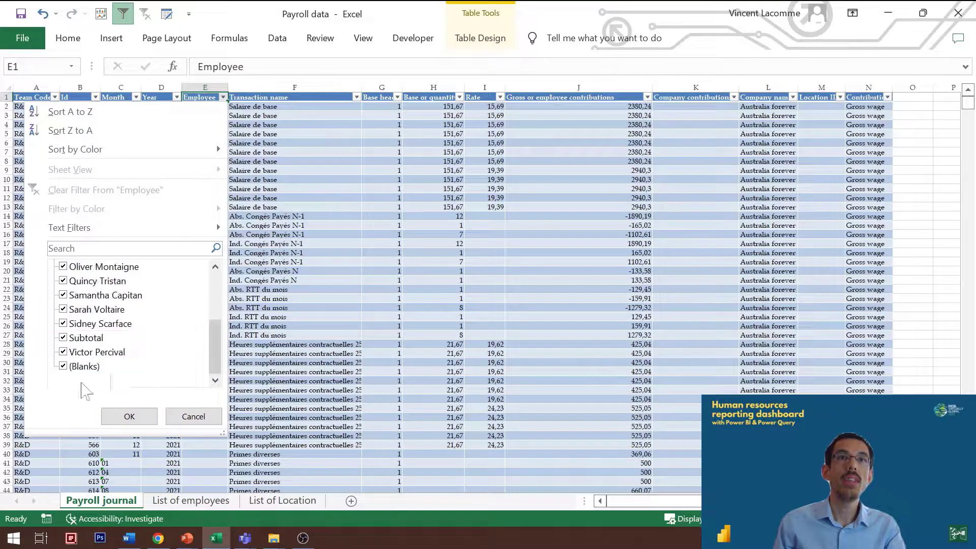
Step: Filter the Employee column of the payroll journal to show only the Subtotal rows
{"action": "left_click", "coordinate": [85, 338]}
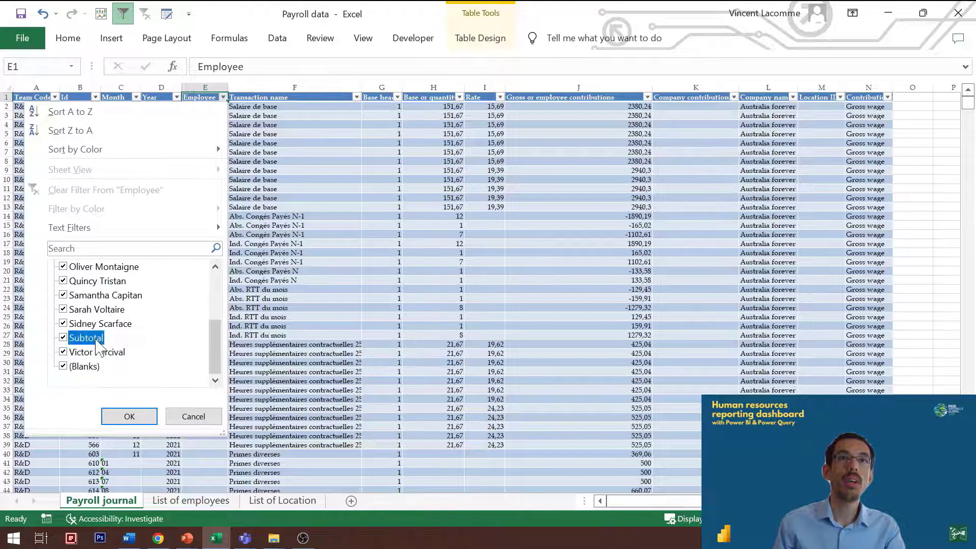
{"action": "scroll", "coordinate": [99, 305], "scroll_direction": "up", "scroll_amount": 3}
{"action": "left_click", "coordinate": [96, 269]}
{"action": "scroll", "coordinate": [97, 267], "scroll_direction": "up", "scroll_amount": 2}
{"action": "left_click", "coordinate": [97, 267]}
{"action": "left_click", "coordinate": [96, 267]}
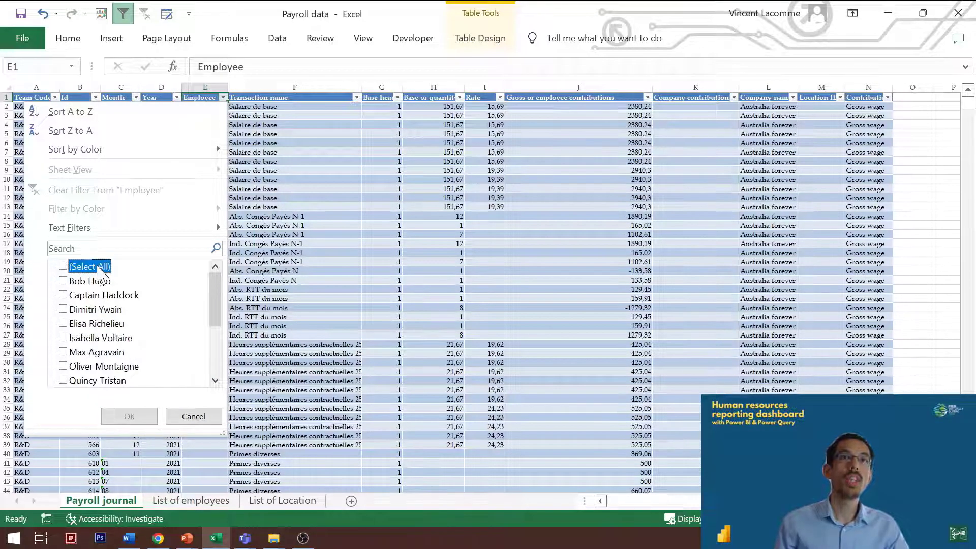
{"action": "key", "text": "End"}
{"action": "key", "text": "Up"}
{"action": "key", "text": "Up"}
{"action": "key", "text": "space"}
{"action": "key", "text": "Return"}
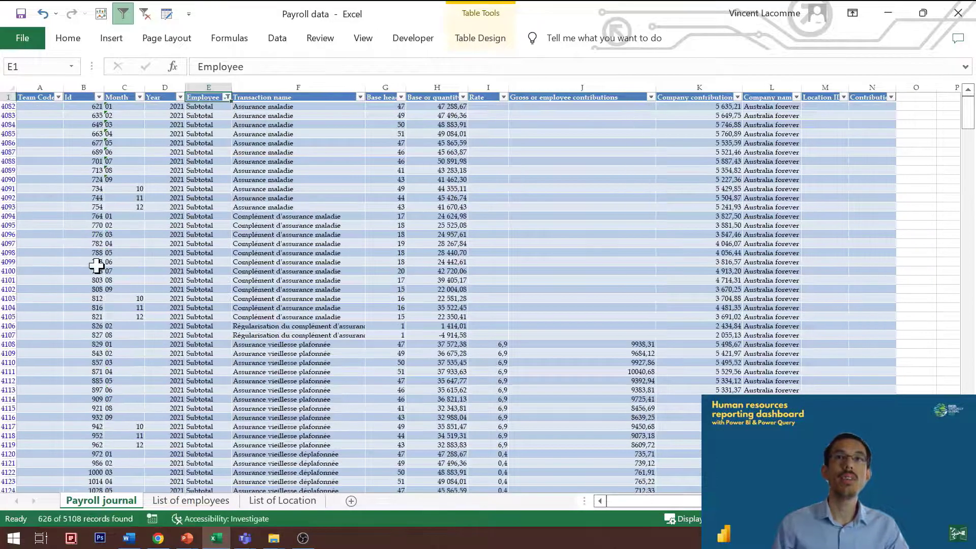
{"action": "left_click", "coordinate": [369, 258]}
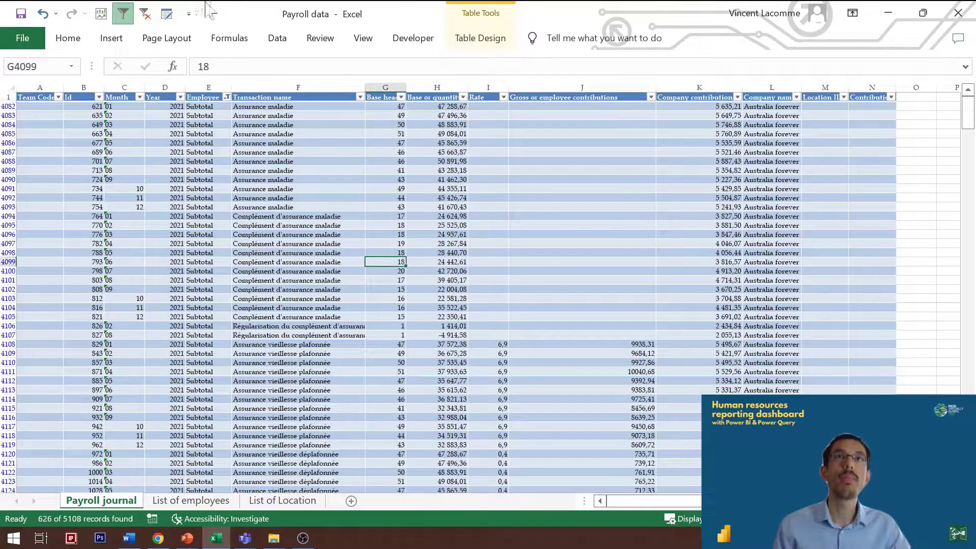
Step: Clear the Employee filter and examine the Month and Year columns of the payroll journal
{"action": "left_click", "coordinate": [142, 14]}
{"action": "left_click", "coordinate": [188, 306]}
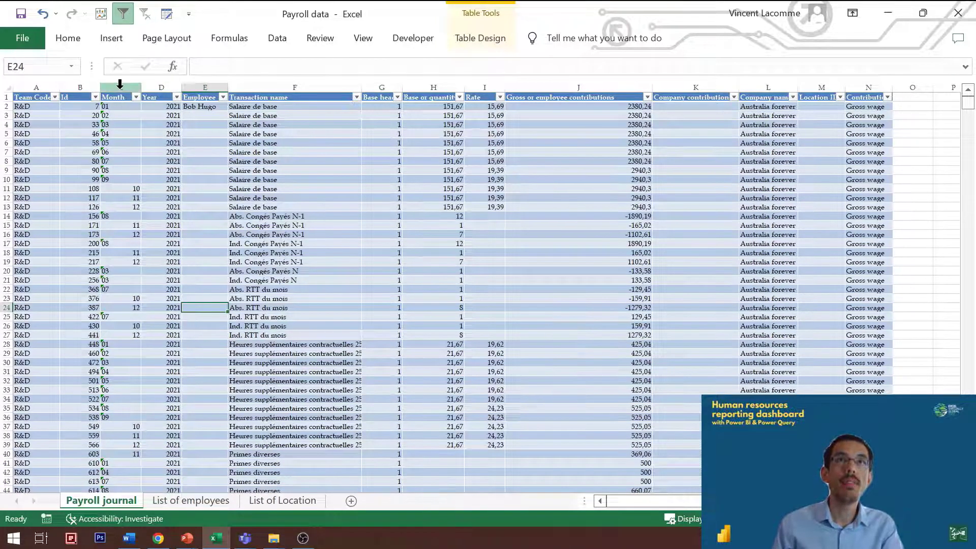
{"action": "left_click_drag", "start_coordinate": [121, 87], "coordinate": [151, 89]}
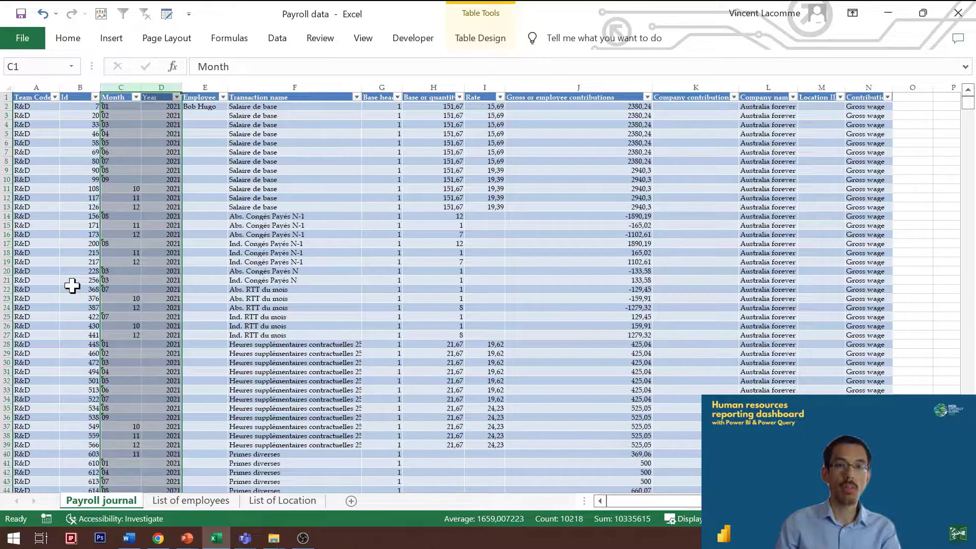
{"action": "left_click", "coordinate": [86, 244]}
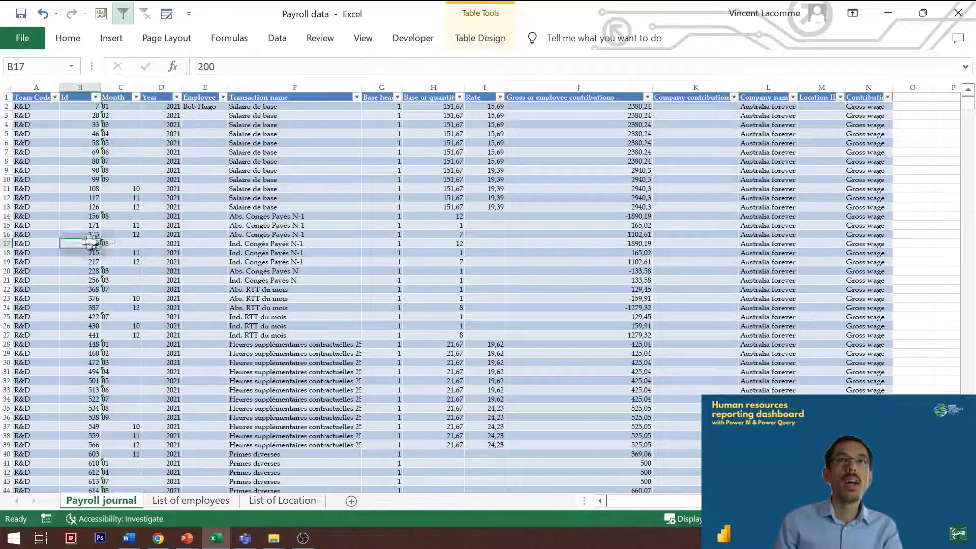
Step: Compare the payroll journal's Employee filter list with the Last name and First name columns in List of employees
{"action": "left_click", "coordinate": [209, 108]}
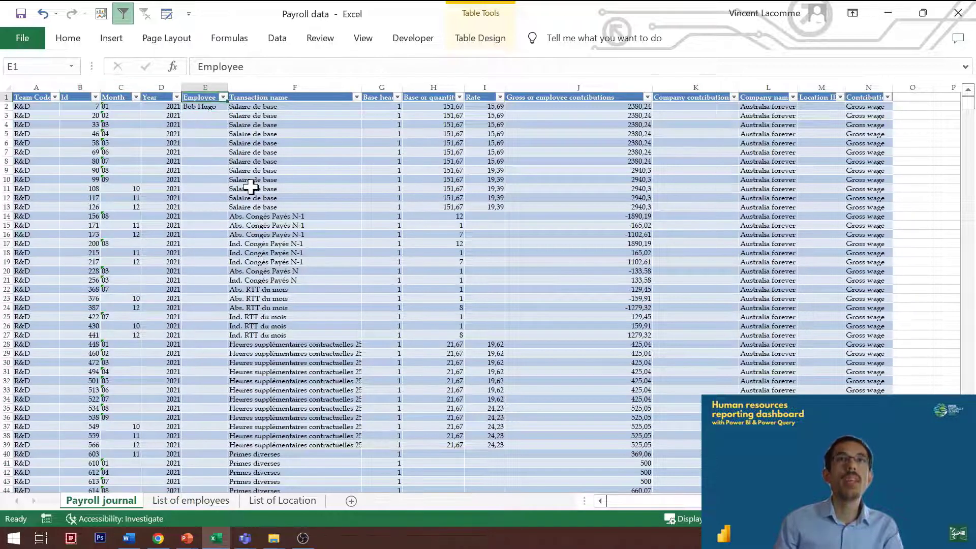
{"action": "left_click", "coordinate": [222, 98]}
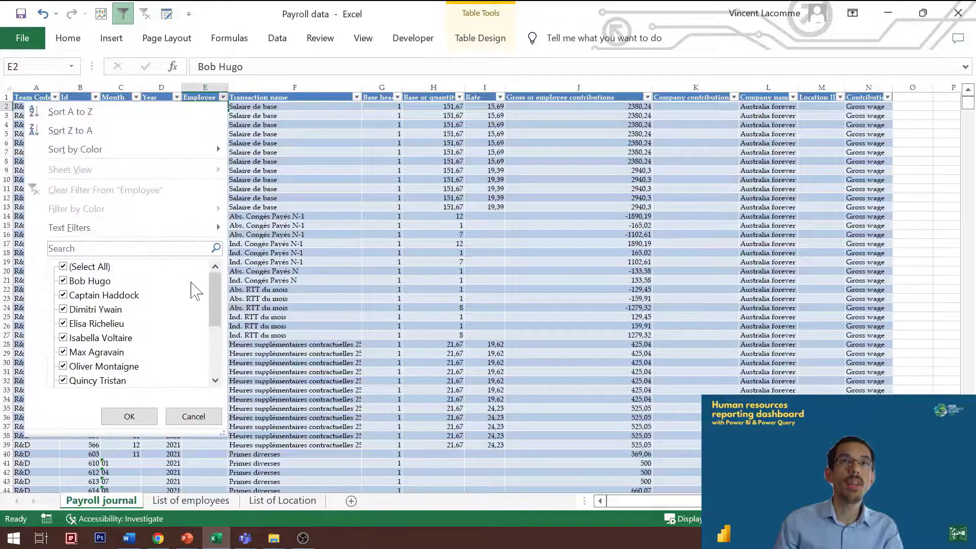
{"action": "scroll", "coordinate": [192, 283], "scroll_direction": "down", "scroll_amount": 3}
{"action": "left_click", "coordinate": [242, 270]}
{"action": "key", "text": "ctrl+Page_Down"}
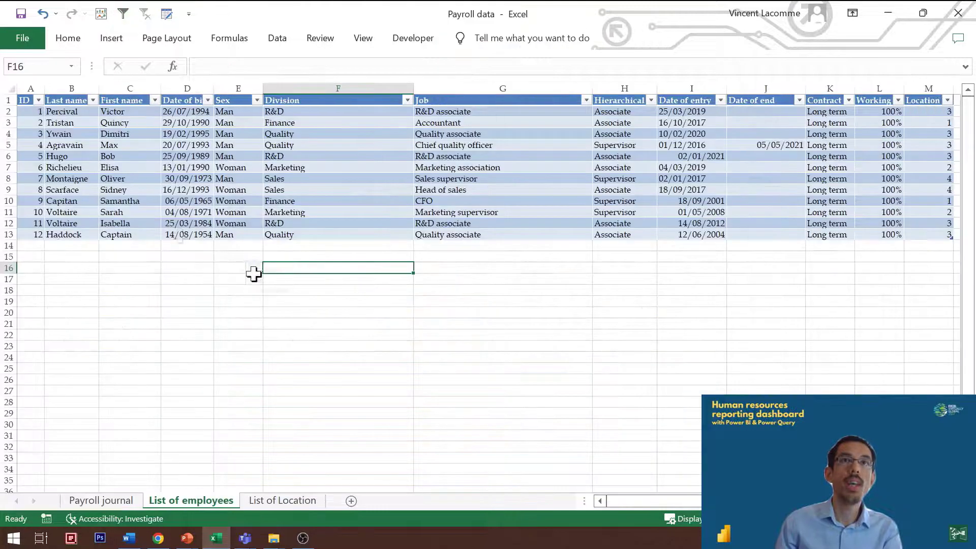
{"action": "left_click_drag", "start_coordinate": [71, 112], "coordinate": [142, 233]}
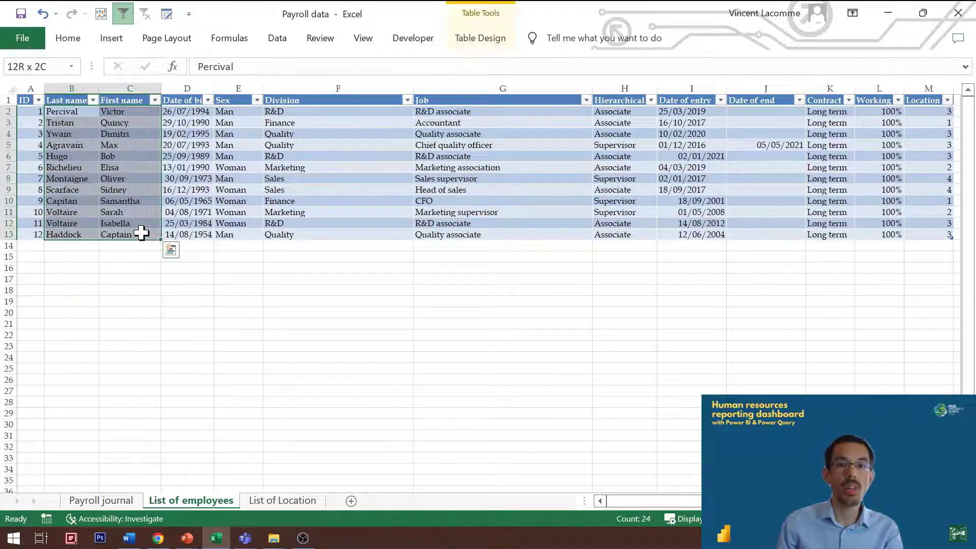
Step: Compare the ID column in List of employees with the Employee column in the payroll journal
{"action": "key", "text": "ctrl+Page_Up"}
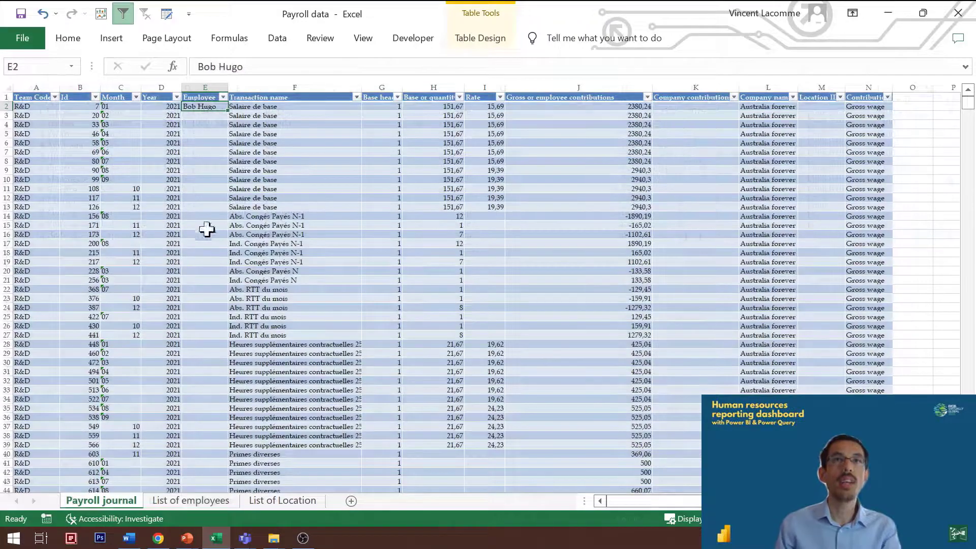
{"action": "key", "text": "ctrl+Page_Down"}
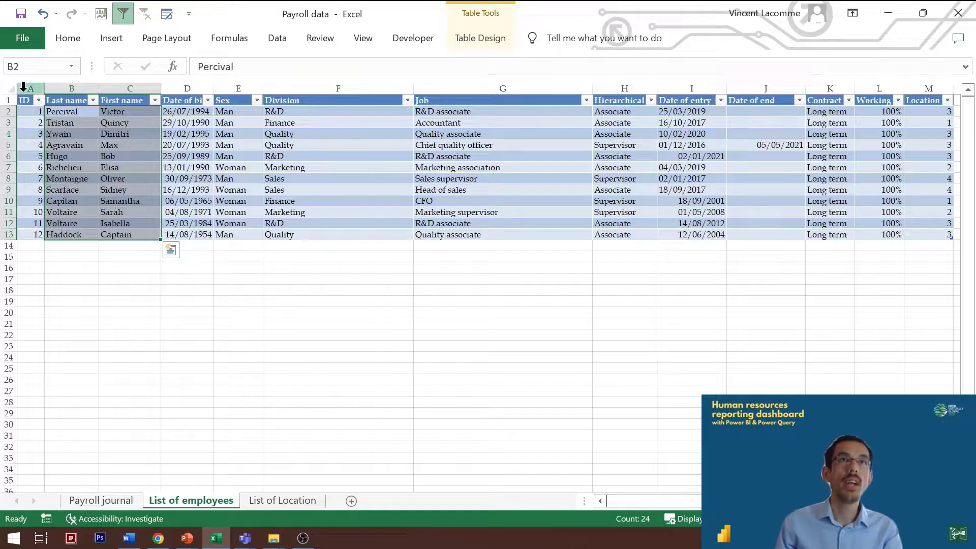
{"action": "left_click", "coordinate": [23, 88]}
{"action": "left_click_drag", "start_coordinate": [30, 111], "coordinate": [32, 253]}
{"action": "key", "text": "ctrl+Page_Up"}
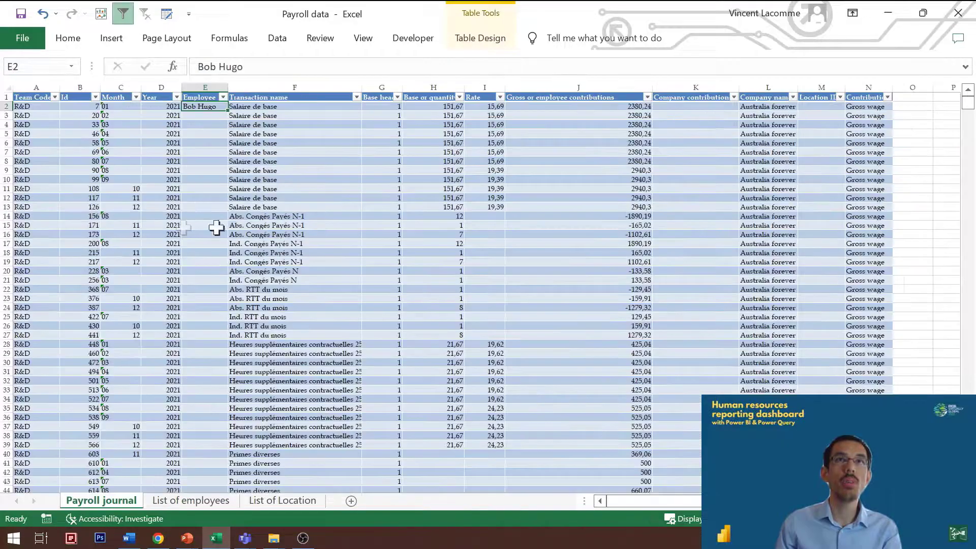
{"action": "left_click", "coordinate": [199, 83]}
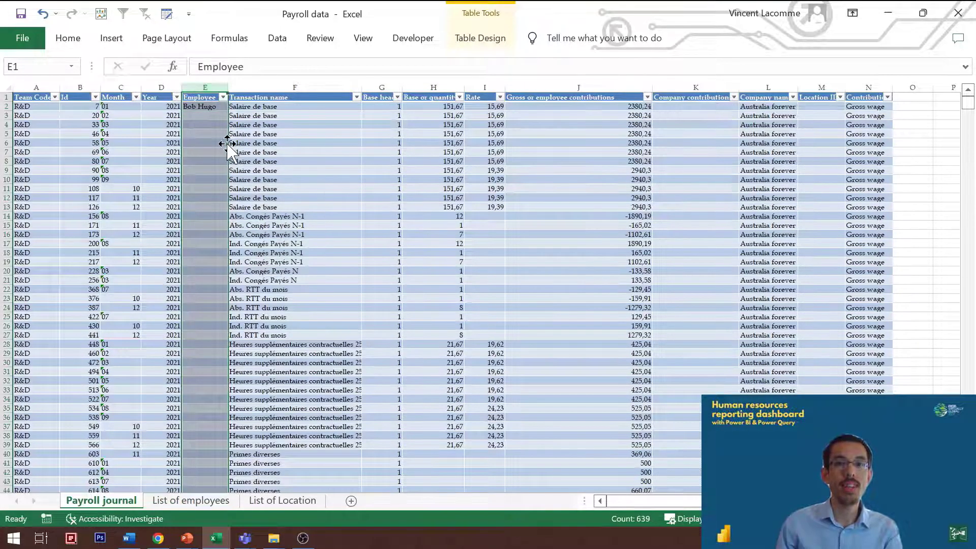
Step: Examine the Location ID column of the payroll journal from its header to its last row
{"action": "left_click", "coordinate": [695, 132]}
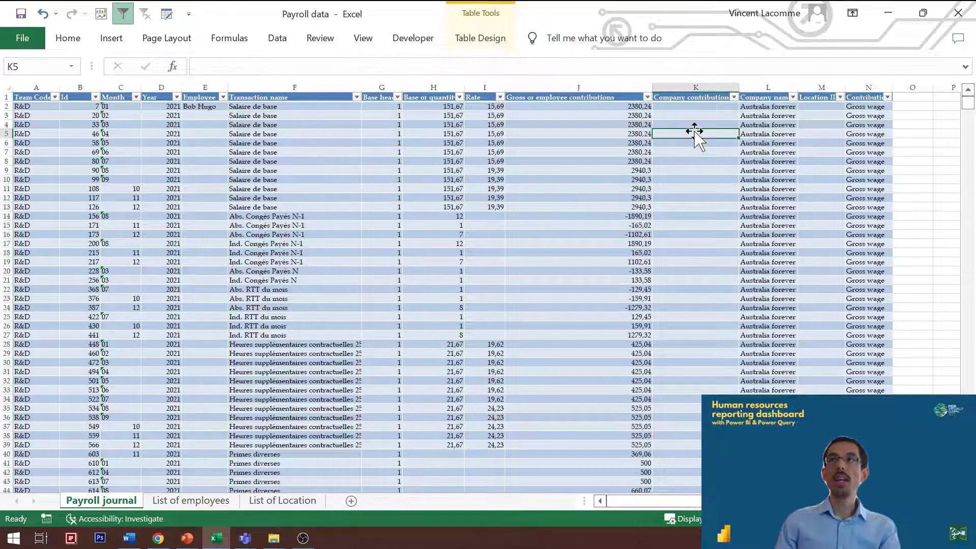
{"action": "key", "text": "Up"}
{"action": "key", "text": "Up"}
{"action": "key", "text": "Right"}
{"action": "key", "text": "Right"}
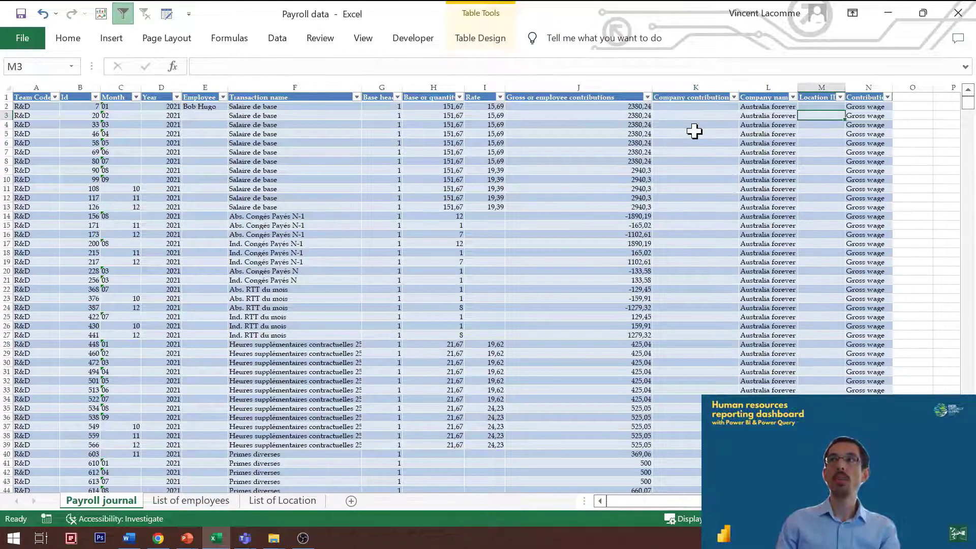
{"action": "key", "text": "Up"}
{"action": "key", "text": "Up"}
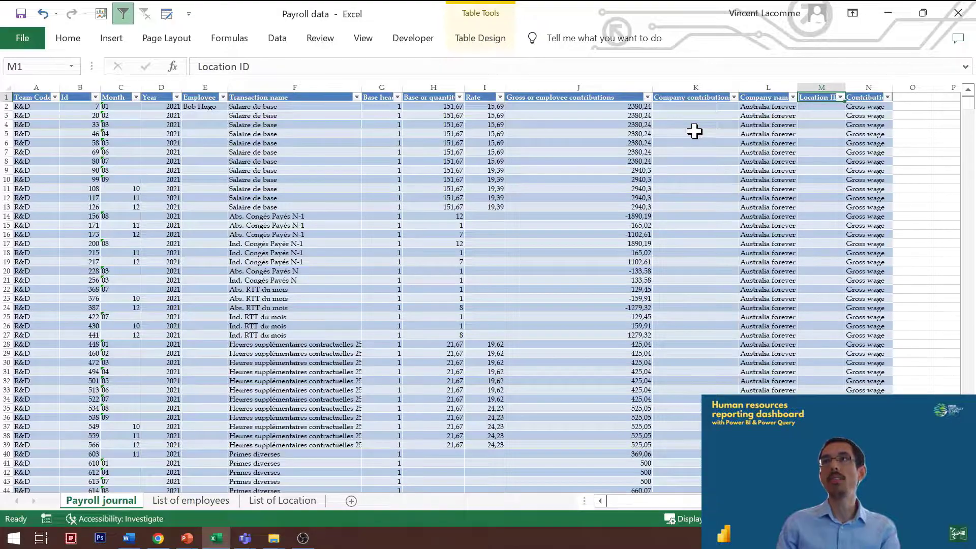
{"action": "key", "text": "ctrl+Down"}
{"action": "key", "text": "ctrl+Up"}
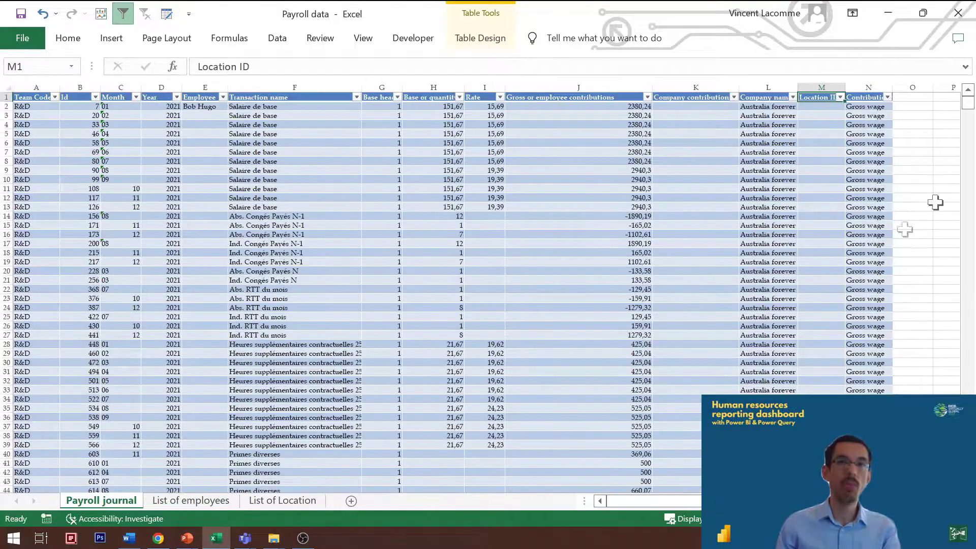
Step: Switch to the HR dashboard session v2 report in Power BI Desktop and open the Power Query Editor
{"action": "key", "text": "alt+Tab"}
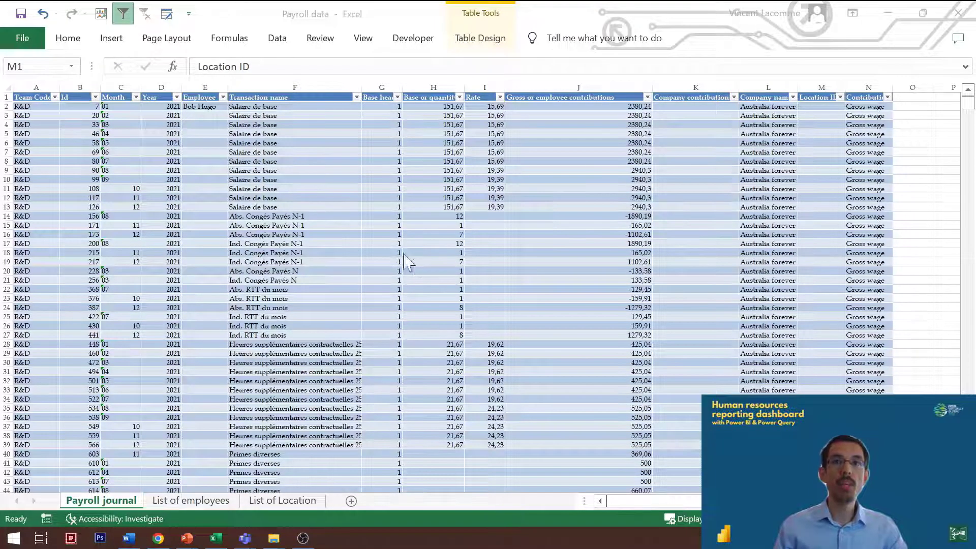
{"action": "key", "text": "alt+Tab"}
{"action": "key", "text": "alt+Tab"}
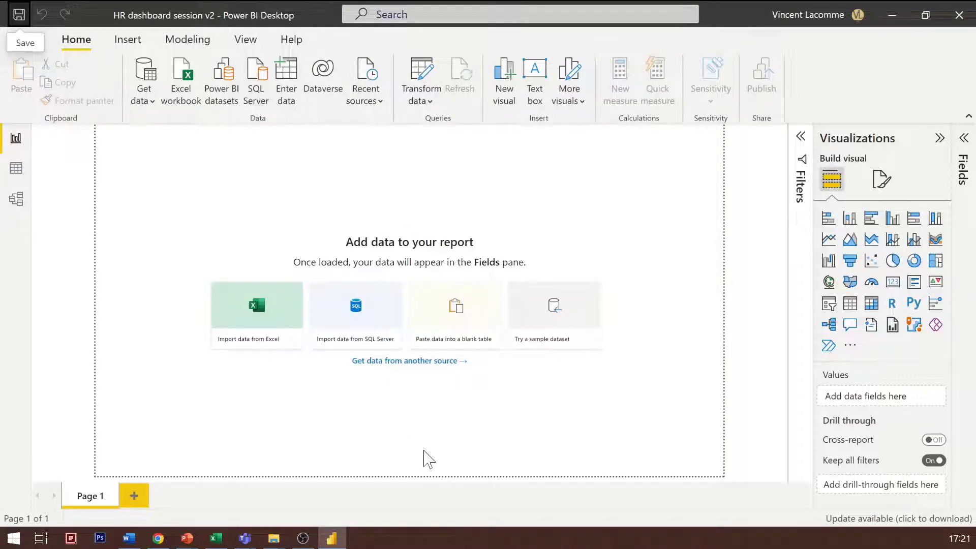
{"action": "left_click", "coordinate": [431, 98]}
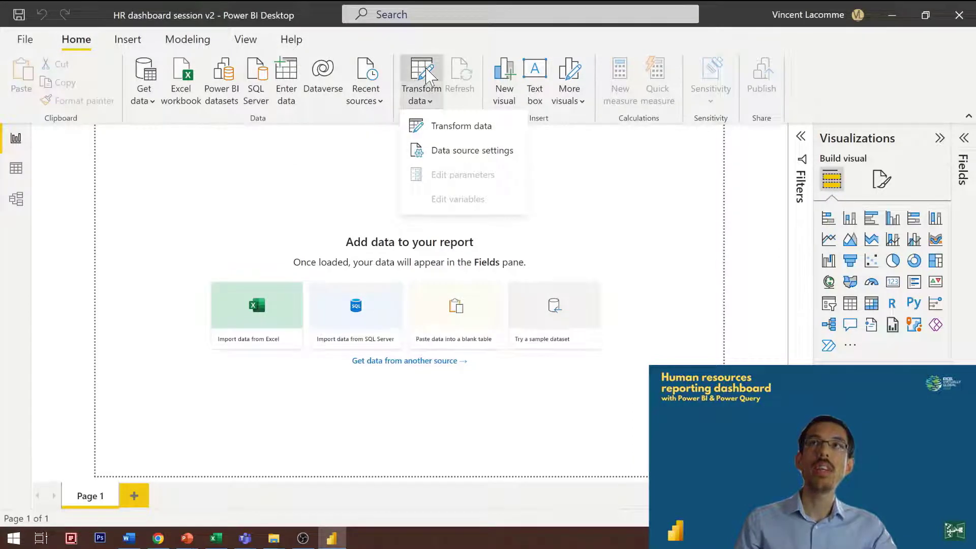
{"action": "left_click", "coordinate": [427, 76]}
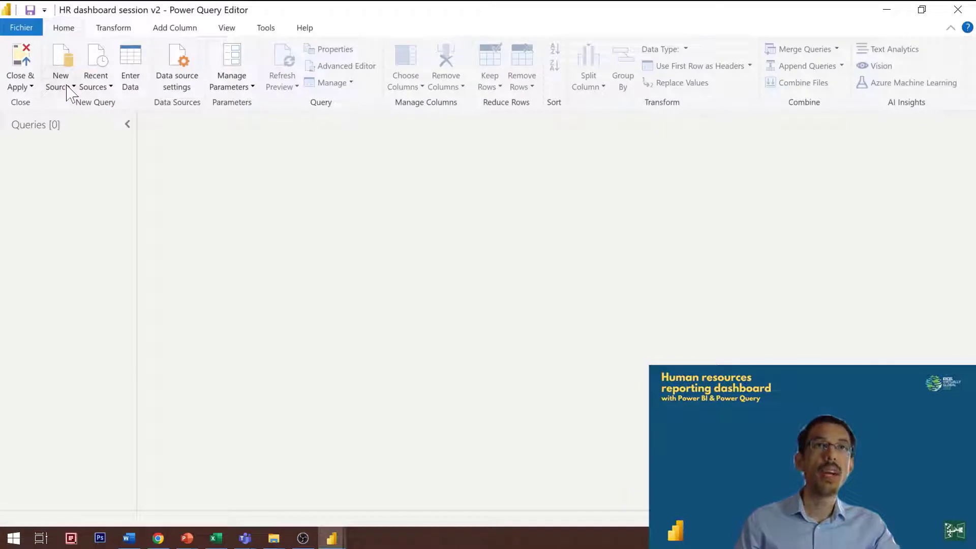
Step: Import the pay_journal, tabemployee and tablocation tables from the Payroll data.xlsx workbook
{"action": "left_click", "coordinate": [70, 92]}
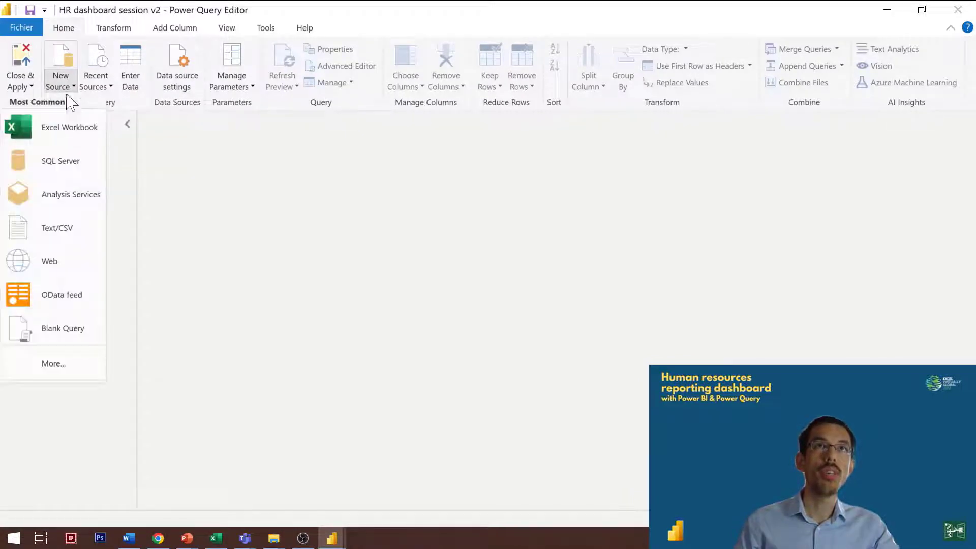
{"action": "left_click", "coordinate": [72, 136]}
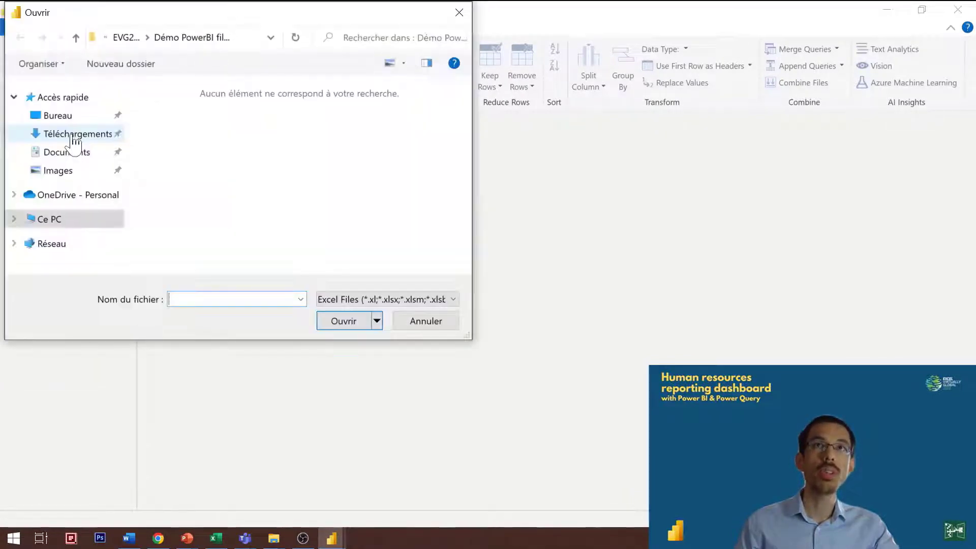
{"action": "double_click", "coordinate": [195, 144]}
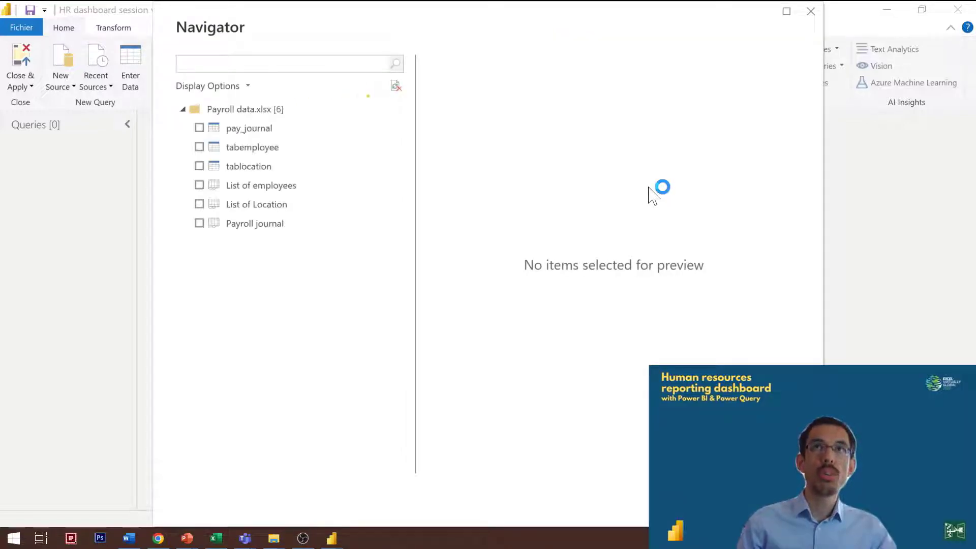
{"action": "left_click", "coordinate": [200, 128]}
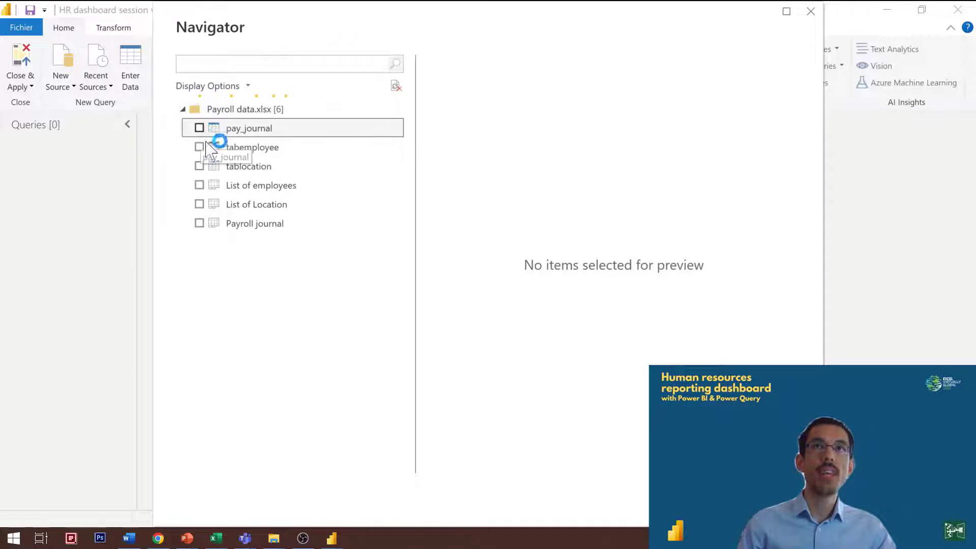
{"action": "left_click", "coordinate": [199, 147]}
{"action": "left_click", "coordinate": [199, 167]}
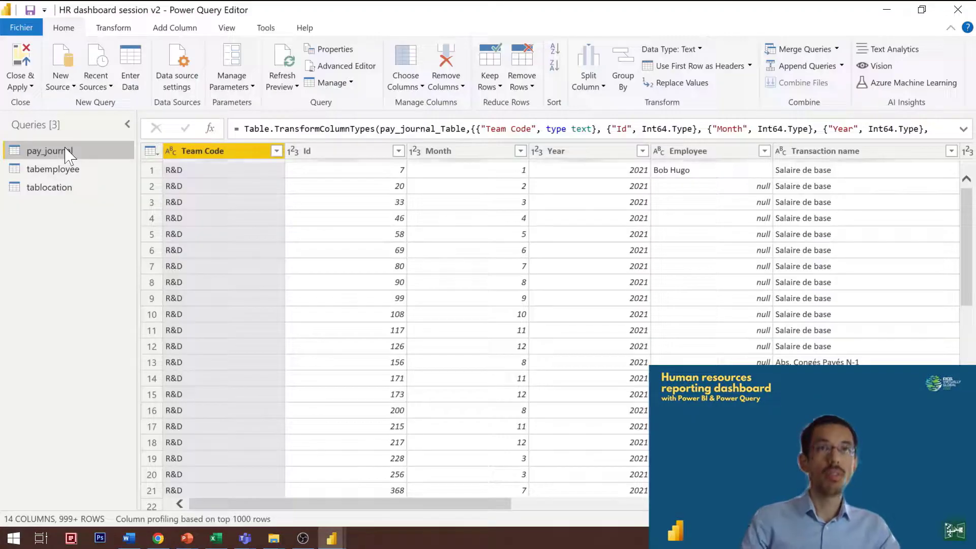
Step: Rename the pay_journal query as Payroll
{"action": "double_click", "coordinate": [67, 152]}
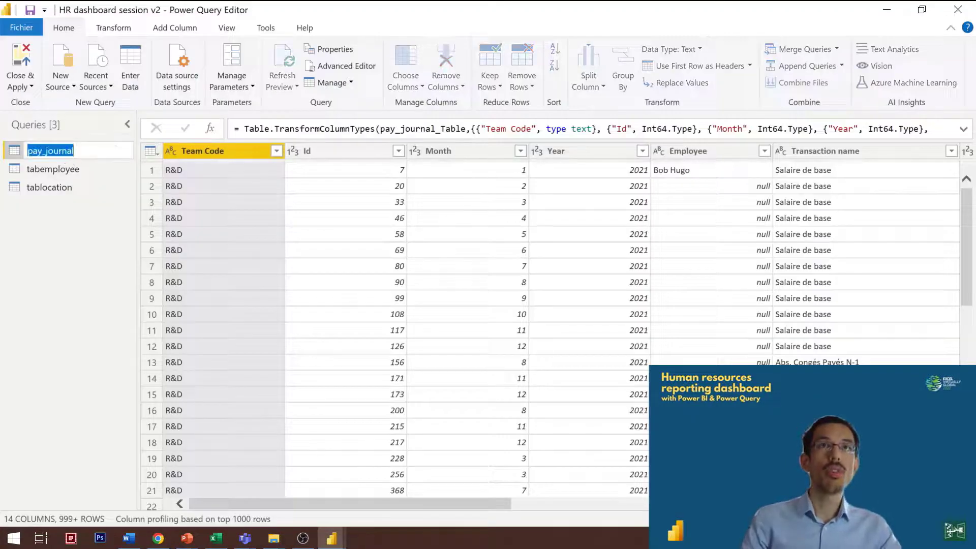
{"action": "type", "text": "payroll"}
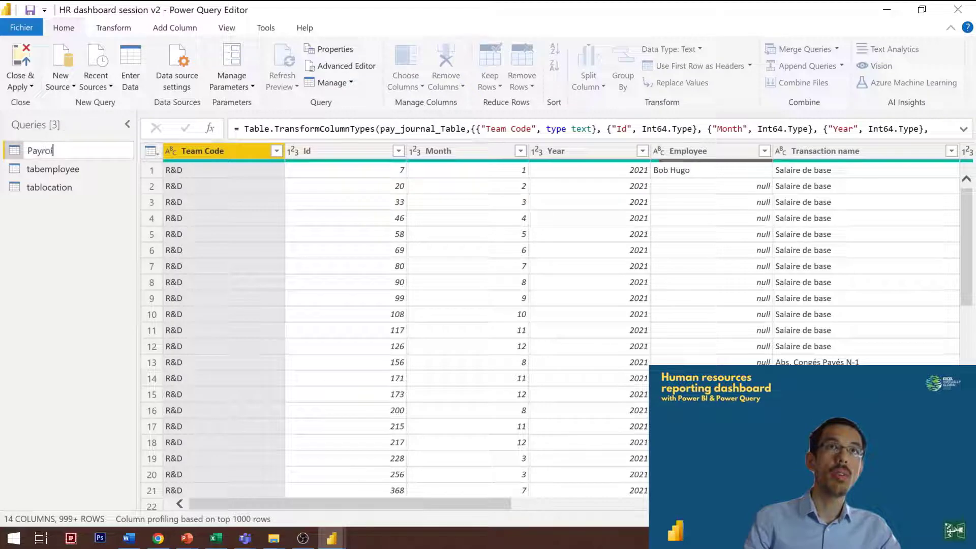
{"action": "key", "text": "Return"}
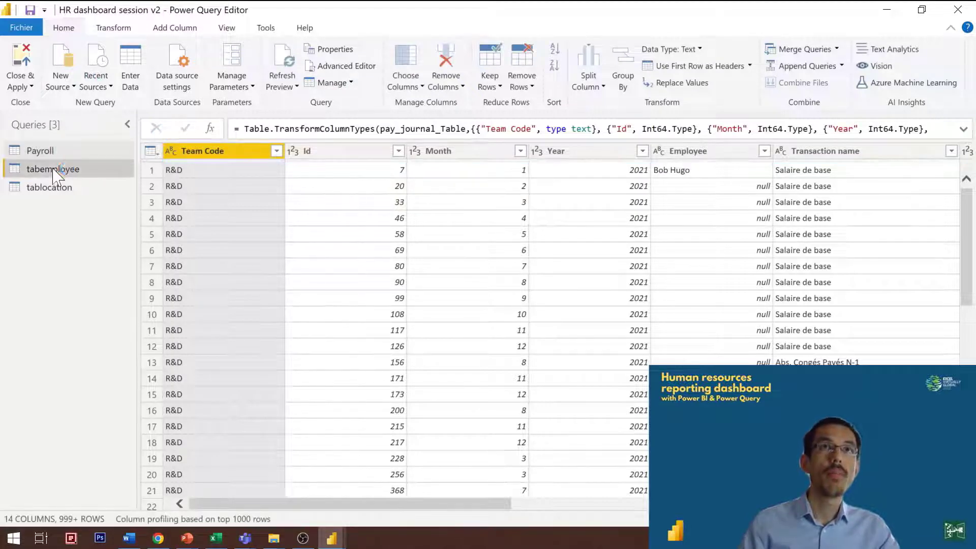
Step: Rename the tabemployee query as Employees
{"action": "left_click", "coordinate": [53, 169]}
{"action": "double_click", "coordinate": [53, 169]}
{"action": "type", "text": "Emplo"}
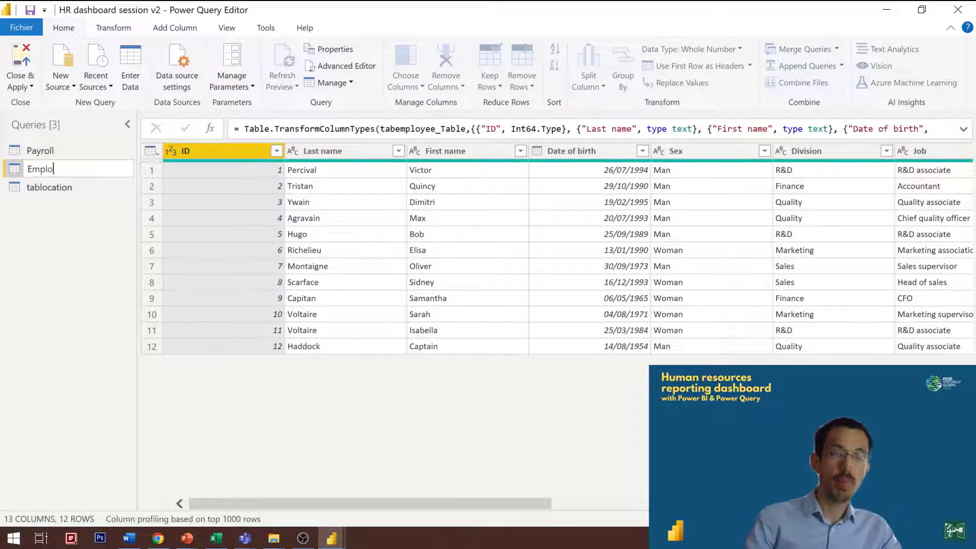
{"action": "type", "text": "yees"}
{"action": "key", "text": "Return"}
Step: Rename the tablocation query as Location and display the Payroll query
{"action": "left_click", "coordinate": [43, 186]}
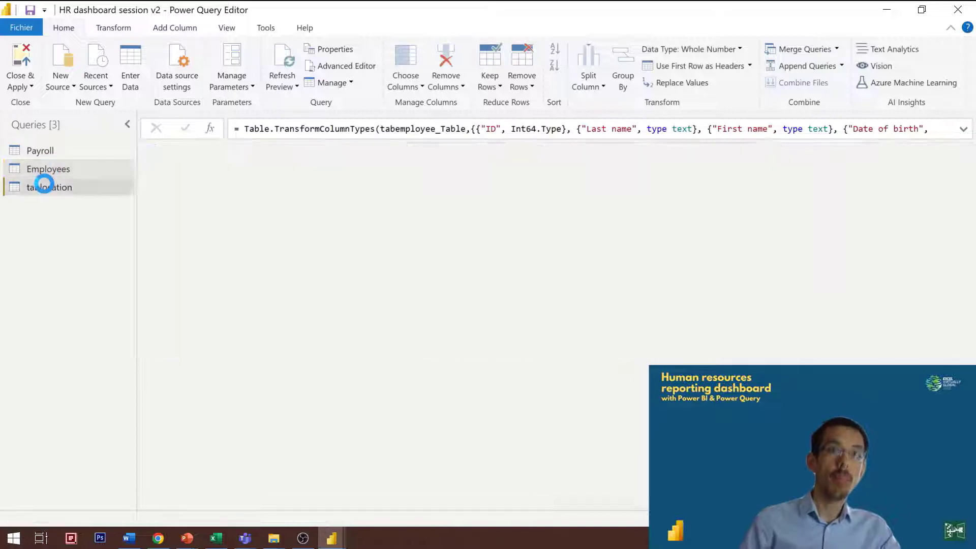
{"action": "double_click", "coordinate": [40, 187]}
{"action": "type", "text": "Location"}
{"action": "key", "text": "Return"}
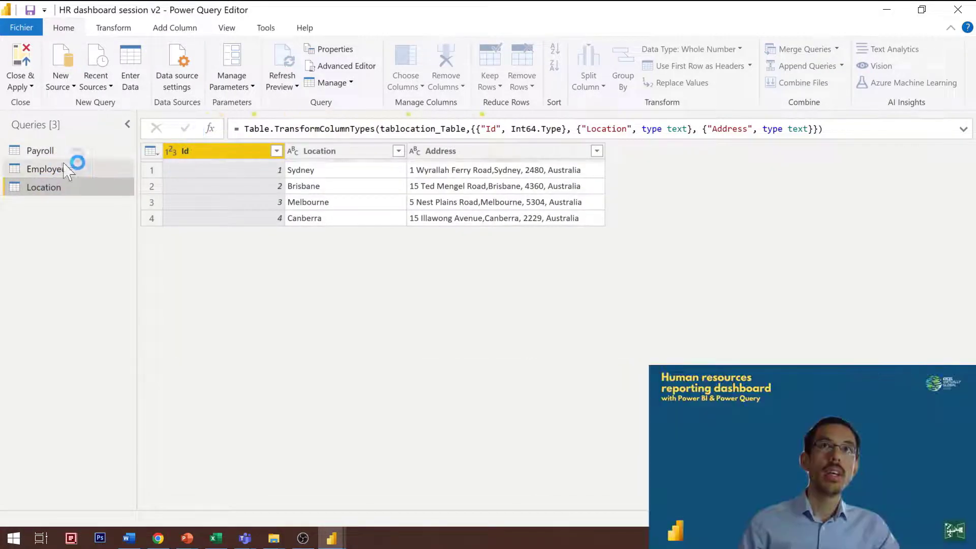
{"action": "left_click", "coordinate": [63, 153]}
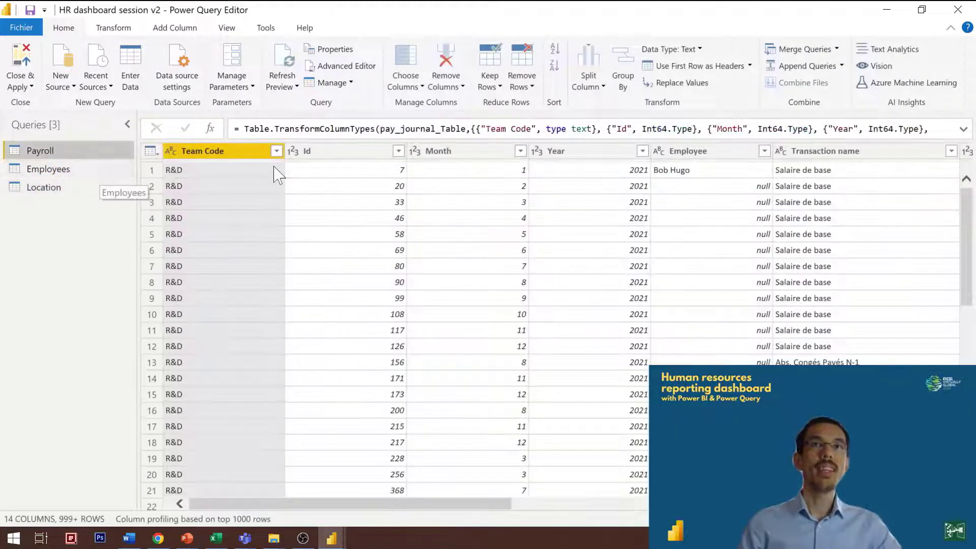
Step: Create a new query that references the Payroll query and name it Teams
{"action": "right_click", "coordinate": [78, 152]}
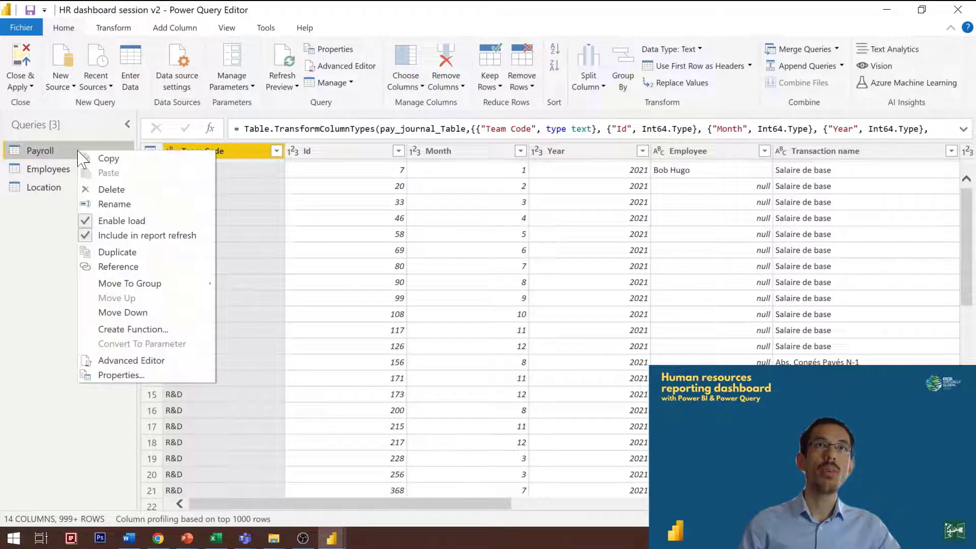
{"action": "key", "text": "Escape"}
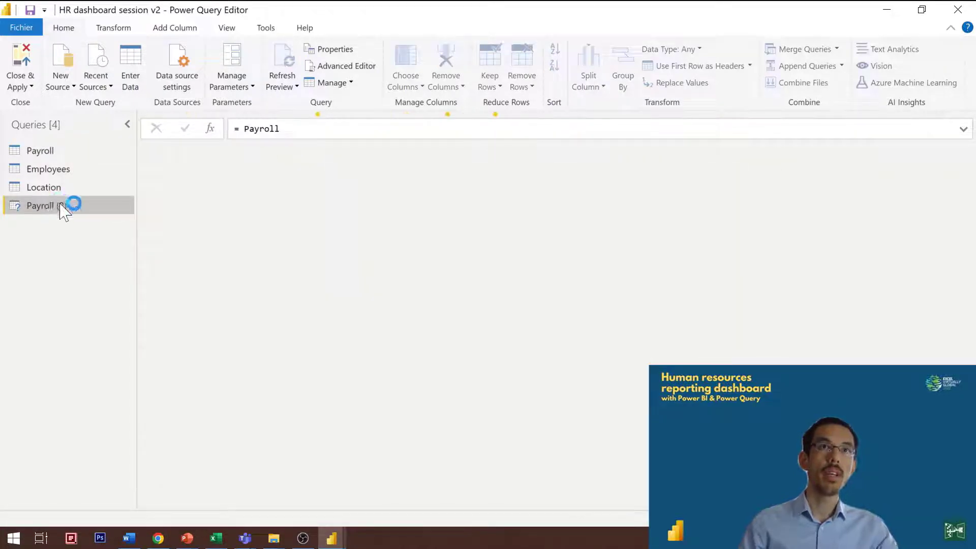
{"action": "double_click", "coordinate": [51, 205]}
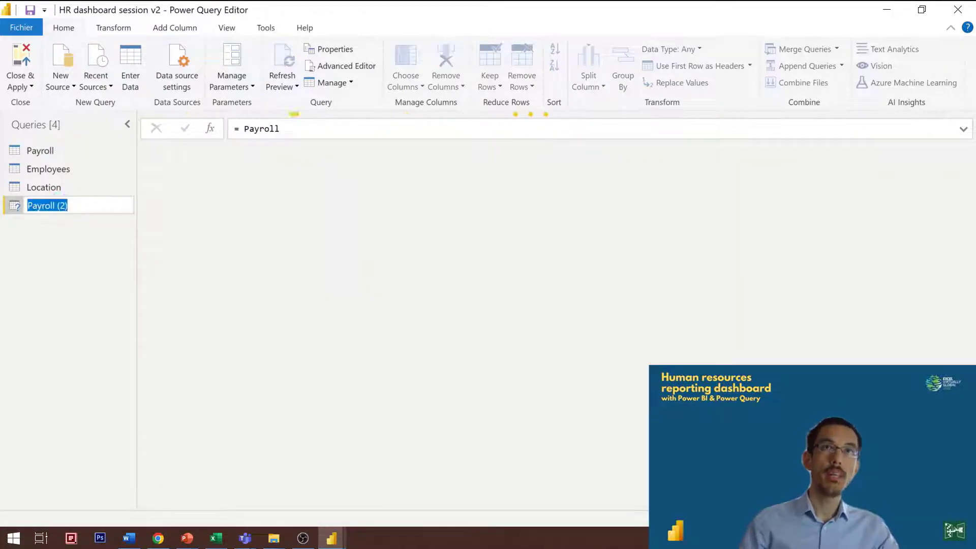
{"action": "key", "text": "BackSpace"}
{"action": "type", "text": "Tea"}
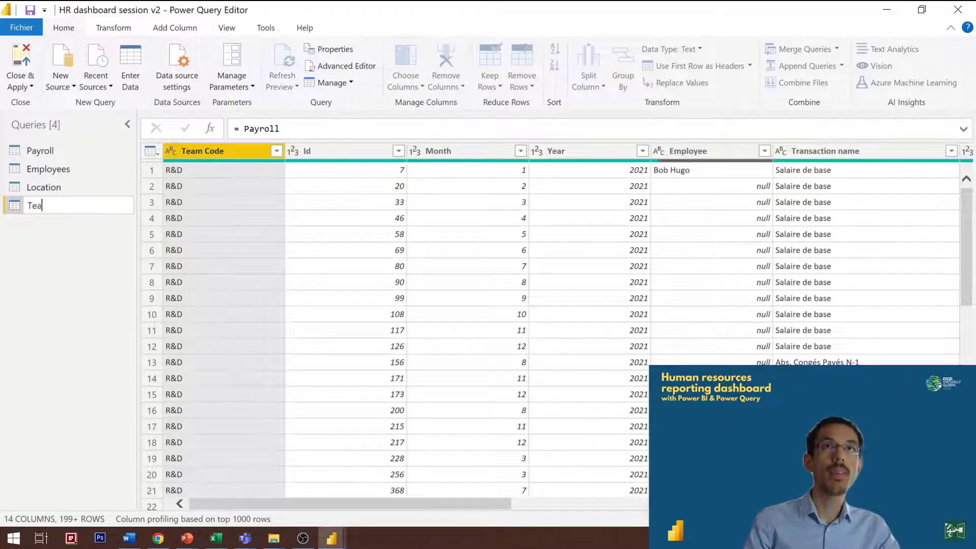
{"action": "type", "text": "ms"}
{"action": "key", "text": "Return"}
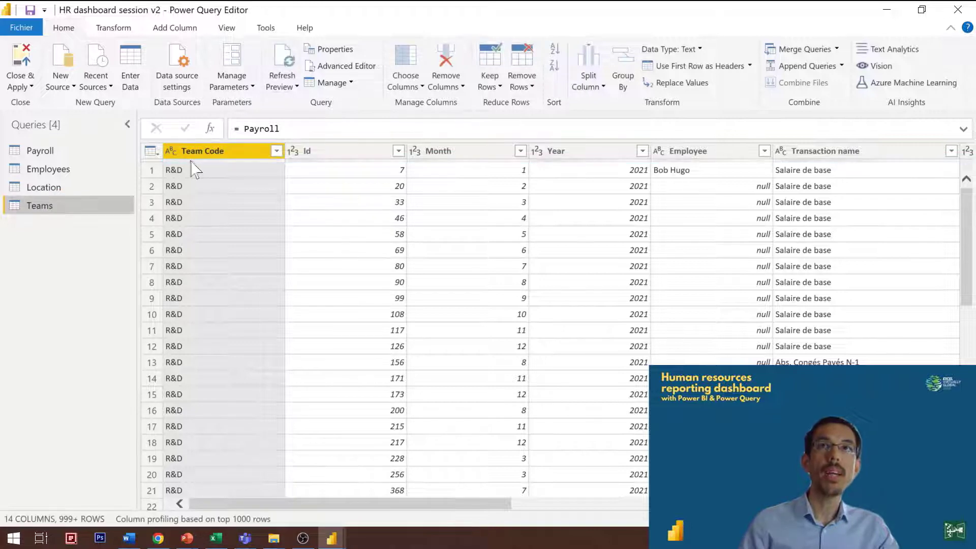
Step: In the Teams query, remove all columns except Team Code and remove its duplicate values
{"action": "right_click", "coordinate": [196, 151]}
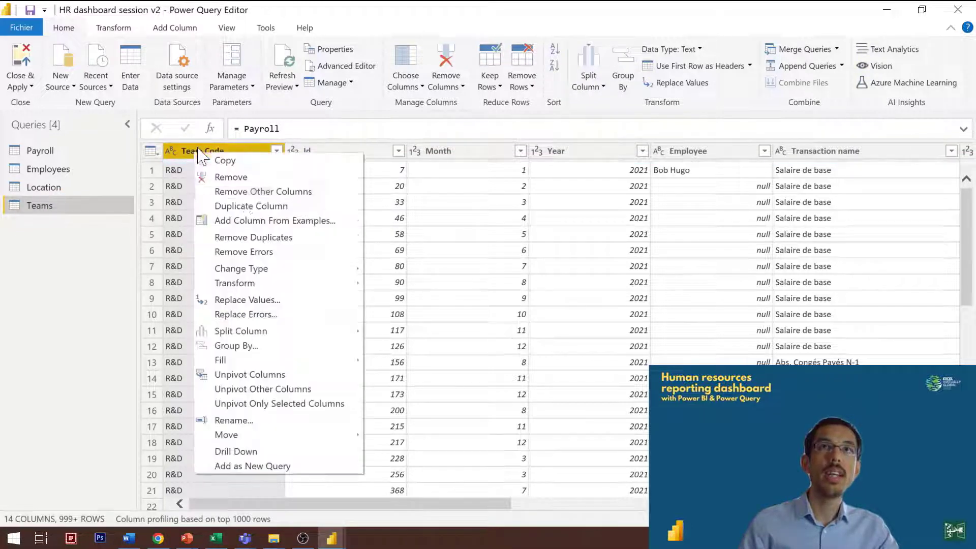
{"action": "left_click", "coordinate": [263, 191]}
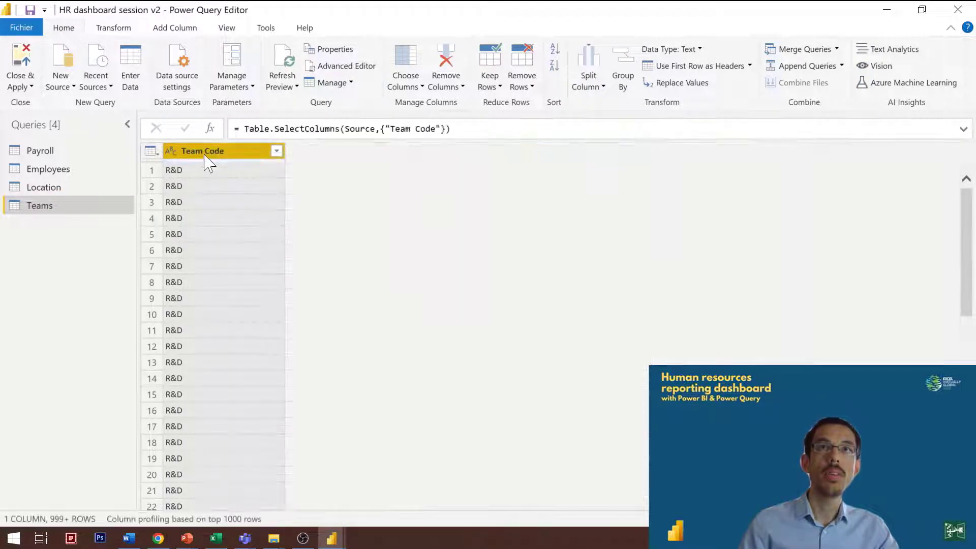
{"action": "right_click", "coordinate": [206, 162]}
{"action": "left_click", "coordinate": [303, 236]}
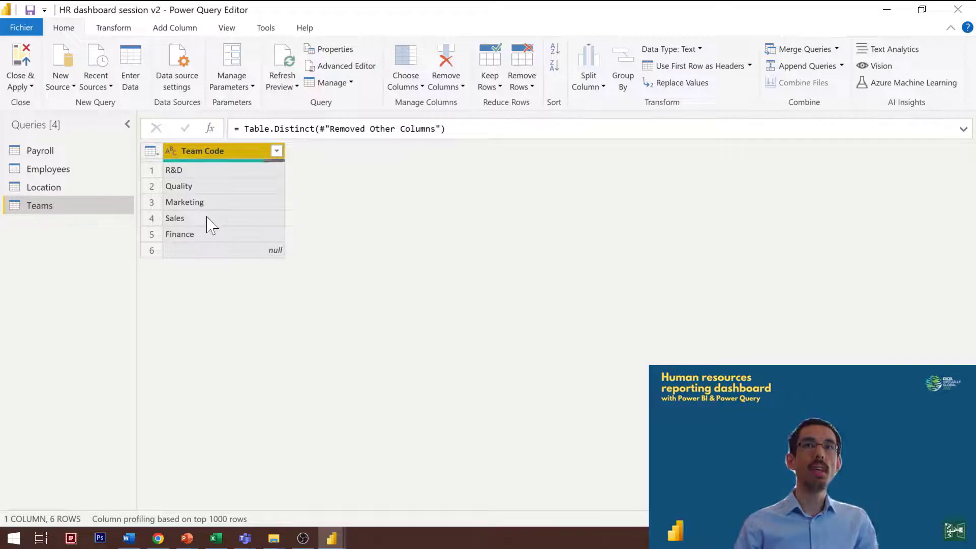
Step: Filter the Employee column of the Payroll query to exclude the Subtotal rows
{"action": "left_click", "coordinate": [80, 154]}
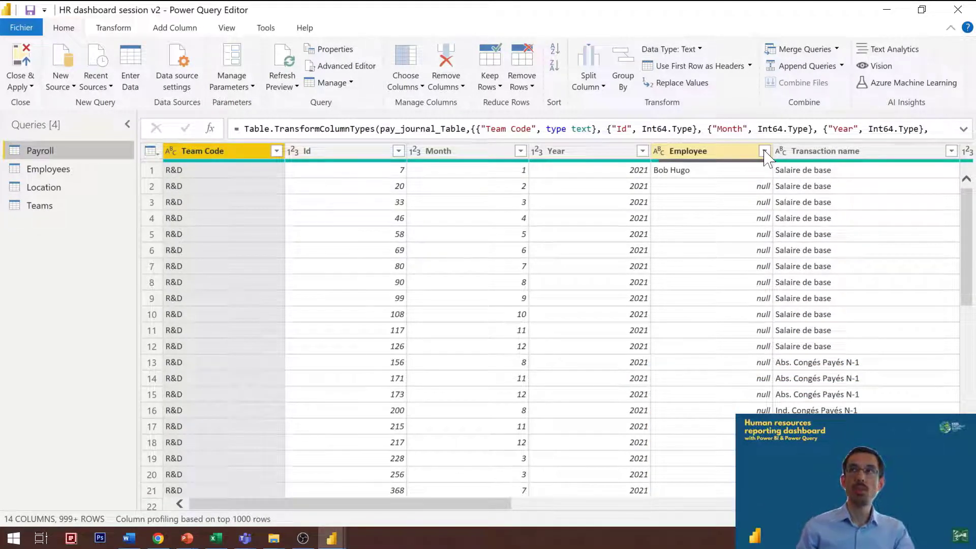
{"action": "left_click", "coordinate": [765, 151]}
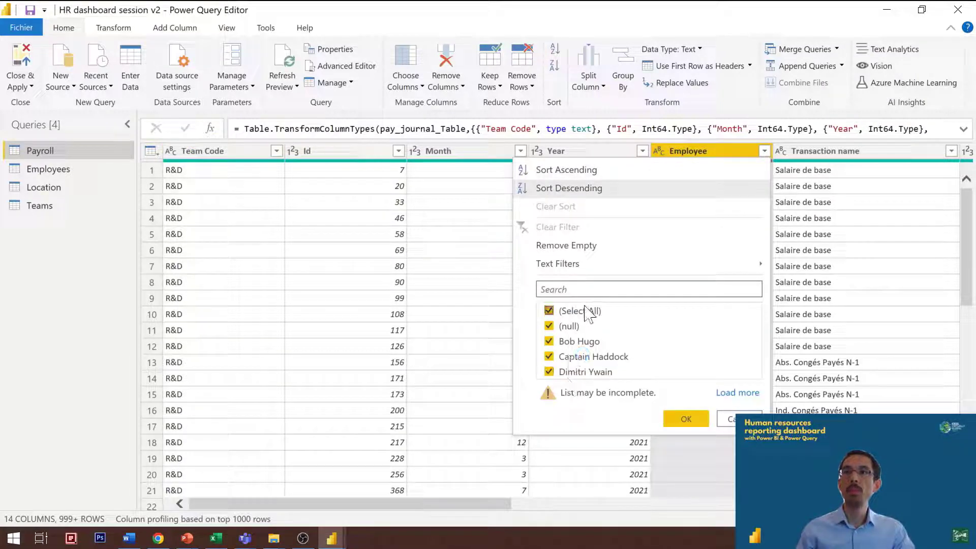
{"action": "left_click", "coordinate": [738, 393]}
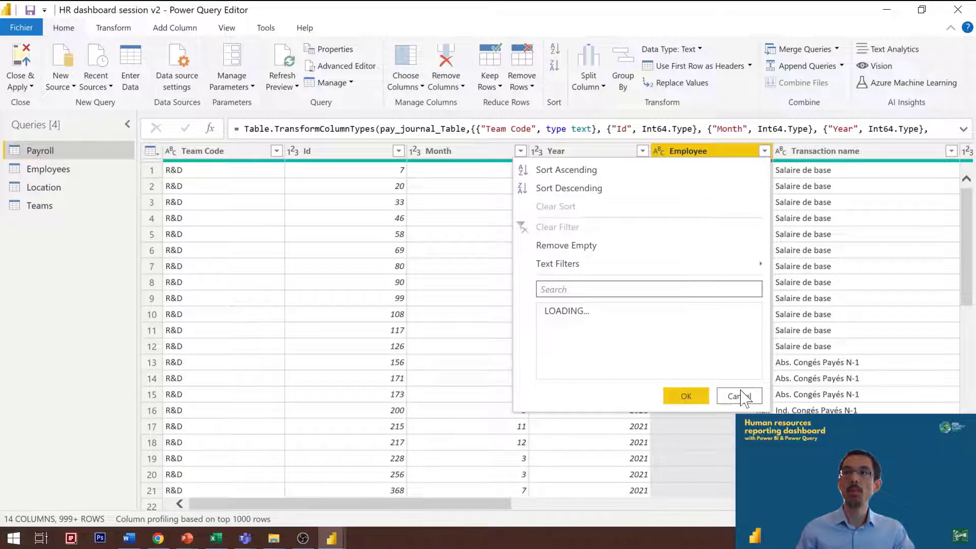
{"action": "scroll", "coordinate": [630, 381], "scroll_direction": "down", "scroll_amount": 1}
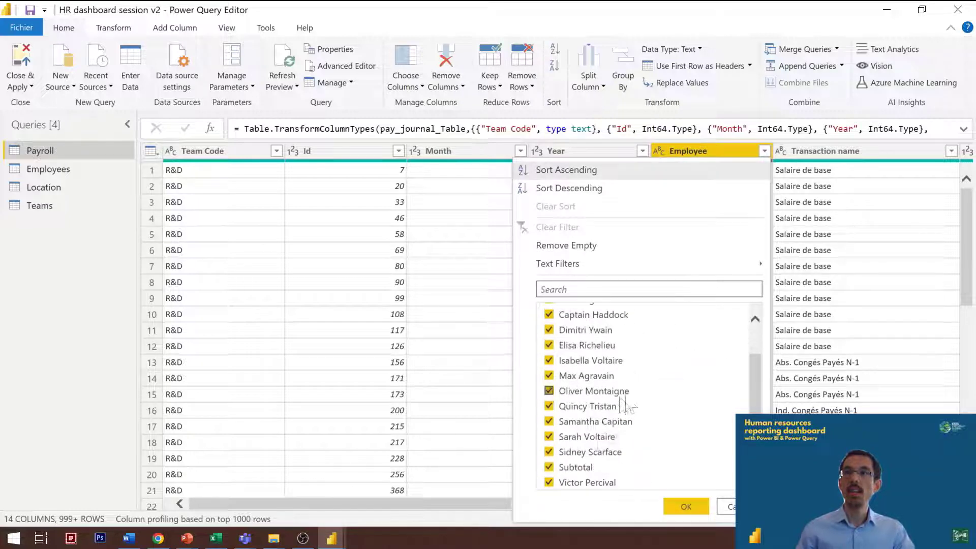
{"action": "left_click", "coordinate": [570, 468]}
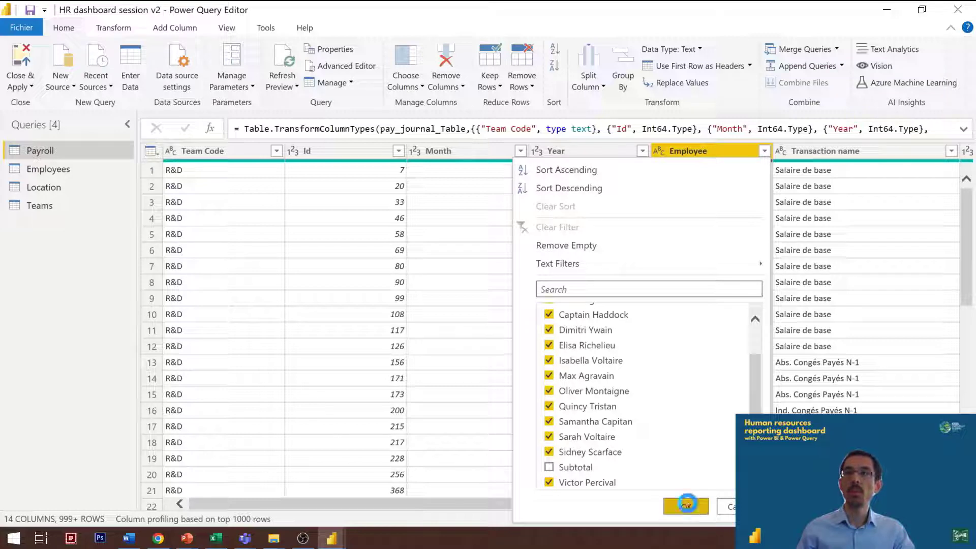
{"action": "left_click", "coordinate": [687, 506]}
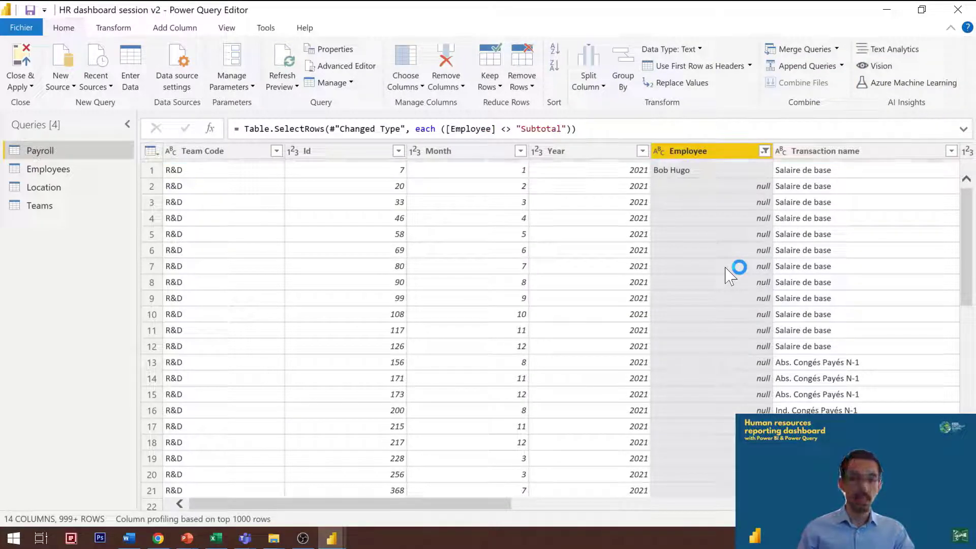
{"action": "left_click", "coordinate": [726, 266]}
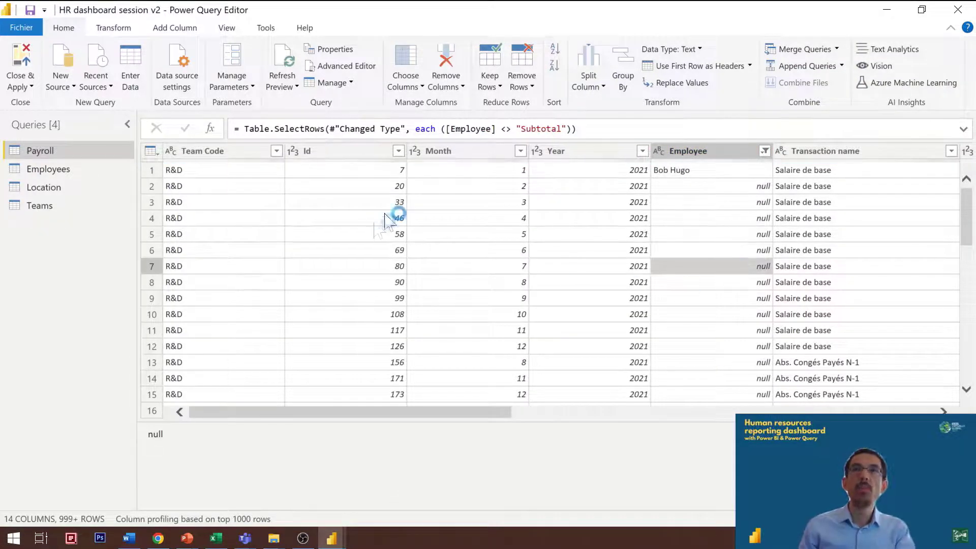
Step: Remove the Id, Base headcount, Base or quantity, Rate, Company name and Location ID columns from the Payroll query
{"action": "left_click", "coordinate": [340, 152]}
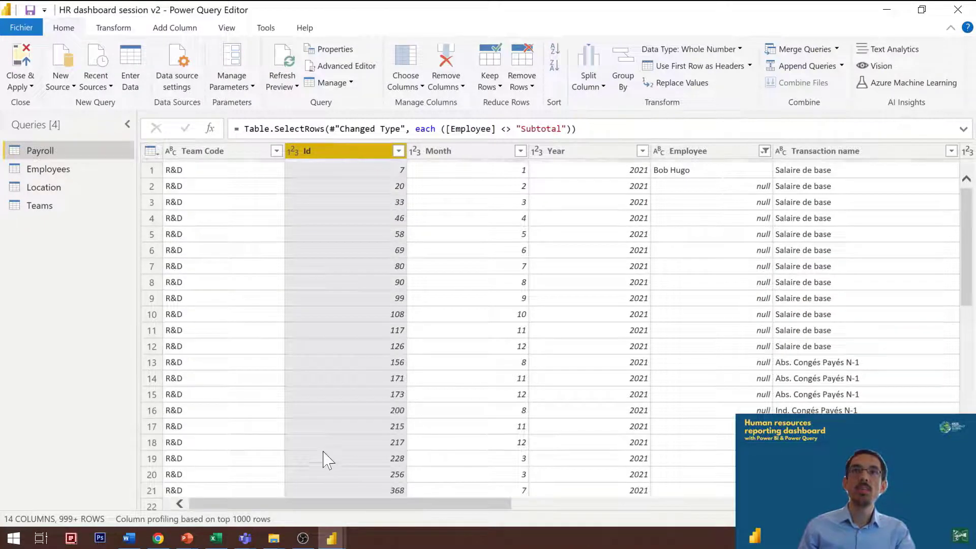
{"action": "left_click", "coordinate": [127, 124]}
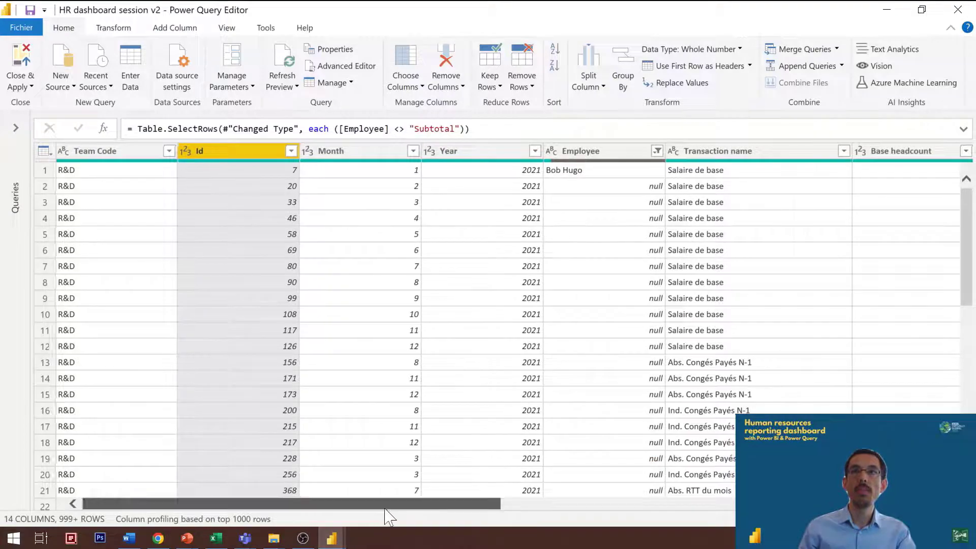
{"action": "left_click_drag", "start_coordinate": [409, 503], "coordinate": [585, 504]}
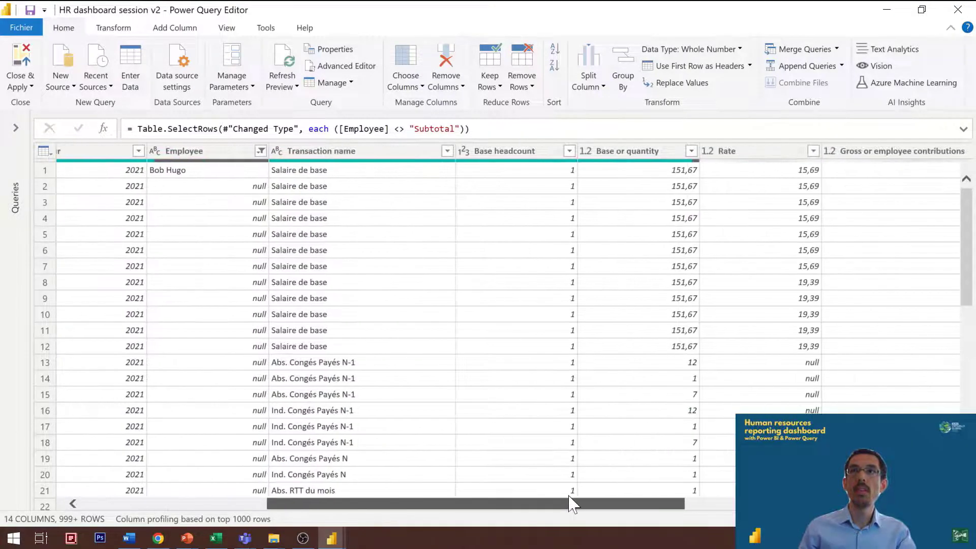
{"action": "left_click", "coordinate": [552, 155]}
{"action": "left_click", "coordinate": [664, 152], "text": "ctrl"}
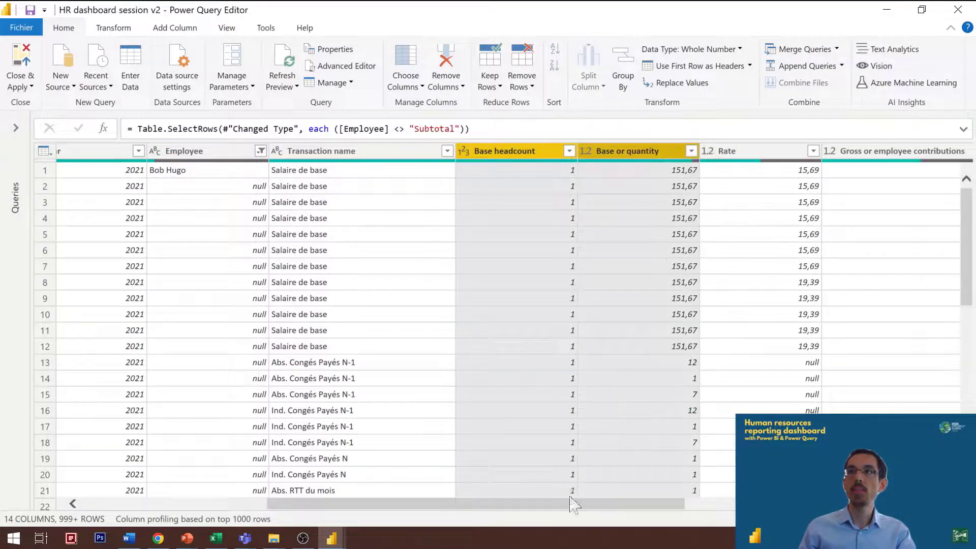
{"action": "left_click", "coordinate": [752, 153], "text": "ctrl"}
{"action": "left_click_drag", "start_coordinate": [576, 508], "coordinate": [829, 509]}
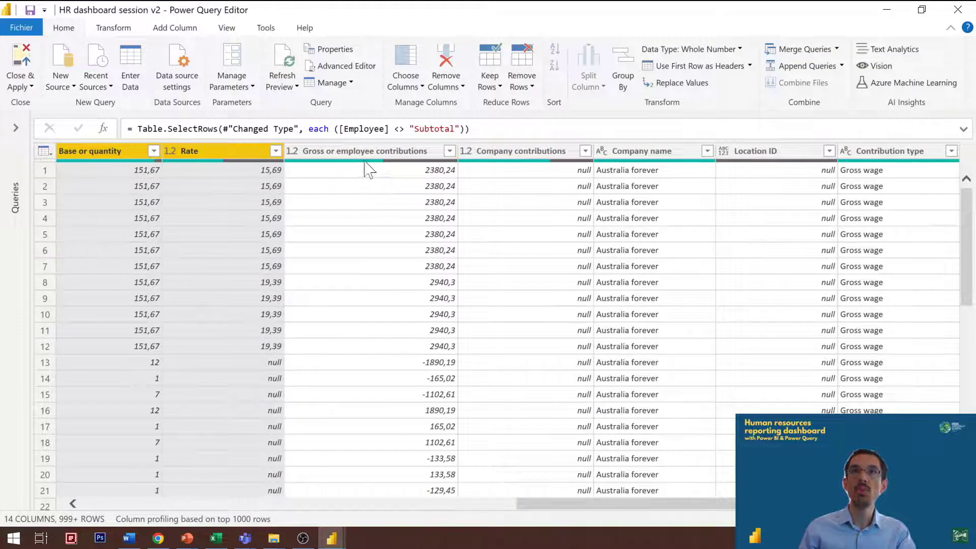
{"action": "left_click", "coordinate": [656, 152], "text": "ctrl"}
{"action": "left_click", "coordinate": [756, 153], "text": "ctrl"}
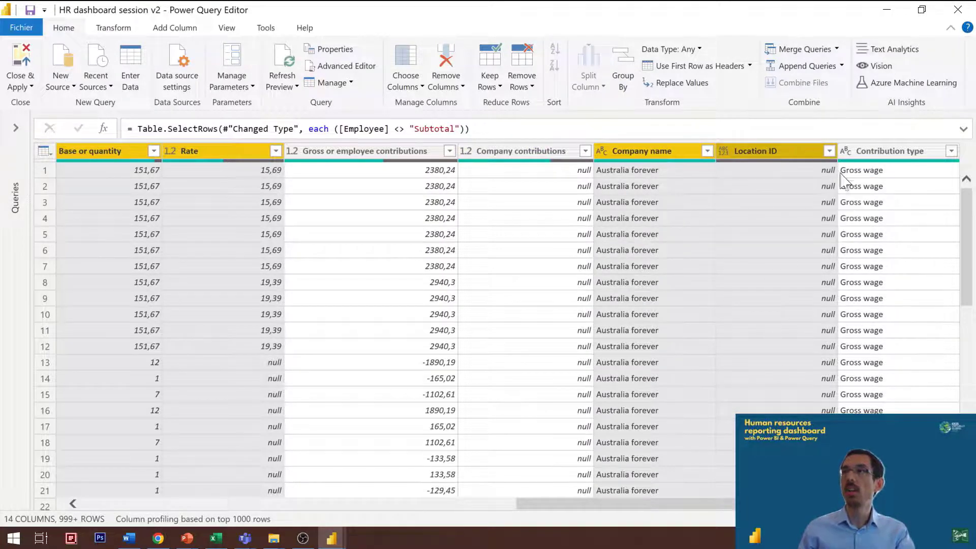
{"action": "key", "text": "Delete"}
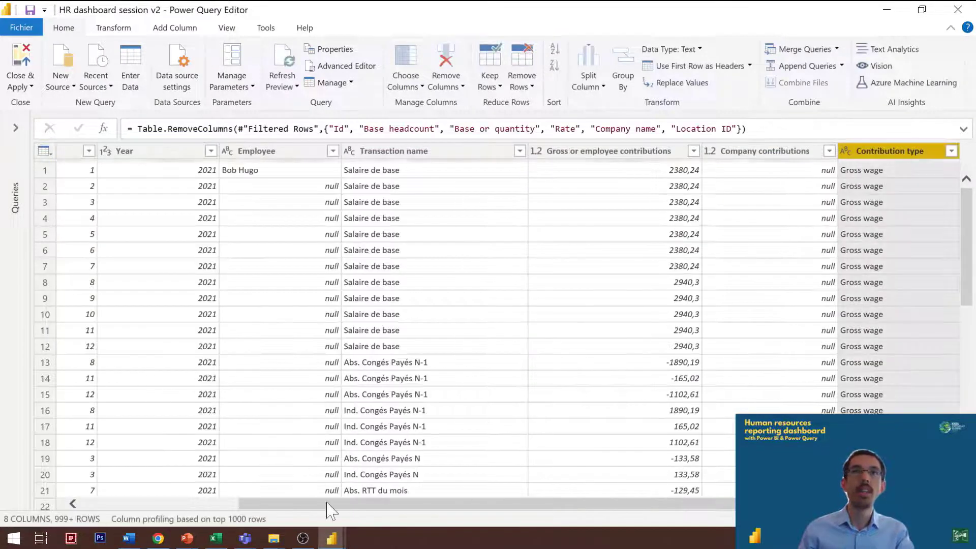
Step: Fill the empty cells of the Employee column downward with the employee names above them
{"action": "left_click_drag", "start_coordinate": [242, 505], "coordinate": [71, 507]}
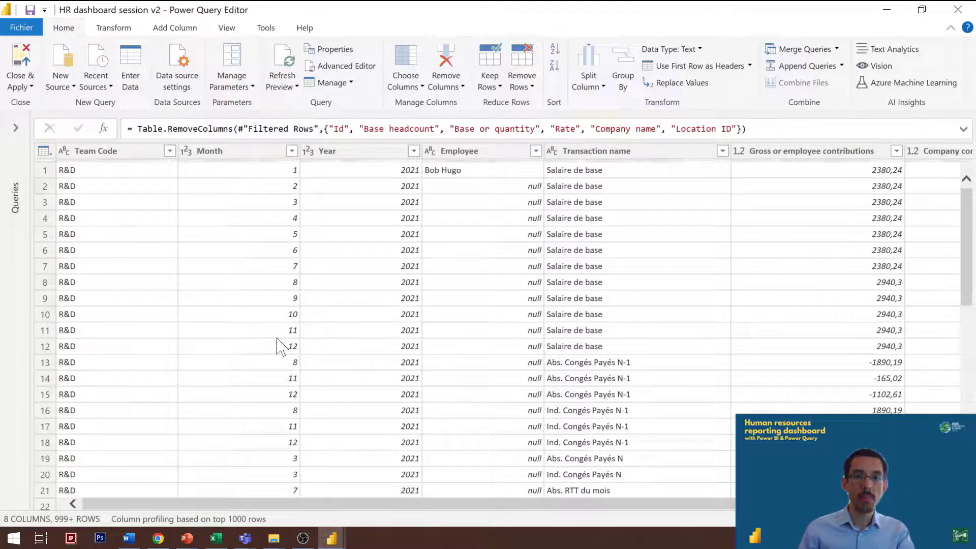
{"action": "left_click", "coordinate": [481, 192]}
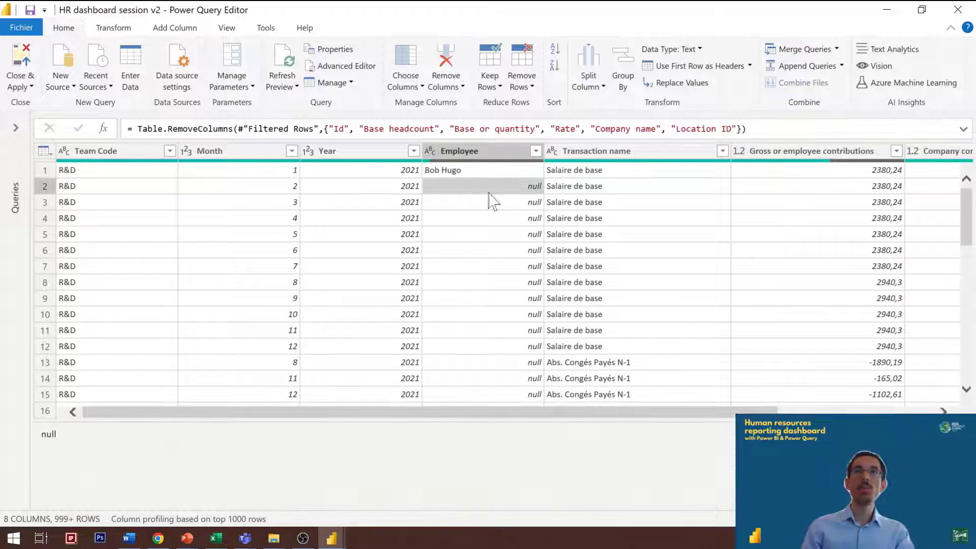
{"action": "left_click", "coordinate": [501, 161]}
{"action": "left_click", "coordinate": [113, 27]}
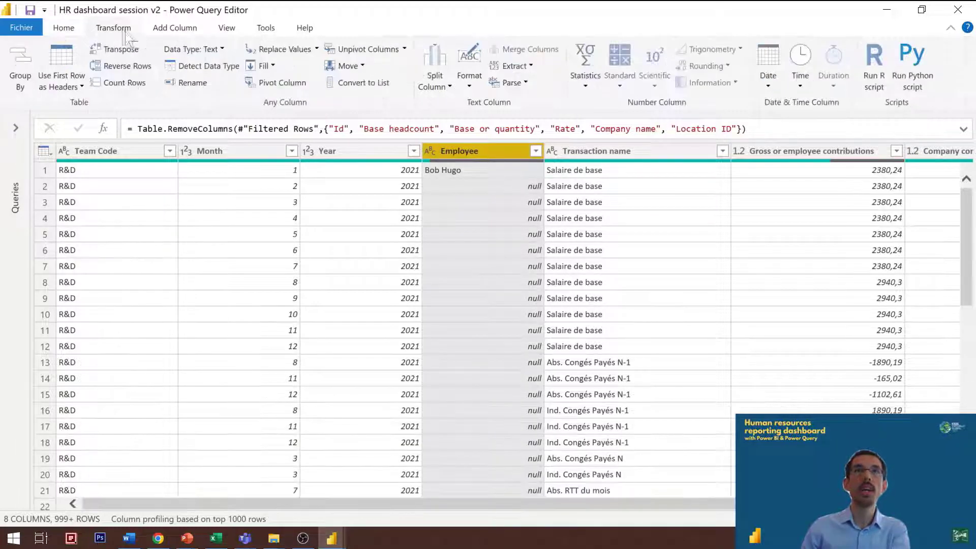
{"action": "left_click", "coordinate": [274, 66]}
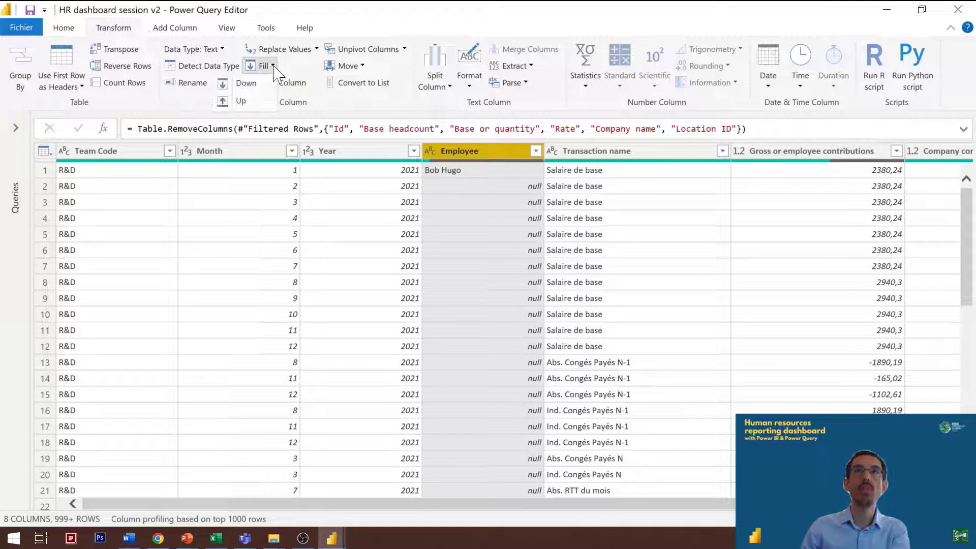
{"action": "left_click", "coordinate": [246, 84]}
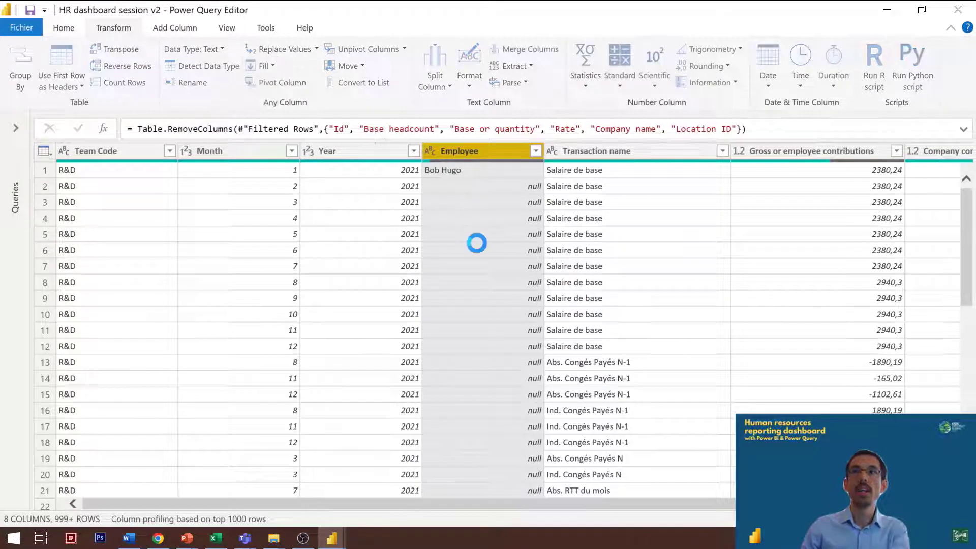
{"action": "left_click", "coordinate": [497, 175]}
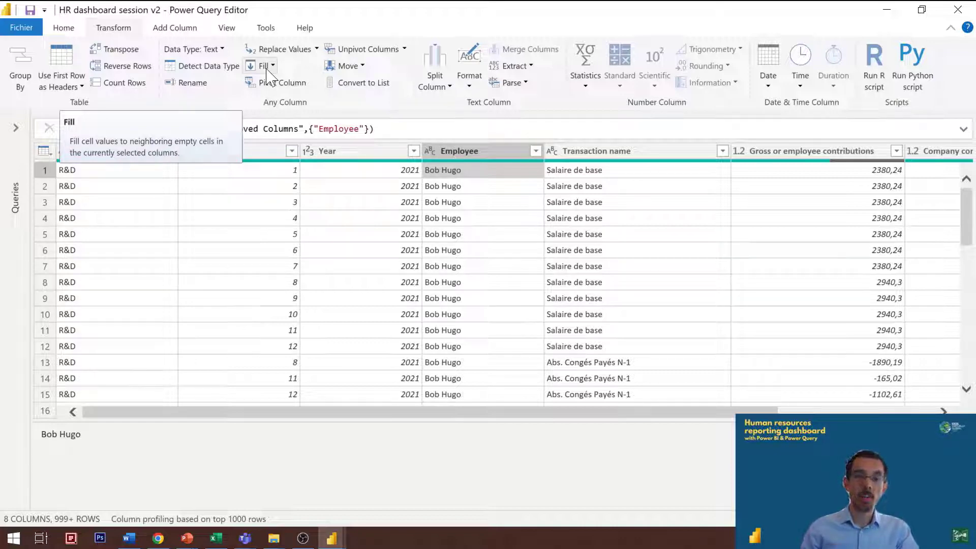
{"action": "left_click", "coordinate": [351, 220]}
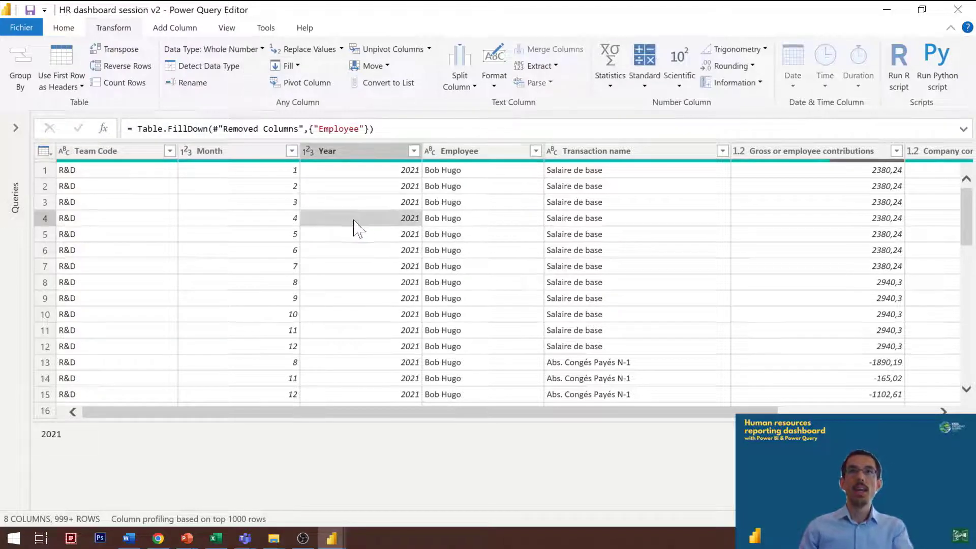
{"action": "left_click_drag", "start_coordinate": [152, 420], "coordinate": [158, 468]}
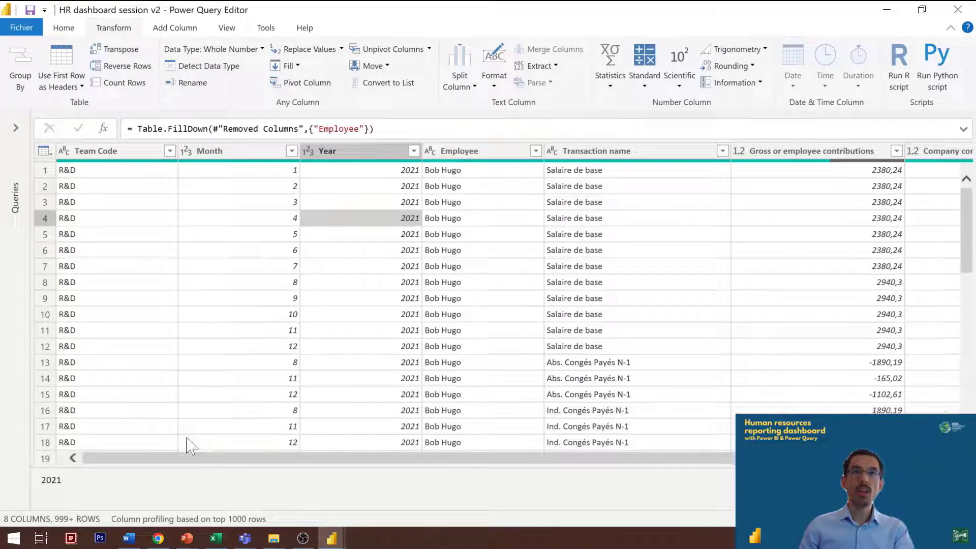
Step: Check the Mashup (M) function slide in PowerPoint for the date formula syntax and return to the Power Query Editor
{"action": "left_click", "coordinate": [367, 151]}
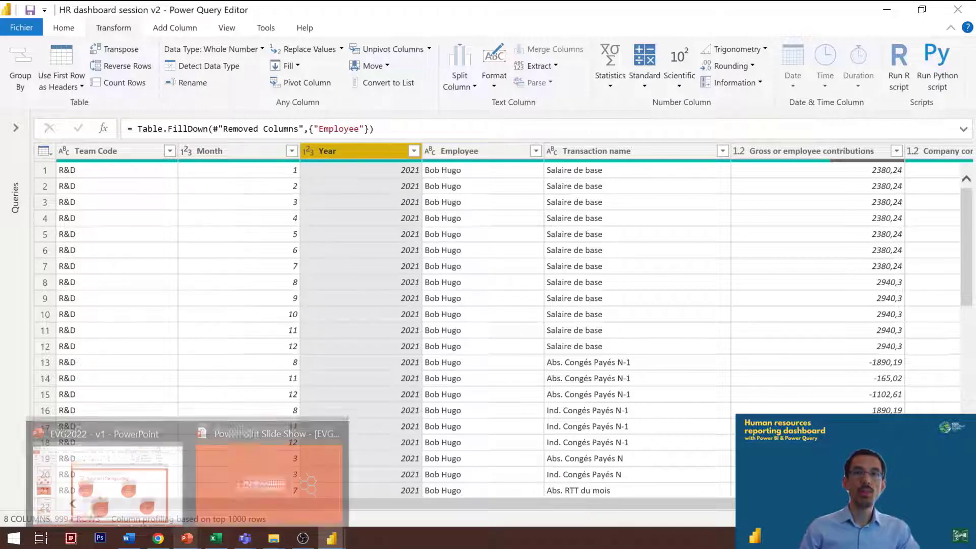
{"action": "left_click", "coordinate": [188, 544]}
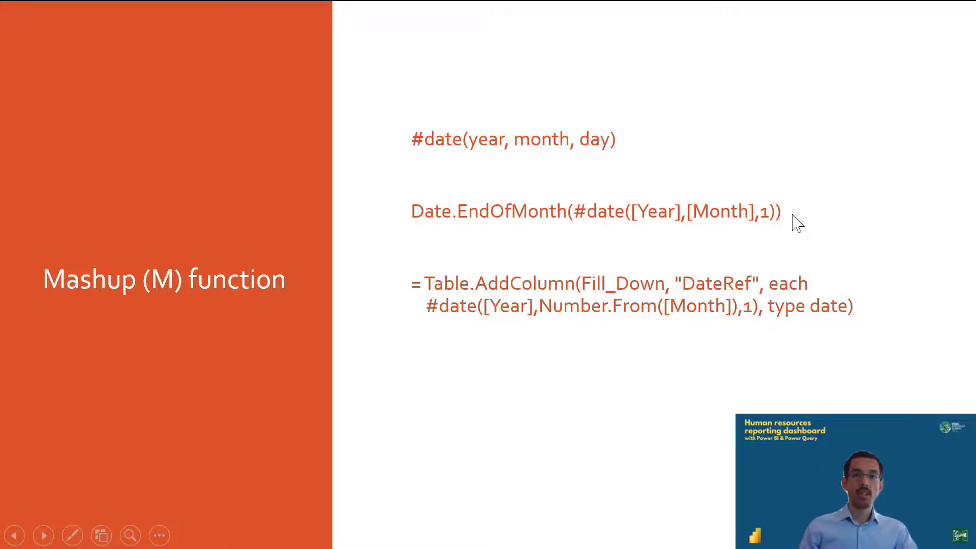
{"action": "key", "text": "alt+Tab"}
Step: Start a custom column named Date in the Payroll query with the formula #date([Year],[Month],1)
{"action": "left_click", "coordinate": [175, 28]}
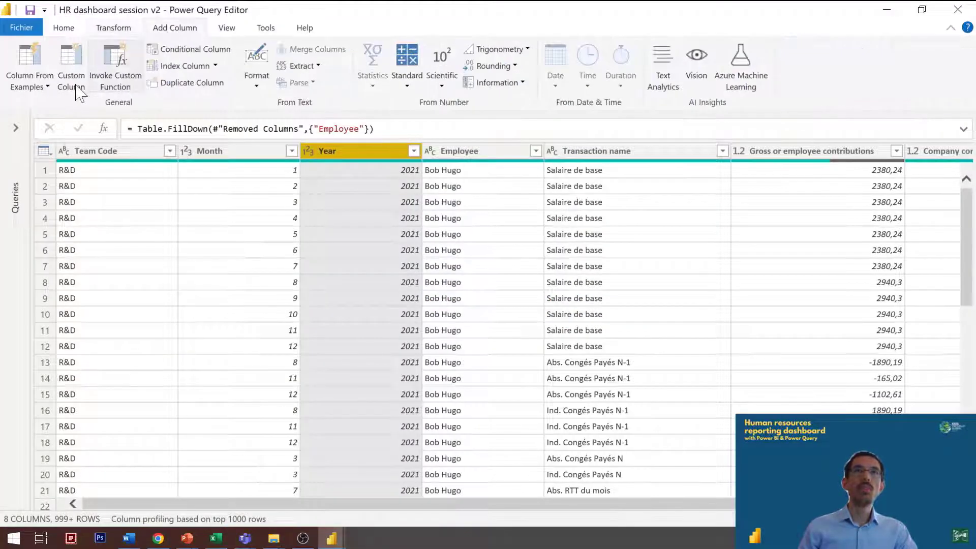
{"action": "left_click", "coordinate": [71, 80]}
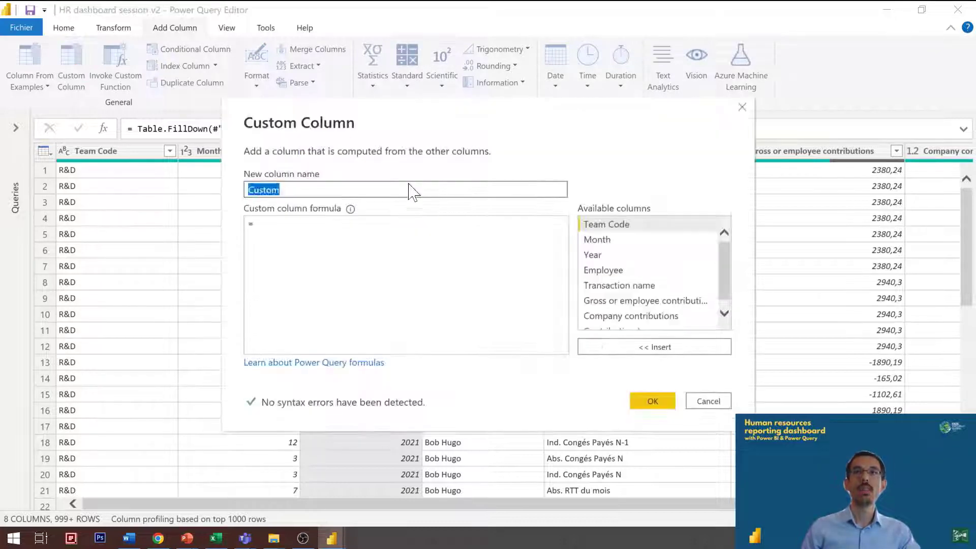
{"action": "type", "text": "Date"}
{"action": "key", "text": "Tab"}
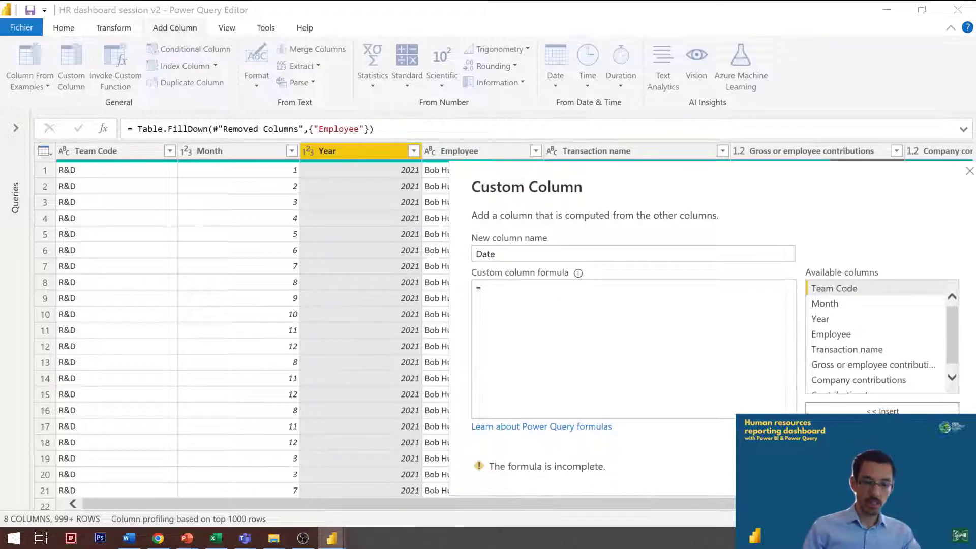
{"action": "type", "text": "#date("}
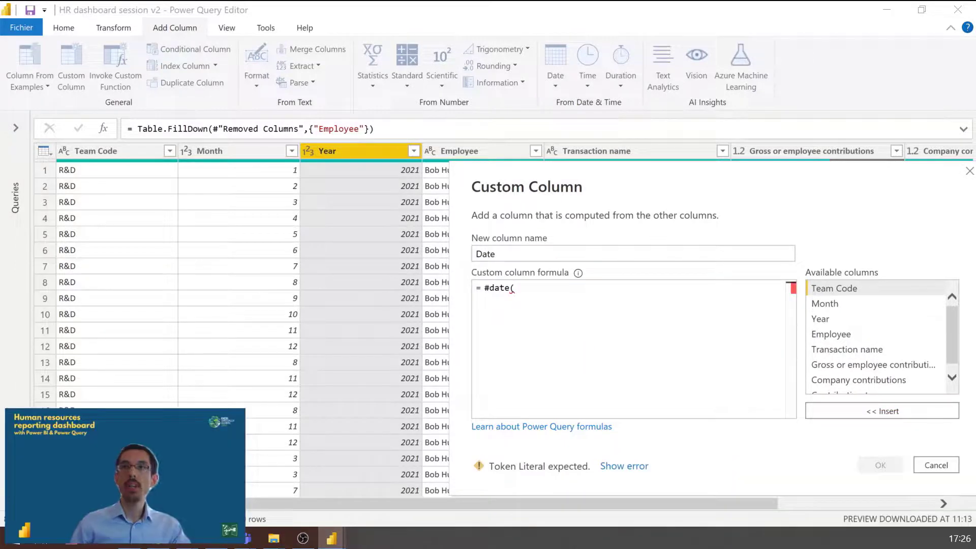
{"action": "double_click", "coordinate": [841, 320]}
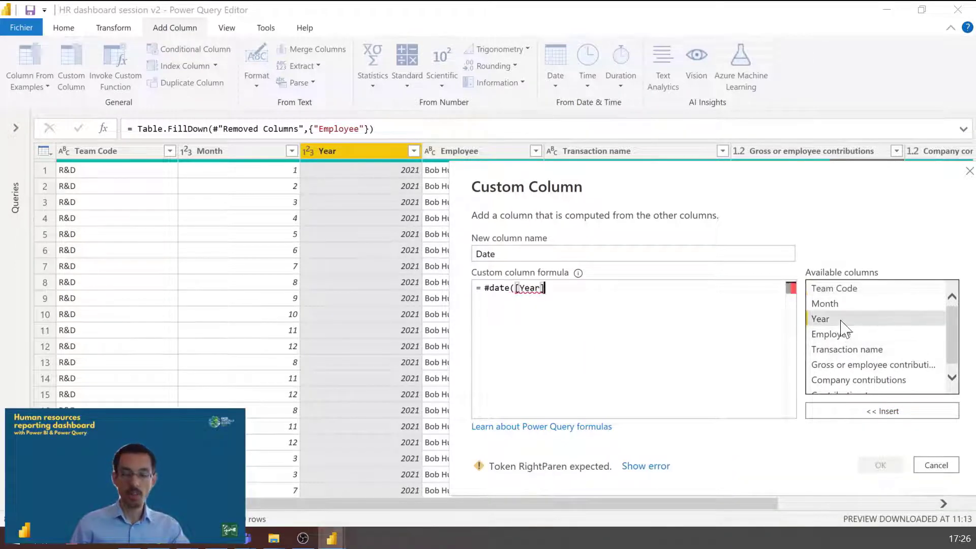
{"action": "type", "text": ","}
{"action": "double_click", "coordinate": [839, 308]}
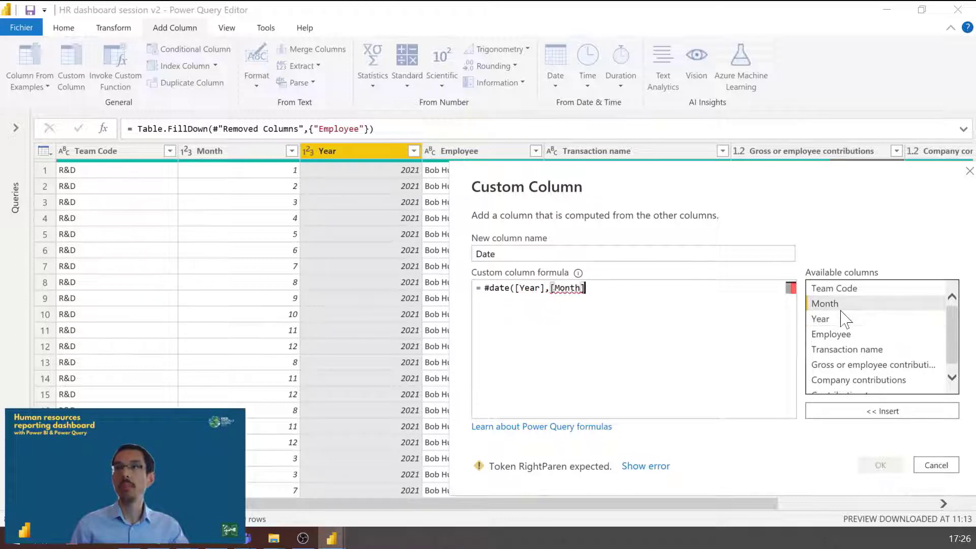
{"action": "type", "text": ","}
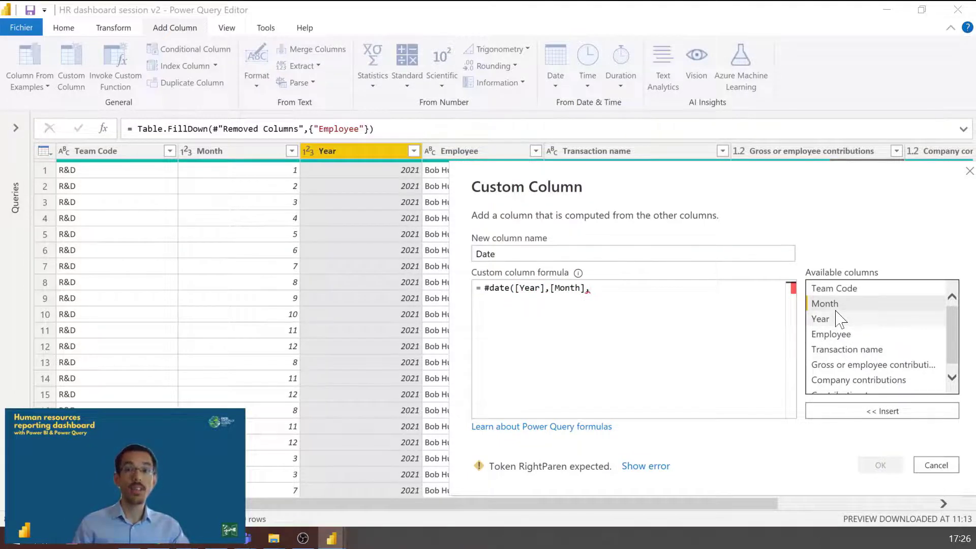
{"action": "type", "text": "1)"}
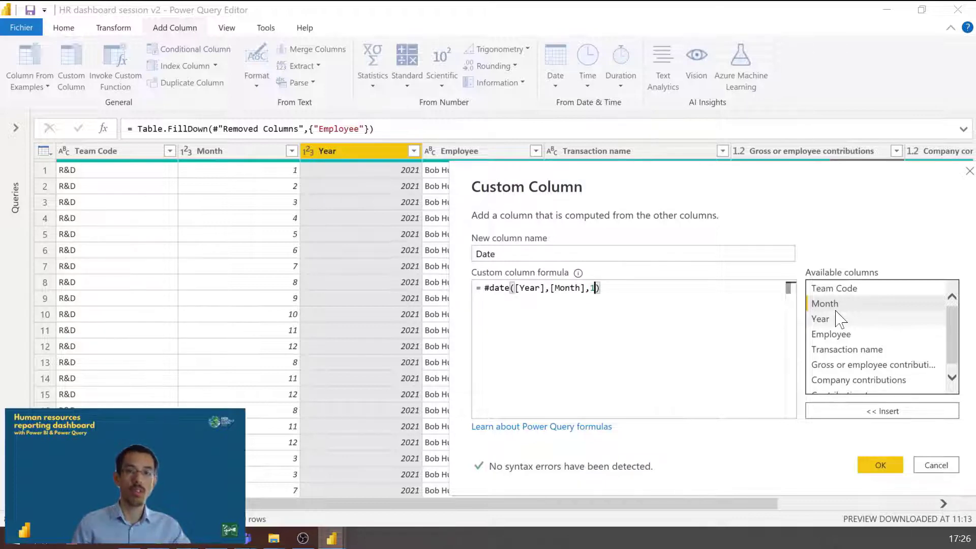
Step: Wrap the Date column formula in Date.EndOfMonth, giving Date.EndOfMonth(#date([Year],[Month],1)), and create the column
{"action": "key", "text": "Home"}
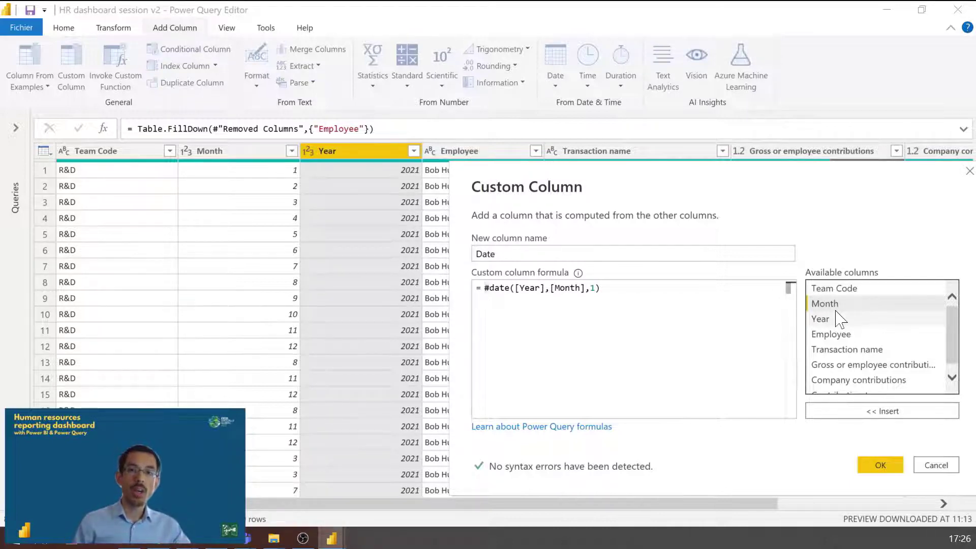
{"action": "type", "text": "Date."}
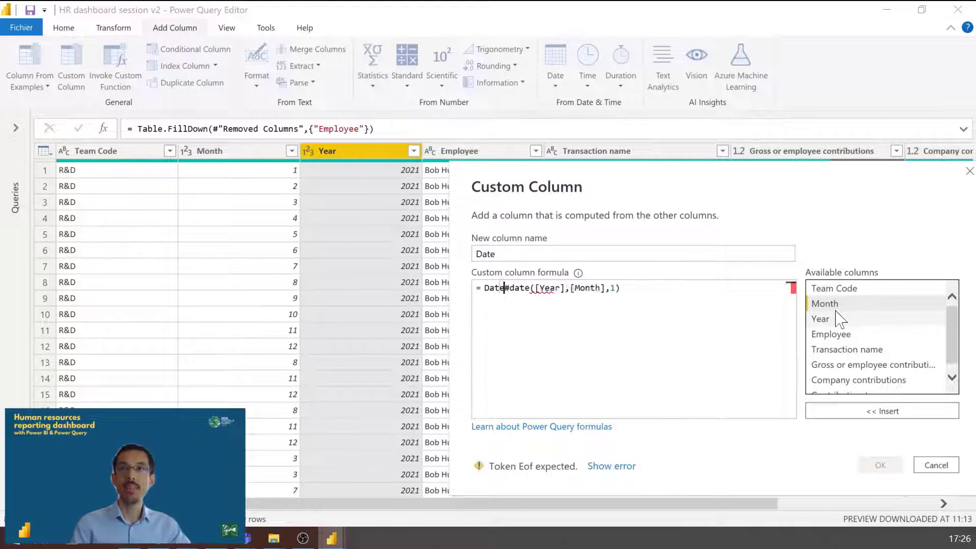
{"action": "type", "text": "EndOf"}
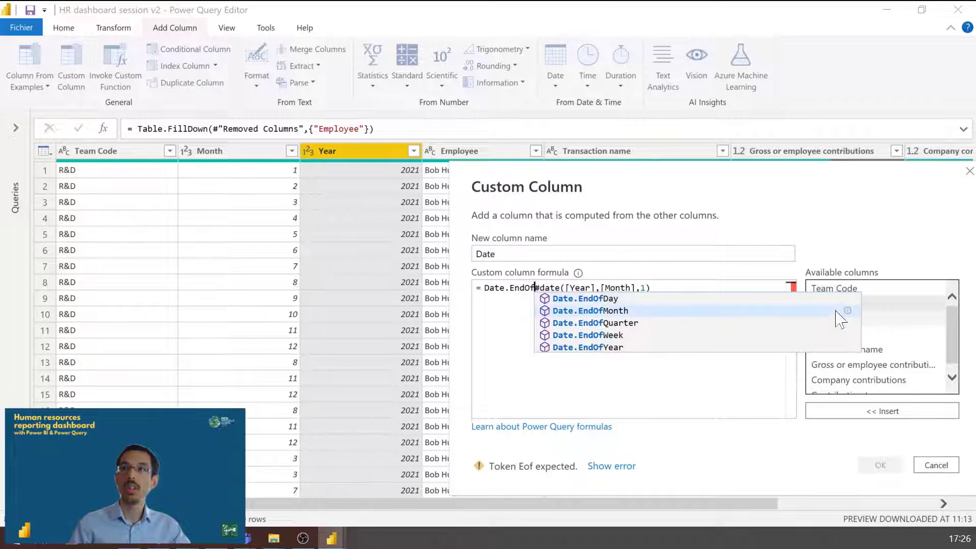
{"action": "left_click", "coordinate": [837, 311]}
{"action": "type", "text": "("}
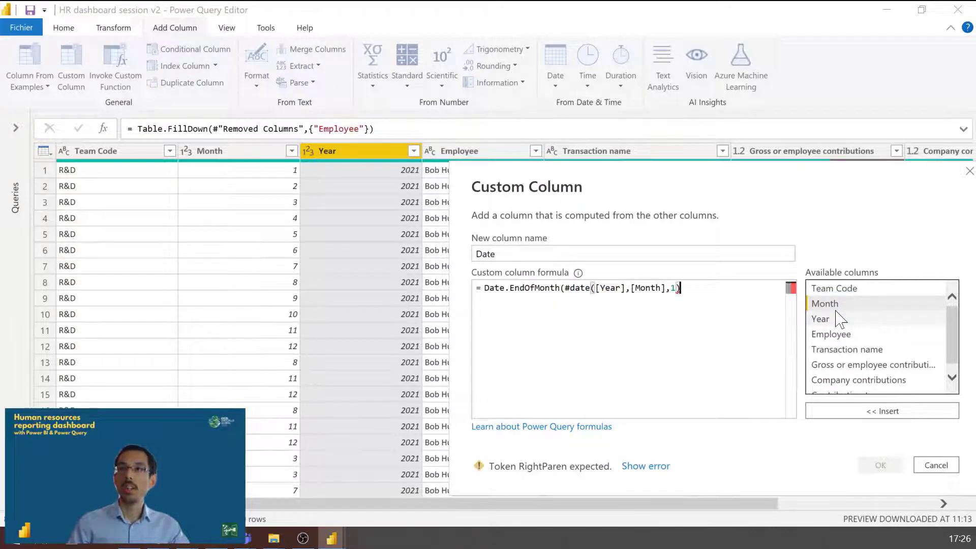
{"action": "type", "text": ")"}
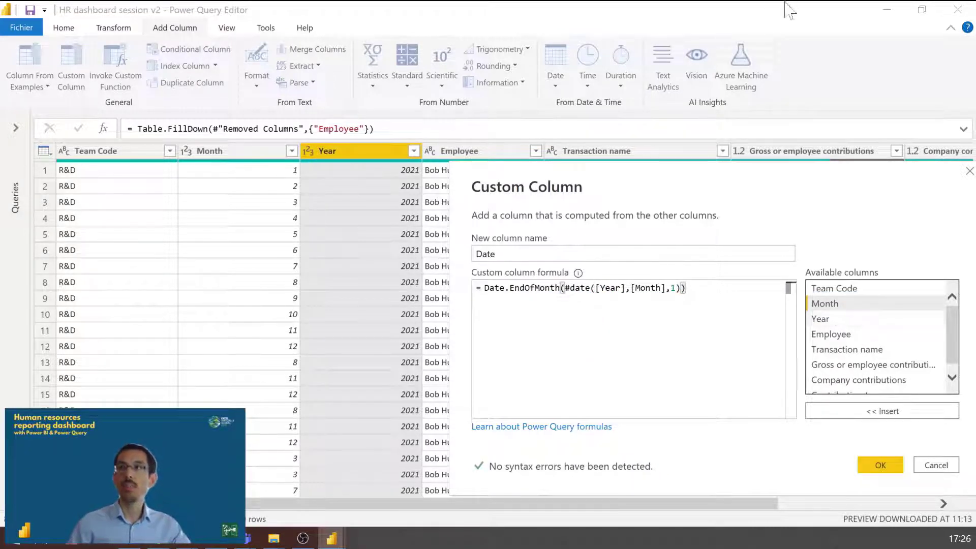
{"action": "left_click", "coordinate": [880, 465]}
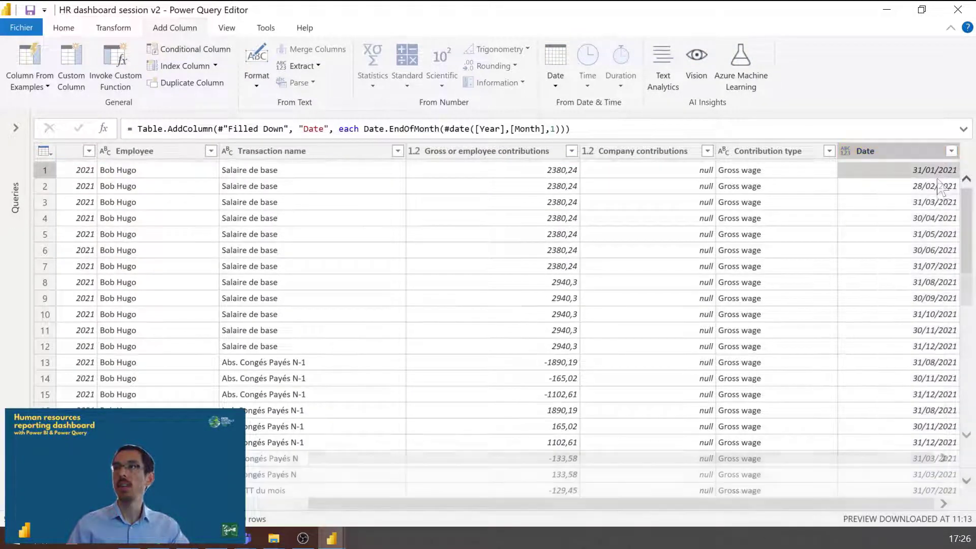
Step: Set the data type of the new Date column to Date
{"action": "scroll", "coordinate": [933, 272], "scroll_direction": "down", "scroll_amount": 1}
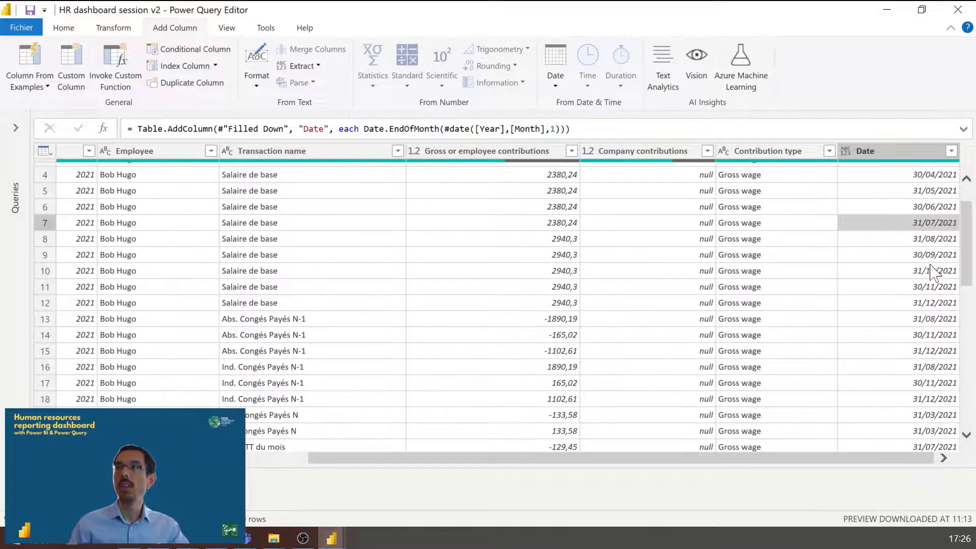
{"action": "scroll", "coordinate": [933, 272], "scroll_direction": "up", "scroll_amount": 1}
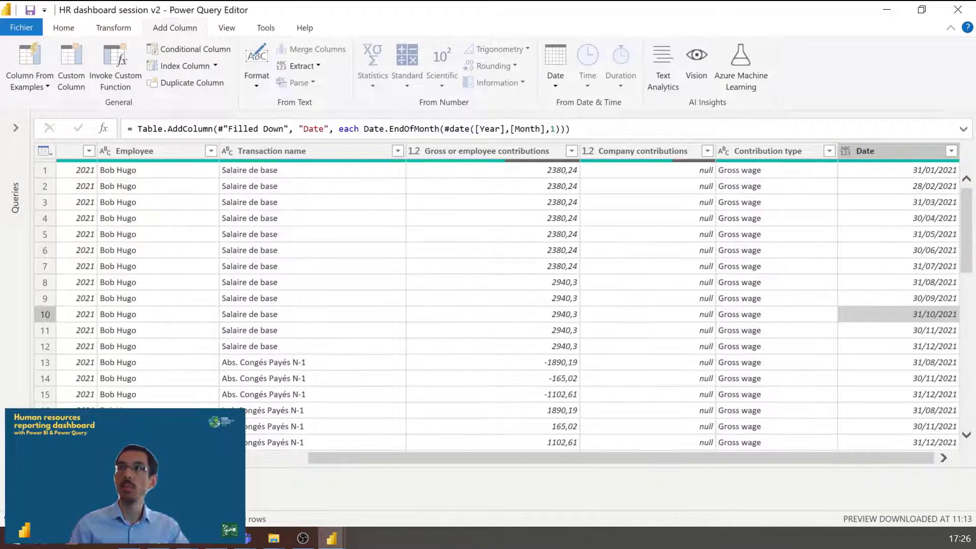
{"action": "left_click", "coordinate": [900, 152]}
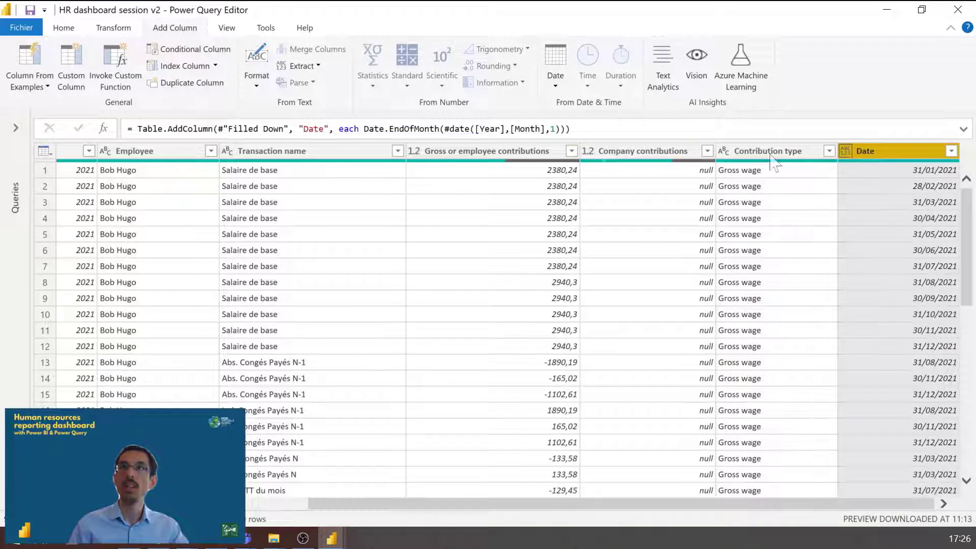
{"action": "left_click", "coordinate": [846, 151]}
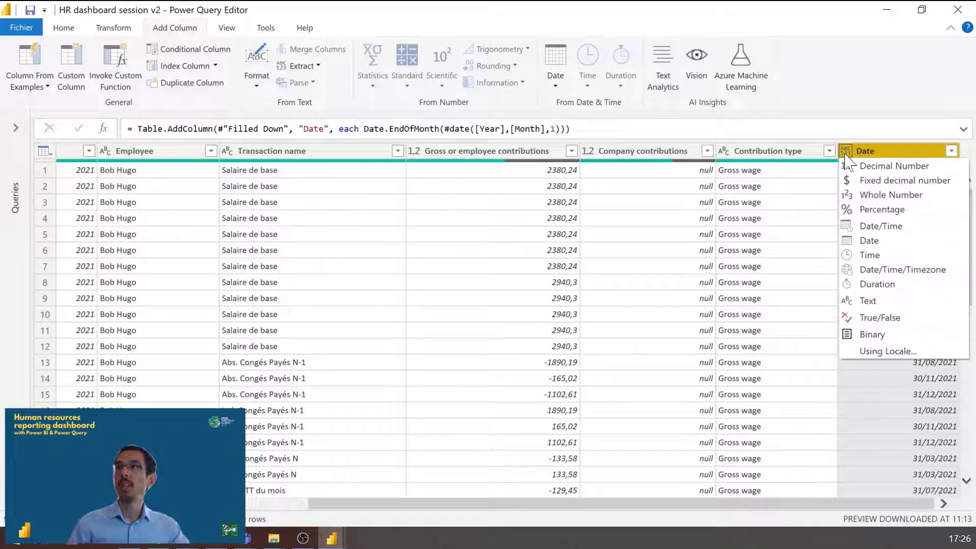
{"action": "left_click", "coordinate": [876, 241]}
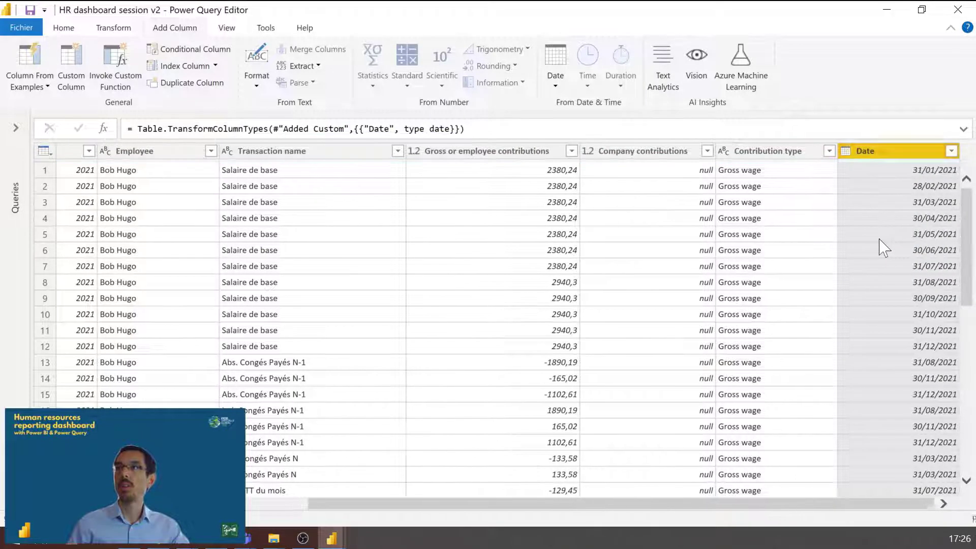
{"action": "left_click", "coordinate": [880, 239]}
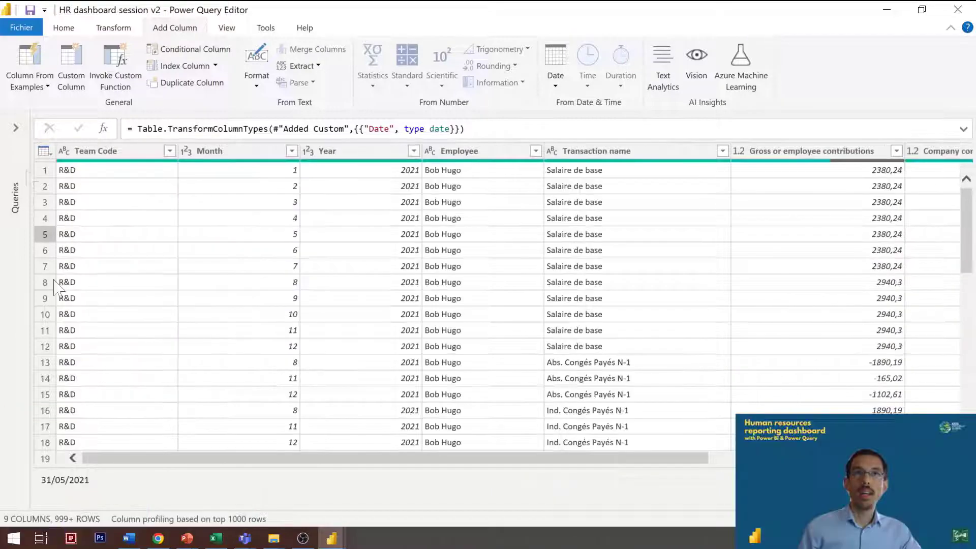
Step: In Excel, compare the Payroll journal's Employee column with the Last name and First name columns in List of employees, and return to Power Query
{"action": "left_click", "coordinate": [16, 127]}
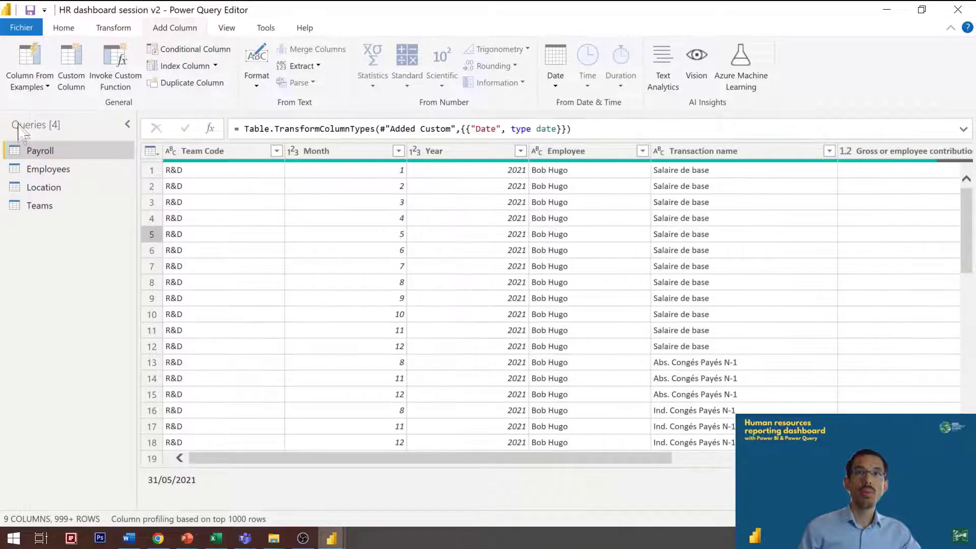
{"action": "left_click", "coordinate": [211, 543]}
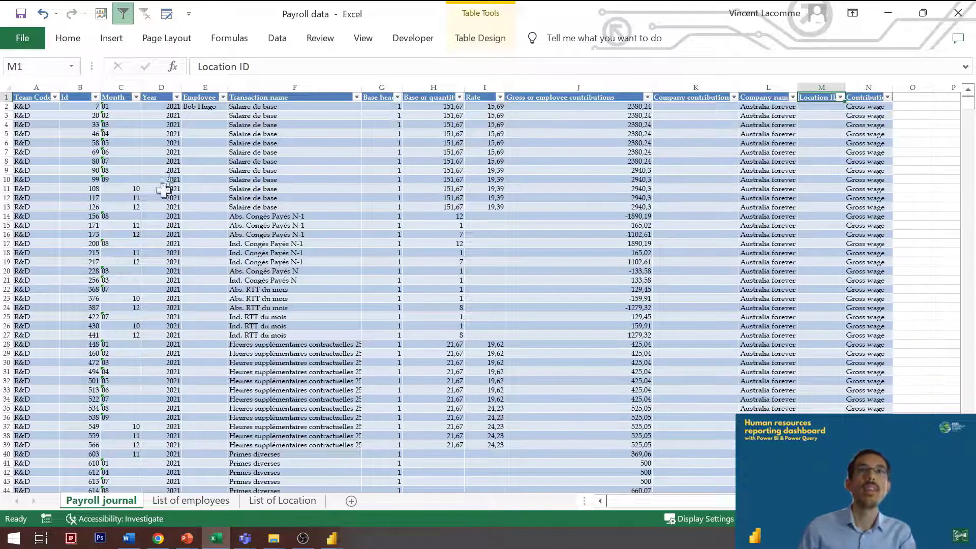
{"action": "left_click", "coordinate": [203, 144]}
{"action": "key", "text": "ctrl+Up"}
{"action": "key", "text": "ctrl+Page_Down"}
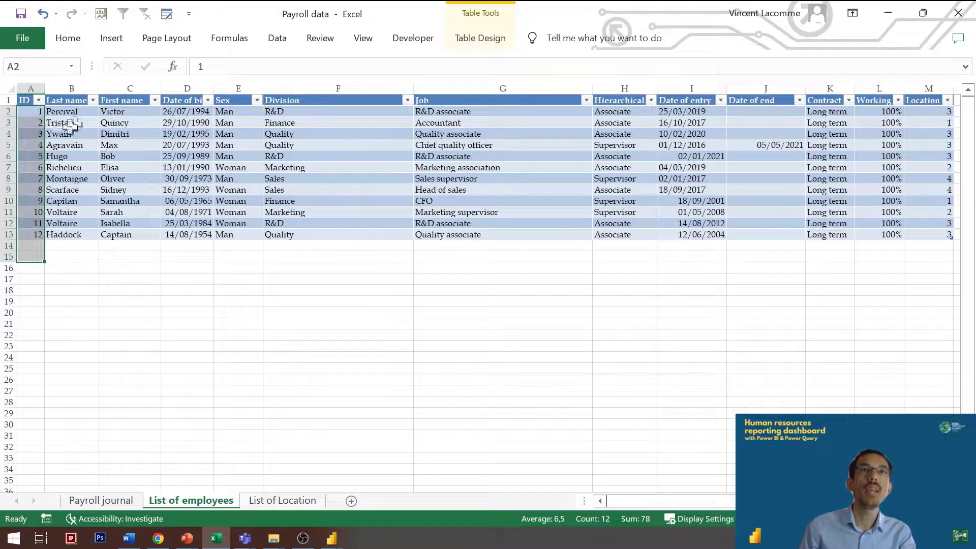
{"action": "left_click", "coordinate": [71, 125]}
{"action": "left_click", "coordinate": [110, 133]}
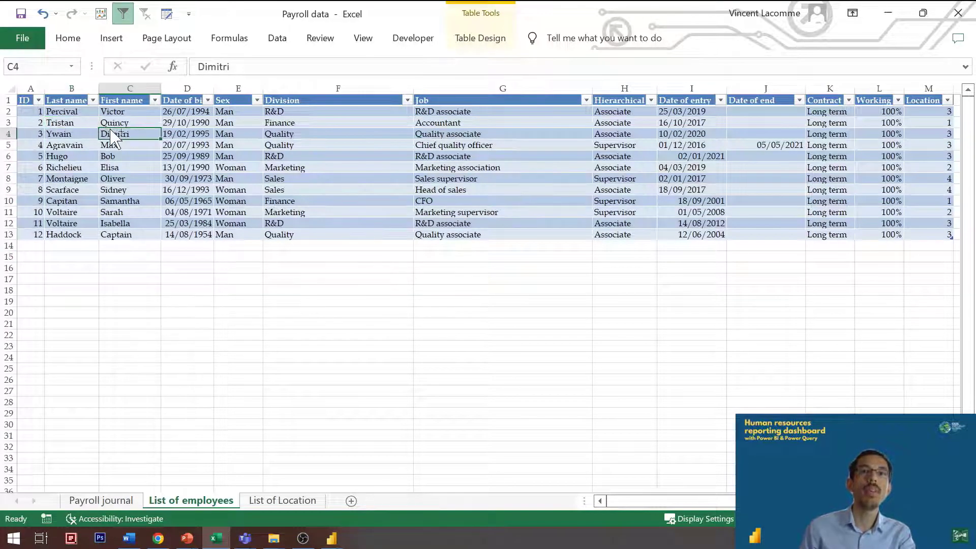
{"action": "key", "text": "ctrl+Page_Up"}
{"action": "left_click", "coordinate": [206, 87]}
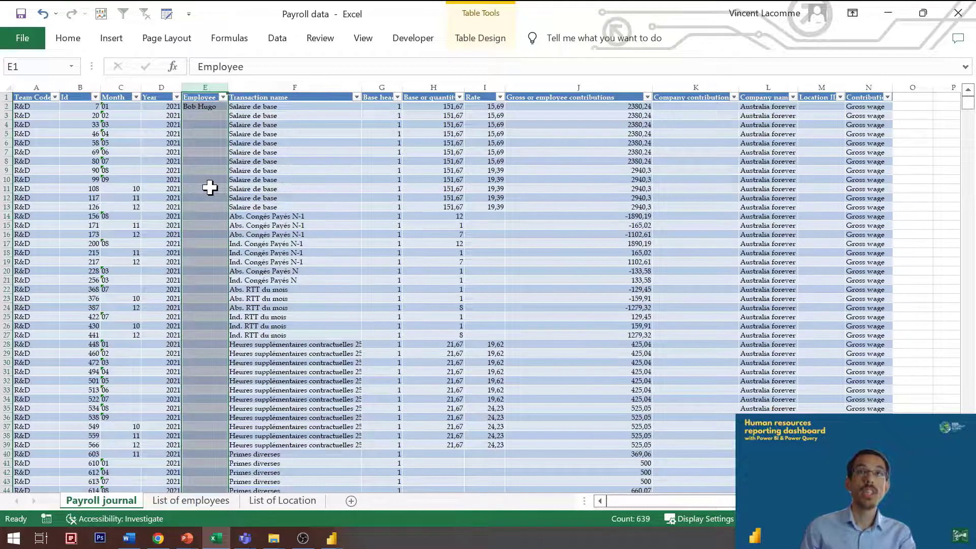
{"action": "key", "text": "ctrl+Page_Down"}
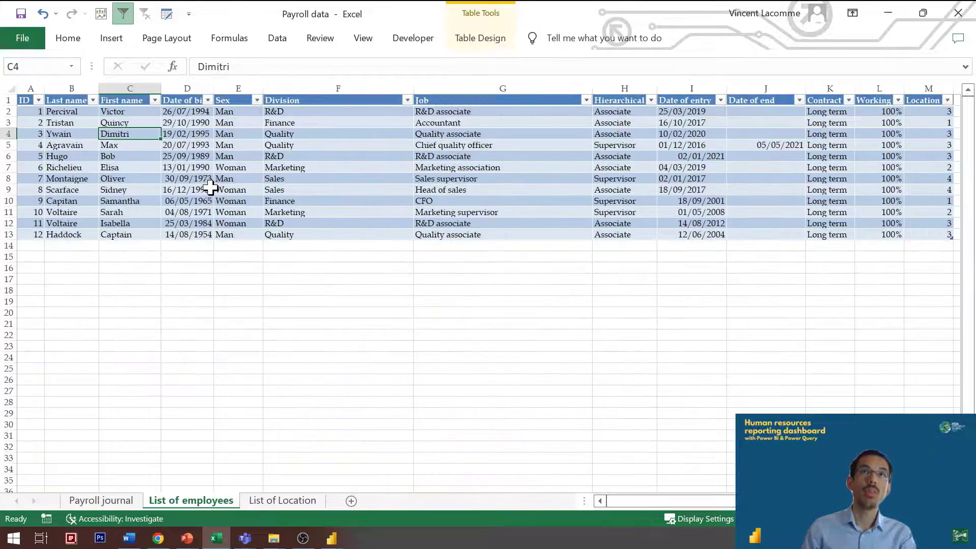
{"action": "key", "text": "ctrl+a"}
{"action": "key", "text": "ctrl+a"}
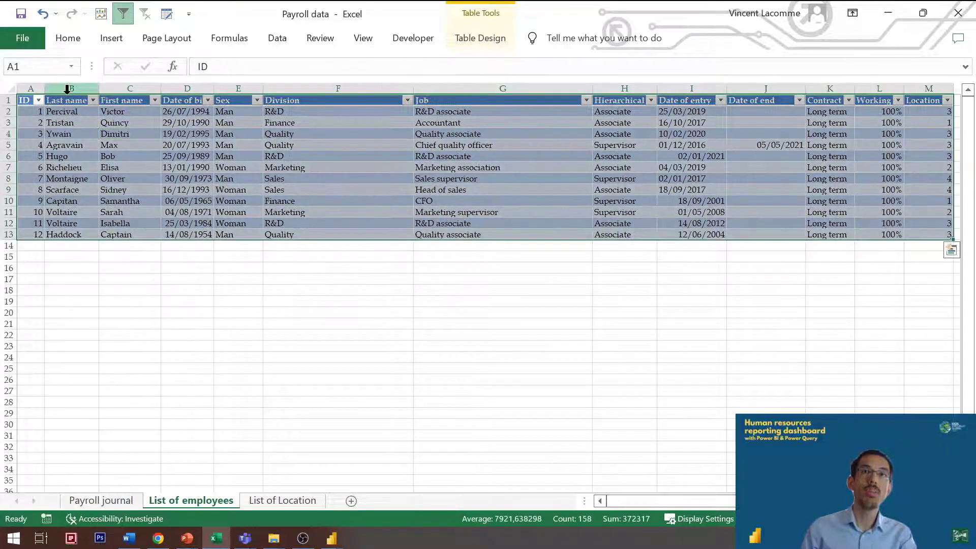
{"action": "left_click", "coordinate": [84, 123]}
{"action": "left_click", "coordinate": [103, 123]}
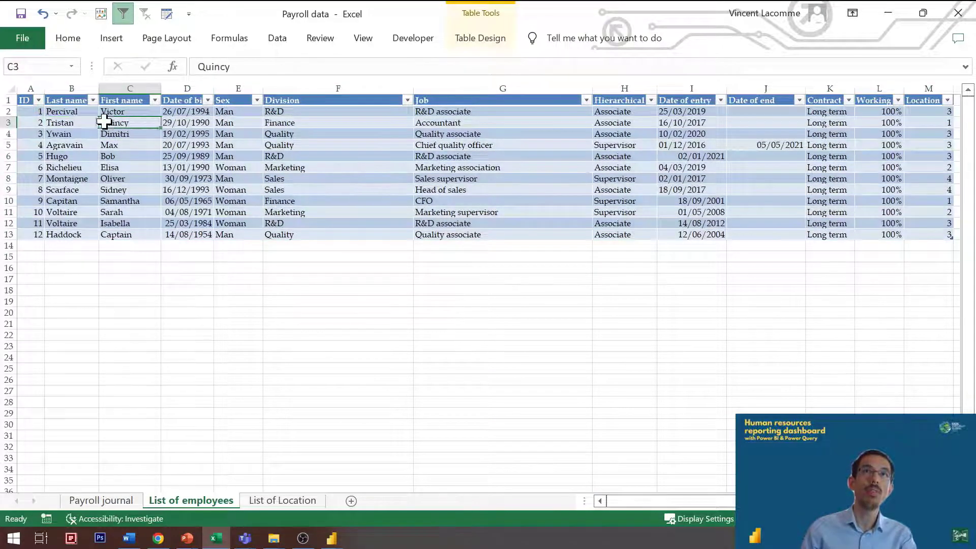
{"action": "left_click", "coordinate": [89, 124]}
{"action": "key", "text": "ctrl+Page_Up"}
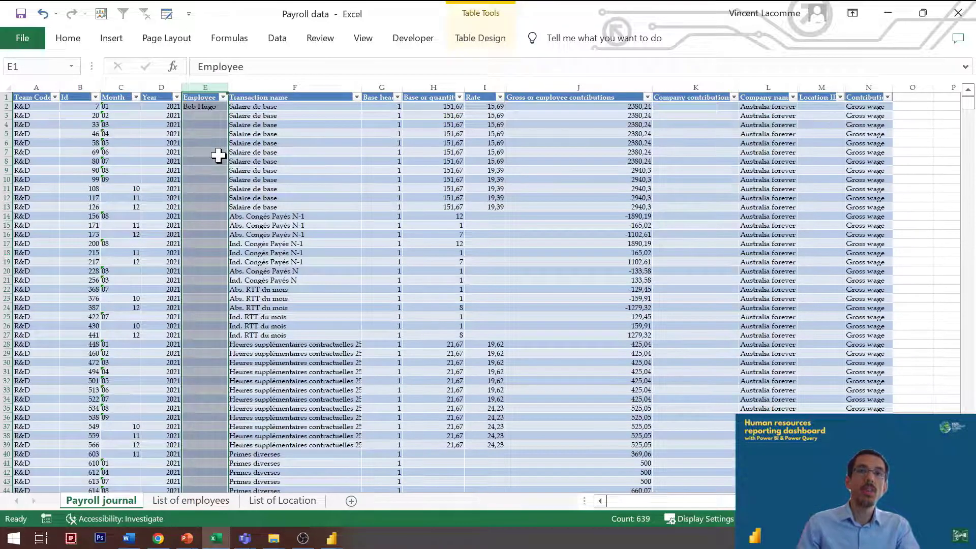
{"action": "key", "text": "alt+Tab"}
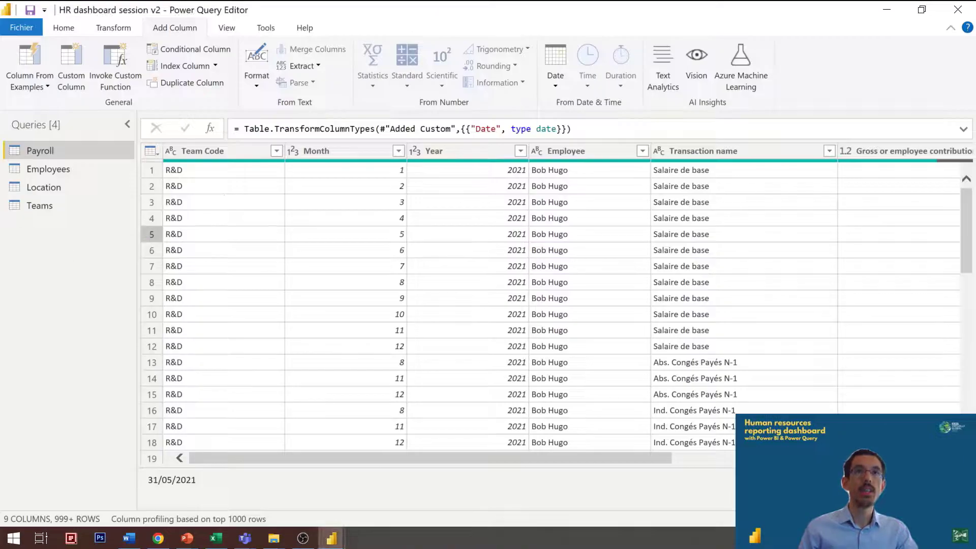
Step: Add a Full name column to the Employees query by merging Last name and First name with a space separator
{"action": "left_click", "coordinate": [50, 170]}
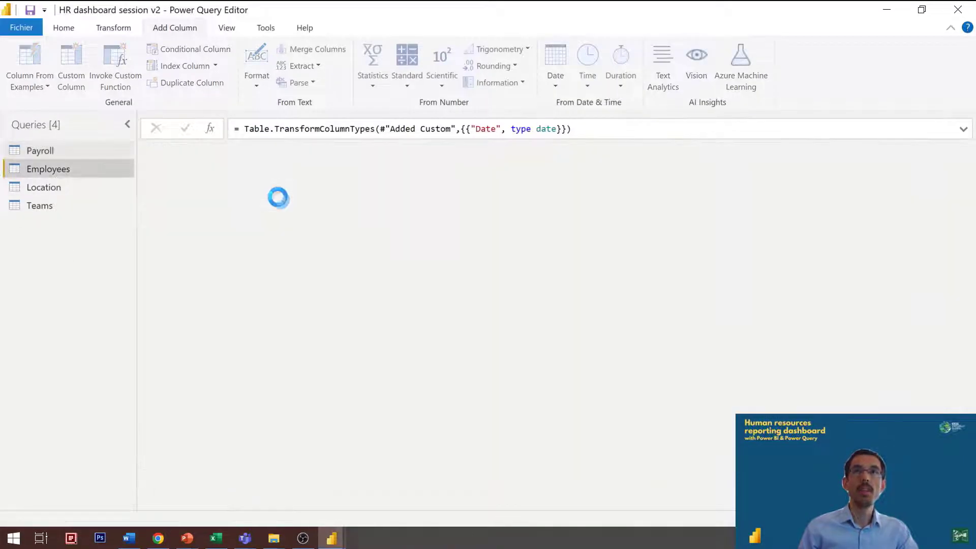
{"action": "left_click", "coordinate": [334, 151]}
{"action": "left_click", "coordinate": [447, 151], "text": "ctrl"}
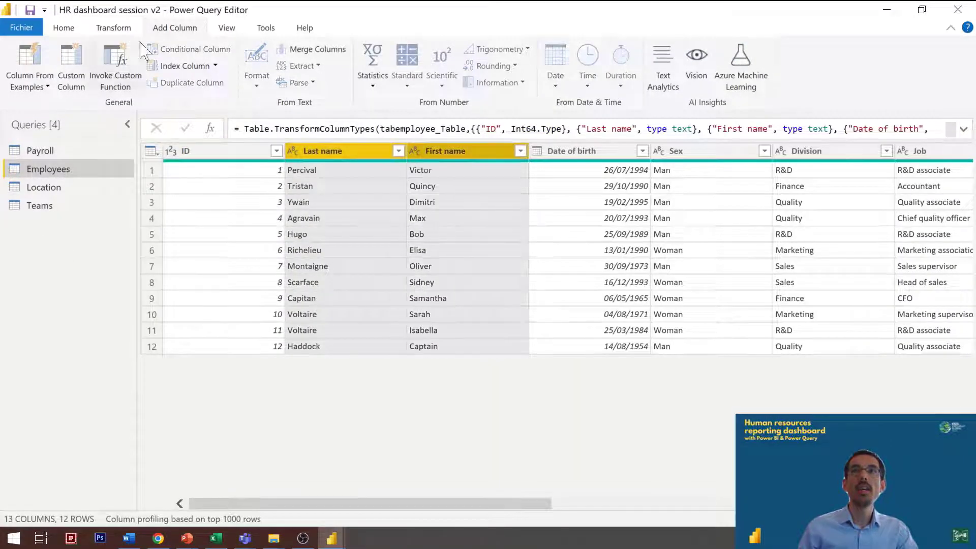
{"action": "left_click", "coordinate": [113, 28]}
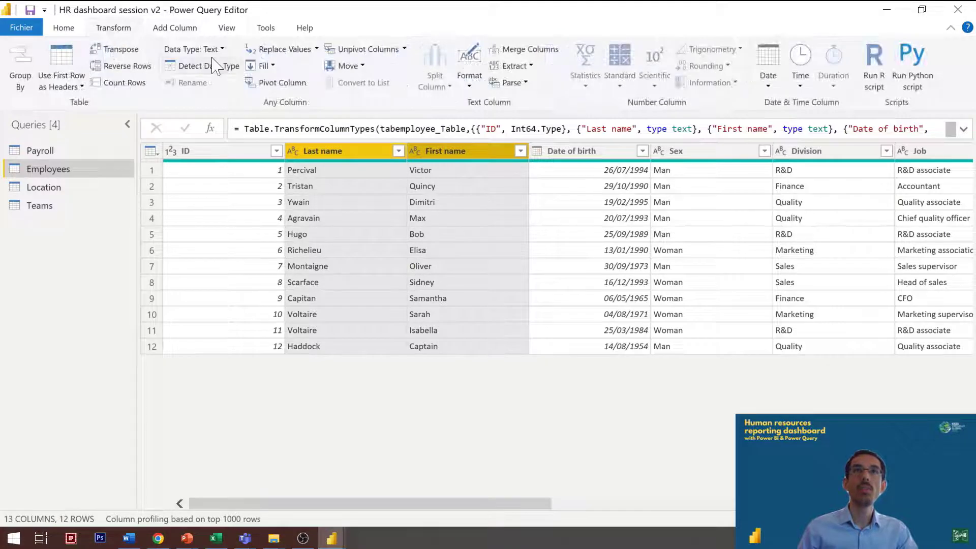
{"action": "left_click", "coordinate": [169, 29]}
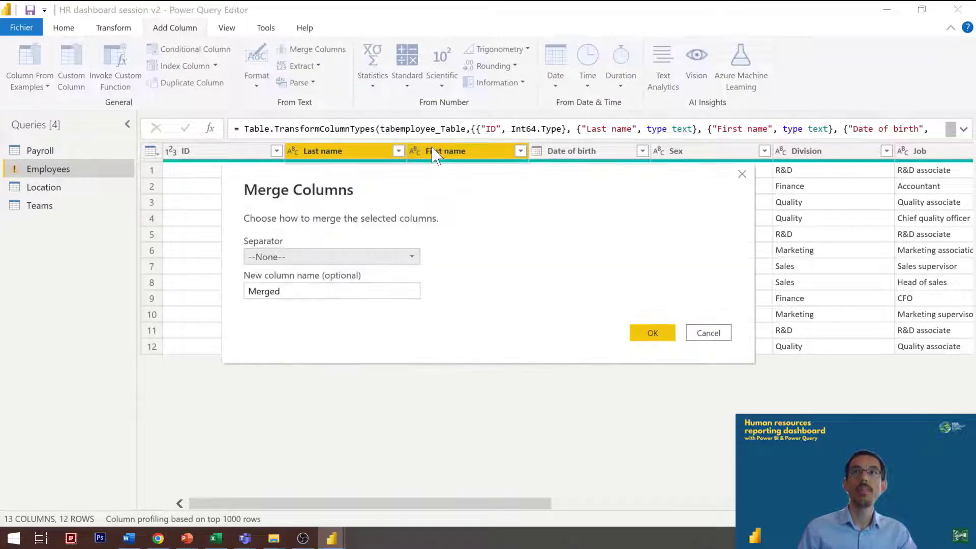
{"action": "left_click", "coordinate": [295, 258]}
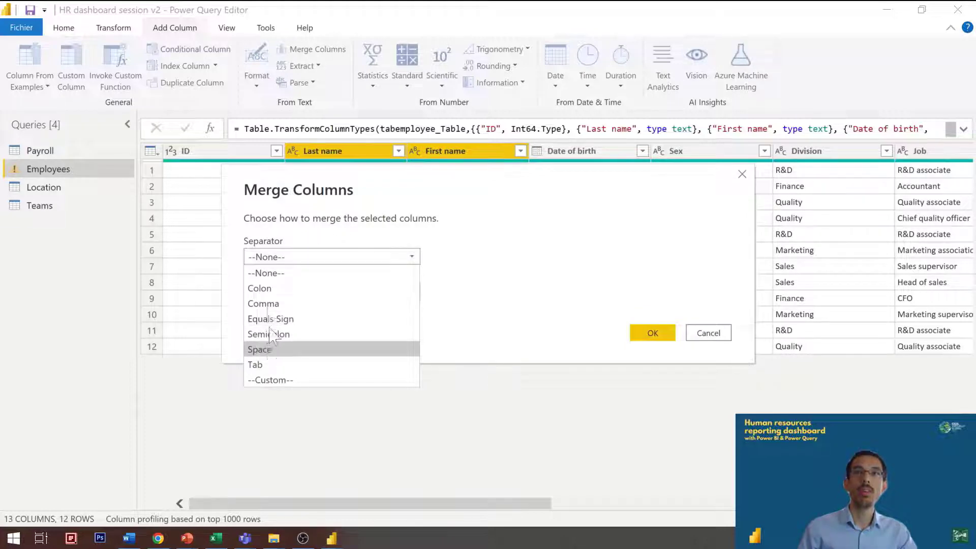
{"action": "left_click", "coordinate": [260, 349]}
{"action": "key", "text": "Tab"}
{"action": "type", "text": "Fu"}
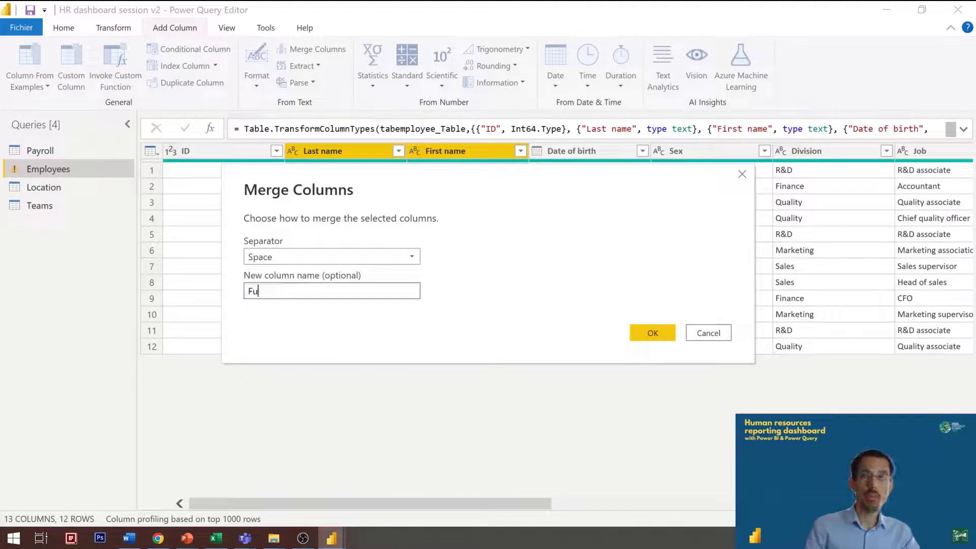
{"action": "key", "text": "Return"}
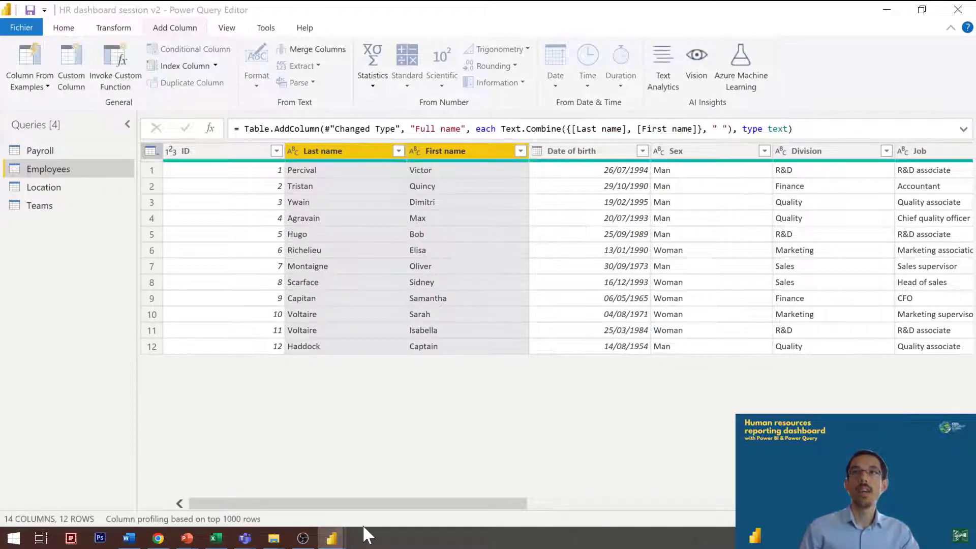
Step: Compare the name order in the Full name column with the Employee column of Excel's Payroll journal, and return to Power Query
{"action": "left_click_drag", "start_coordinate": [363, 506], "coordinate": [785, 505]}
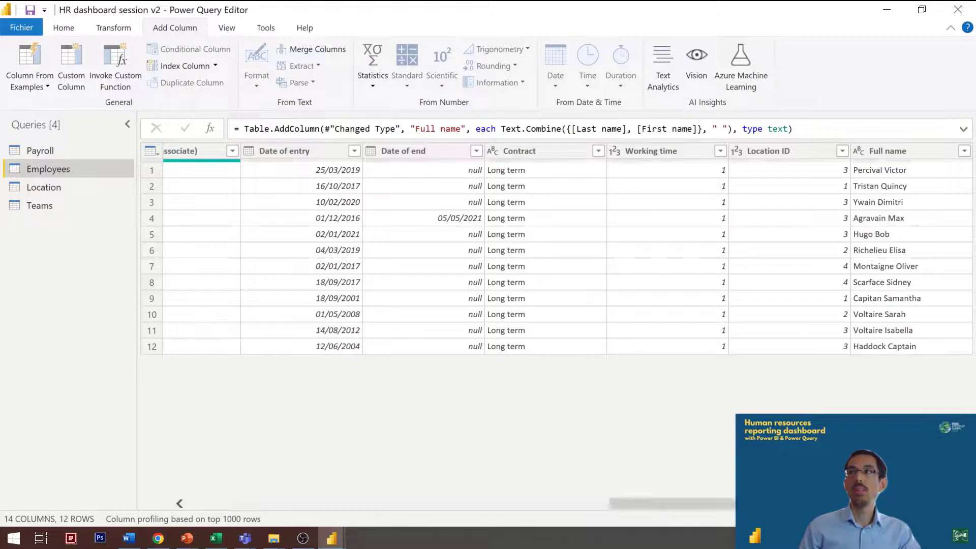
{"action": "left_click", "coordinate": [915, 239]}
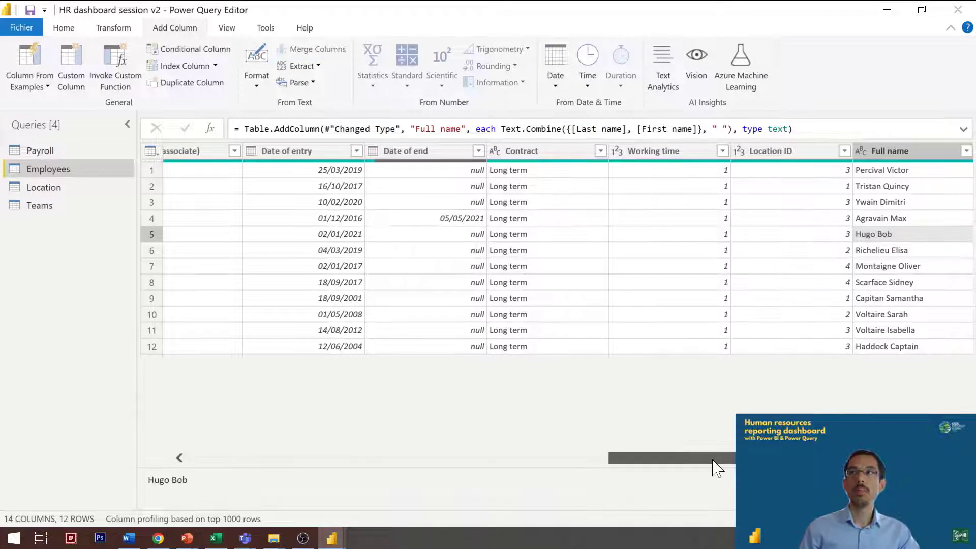
{"action": "left_click_drag", "start_coordinate": [715, 464], "coordinate": [76, 463]}
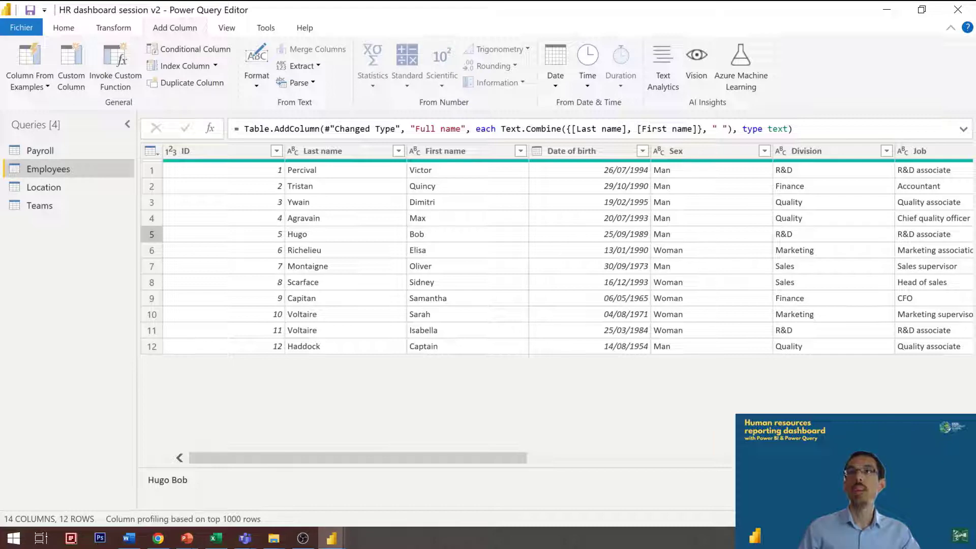
{"action": "left_click", "coordinate": [575, 128]}
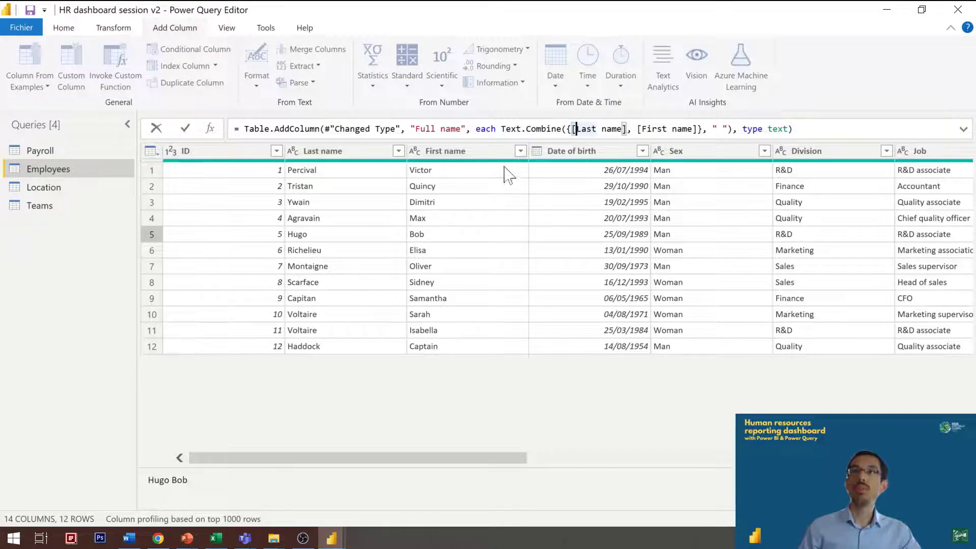
{"action": "left_click_drag", "start_coordinate": [335, 455], "coordinate": [727, 446]}
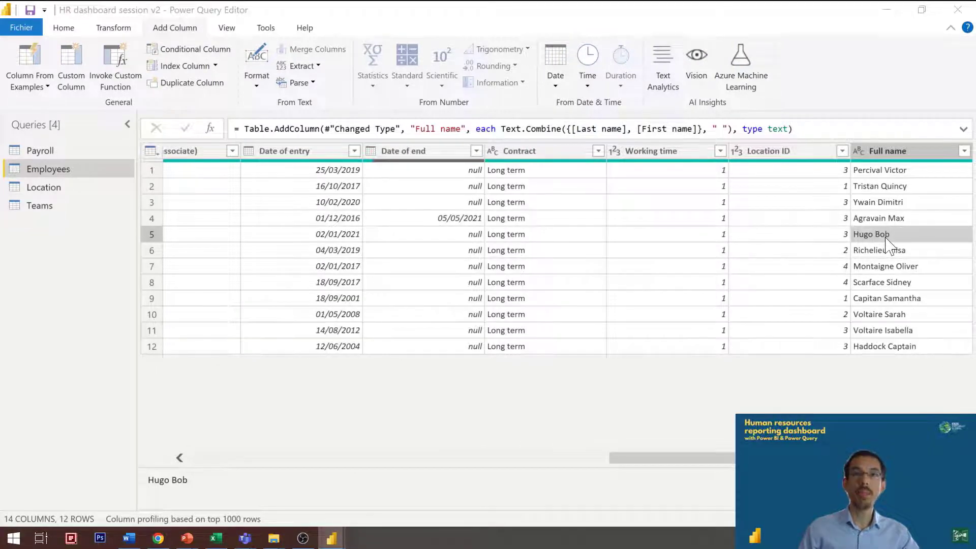
{"action": "key", "text": "alt+Tab"}
{"action": "left_click", "coordinate": [198, 107]}
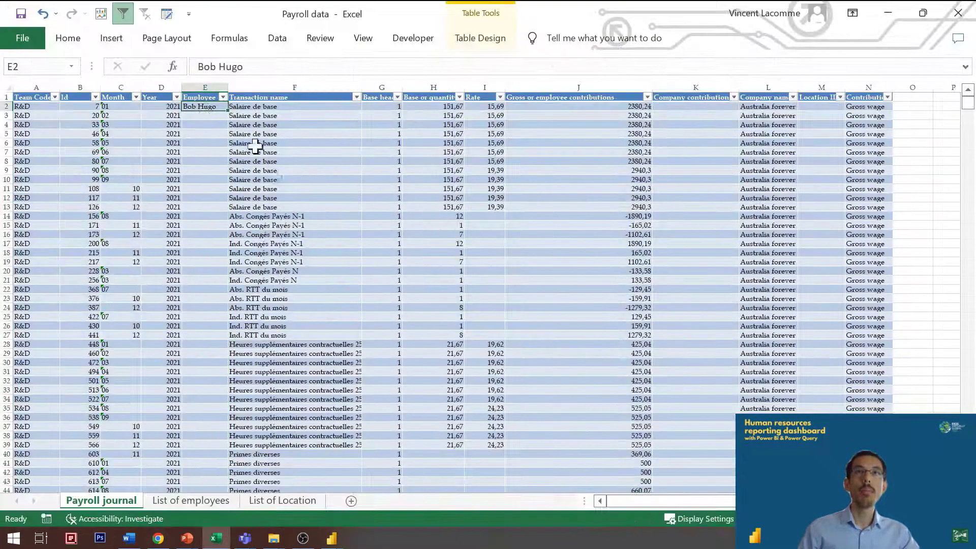
{"action": "key", "text": "alt+Tab"}
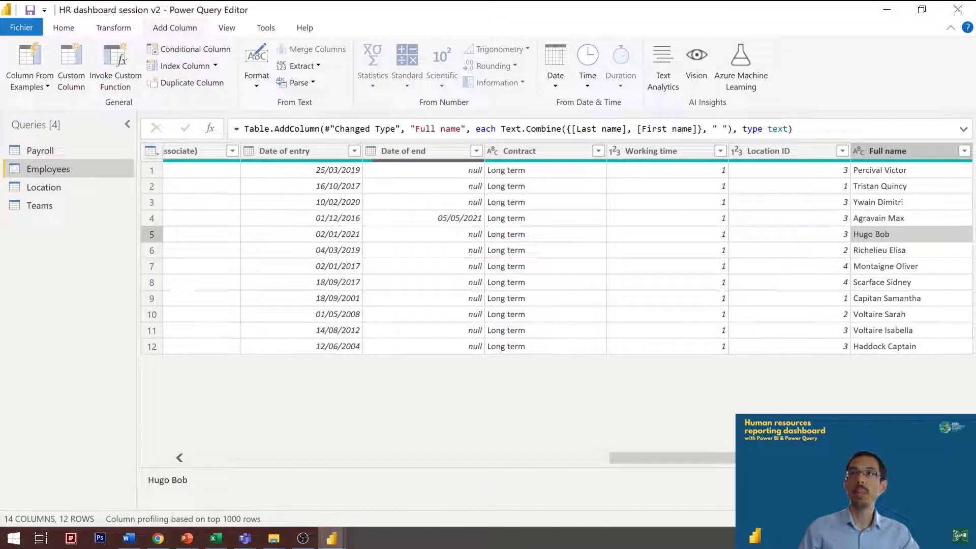
Step: Reorder the Full name formula so that Text.Combine uses {[First name],[Last name]}
{"action": "left_click", "coordinate": [571, 129]}
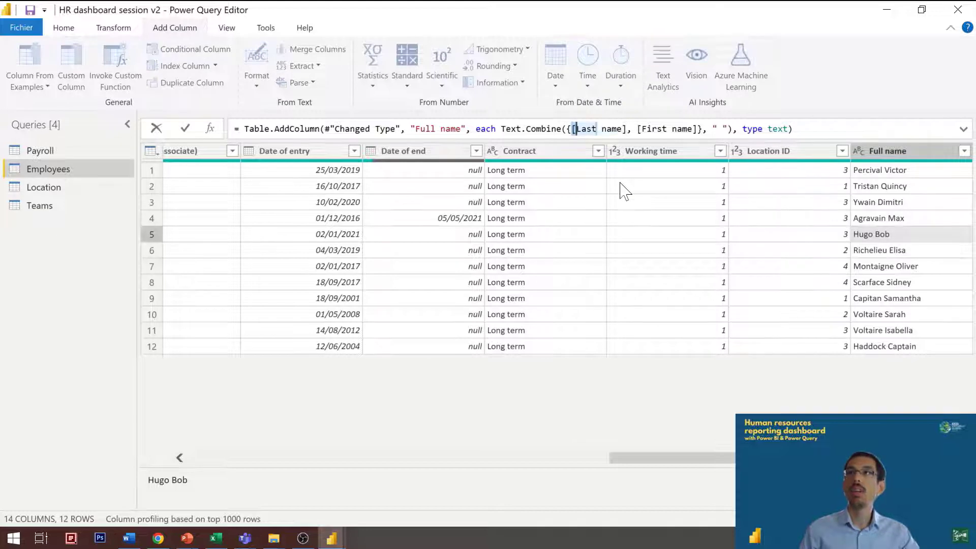
{"action": "key", "text": "ctrl+shift+Right"}
{"action": "key", "text": "ctrl+shift+Right"}
{"action": "key", "text": "Delete"}
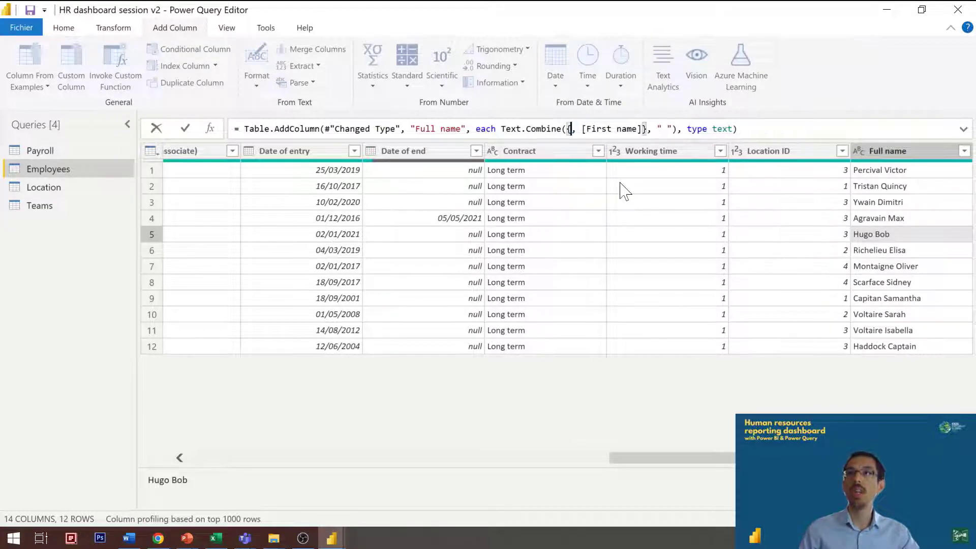
{"action": "key", "text": "Delete"}
{"action": "key", "text": "Delete"}
{"action": "key", "text": "Left"}
{"action": "key", "text": "Left"}
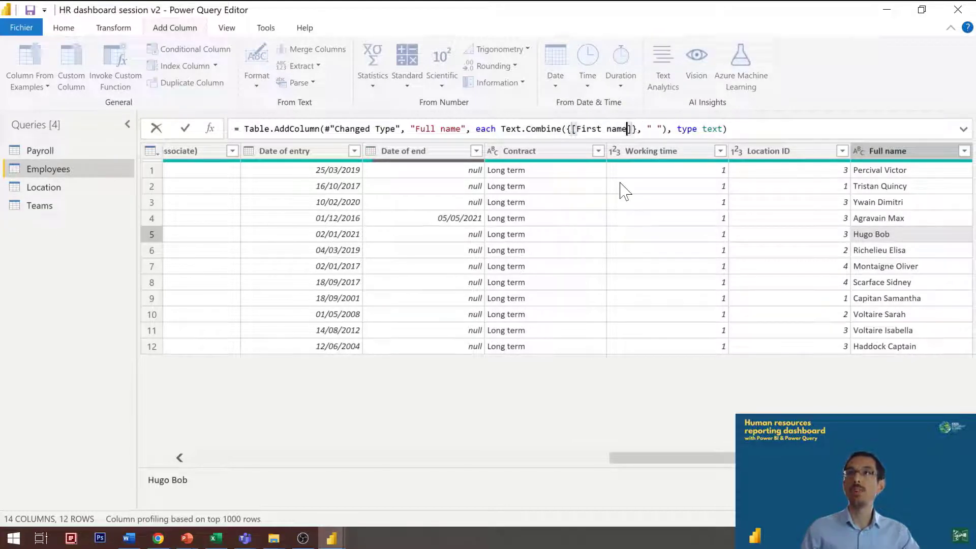
{"action": "type", "text": ",[Last name]"}
{"action": "key", "text": "Return"}
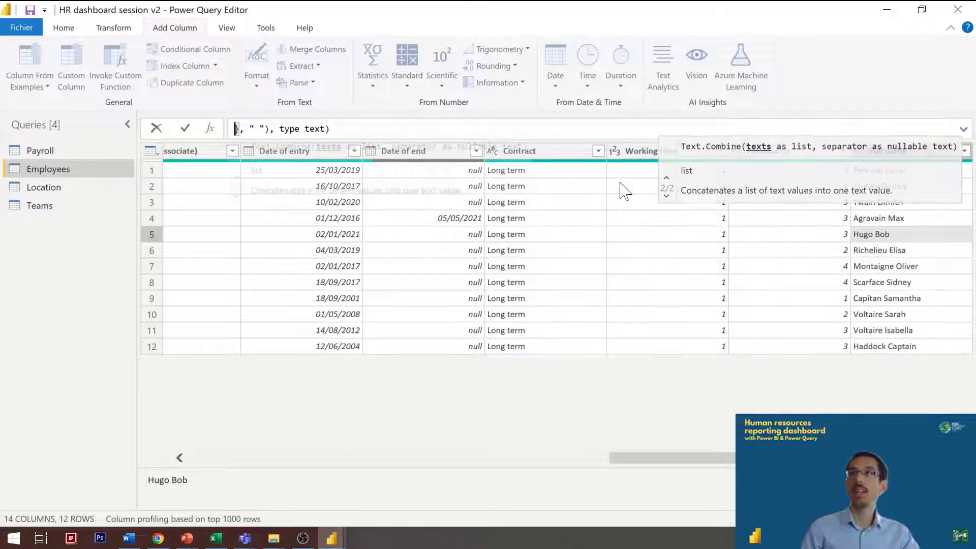
{"action": "key", "text": "BackSpace"}
{"action": "key", "text": "Return"}
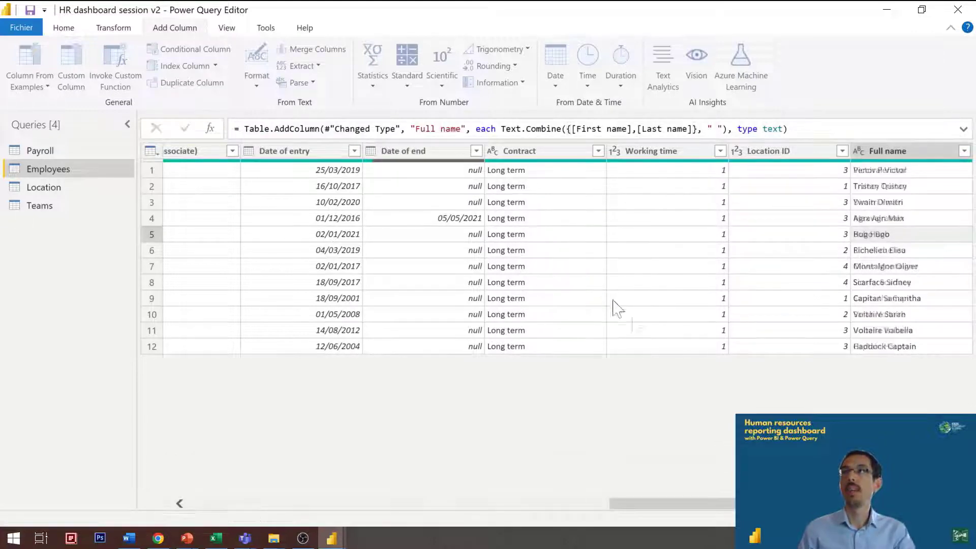
{"action": "left_click", "coordinate": [900, 235]}
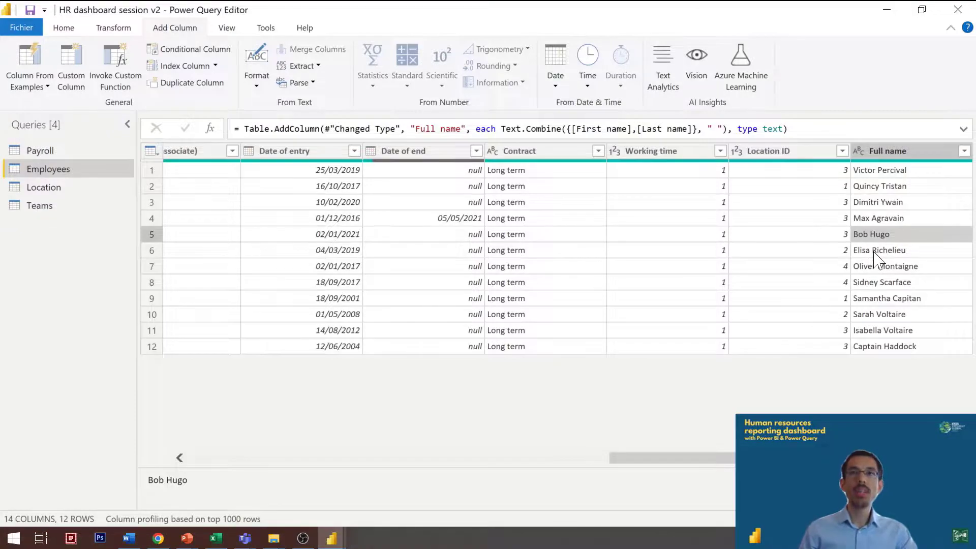
Step: In Excel, review the Payroll journal's Employee column as the key shared with the employee list, and return to Power Query
{"action": "key", "text": "alt+Tab"}
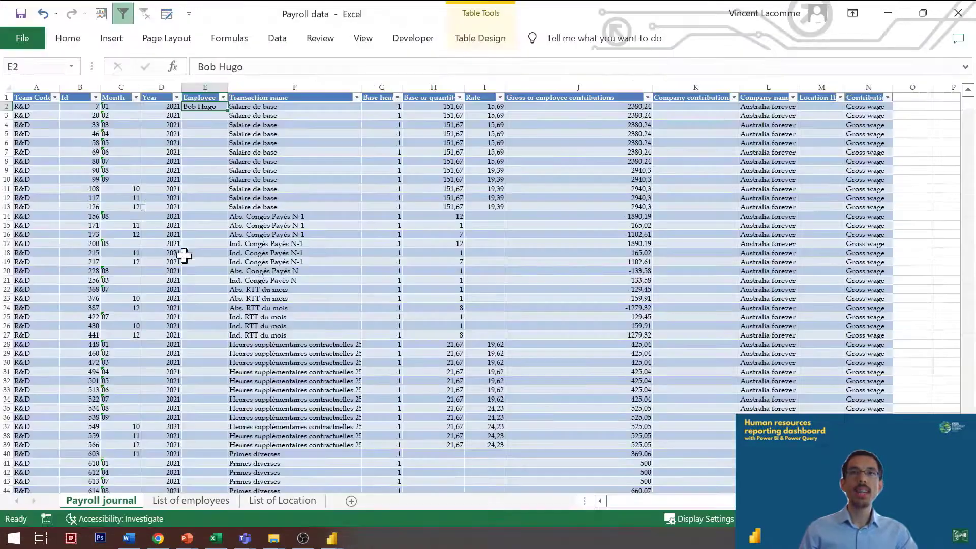
{"action": "left_click", "coordinate": [204, 85]}
{"action": "key", "text": "Up"}
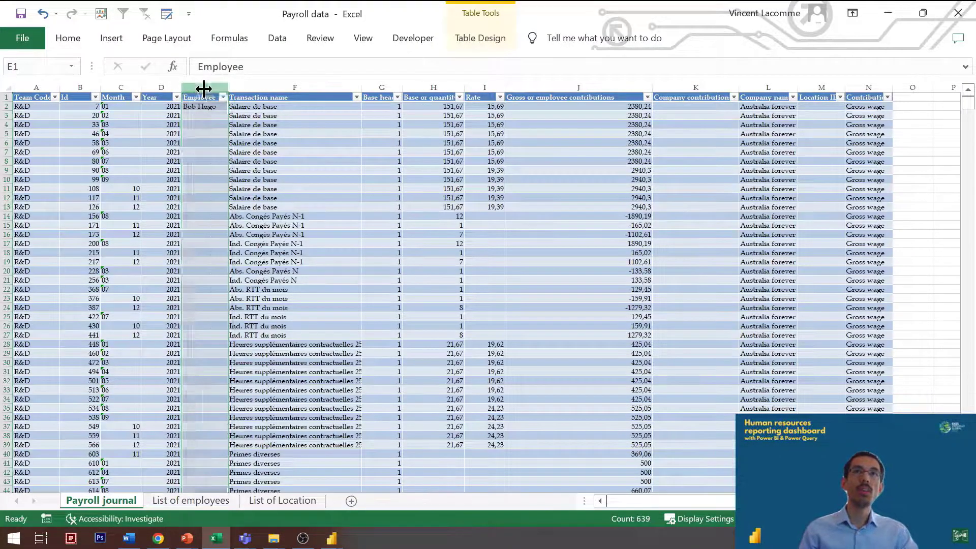
{"action": "key", "text": "ctrl+Page_Down"}
{"action": "key", "text": "Left"}
{"action": "key", "text": "alt+Tab"}
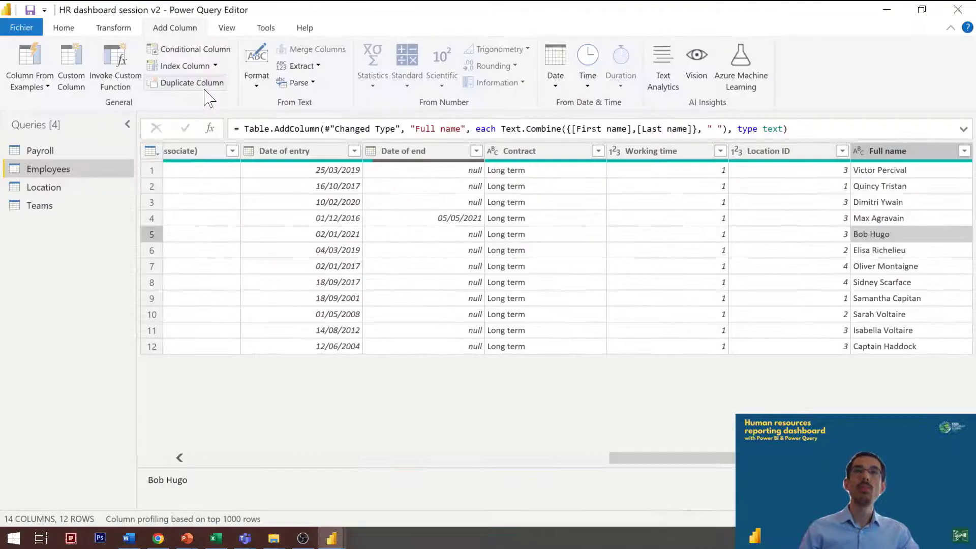
Step: Switch to the PowerPoint slide comparing merging columns with appending rows, and return to Power Query
{"action": "key", "text": "alt+Tab"}
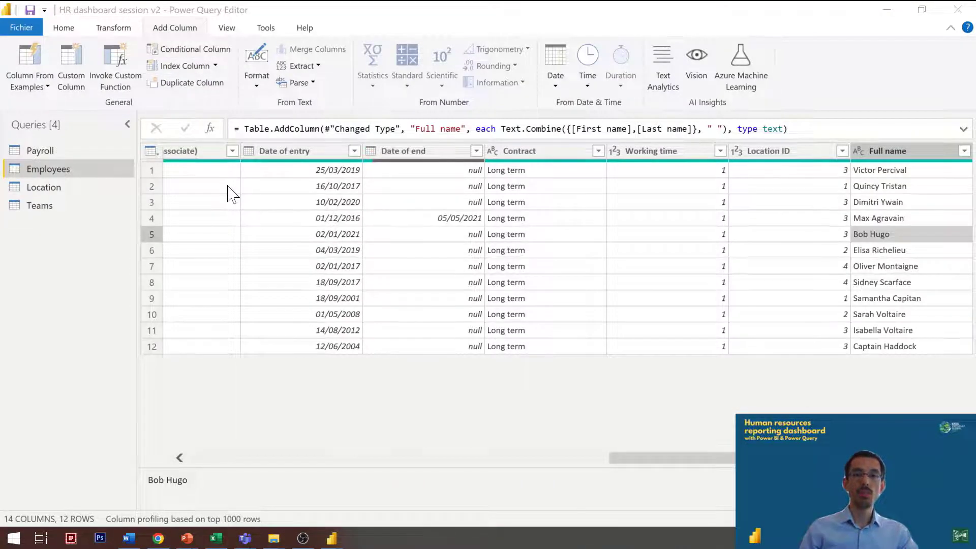
{"action": "key", "text": "alt+Tab"}
{"action": "left_click", "coordinate": [420, 357]}
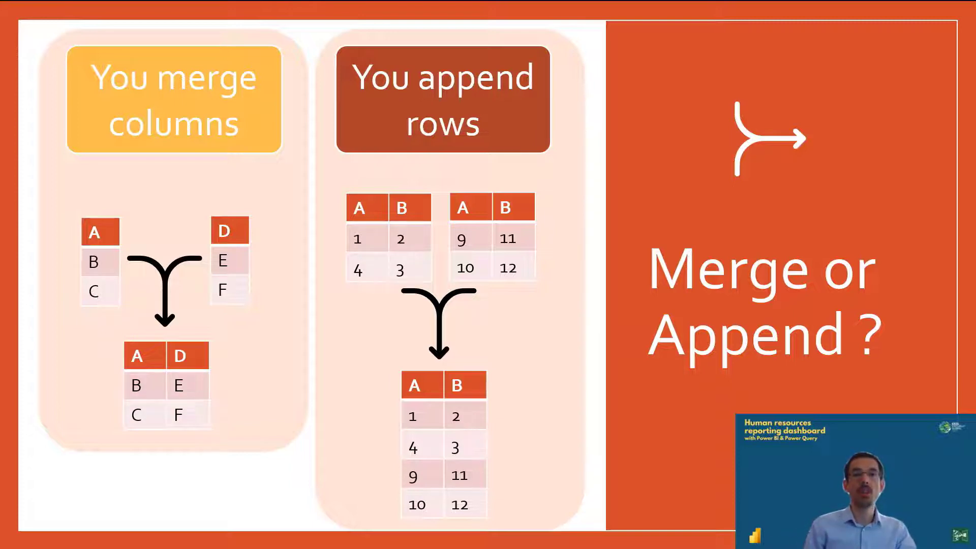
{"action": "key", "text": "alt+Tab"}
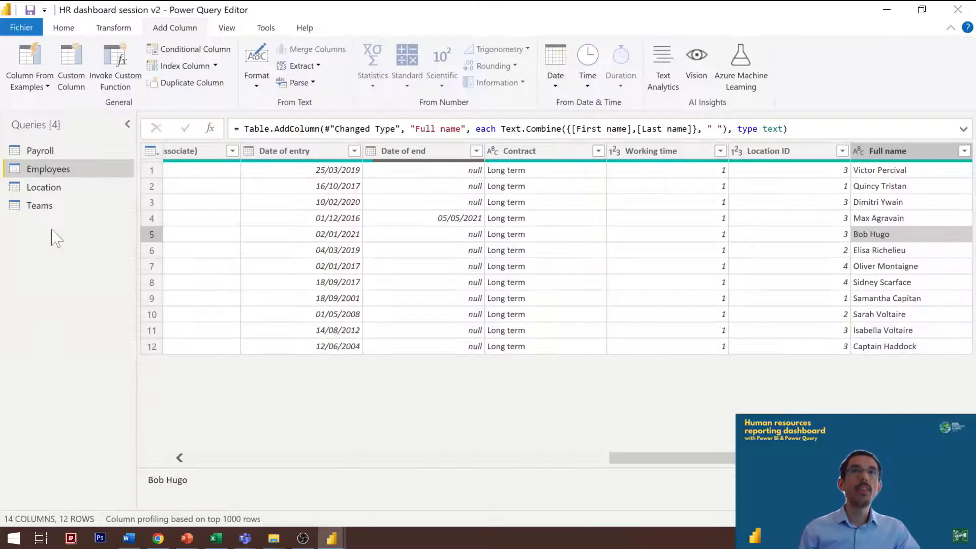
Step: Set up a query merge of Payroll with the Employees table, using Payroll's Employee column as the matching column
{"action": "left_click", "coordinate": [50, 152]}
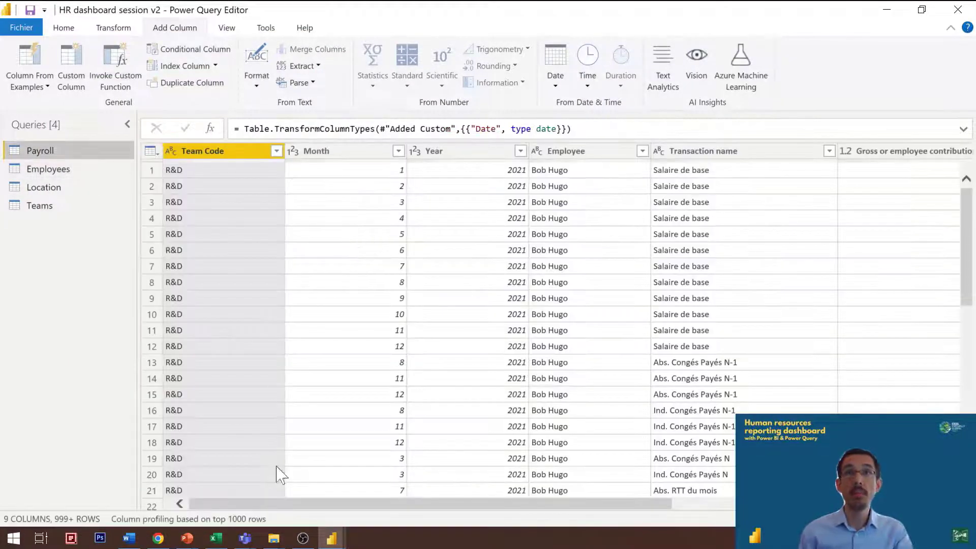
{"action": "left_click", "coordinate": [325, 499]}
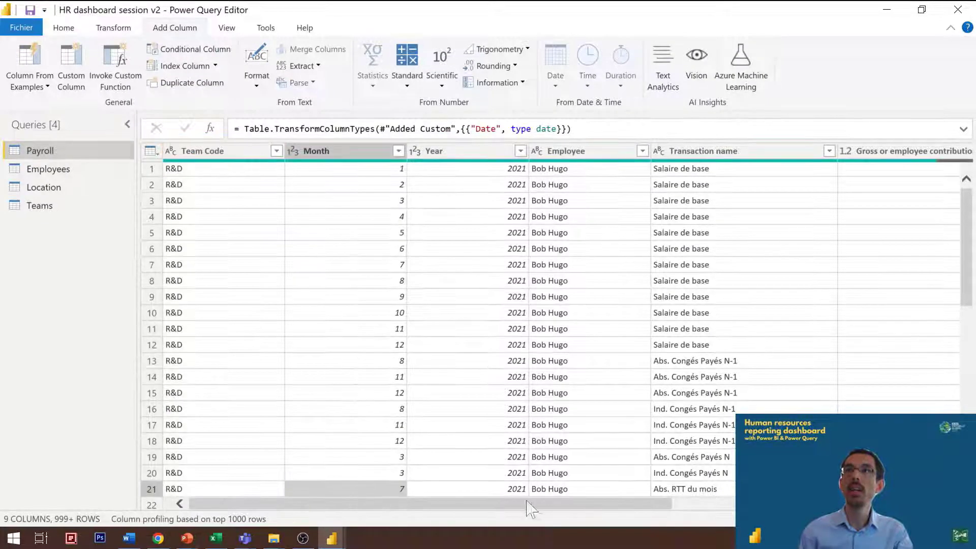
{"action": "left_click", "coordinate": [65, 28]}
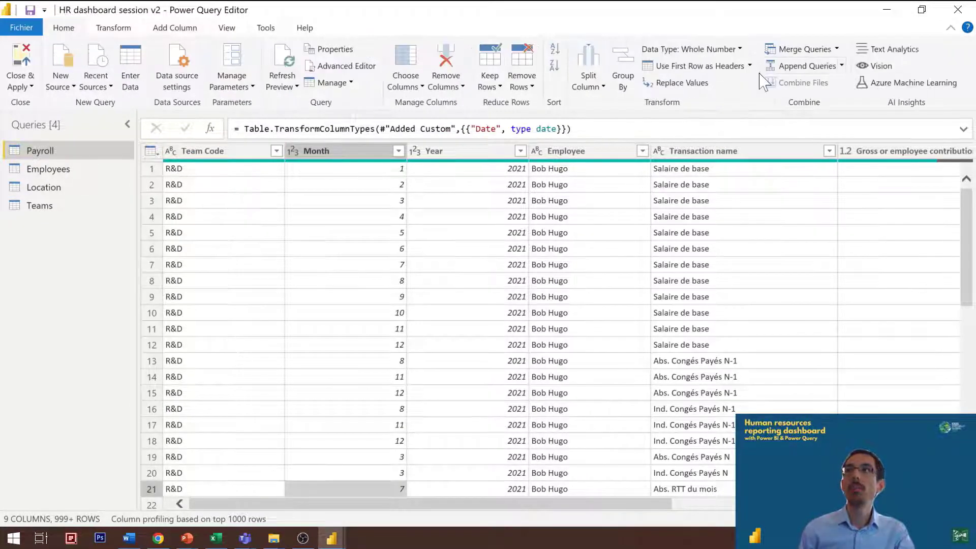
{"action": "left_click", "coordinate": [806, 49]}
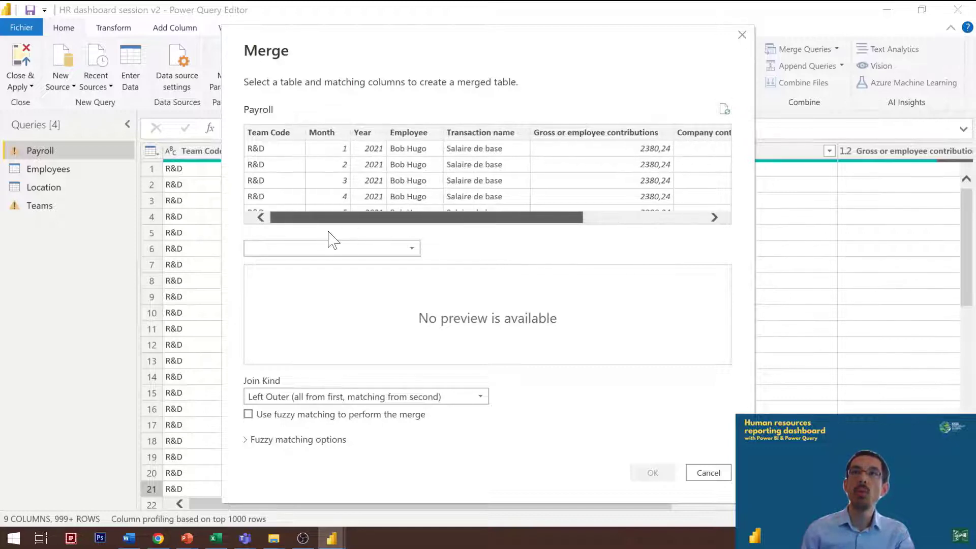
{"action": "left_click", "coordinate": [426, 133]}
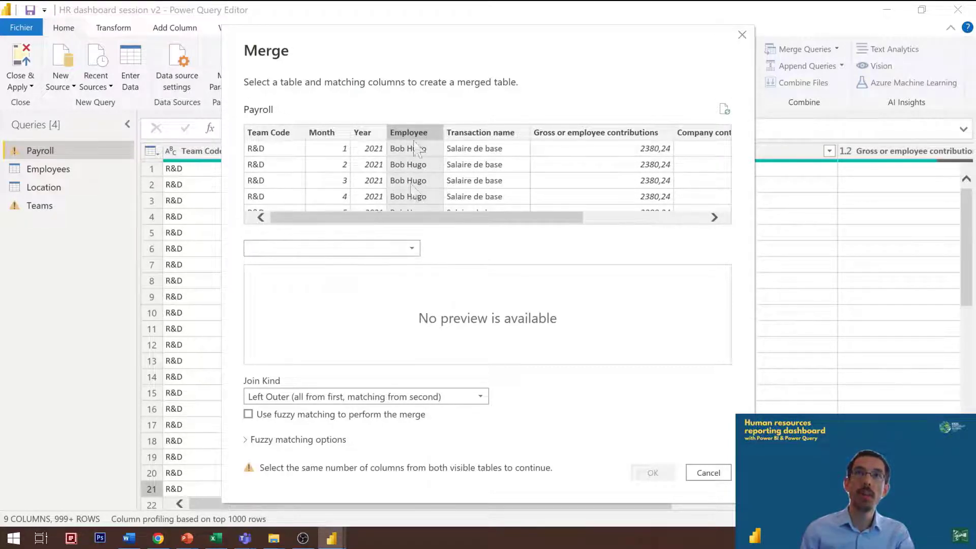
{"action": "left_click", "coordinate": [299, 253]}
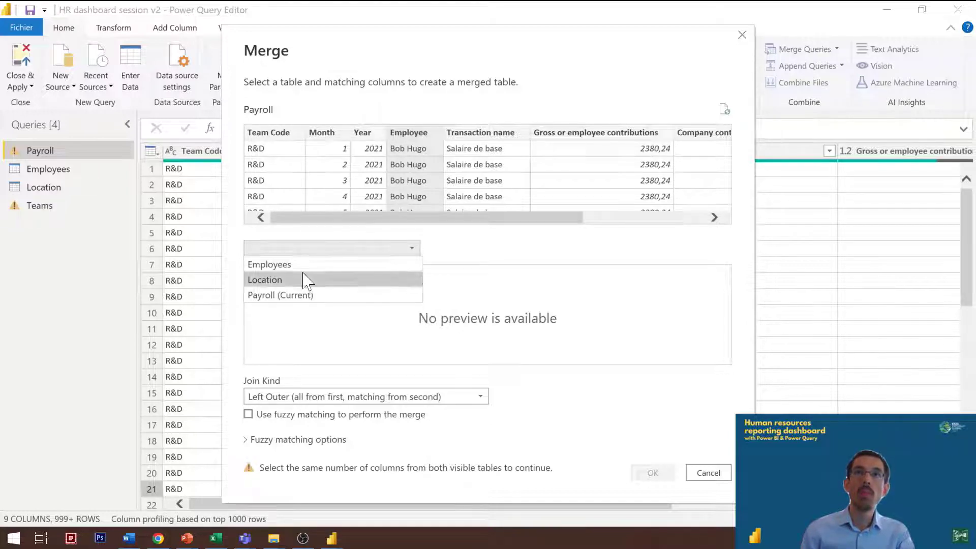
{"action": "left_click", "coordinate": [302, 265]}
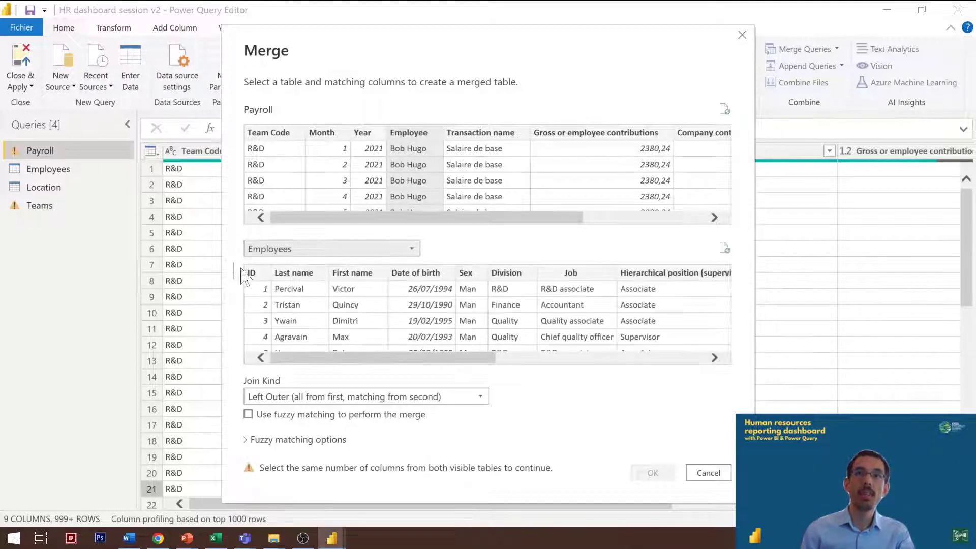
Step: Try the Last name and First name columns of Employees as the match for Payroll's Employee column
{"action": "left_click", "coordinate": [297, 285]}
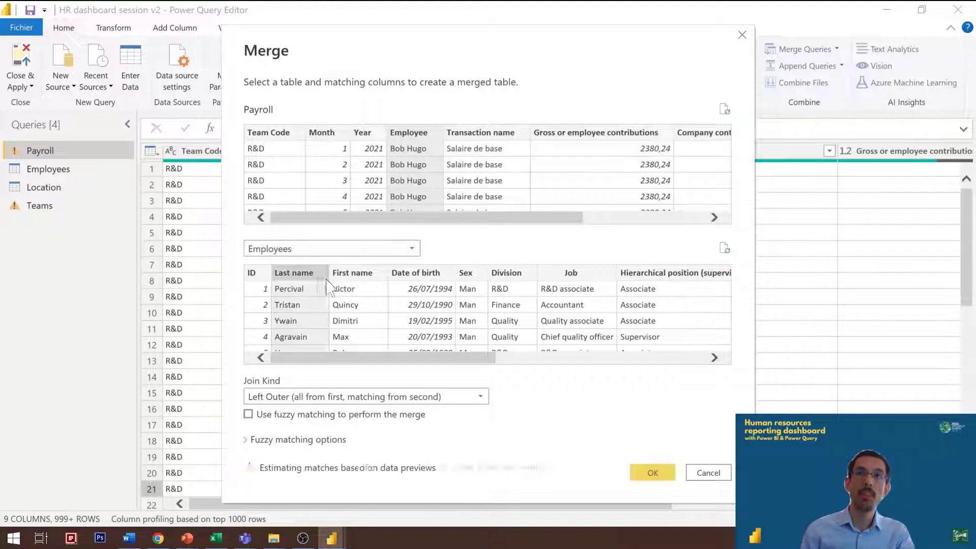
{"action": "left_click", "coordinate": [356, 279], "text": "ctrl"}
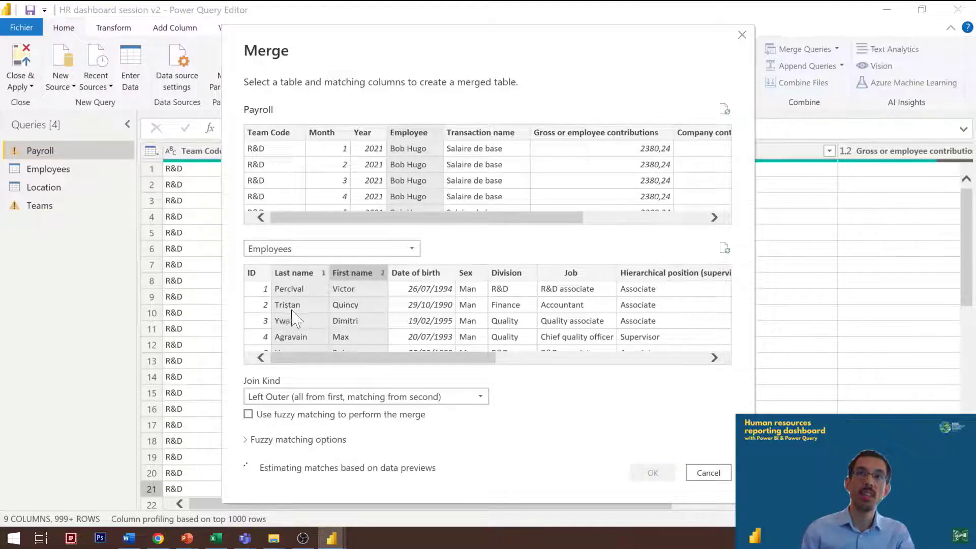
{"action": "left_click", "coordinate": [322, 317]}
{"action": "left_click", "coordinate": [405, 294]}
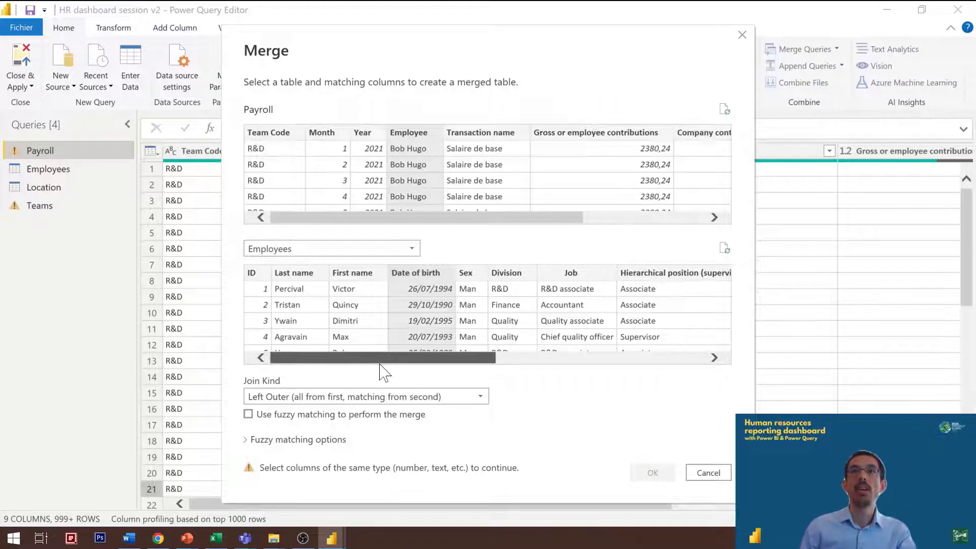
Step: Choose Full name as the matching column in Employees and complete the Left Outer merge
{"action": "left_click_drag", "start_coordinate": [380, 362], "coordinate": [682, 380]}
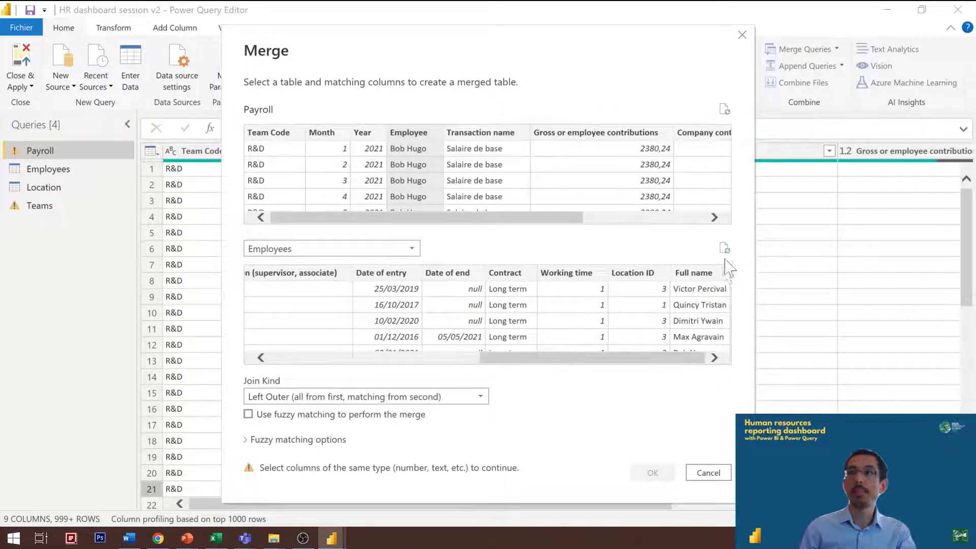
{"action": "left_click", "coordinate": [711, 286]}
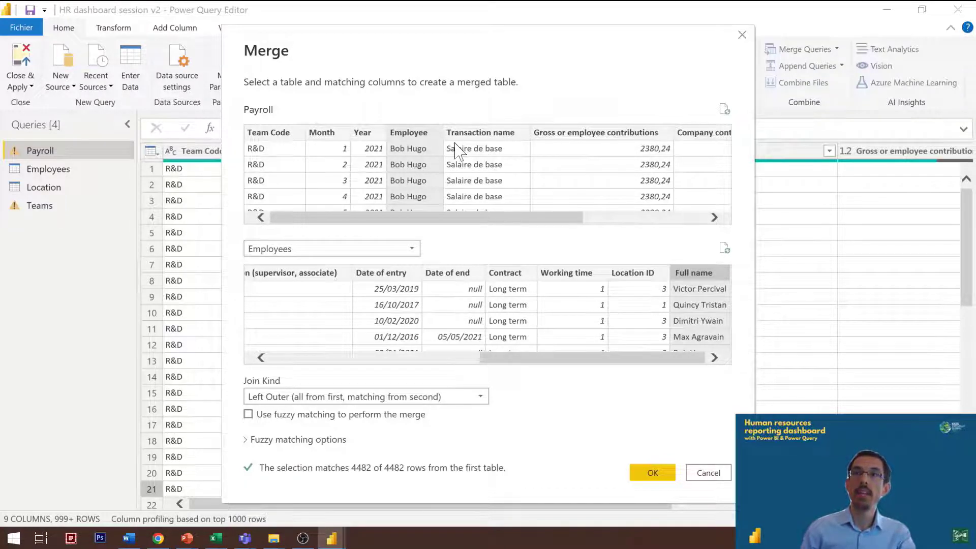
{"action": "left_click", "coordinate": [653, 472]}
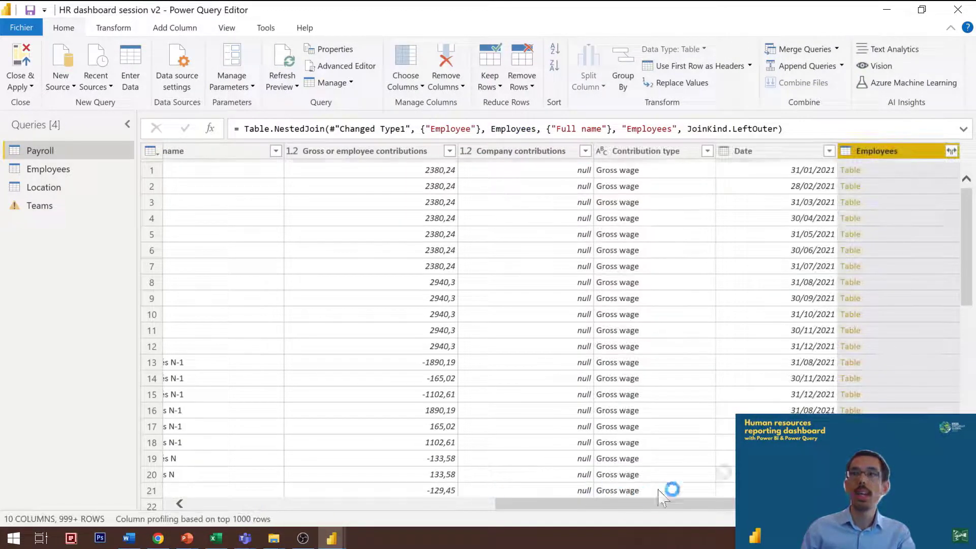
Step: Expand the merged Employees column in Payroll to only the ID field, without the original column name as prefix
{"action": "left_click", "coordinate": [893, 171]}
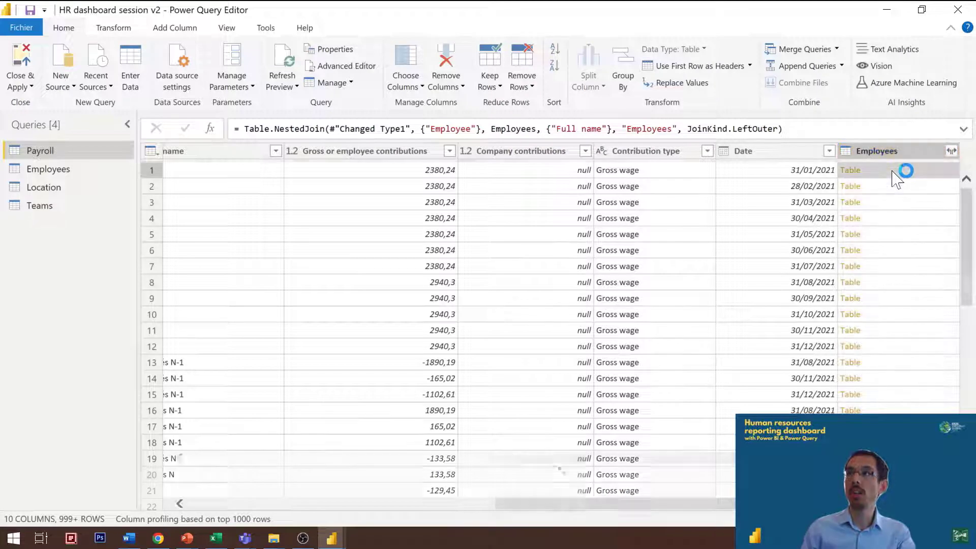
{"action": "left_click", "coordinate": [951, 151]}
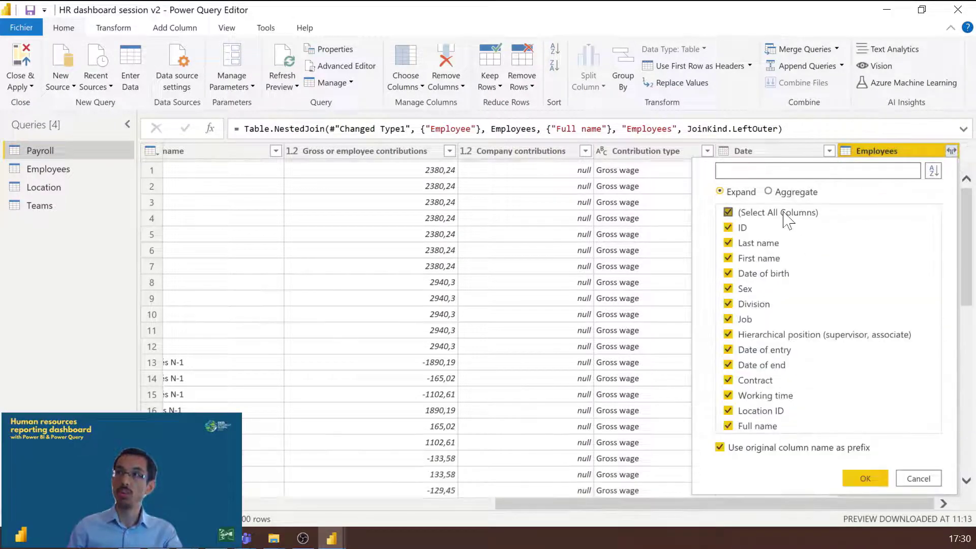
{"action": "left_click", "coordinate": [733, 212]}
{"action": "left_click", "coordinate": [732, 228]}
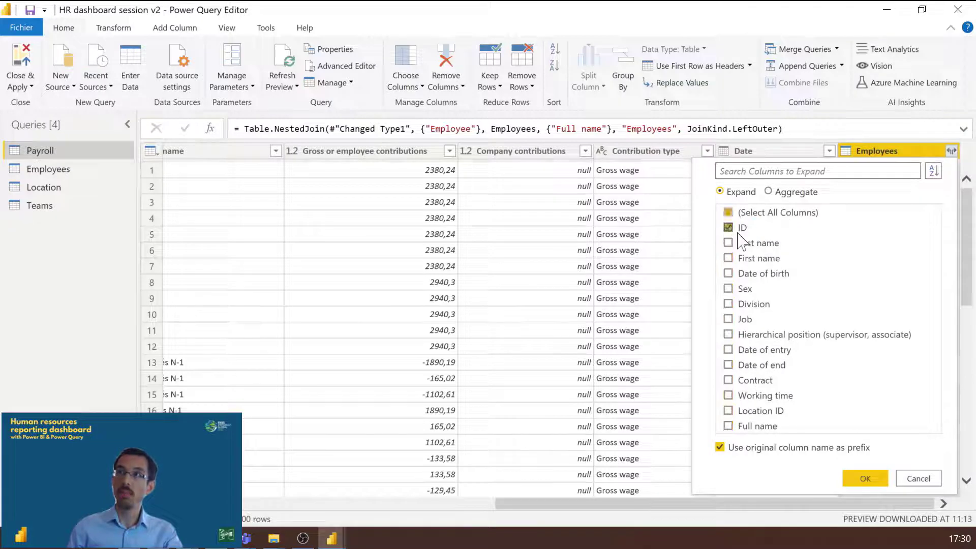
{"action": "left_click", "coordinate": [764, 450]}
{"action": "left_click", "coordinate": [870, 481]}
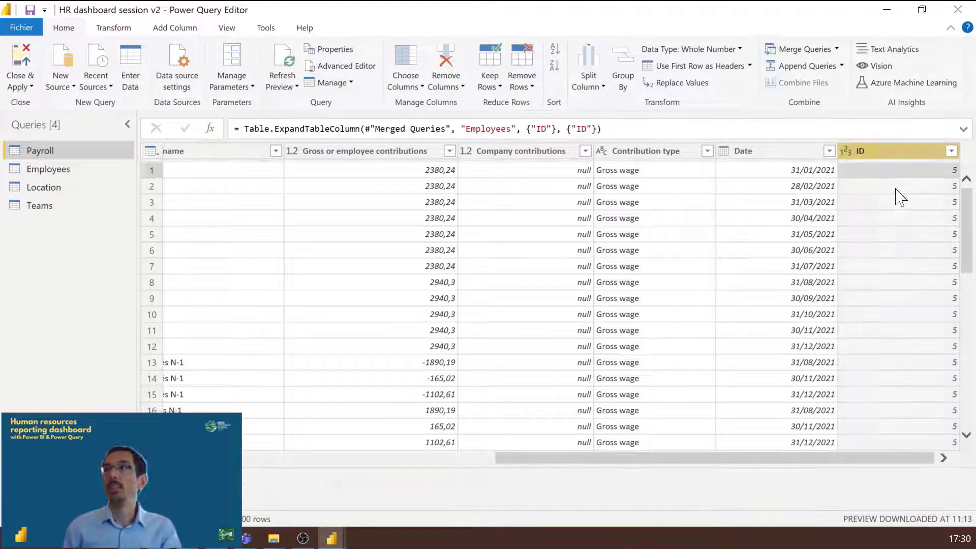
Step: Compare Payroll's Employee column with the ID and name columns of the employee list in Excel, and return to Power Query
{"action": "left_click_drag", "start_coordinate": [698, 504], "coordinate": [301, 506]}
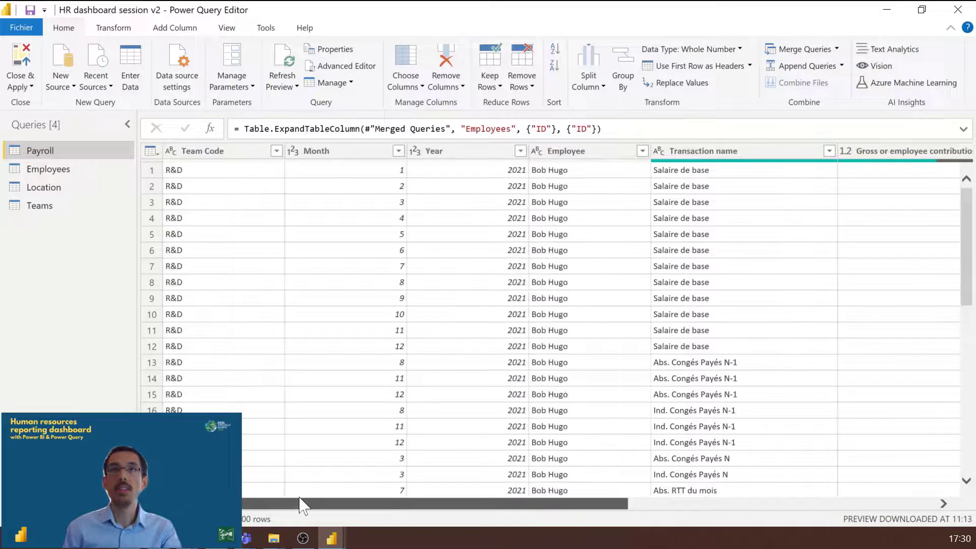
{"action": "left_click", "coordinate": [635, 188]}
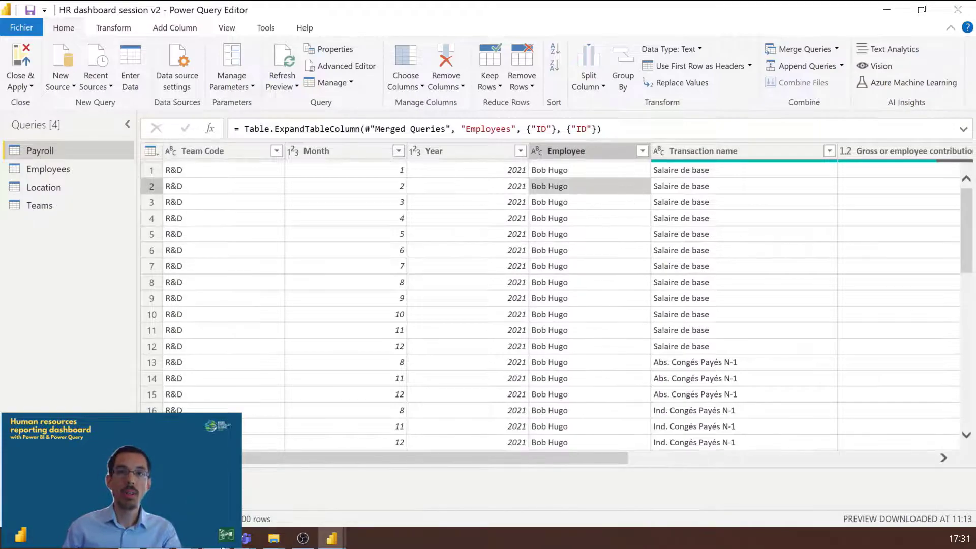
{"action": "key", "text": "alt+Tab"}
{"action": "left_click", "coordinate": [131, 147]}
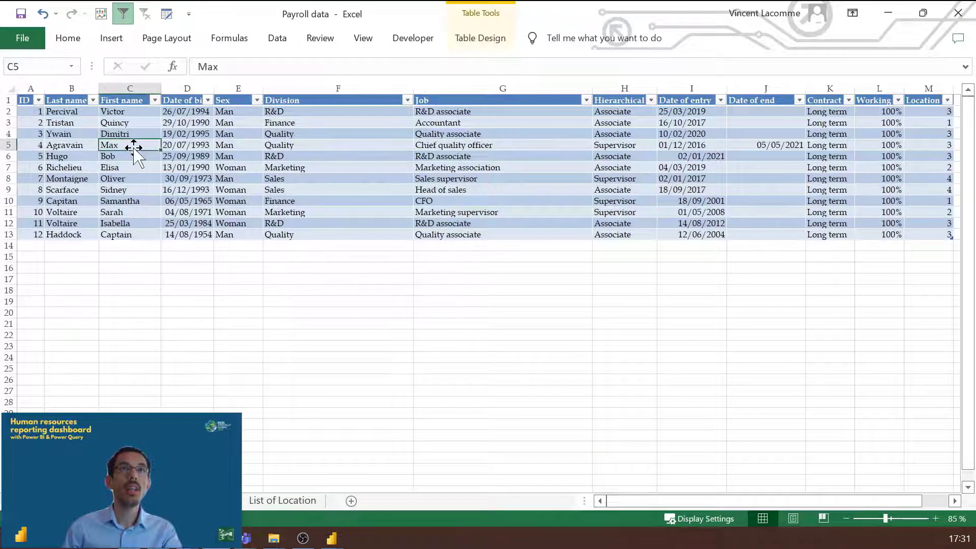
{"action": "left_click", "coordinate": [136, 152]}
{"action": "key", "text": "shift+Left"}
{"action": "key", "text": "shift+Left"}
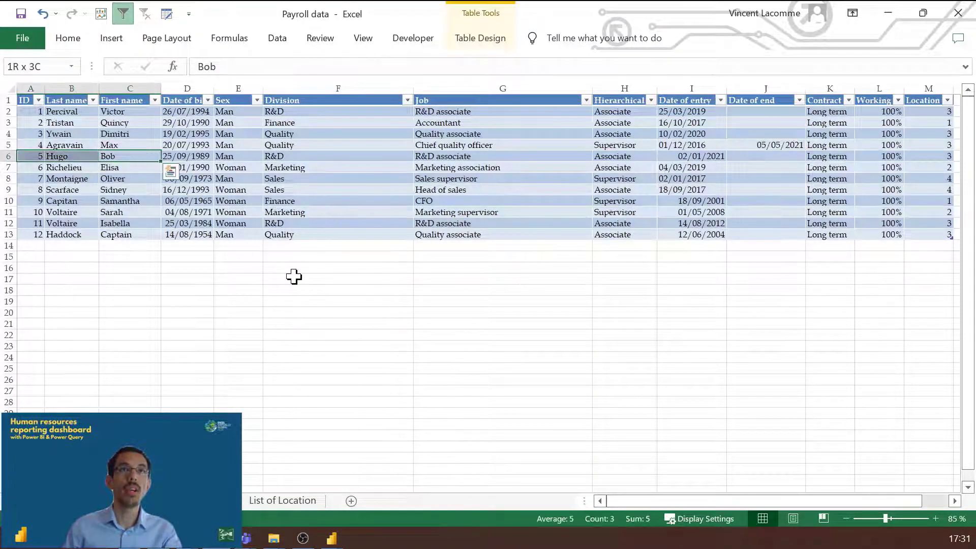
{"action": "mouse_move", "coordinate": [332, 538]}
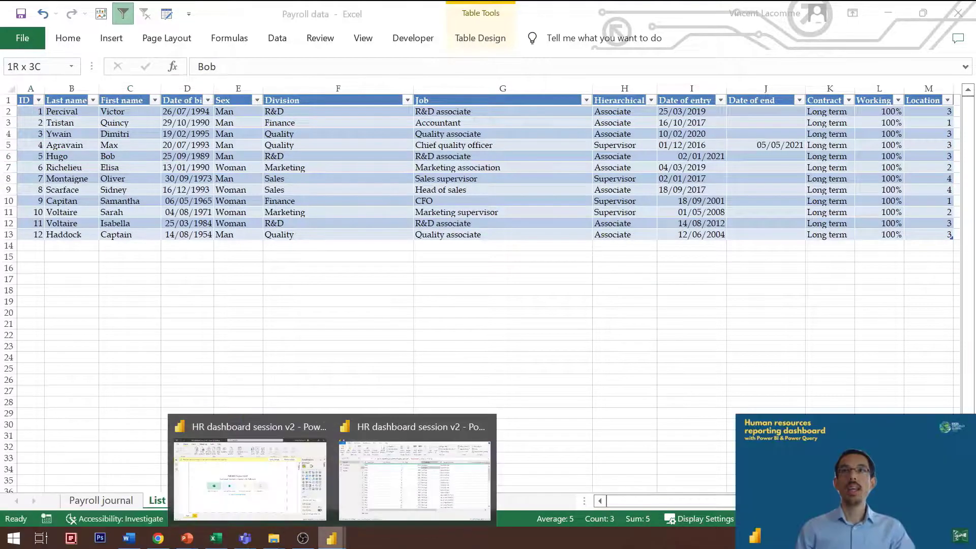
{"action": "left_click", "coordinate": [407, 492]}
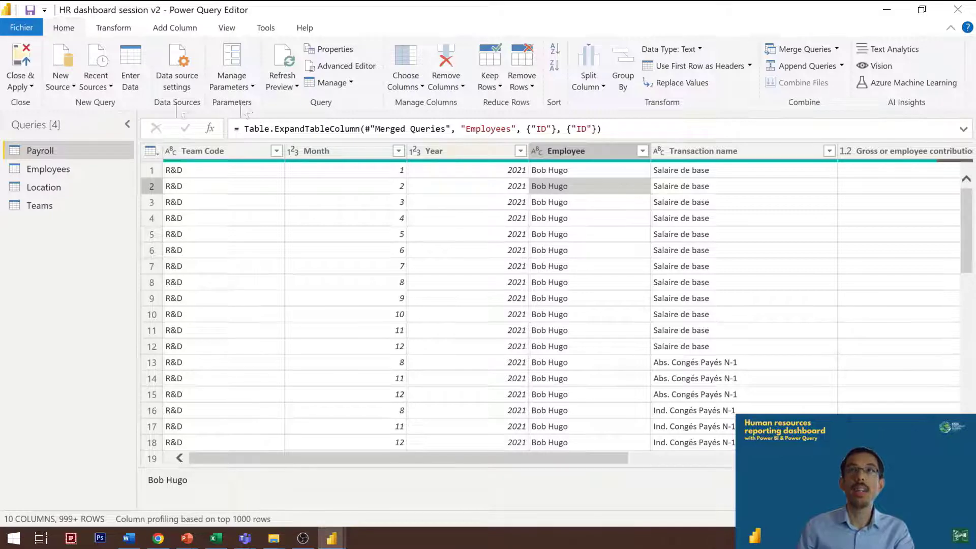
Step: Remove the Month, Year and Employee columns from the Payroll query
{"action": "left_click", "coordinate": [349, 155]}
{"action": "key", "text": "shift+Right"}
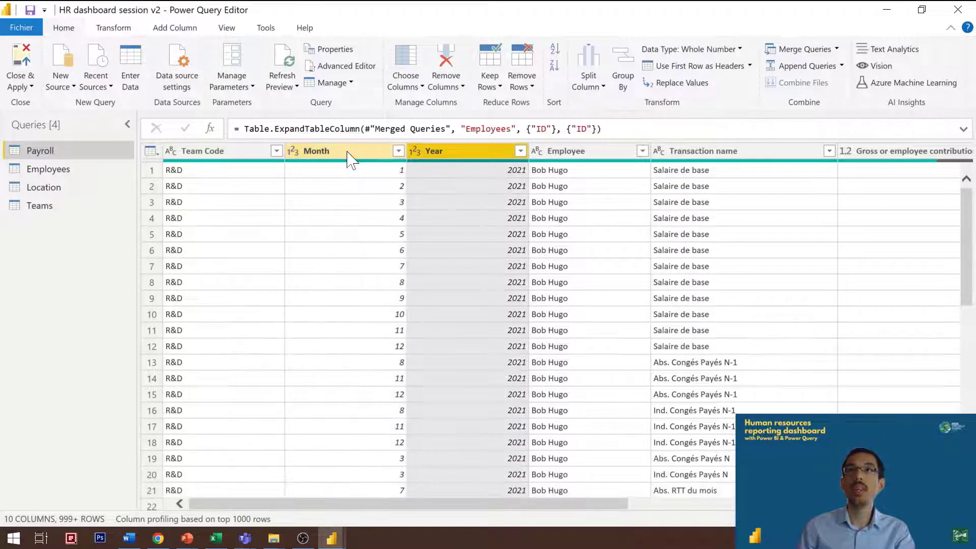
{"action": "left_click", "coordinate": [350, 155]}
{"action": "left_click", "coordinate": [426, 155], "text": "shift"}
{"action": "left_click", "coordinate": [564, 151], "text": "shift"}
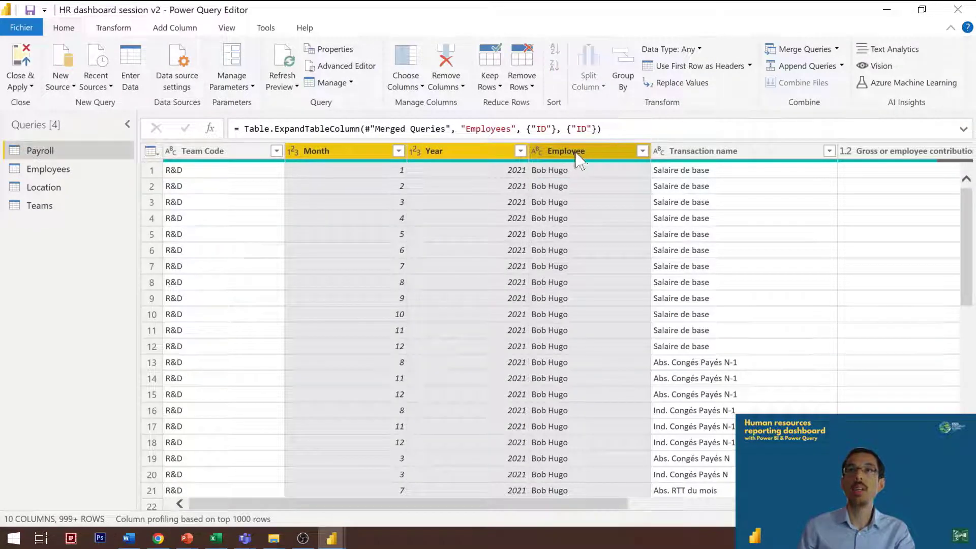
{"action": "key", "text": "Delete"}
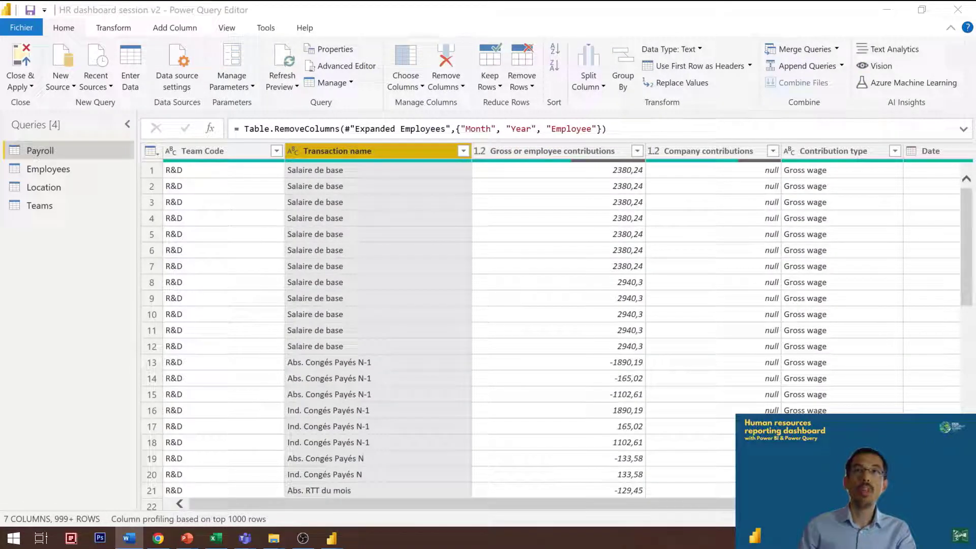
Step: Review the remaining Payroll columns, from Team Code and Transaction name through the contributions to Date and ID
{"action": "left_click", "coordinate": [304, 378]}
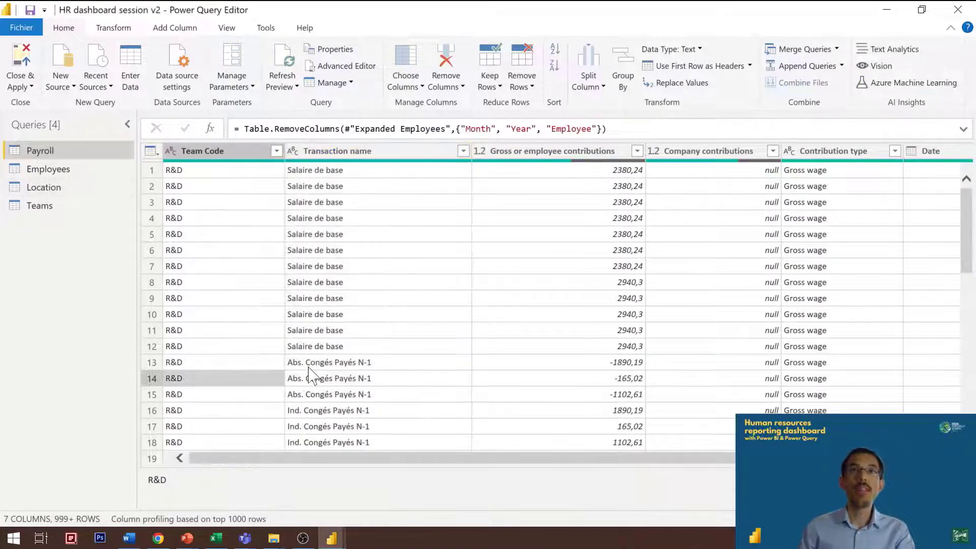
{"action": "left_click", "coordinate": [209, 151]}
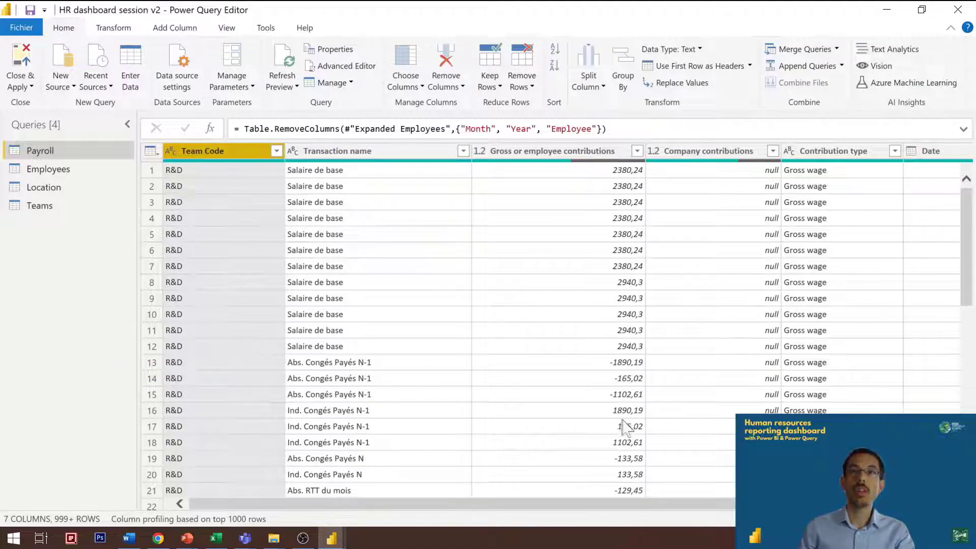
{"action": "left_click", "coordinate": [127, 124]}
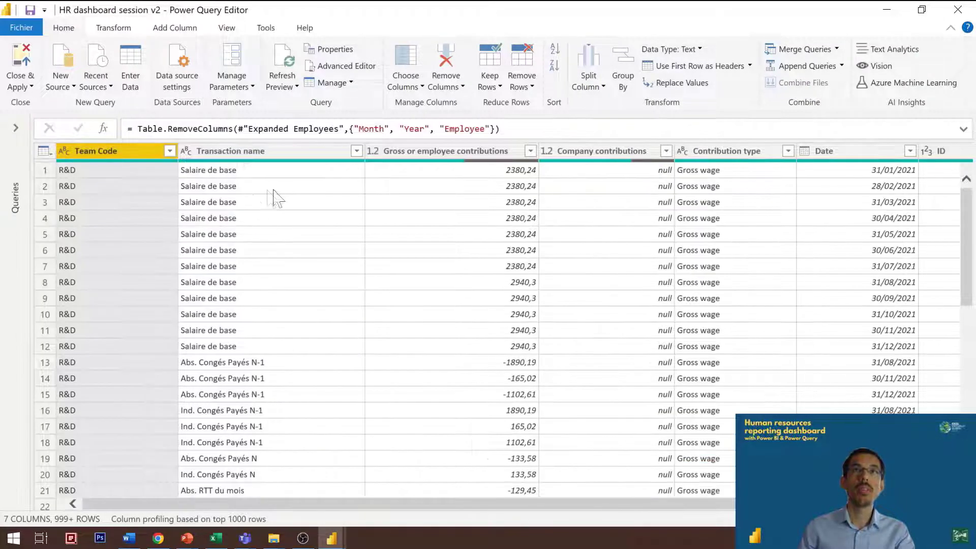
{"action": "left_click", "coordinate": [268, 158]}
{"action": "left_click", "coordinate": [457, 157]}
{"action": "left_click", "coordinate": [580, 157]}
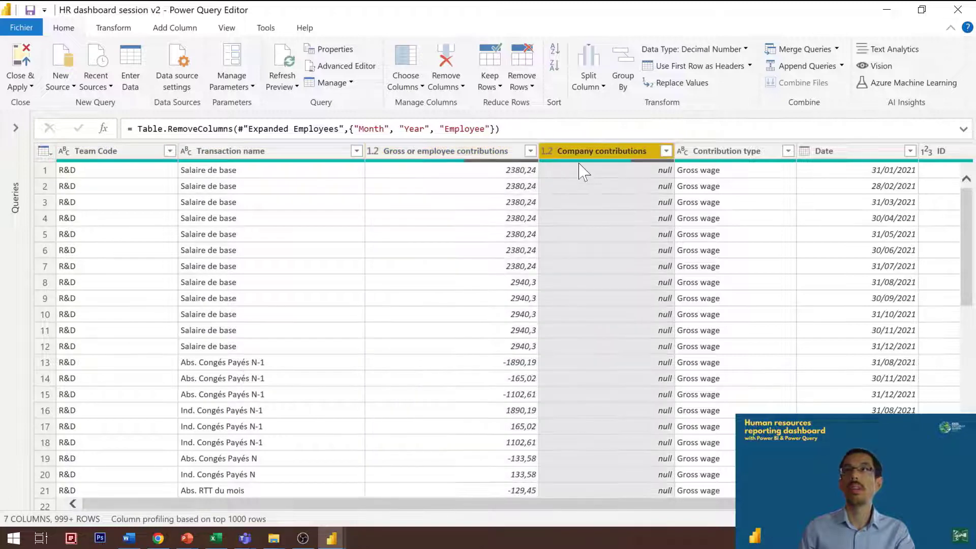
{"action": "key", "text": "Right"}
{"action": "key", "text": "Right"}
{"action": "key", "text": "Right"}
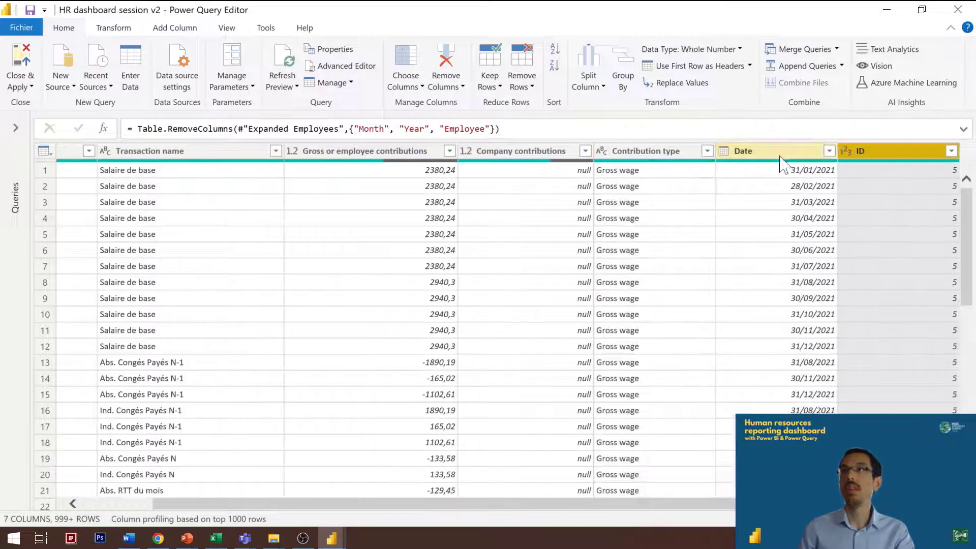
{"action": "key", "text": "Left"}
{"action": "key", "text": "Left"}
{"action": "key", "text": "Left"}
{"action": "key", "text": "Left"}
{"action": "key", "text": "Left"}
{"action": "key", "text": "Left"}
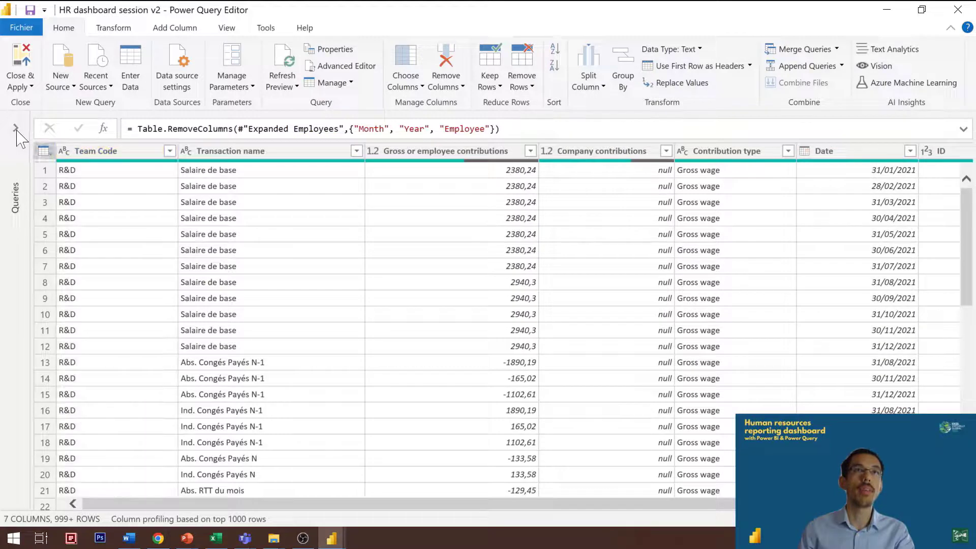
Step: Review the columns of the Employees query from ID through to Location ID and Full name
{"action": "left_click", "coordinate": [16, 127]}
{"action": "left_click", "coordinate": [56, 169]}
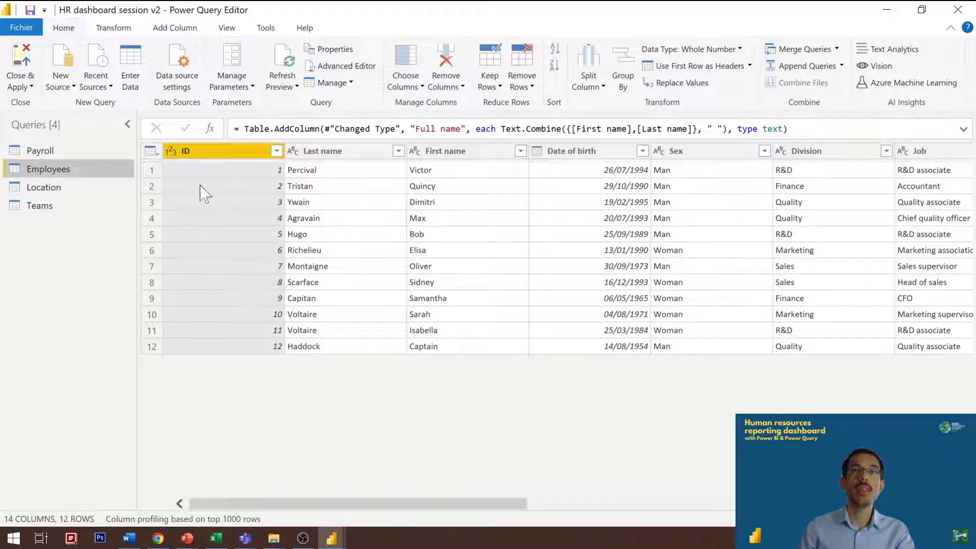
{"action": "left_click", "coordinate": [299, 187]}
{"action": "key", "text": "Right"}
{"action": "key", "text": "Right"}
{"action": "key", "text": "Right"}
{"action": "key", "text": "Right"}
{"action": "key", "text": "Right"}
{"action": "key", "text": "Right"}
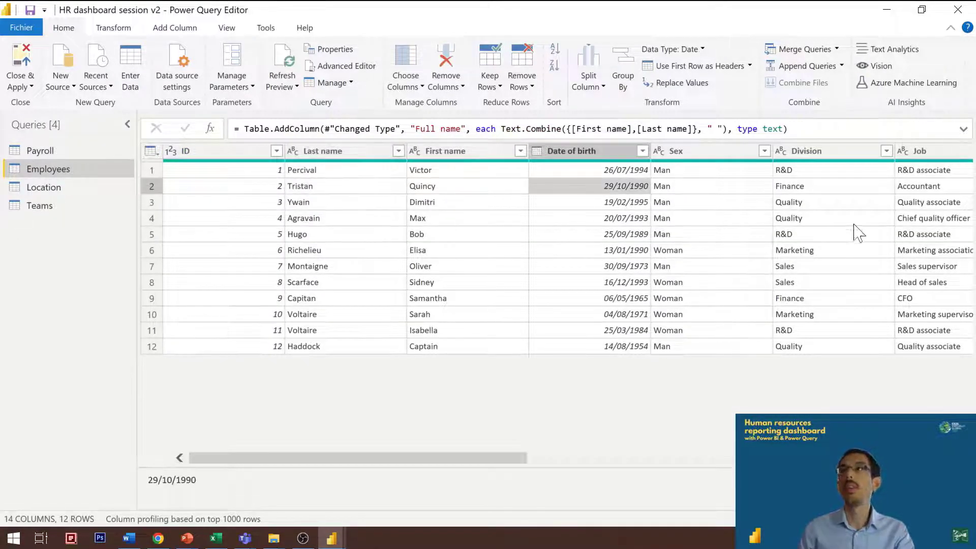
{"action": "key", "text": "Right"}
{"action": "key", "text": "Right"}
{"action": "key", "text": "Right"}
{"action": "key", "text": "Right"}
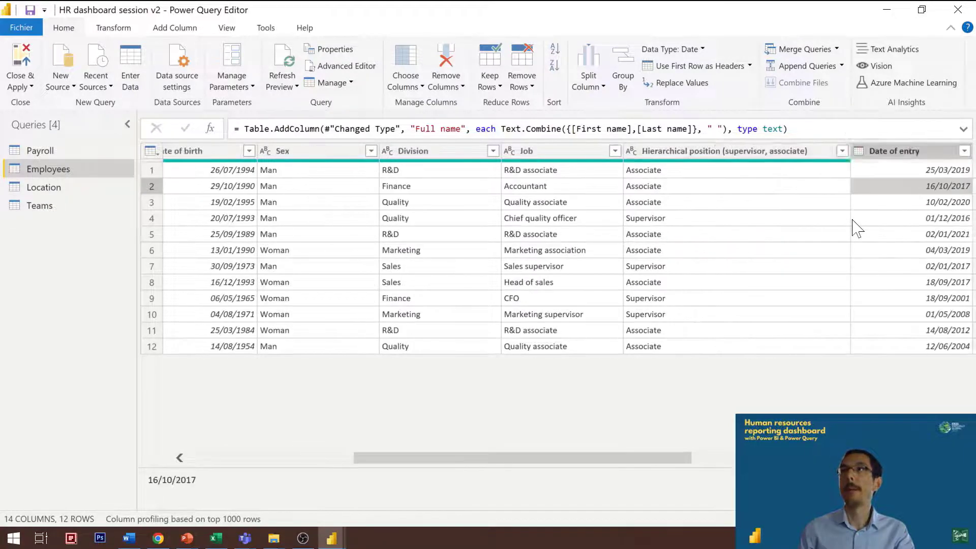
{"action": "key", "text": "Right"}
{"action": "key", "text": "Right"}
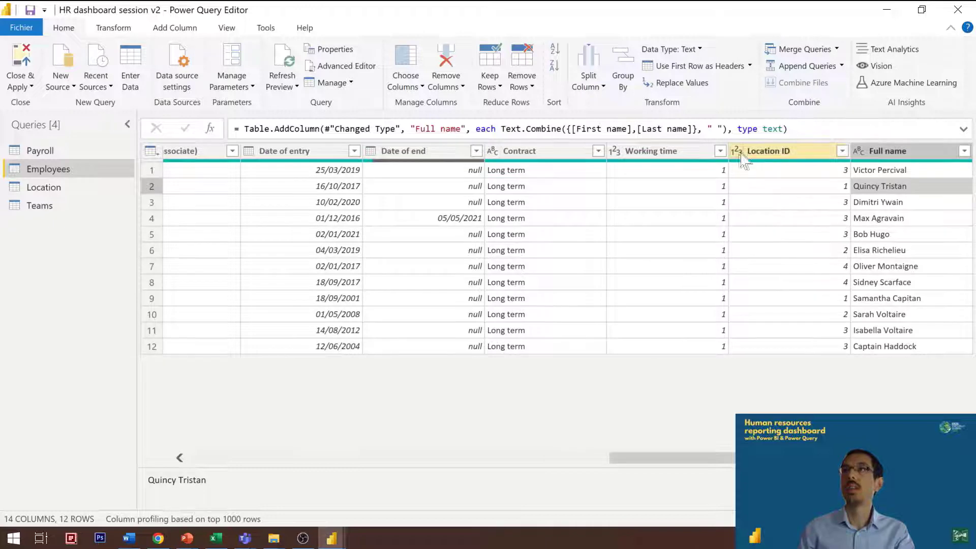
Step: Check the contents of the Location and Teams queries, and return to the Payroll query
{"action": "left_click", "coordinate": [63, 190]}
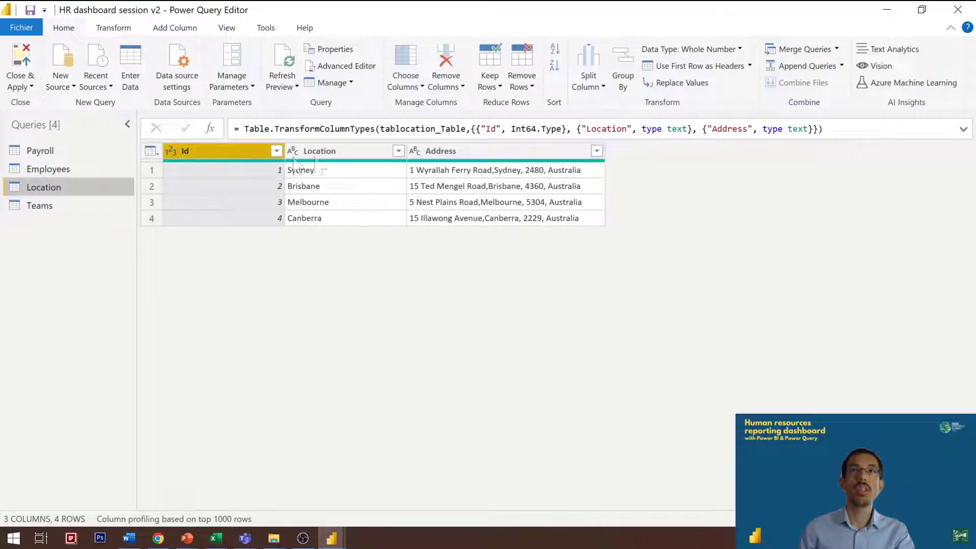
{"action": "left_click", "coordinate": [23, 206]}
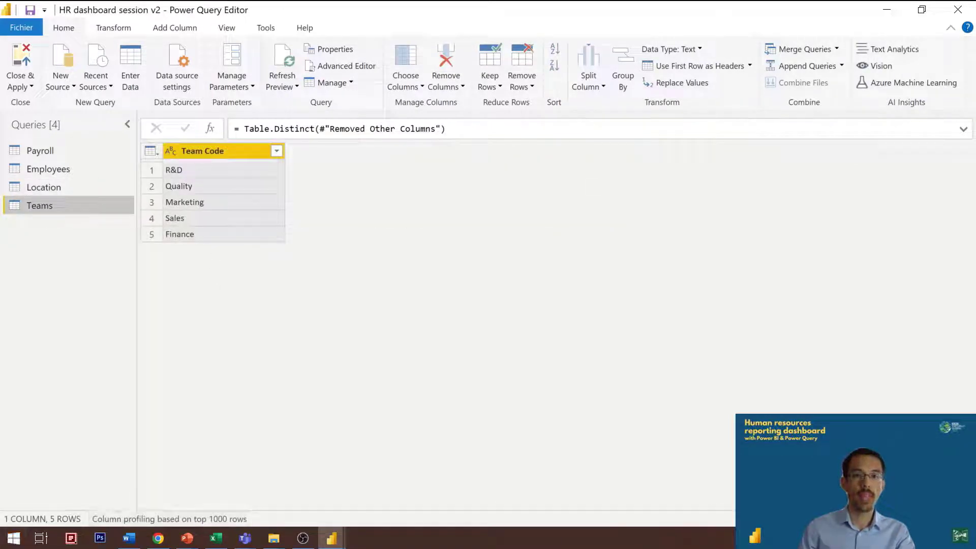
{"action": "left_click", "coordinate": [129, 538]}
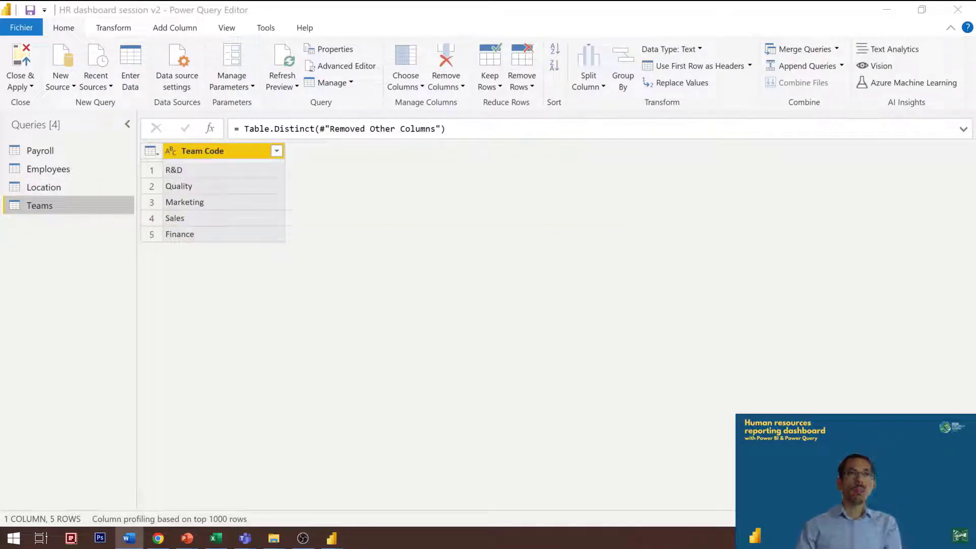
{"action": "left_click", "coordinate": [76, 150]}
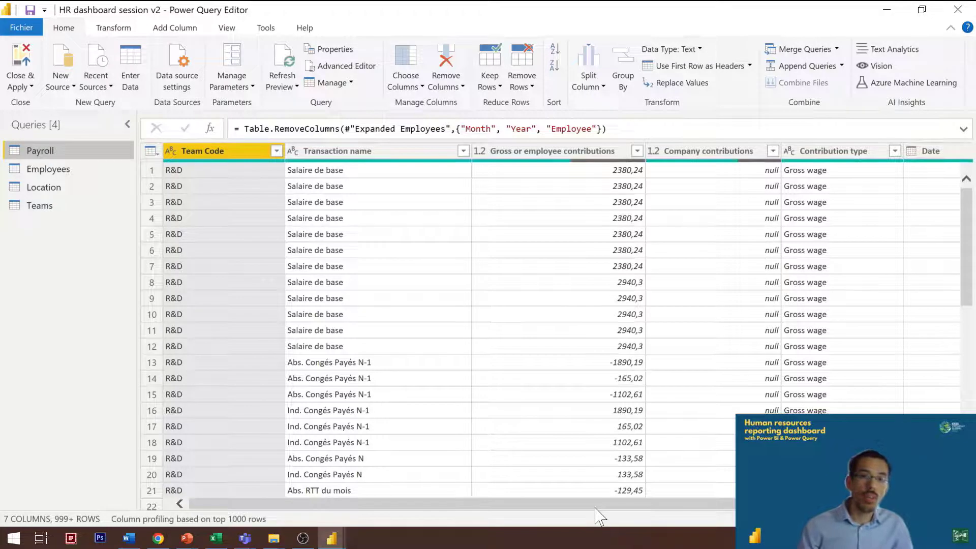
{"action": "left_click", "coordinate": [555, 530]}
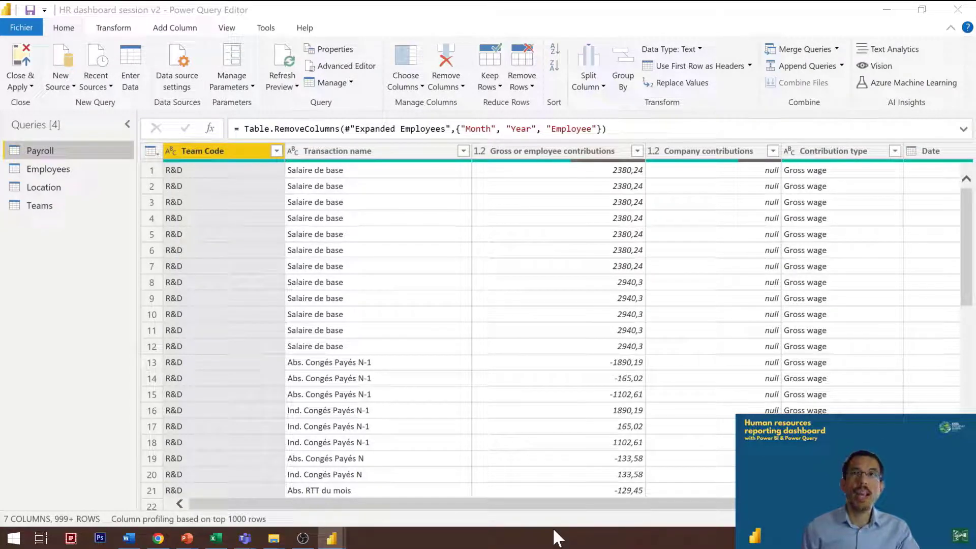
{"action": "left_click", "coordinate": [329, 175]}
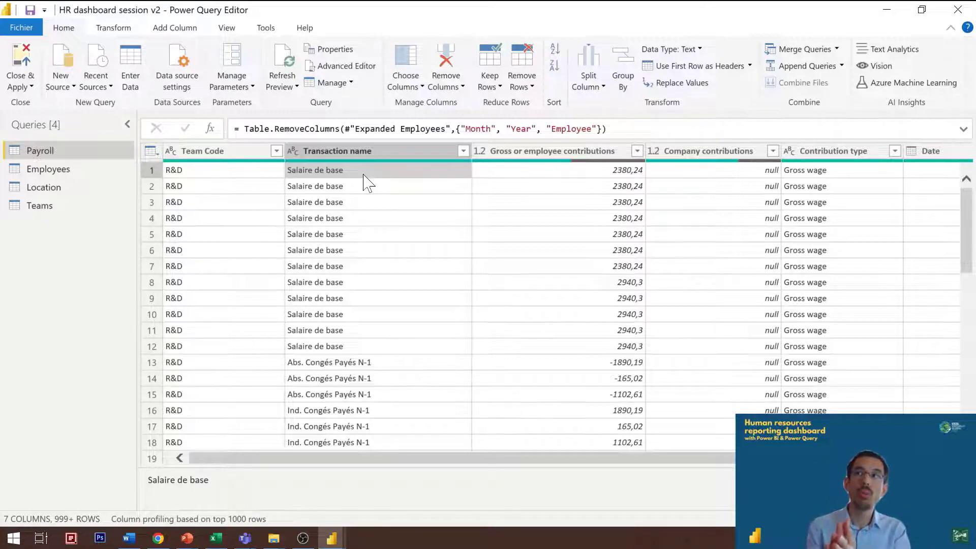
Step: Examine how the Transaction name entries in the Payroll query are classified in the Contribution type column
{"action": "left_click", "coordinate": [839, 151]}
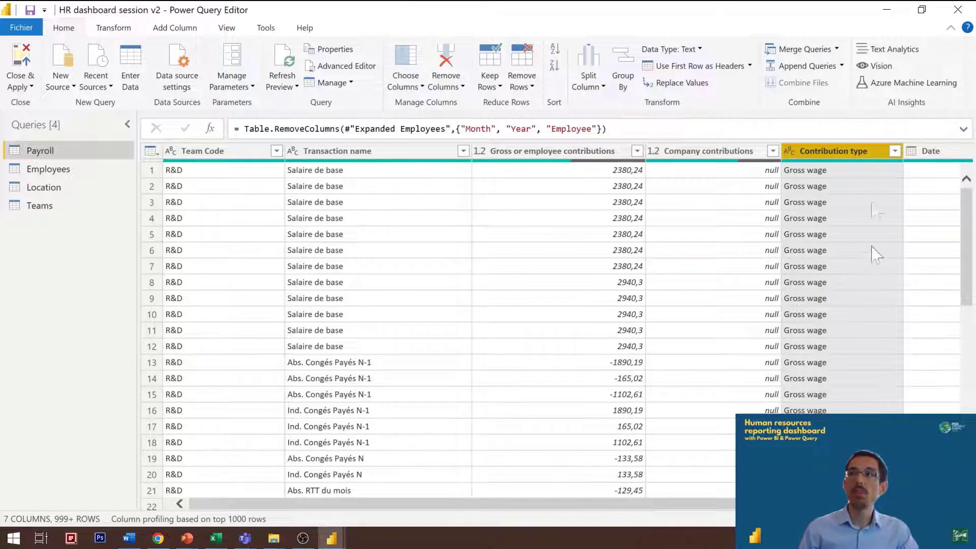
{"action": "left_click", "coordinate": [868, 172]}
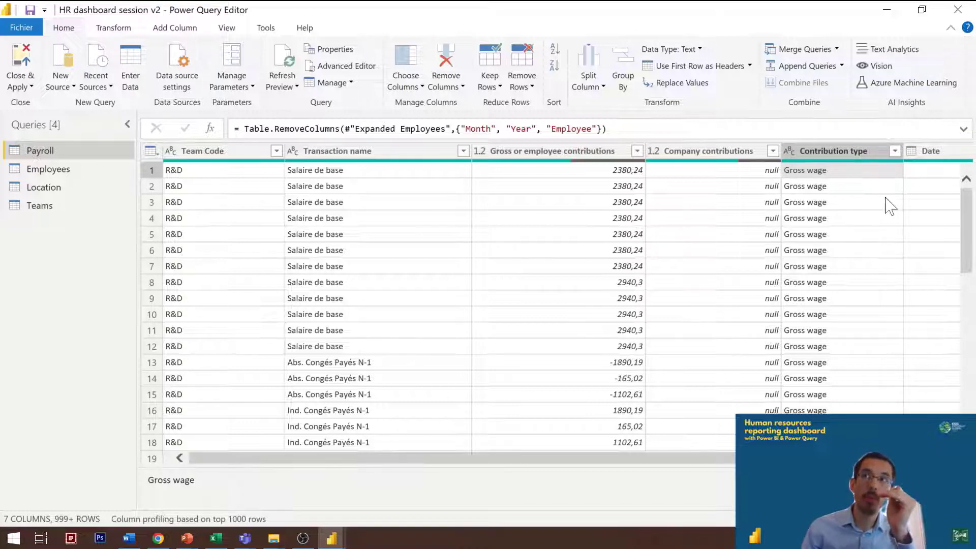
{"action": "left_click", "coordinate": [854, 189]}
{"action": "scroll", "coordinate": [852, 201], "scroll_direction": "down", "scroll_amount": 1}
{"action": "scroll", "coordinate": [852, 201], "scroll_direction": "up", "scroll_amount": 1}
{"action": "left_click", "coordinate": [342, 180]}
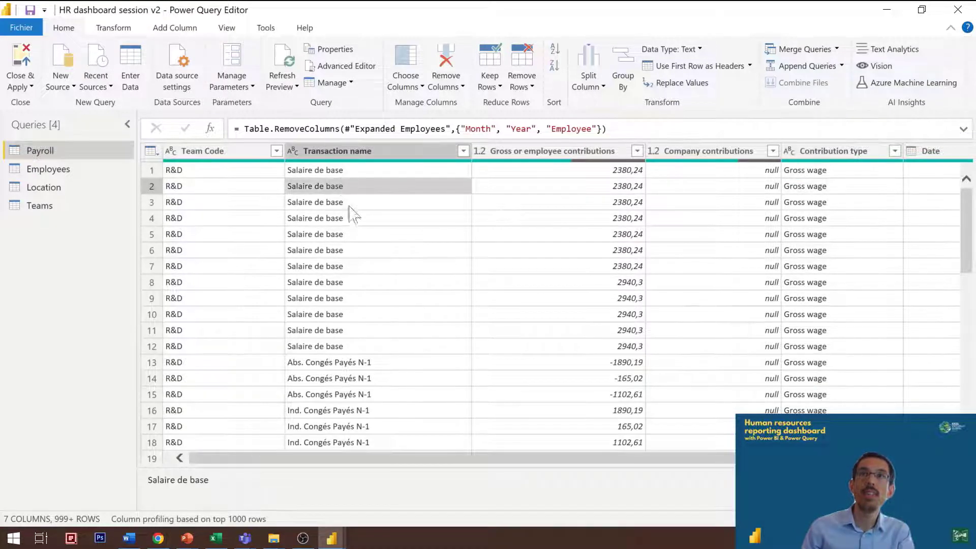
{"action": "left_click", "coordinate": [343, 173]}
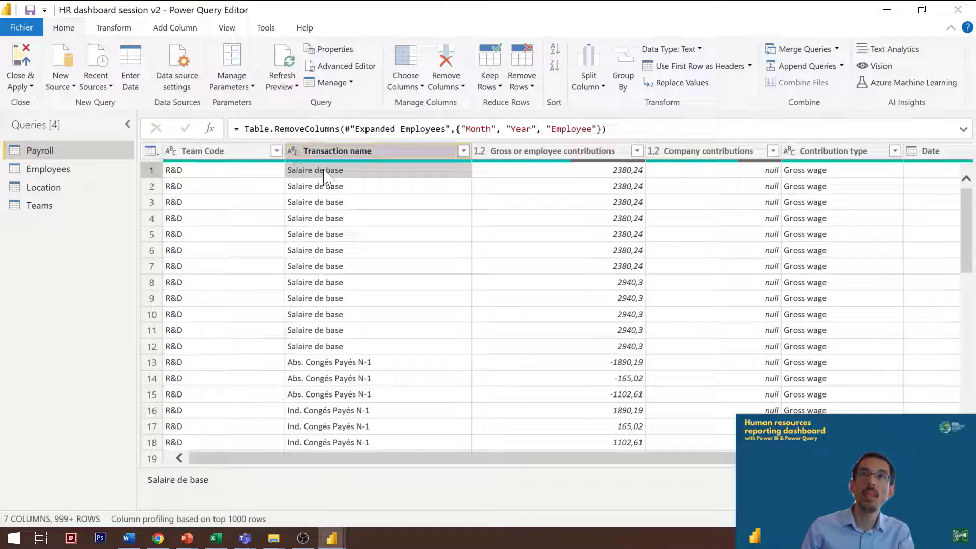
{"action": "left_click", "coordinate": [344, 366]}
{"action": "scroll", "coordinate": [356, 423], "scroll_direction": "up", "scroll_amount": 3}
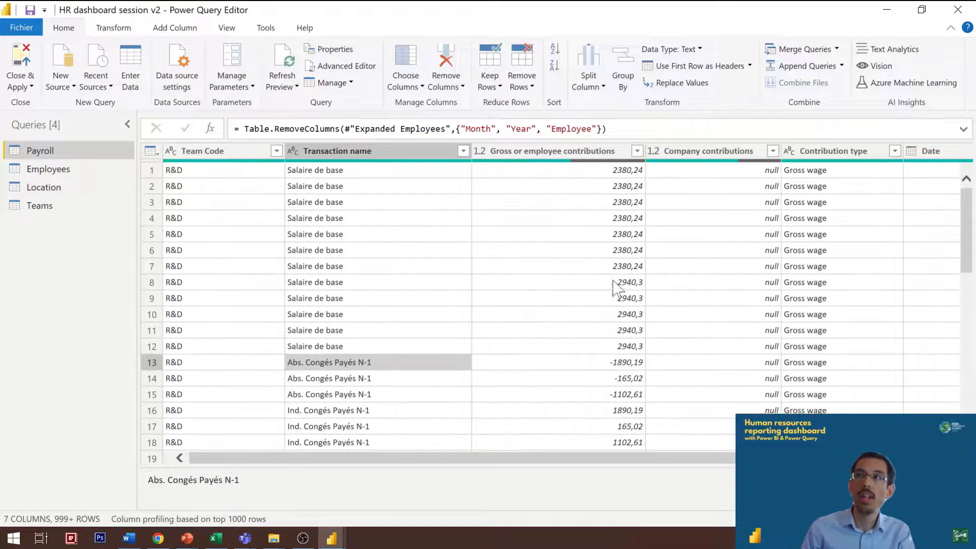
{"action": "scroll", "coordinate": [719, 280], "scroll_direction": "down", "scroll_amount": 10}
{"action": "scroll", "coordinate": [819, 290], "scroll_direction": "down", "scroll_amount": 1}
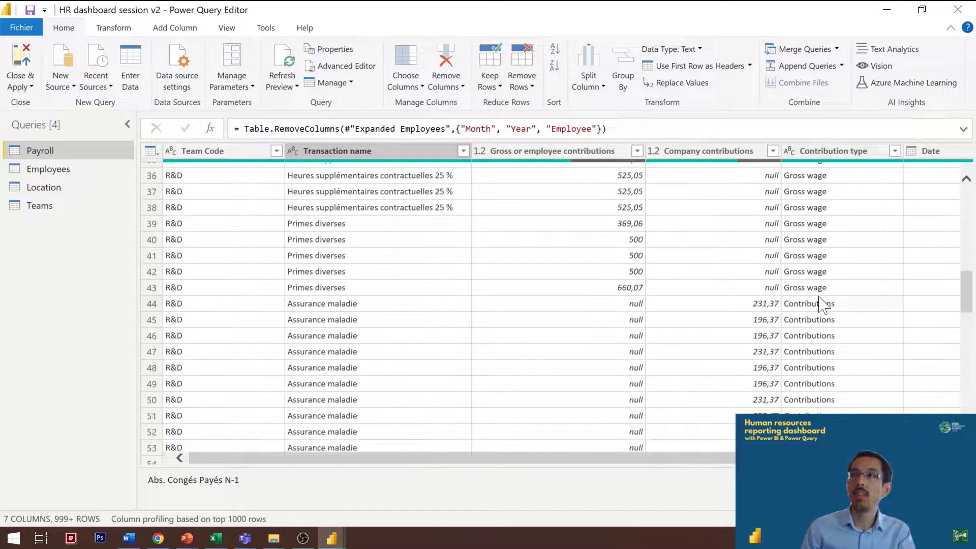
{"action": "left_click", "coordinate": [829, 306]}
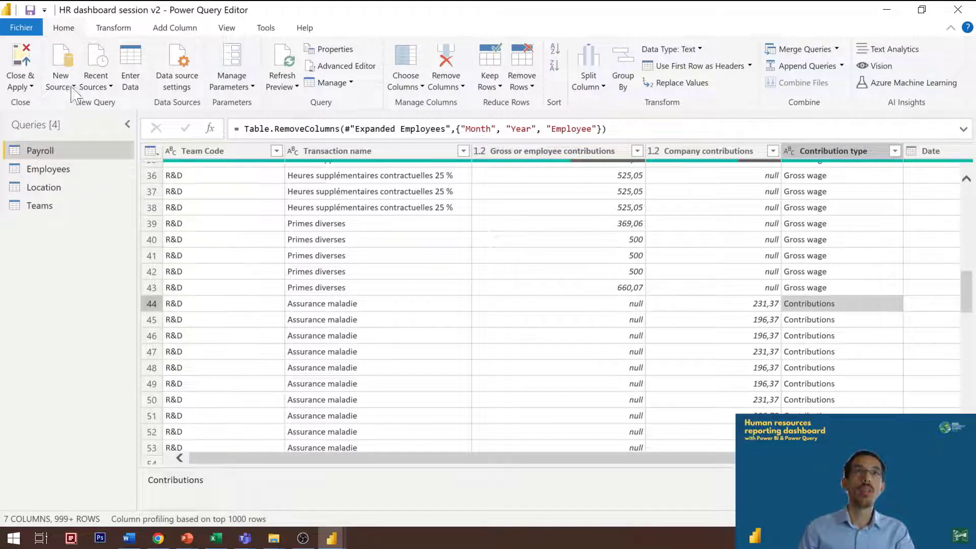
Step: Start an advanced Group By on the Payroll query with Team Code and Contribution type as groupings
{"action": "left_click", "coordinate": [113, 29]}
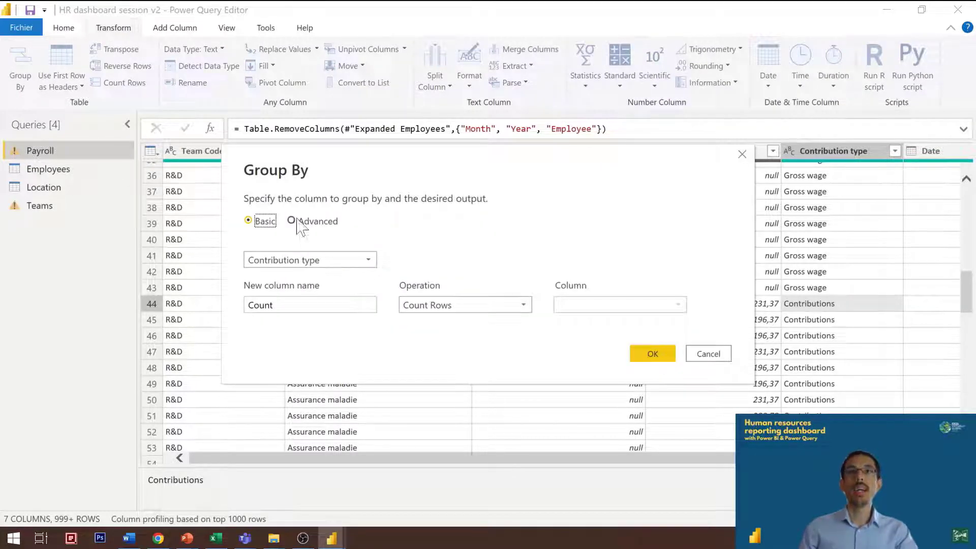
{"action": "left_click", "coordinate": [300, 219]}
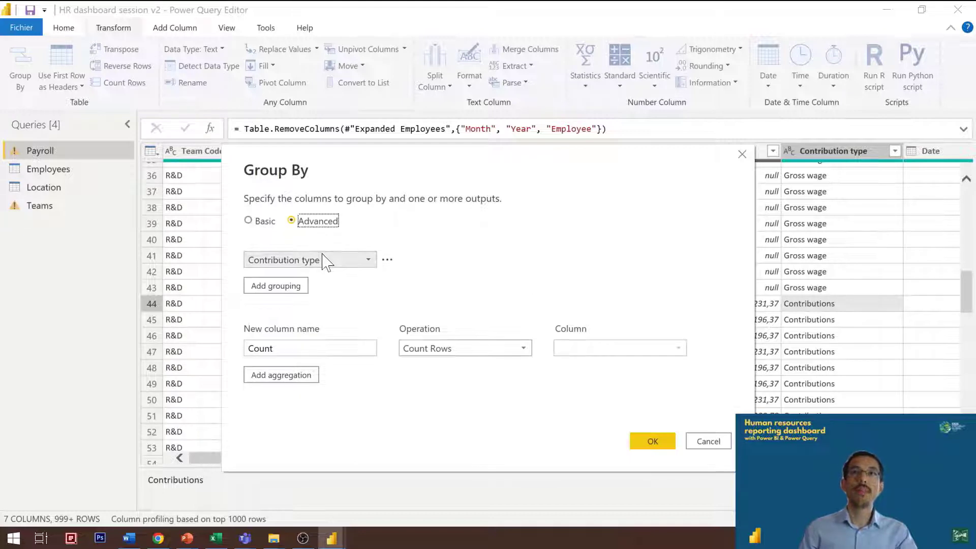
{"action": "left_click", "coordinate": [260, 261]}
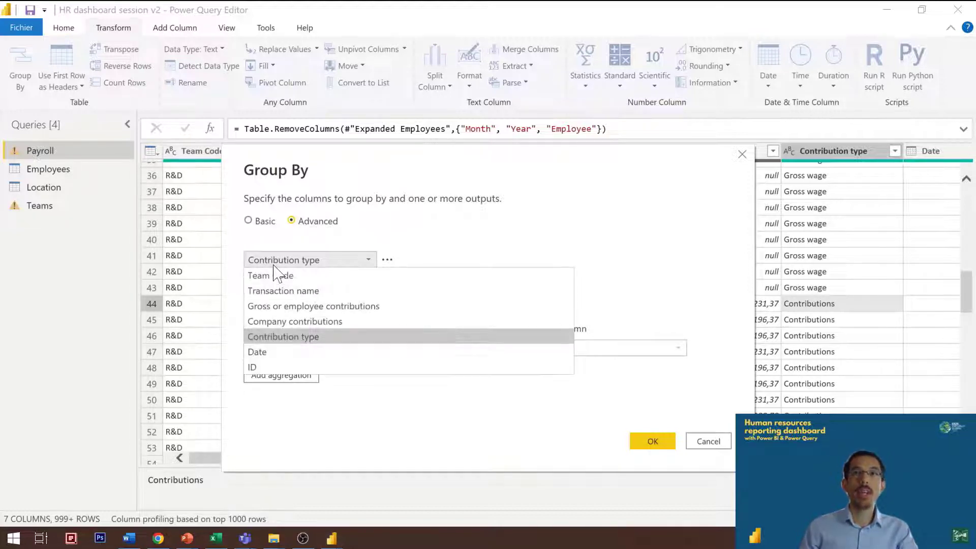
{"action": "left_click", "coordinate": [308, 276]}
{"action": "left_click", "coordinate": [288, 285]}
{"action": "left_click", "coordinate": [292, 286]}
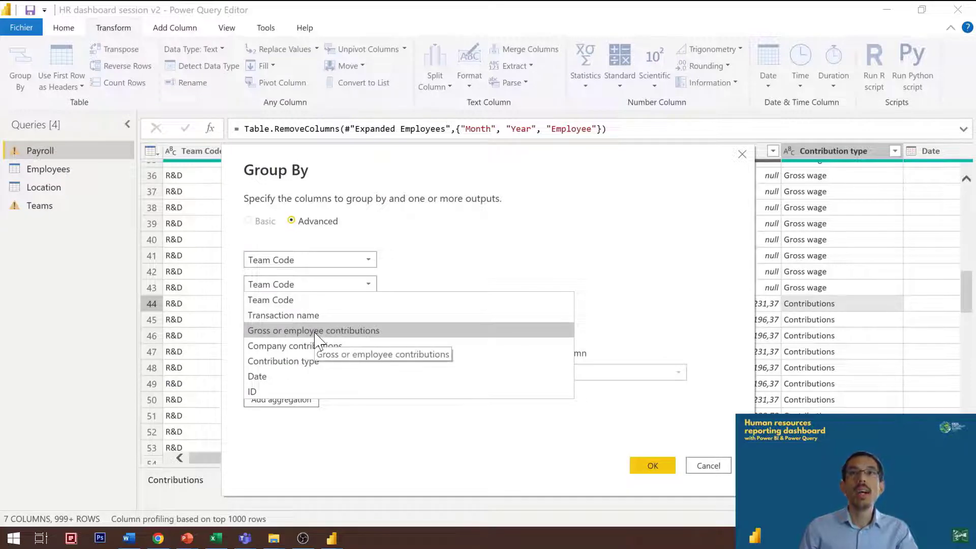
{"action": "left_click", "coordinate": [330, 363]}
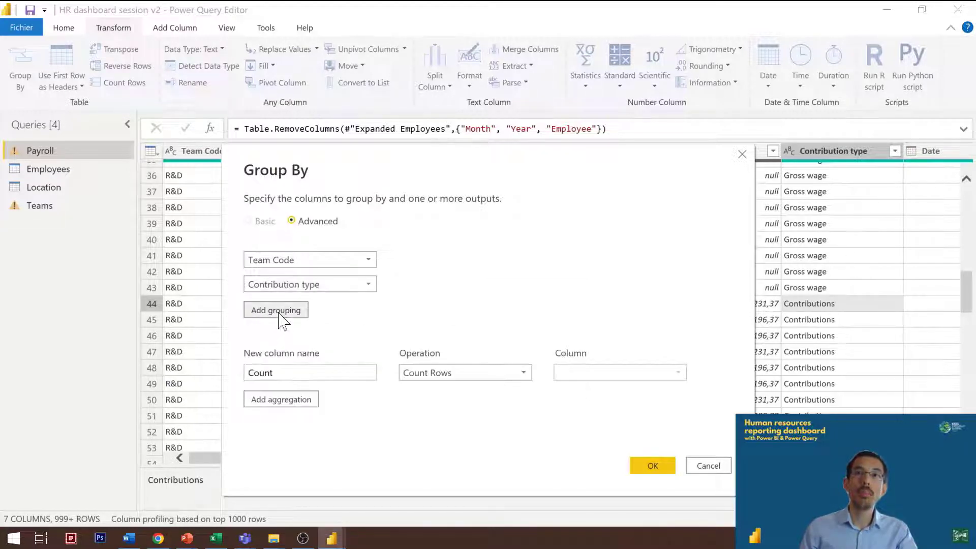
Step: Add Date and ID as further groupings, and delete the surplus Team Code grouping
{"action": "left_click", "coordinate": [285, 315]}
{"action": "left_click", "coordinate": [288, 310]}
{"action": "left_click", "coordinate": [305, 399]}
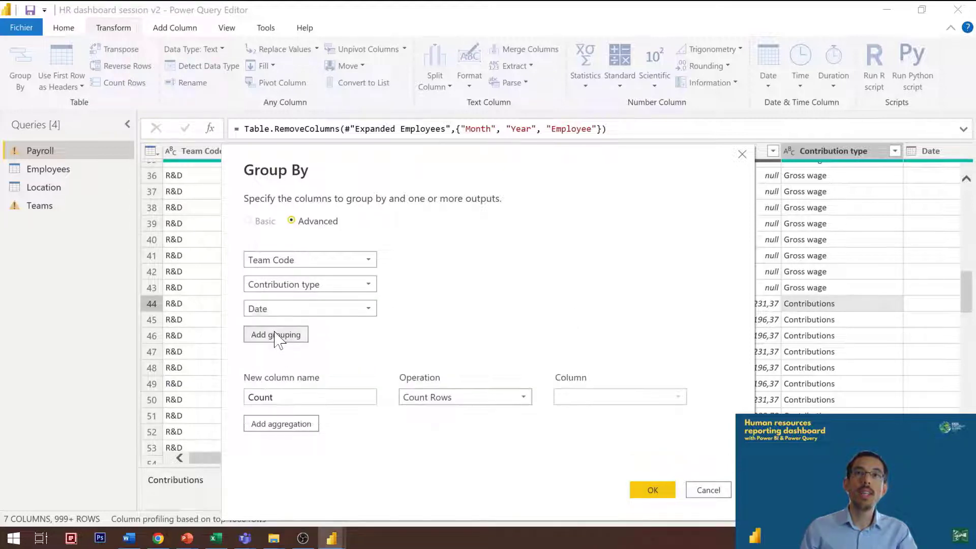
{"action": "left_click", "coordinate": [279, 335]}
{"action": "left_click", "coordinate": [282, 359]}
{"action": "left_click", "coordinate": [283, 335]}
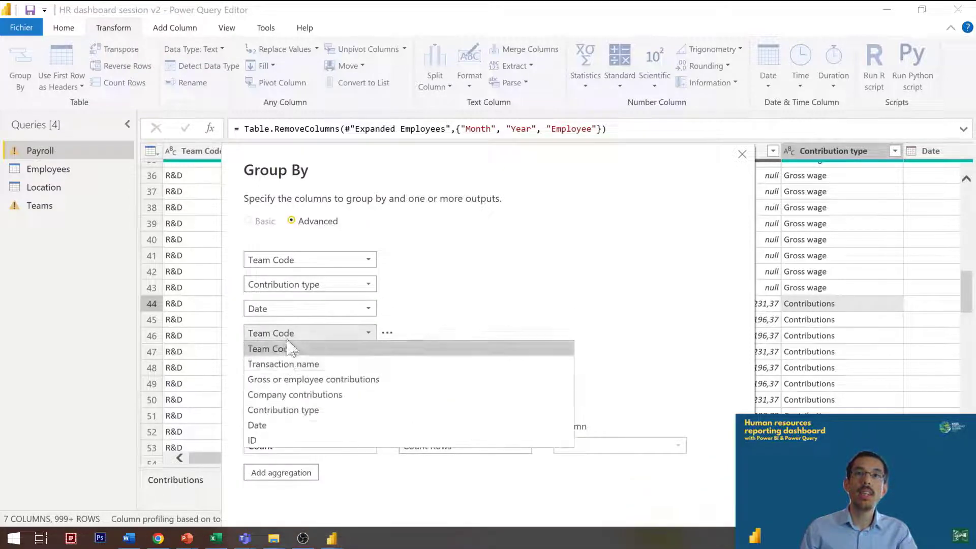
{"action": "left_click", "coordinate": [289, 440]}
{"action": "left_click", "coordinate": [406, 357]}
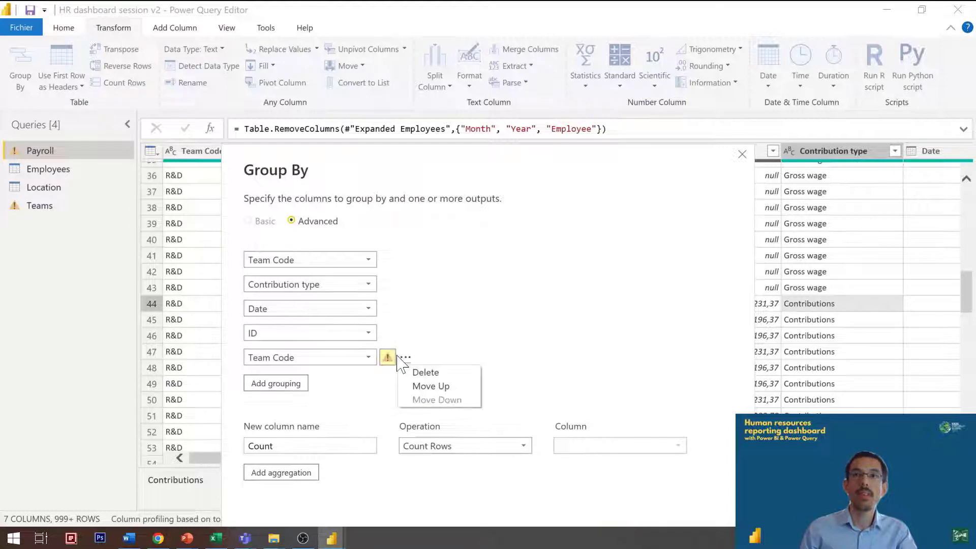
{"action": "left_click", "coordinate": [429, 372]}
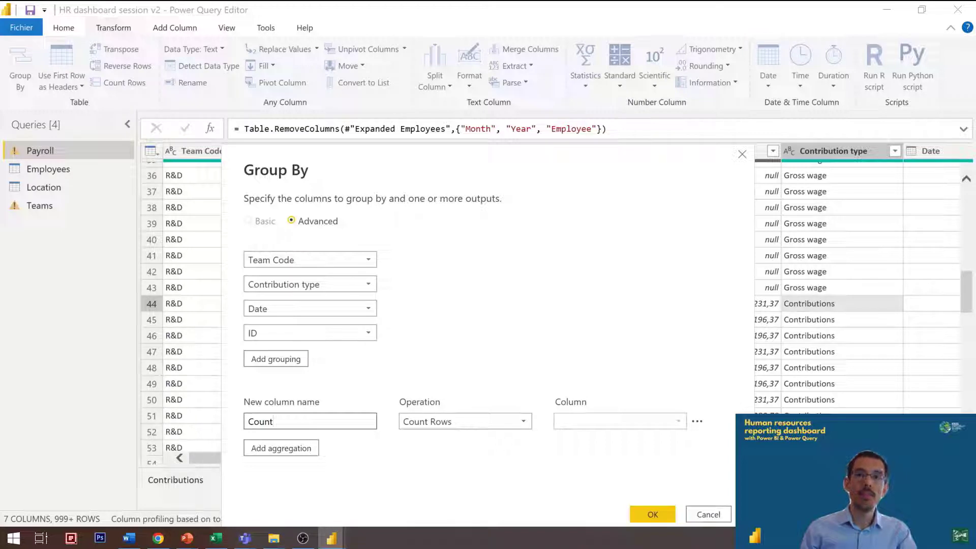
Step: Define the first aggregation as Gross wage, summing the Gross or employee contributions column
{"action": "left_click_drag", "start_coordinate": [275, 422], "coordinate": [119, 422]}
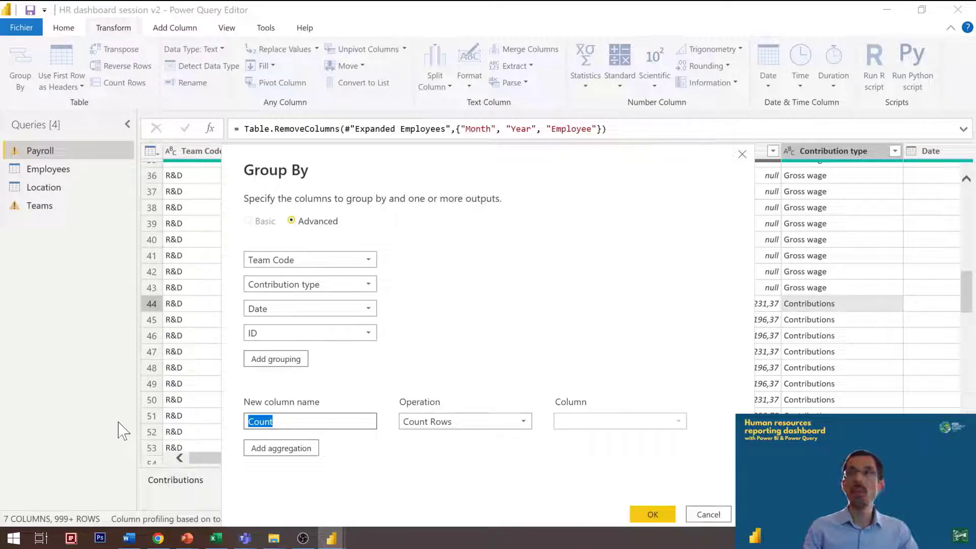
{"action": "type", "text": "Gross wage"}
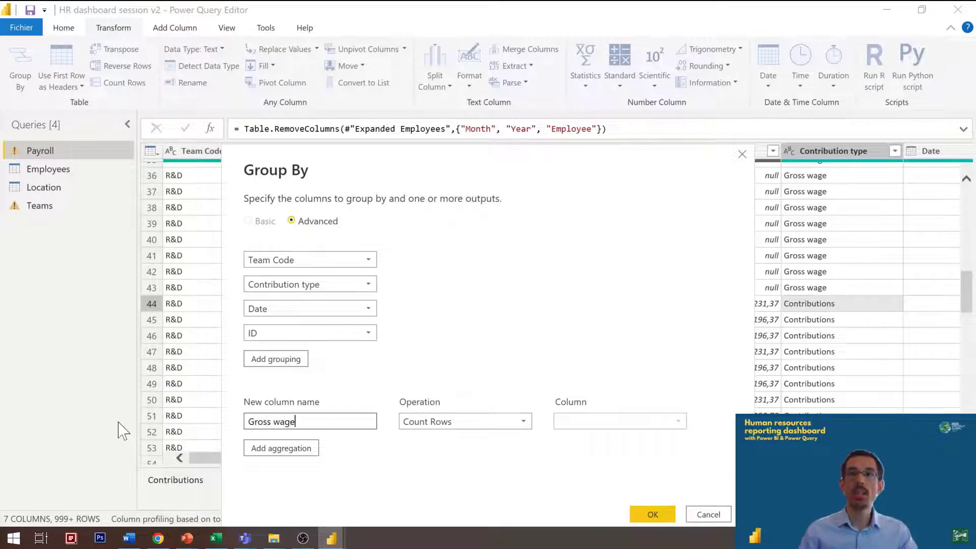
{"action": "left_click", "coordinate": [492, 422]}
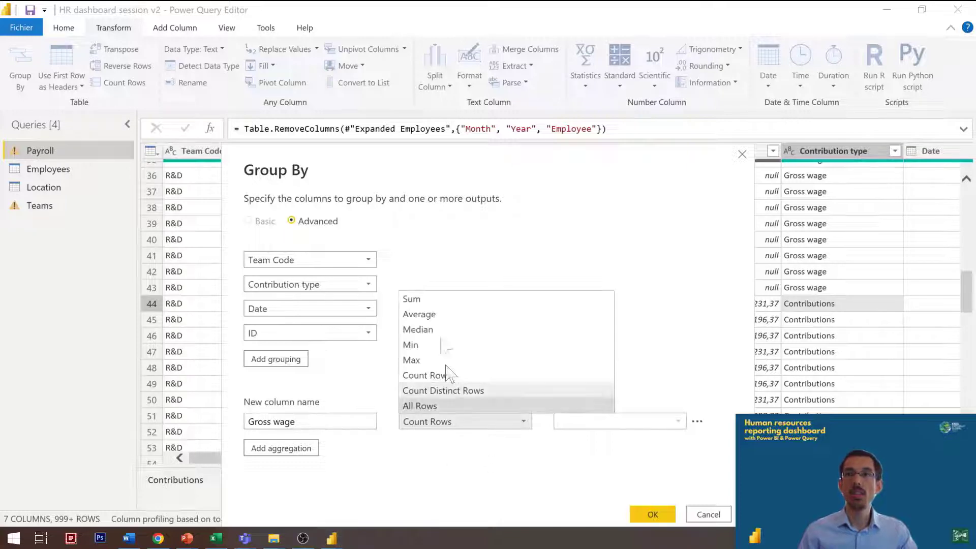
{"action": "left_click", "coordinate": [442, 302]}
{"action": "left_click", "coordinate": [617, 425]}
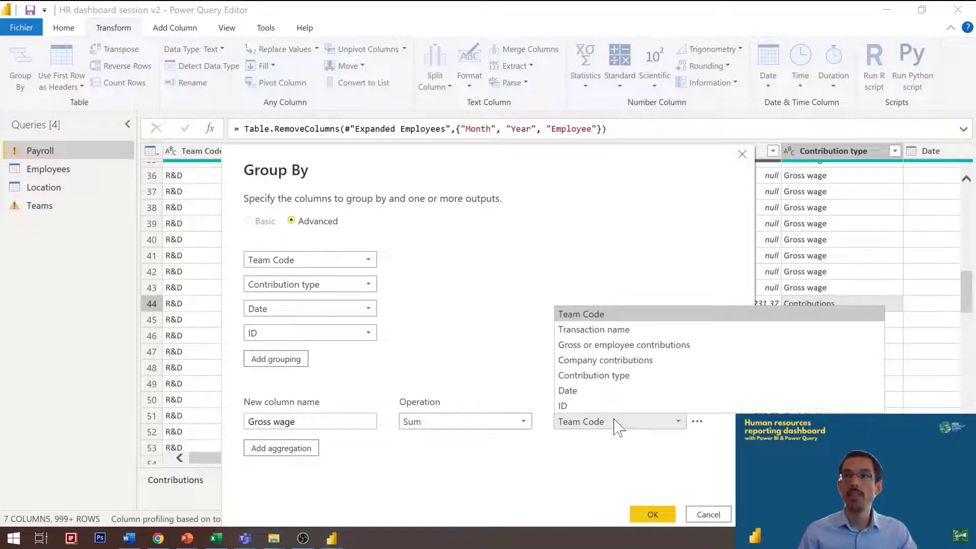
{"action": "left_click", "coordinate": [610, 345]}
Step: Add a Company contributions aggregation that sums the Company contributions column, and apply the grouping to the Payroll query
{"action": "left_click", "coordinate": [291, 449]}
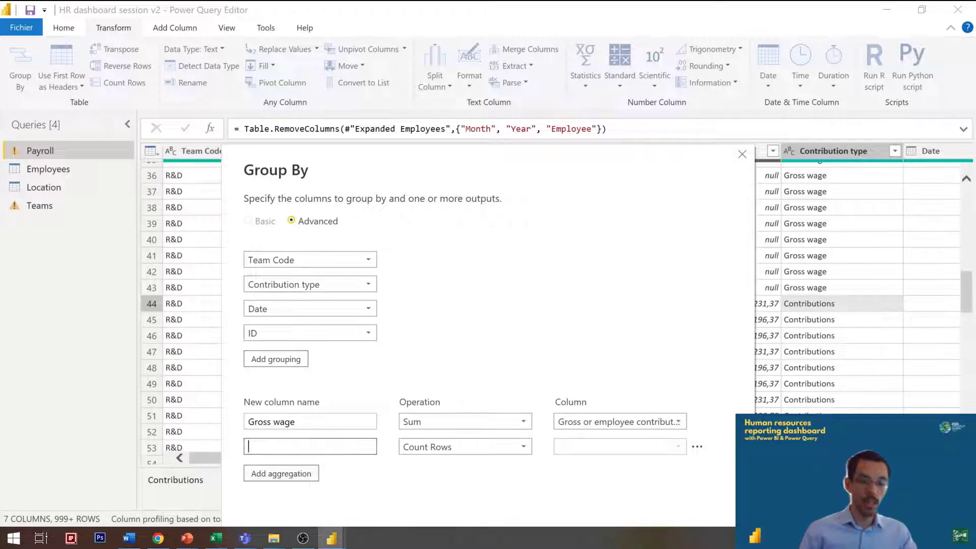
{"action": "type", "text": "Company contr"}
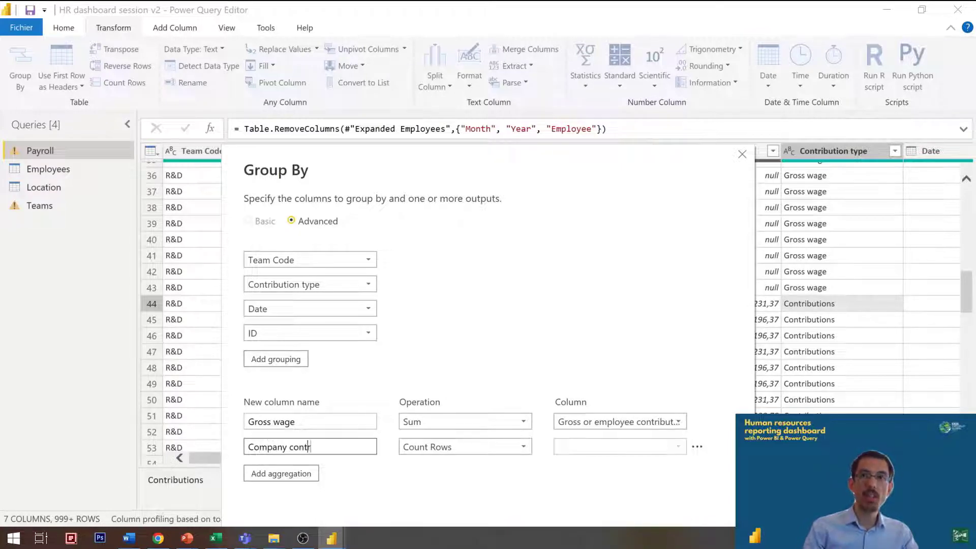
{"action": "type", "text": "ibutions"}
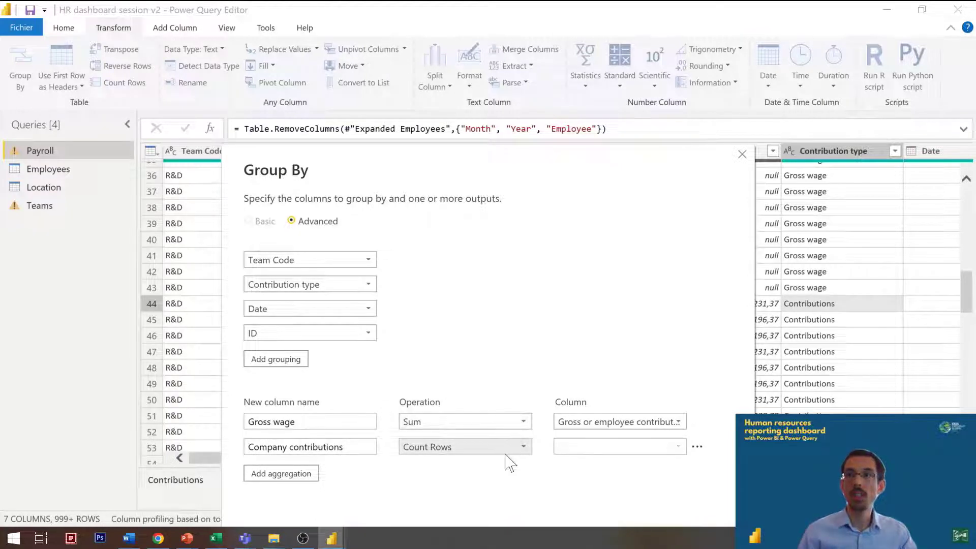
{"action": "left_click", "coordinate": [478, 447]}
{"action": "left_click", "coordinate": [412, 326]}
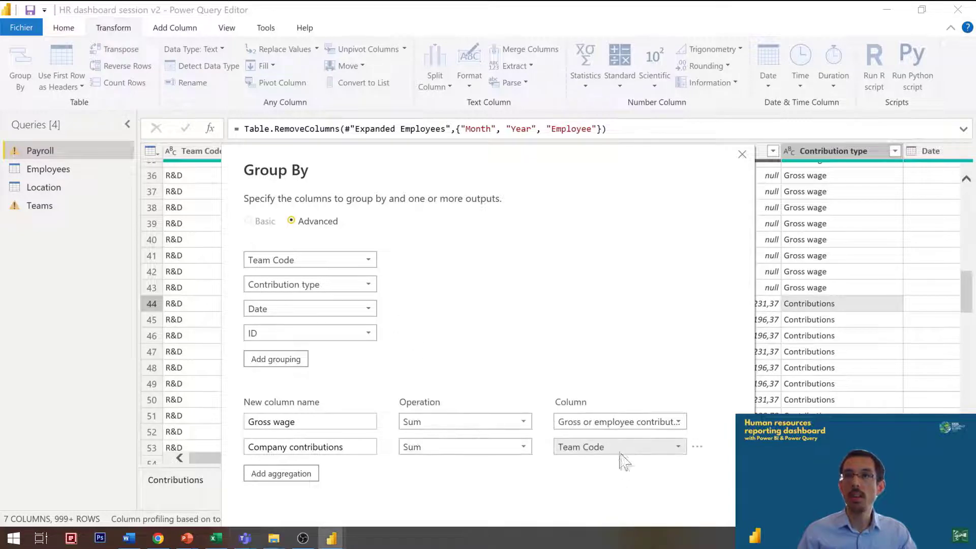
{"action": "left_click", "coordinate": [618, 448]}
{"action": "left_click", "coordinate": [572, 387]}
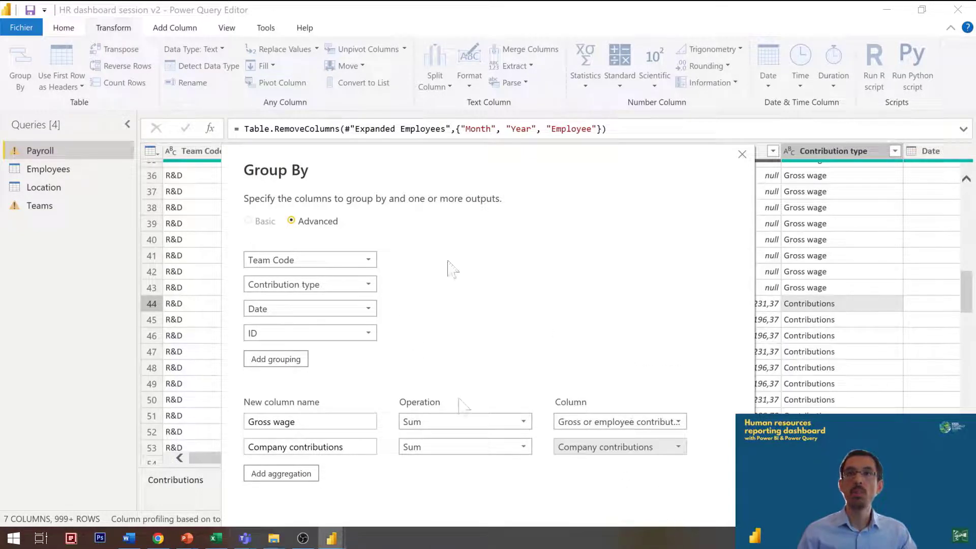
{"action": "left_click_drag", "start_coordinate": [442, 161], "coordinate": [410, 28]}
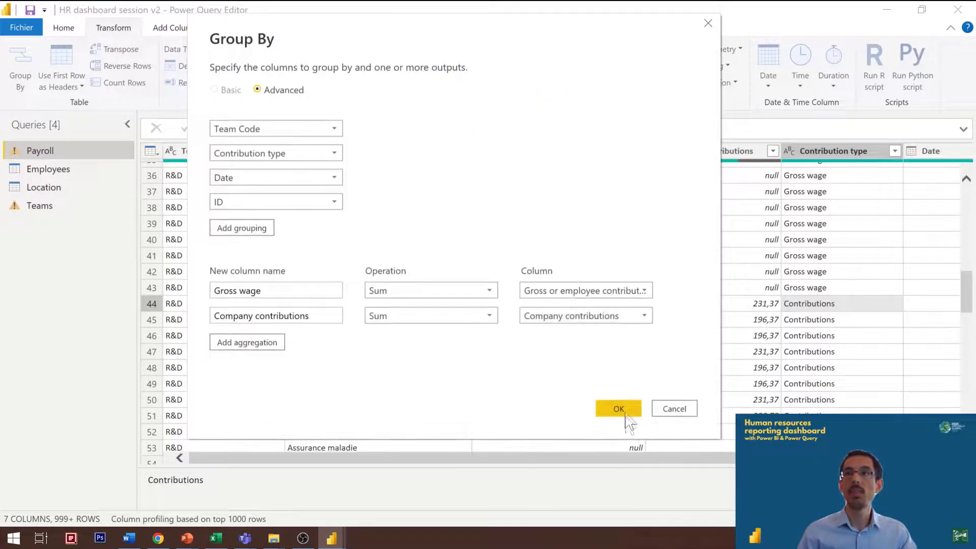
{"action": "left_click", "coordinate": [623, 410]}
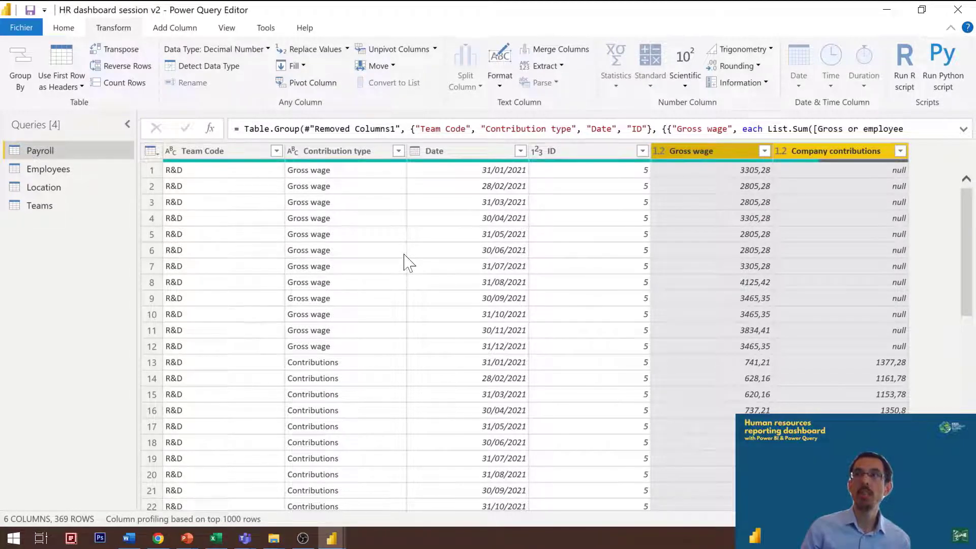
{"action": "scroll", "coordinate": [414, 265], "scroll_direction": "down", "scroll_amount": 8}
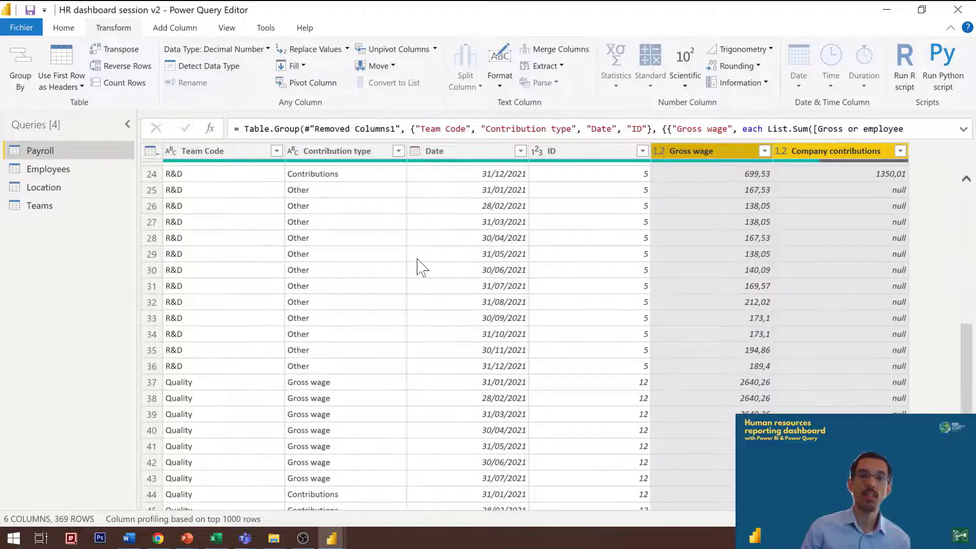
{"action": "scroll", "coordinate": [418, 267], "scroll_direction": "up", "scroll_amount": 8}
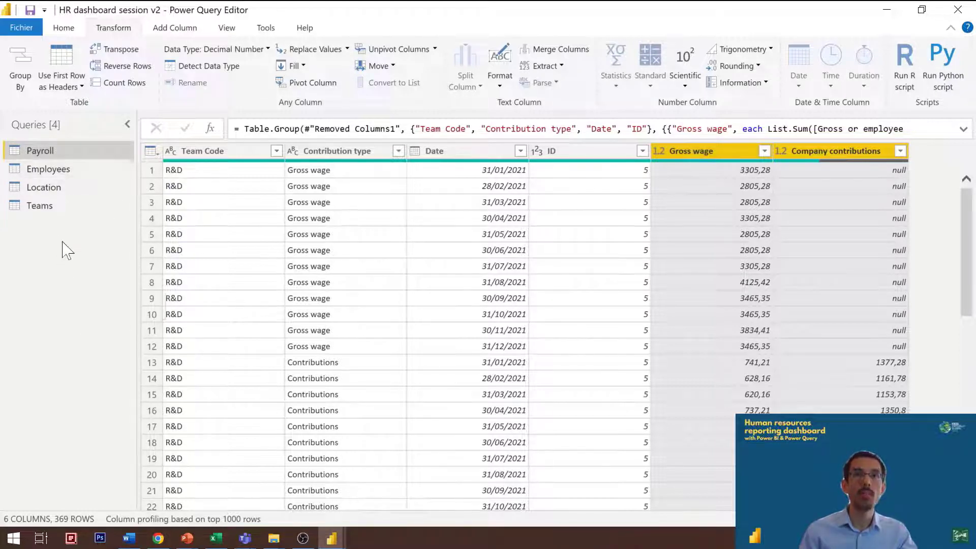
Step: Bring up the options for adding a new query, and look across the columns of the Date query
{"action": "right_click", "coordinate": [59, 239]}
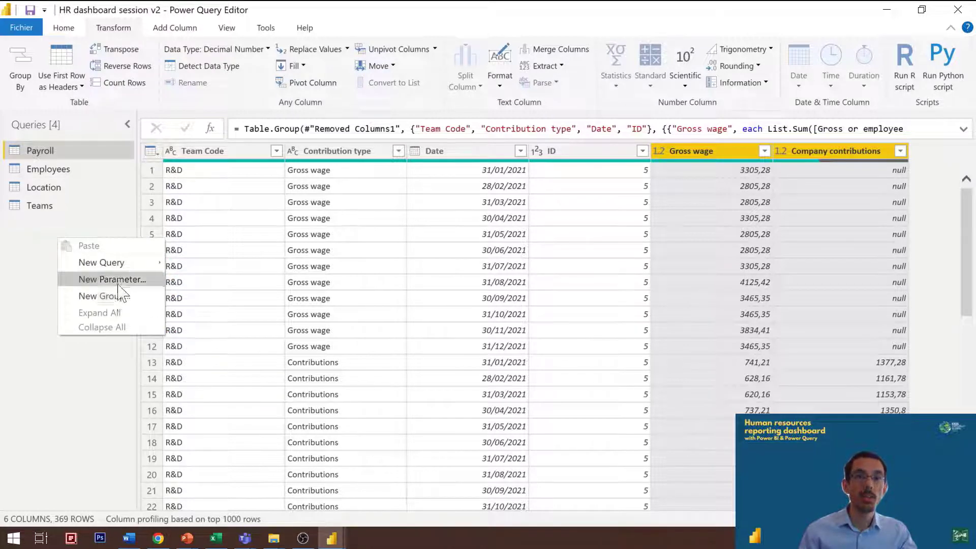
{"action": "mouse_move", "coordinate": [123, 262]}
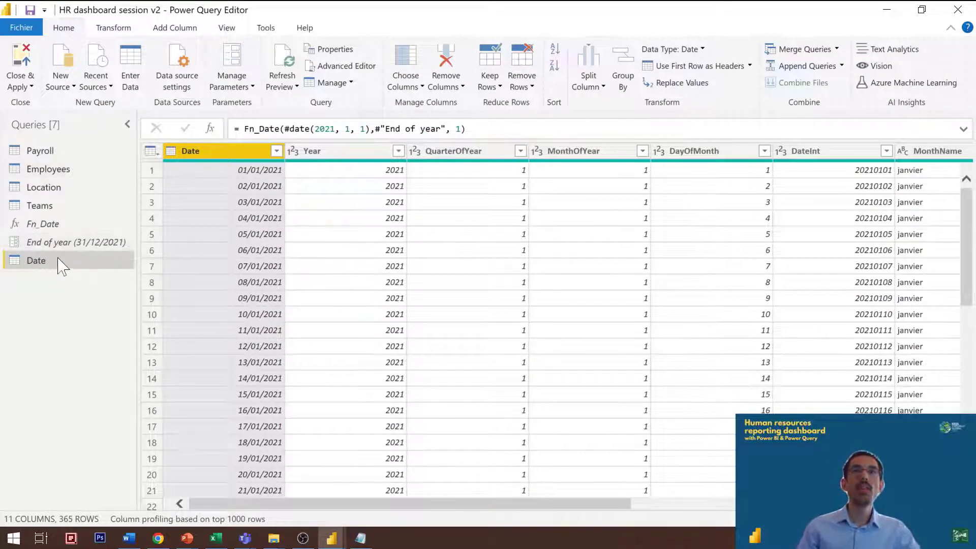
{"action": "left_click_drag", "start_coordinate": [391, 506], "coordinate": [161, 489]}
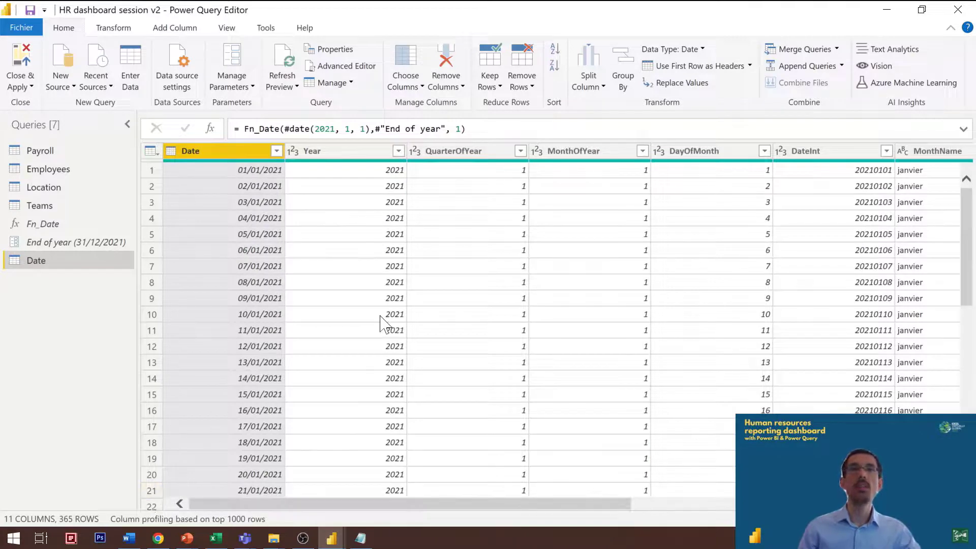
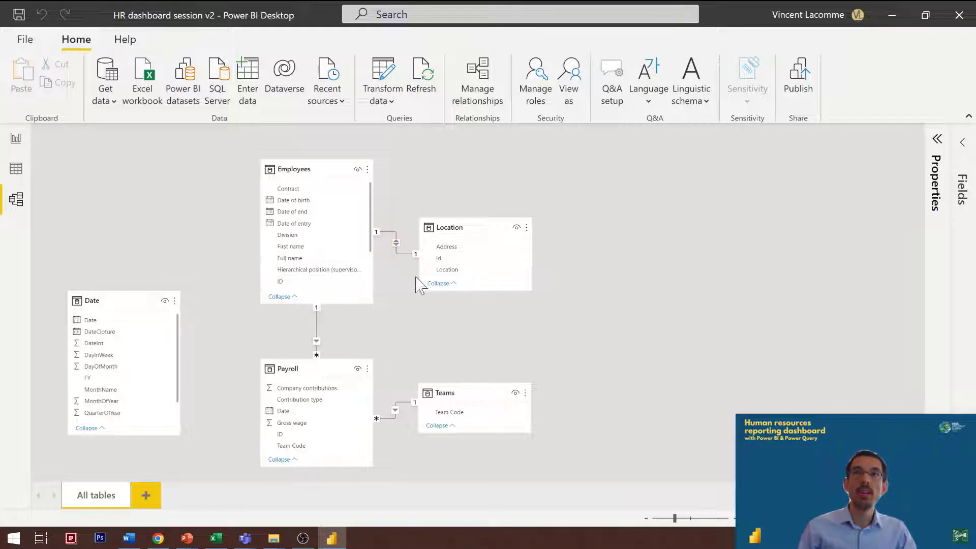
Step: Delete the existing relationship between Employees and Location, and relate Location's Id to Employees' Location ID instead
{"action": "right_click", "coordinate": [397, 243]}
{"action": "left_click", "coordinate": [424, 260]}
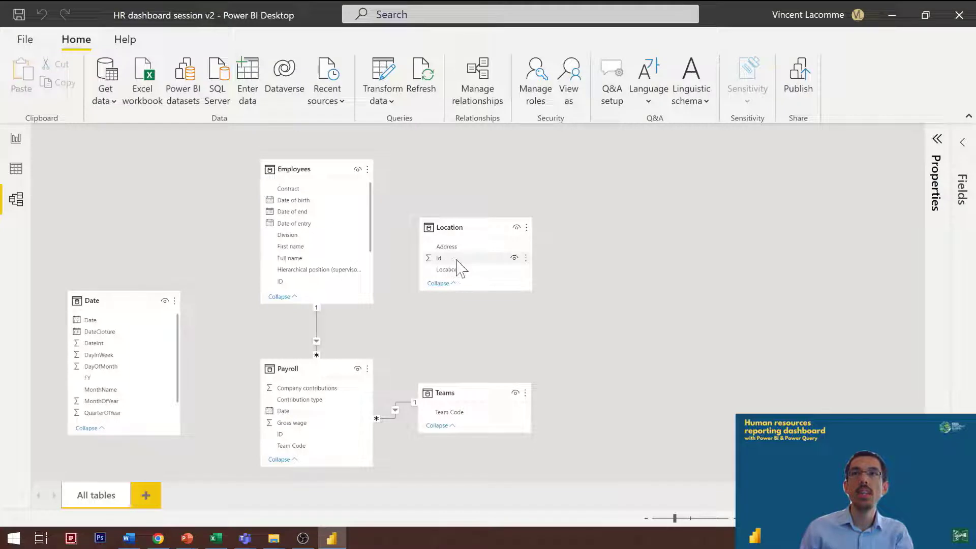
{"action": "scroll", "coordinate": [303, 235], "scroll_direction": "down", "scroll_amount": 2}
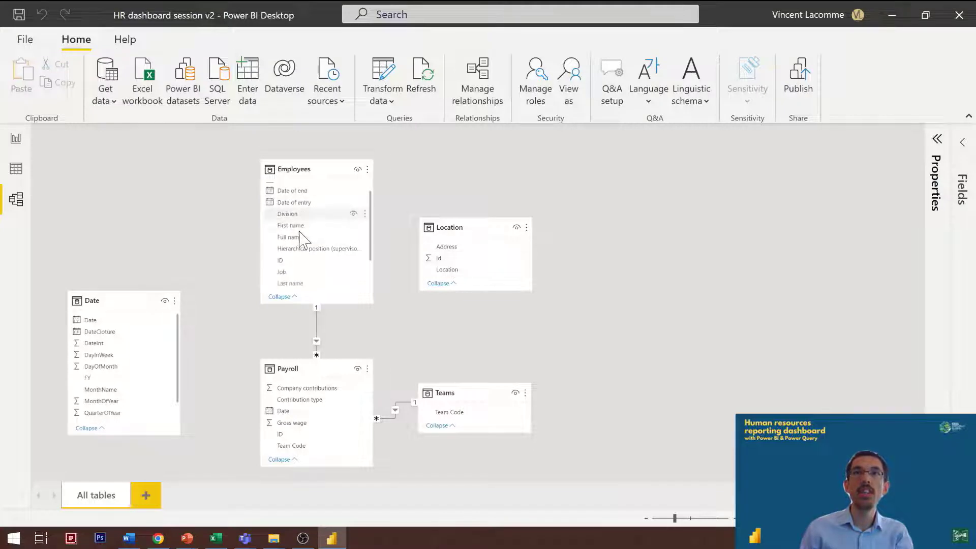
{"action": "left_click_drag", "start_coordinate": [447, 260], "coordinate": [320, 293]}
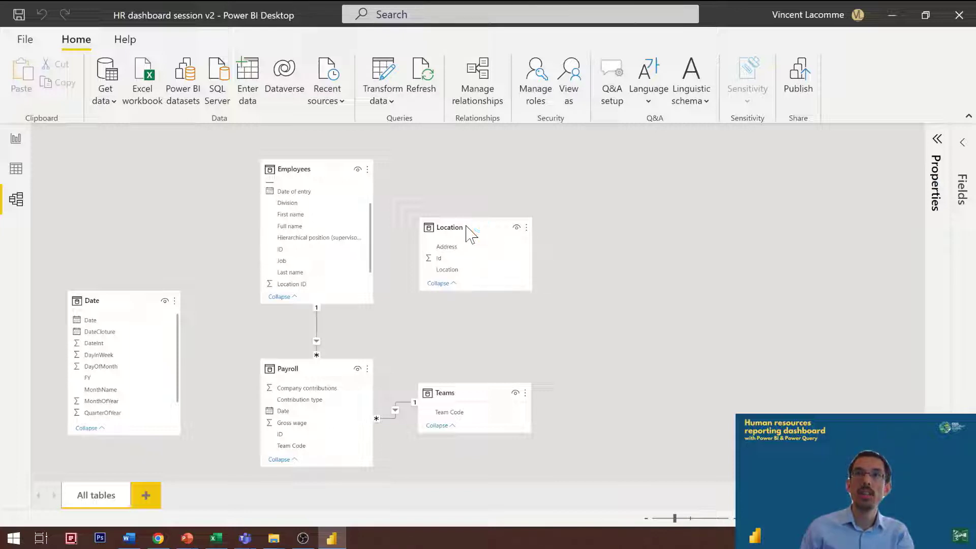
Step: Move the Location and Payroll tables slightly up in the model diagram, and relate Payroll's Date field to the Date table
{"action": "left_click_drag", "start_coordinate": [466, 225], "coordinate": [468, 174]}
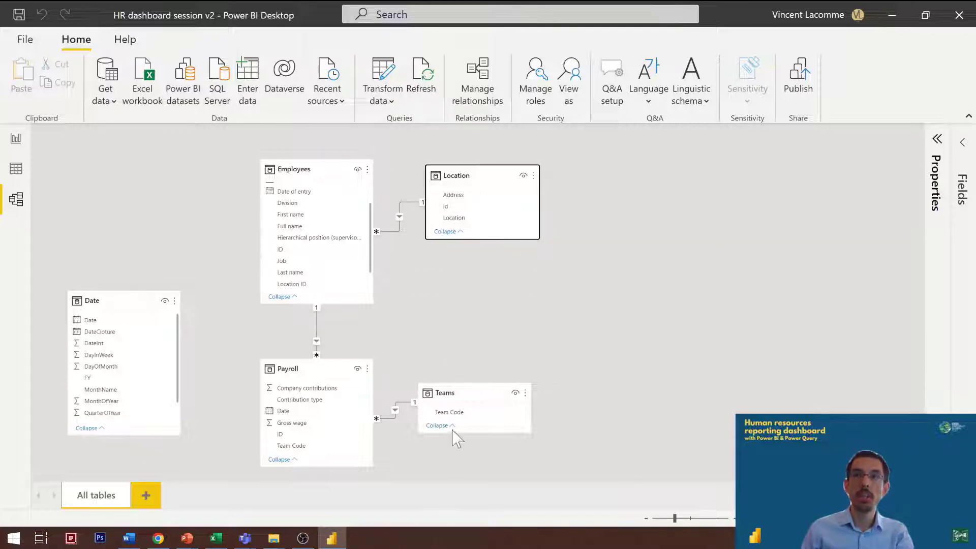
{"action": "left_click_drag", "start_coordinate": [329, 372], "coordinate": [333, 341]}
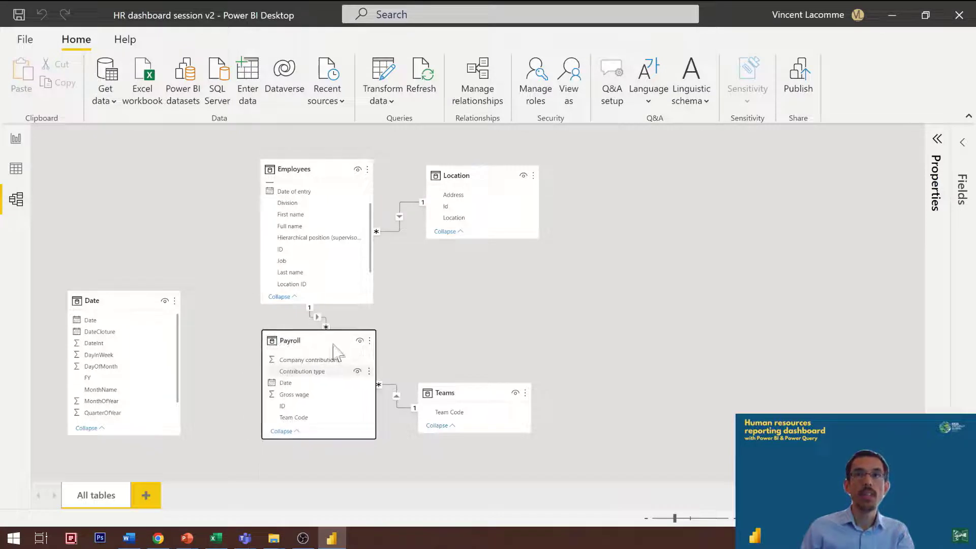
{"action": "left_click_drag", "start_coordinate": [291, 386], "coordinate": [127, 333]}
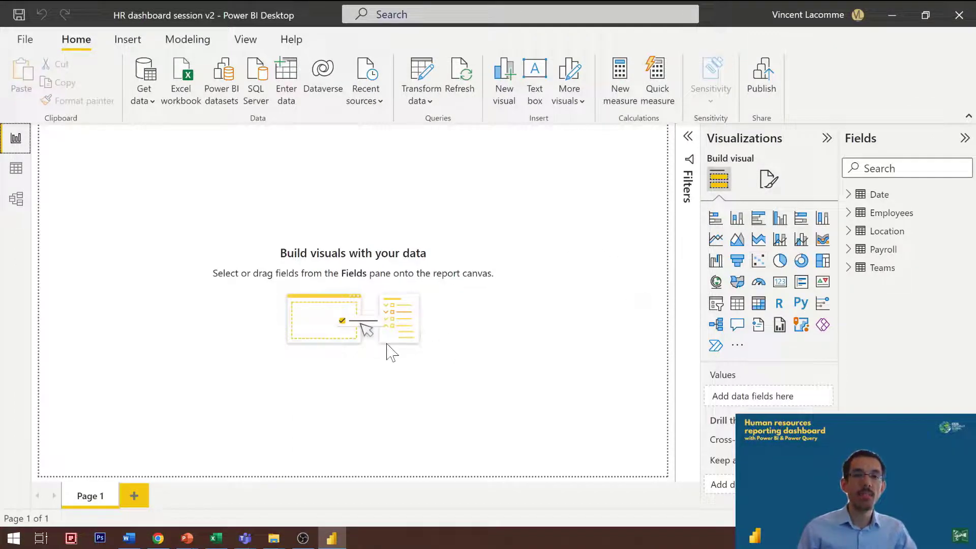
Step: Create an empty table named A_Measure by entering data, and load it into the model
{"action": "left_click", "coordinate": [294, 96]}
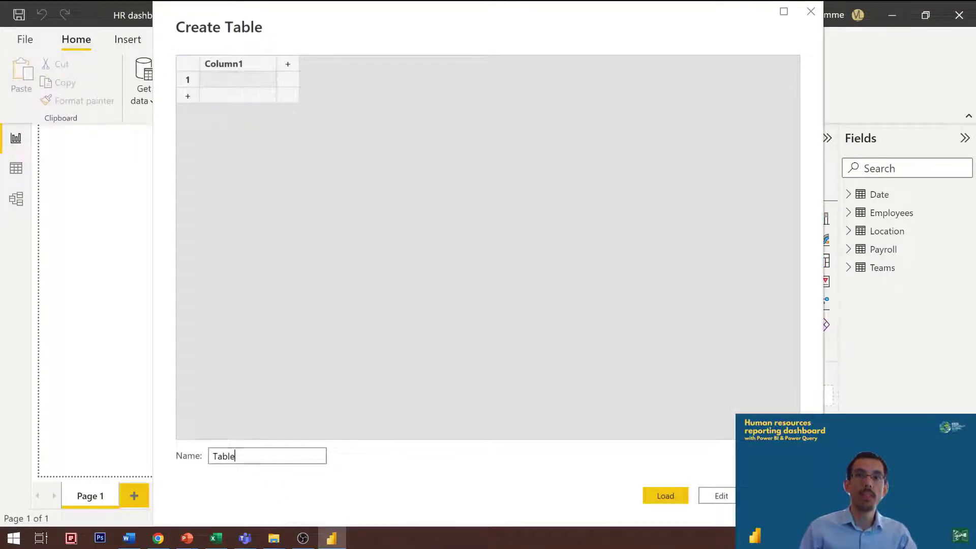
{"action": "type", "text": "#_Measures"}
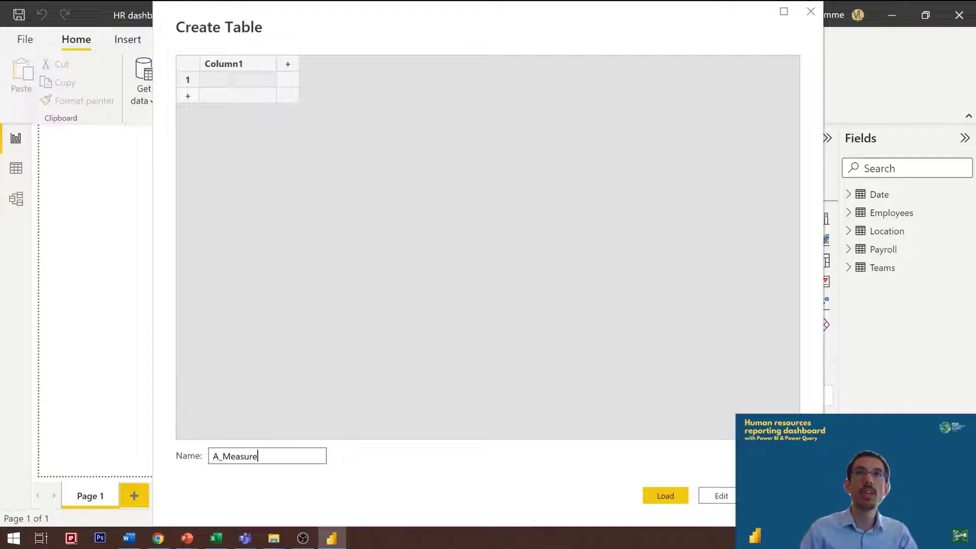
{"action": "key", "text": "Return"}
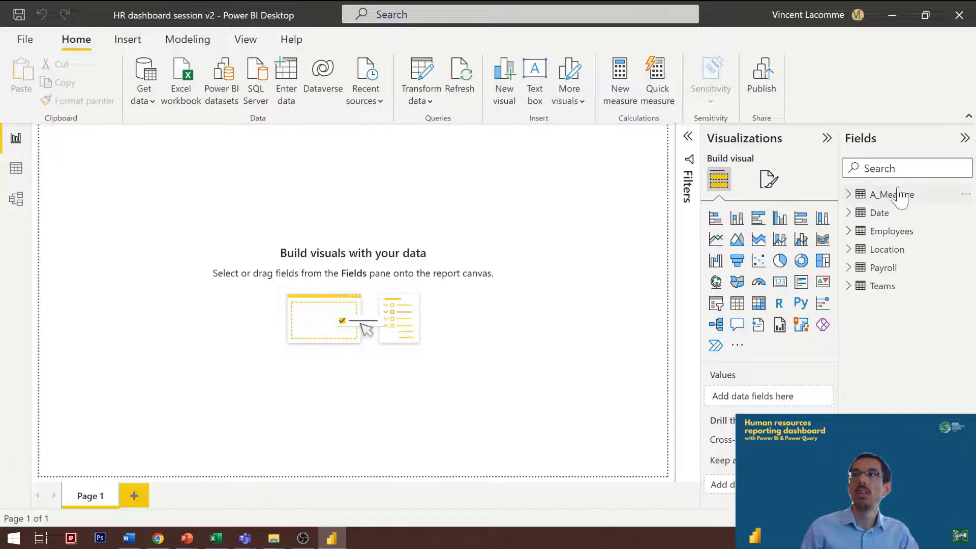
Step: Add a new measure to the A_Measure table and begin its formula with Gross wage = CALCULATE(SUM(
{"action": "left_click", "coordinate": [900, 196]}
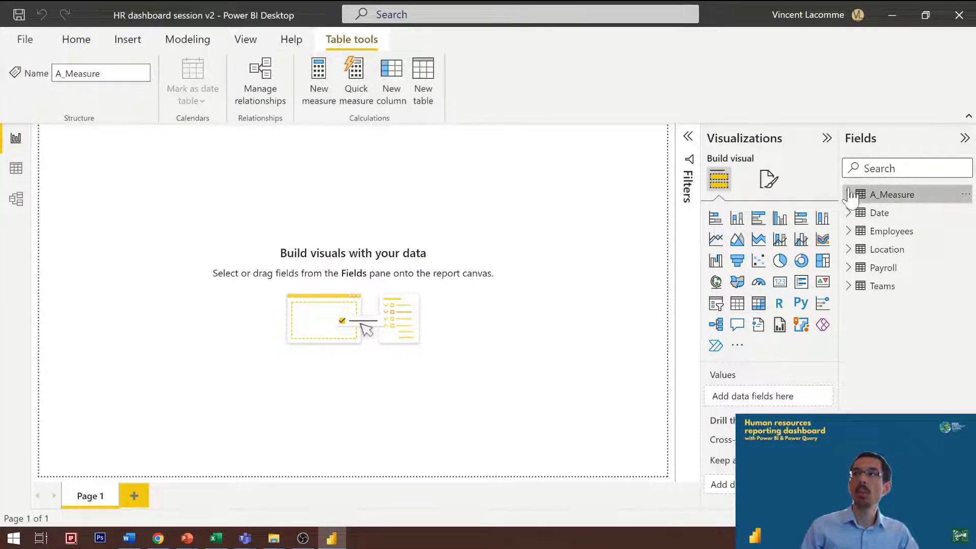
{"action": "left_click", "coordinate": [334, 78]}
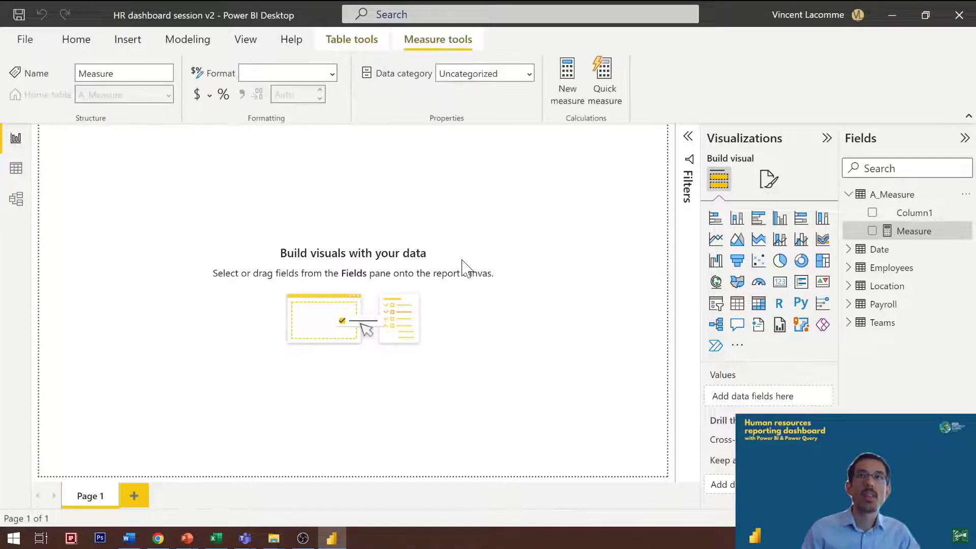
{"action": "type", "text": "Gross wage = "}
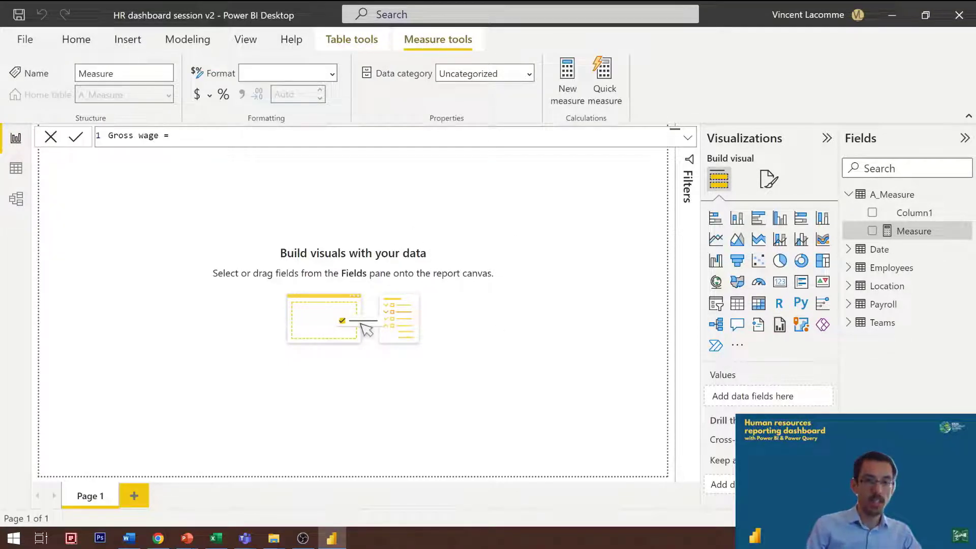
{"action": "type", "text": "CALCULATE"}
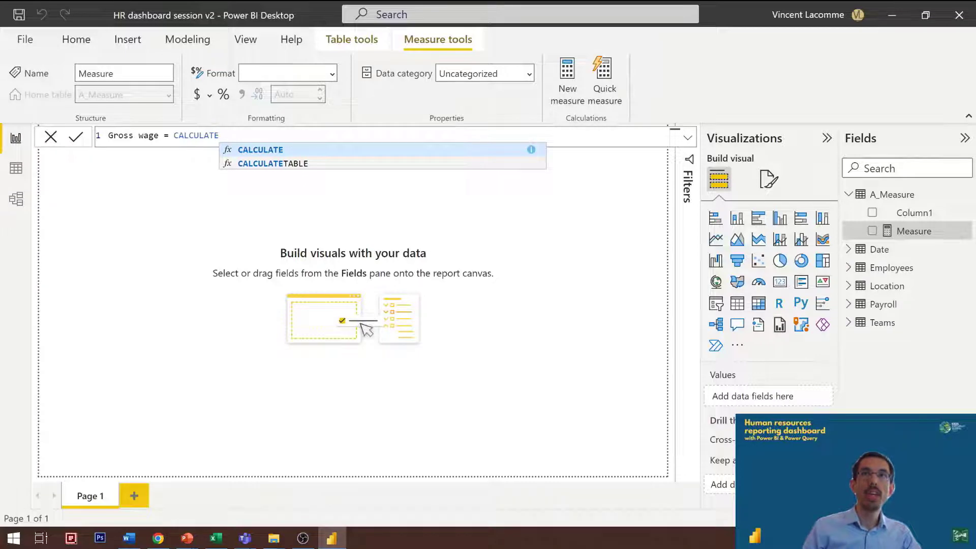
{"action": "type", "text": "("}
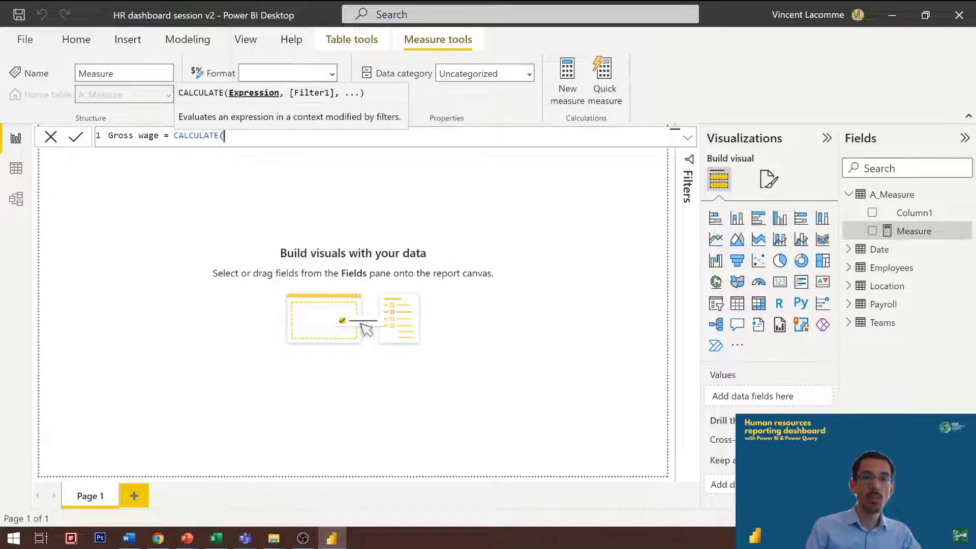
{"action": "type", "text": "SUM(P"}
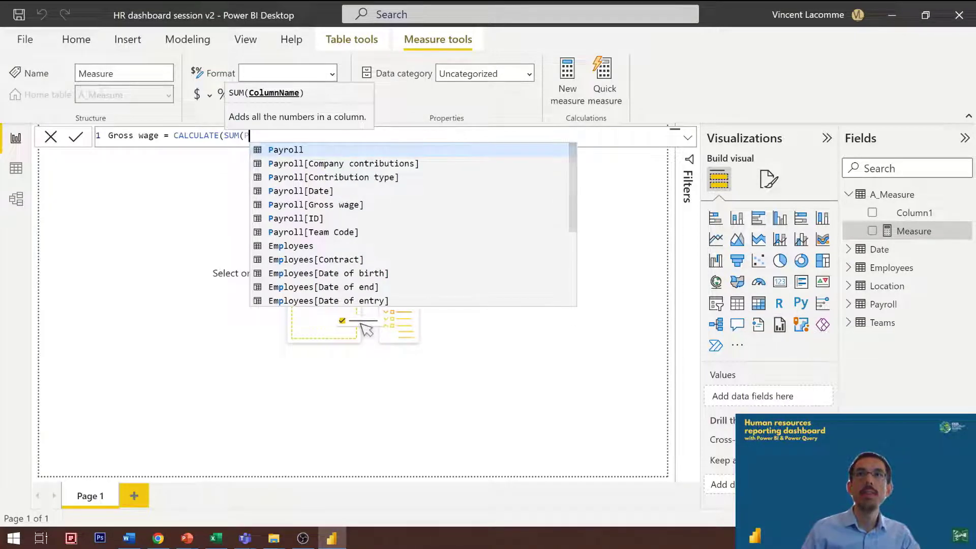
{"action": "key", "text": "Down"}
{"action": "key", "text": "Down"}
{"action": "key", "text": "Down"}
{"action": "key", "text": "Down"}
{"action": "type", "text": ")"}
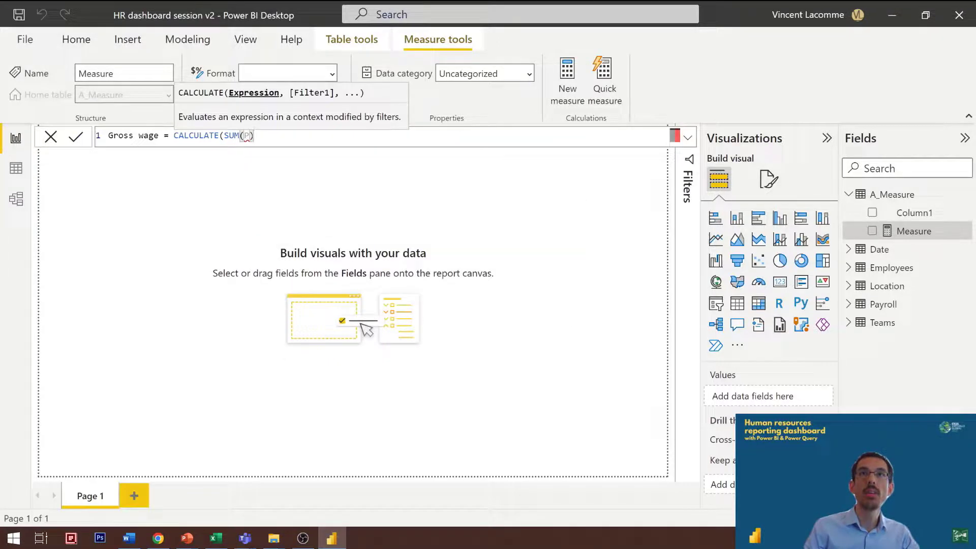
{"action": "key", "text": "BackSpace"}
{"action": "key", "text": "Tab"}
{"action": "key", "text": "BackSpace"}
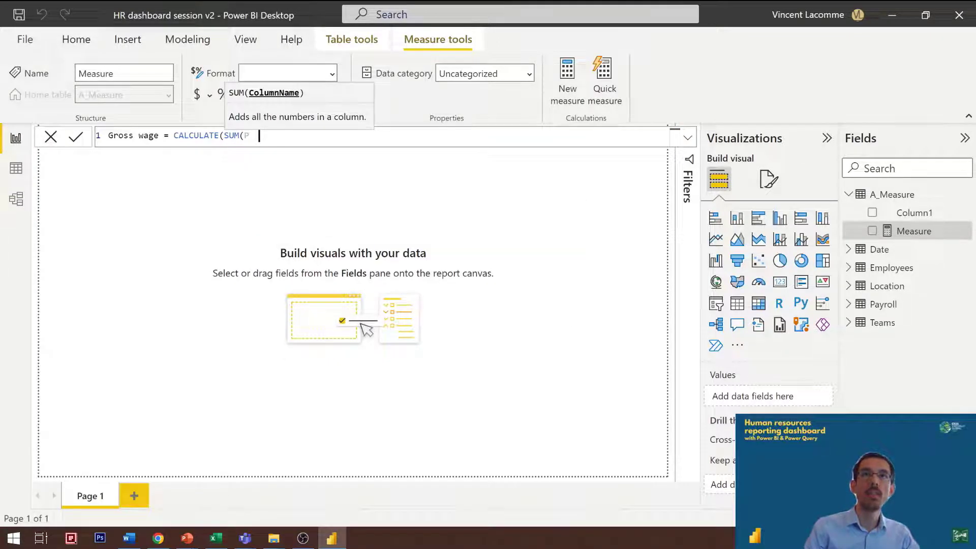
Step: Make Payroll[Gross wage] the summed column, close the SUM, and continue to the filter argument on a new line
{"action": "type", "text": "Pay"}
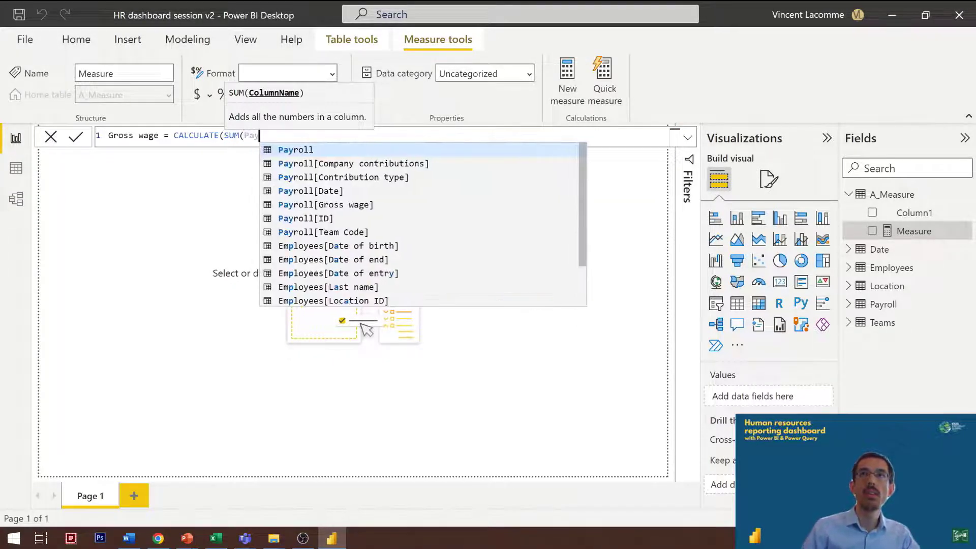
{"action": "key", "text": "Down"}
{"action": "key", "text": "Down"}
{"action": "key", "text": "Down"}
{"action": "key", "text": "Down"}
{"action": "key", "text": "Tab"}
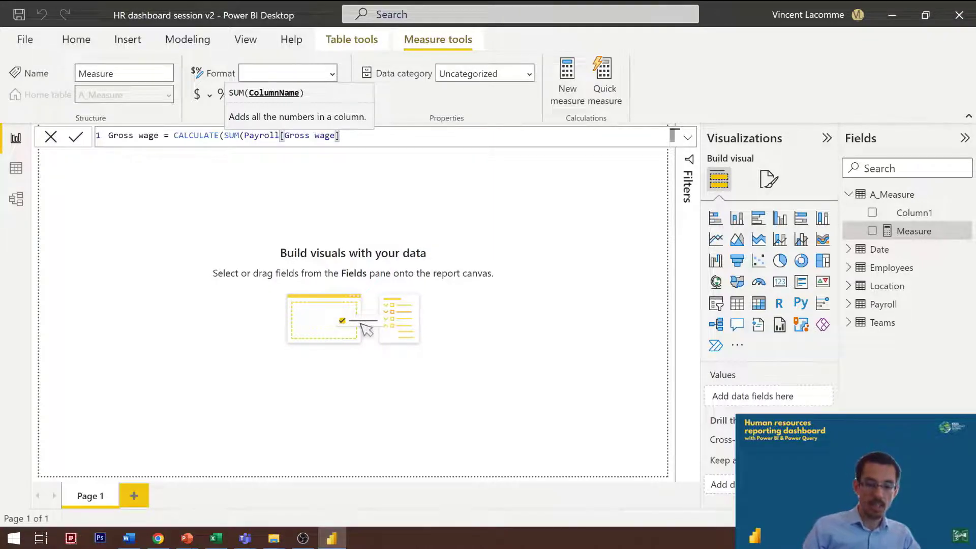
{"action": "type", "text": "),"}
{"action": "key", "text": "shift+Return"}
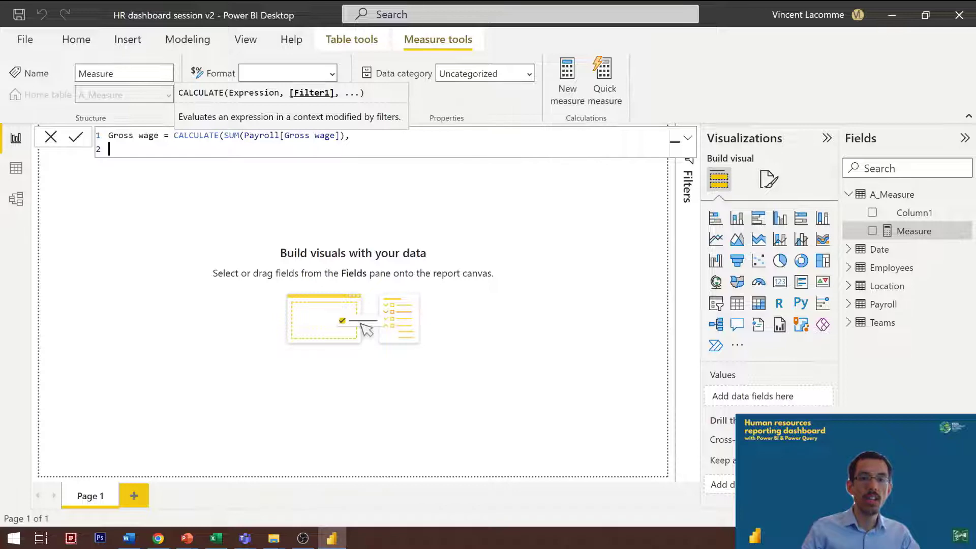
Step: Add the filter Payroll[Contribution type]="Gross wage" on an indented line, and close CALCULATE on its own line
{"action": "type", "text": "Payroll"}
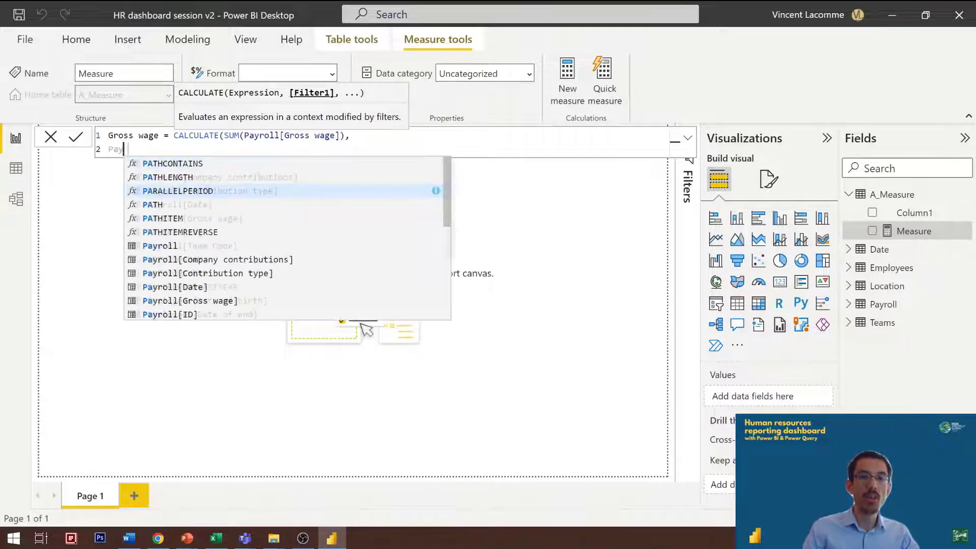
{"action": "key", "text": "Down"}
{"action": "key", "text": "Down"}
{"action": "key", "text": "Tab"}
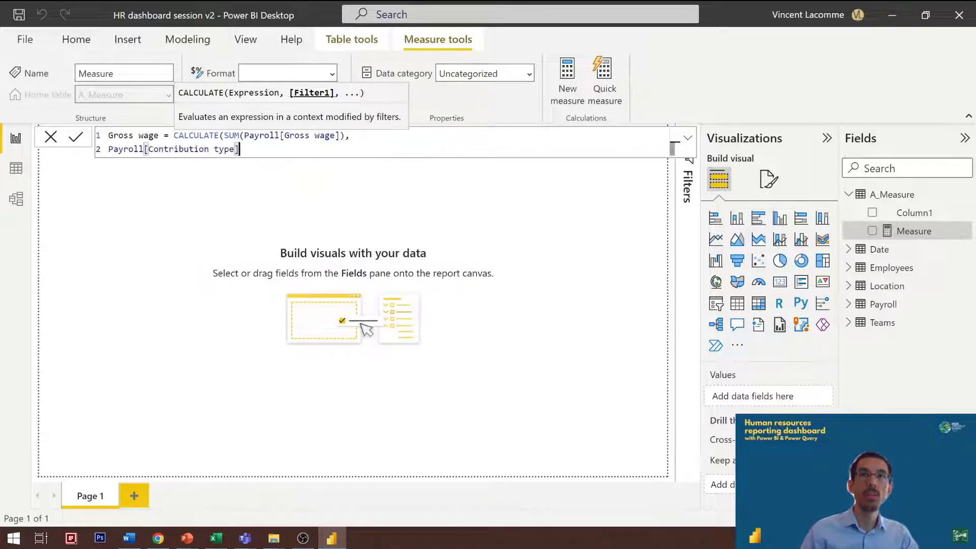
{"action": "type", "text": "=\"Gross wage\""}
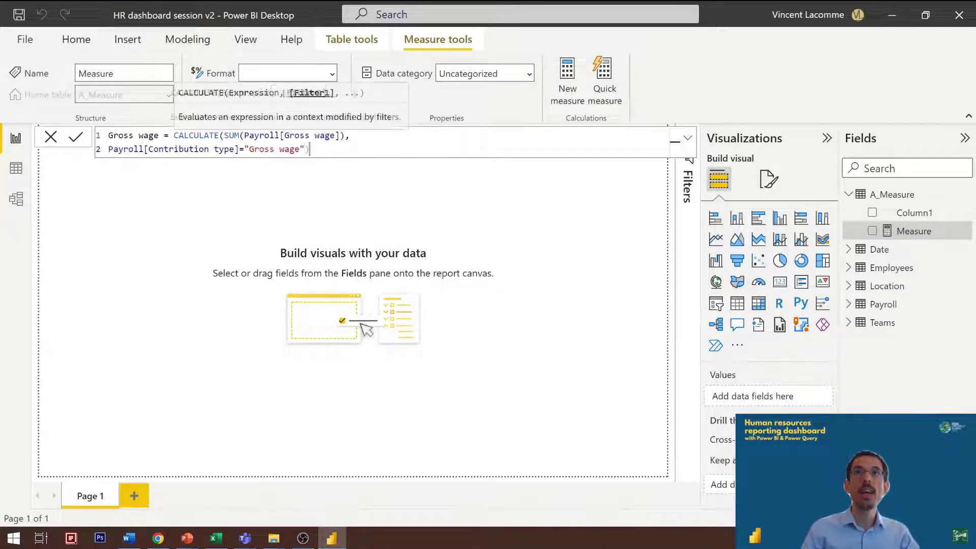
{"action": "key", "text": "shift+Return"}
{"action": "type", "text": ")"}
{"action": "key", "text": "Tab"}
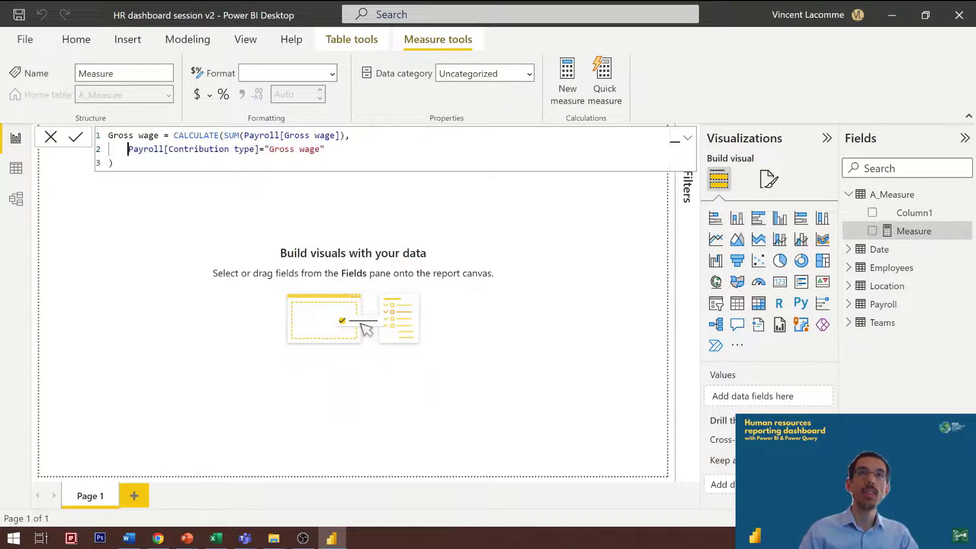
Step: Commit the Gross wage measure, with its SUM expression placed on a separate indented line below CALCULATE(
{"action": "left_click", "coordinate": [240, 135]}
{"action": "key", "text": "ctrl+Left"}
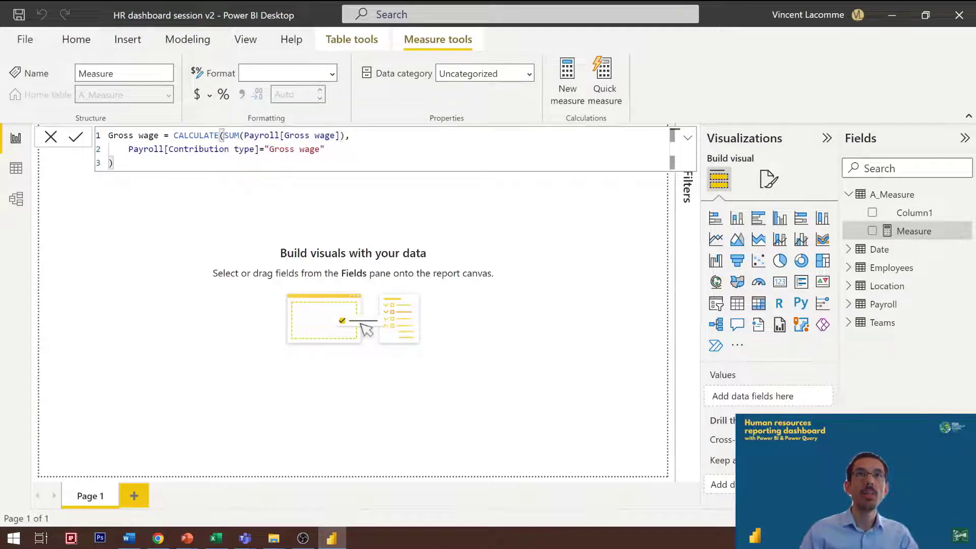
{"action": "key", "text": "Return"}
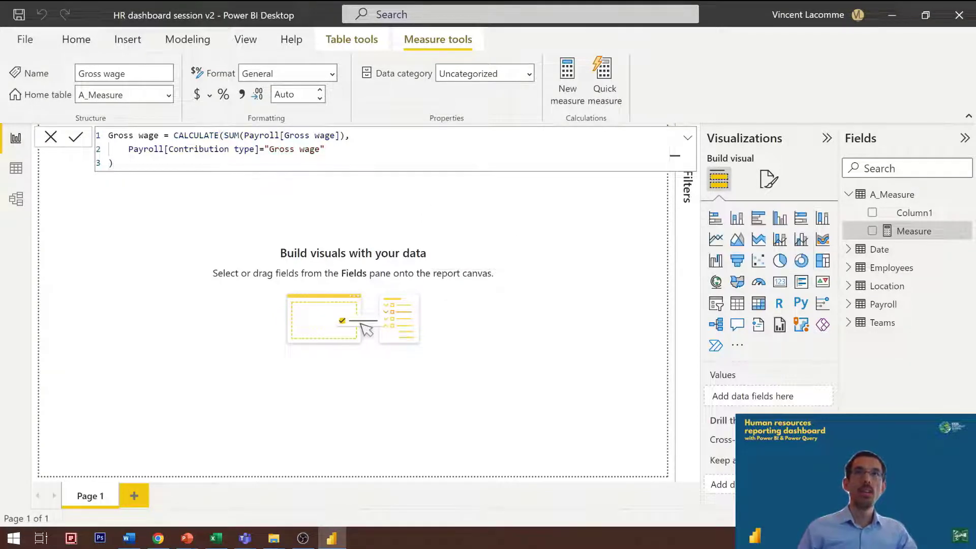
{"action": "left_click", "coordinate": [225, 135]}
{"action": "key", "text": "shift+Return"}
{"action": "key", "text": "Tab"}
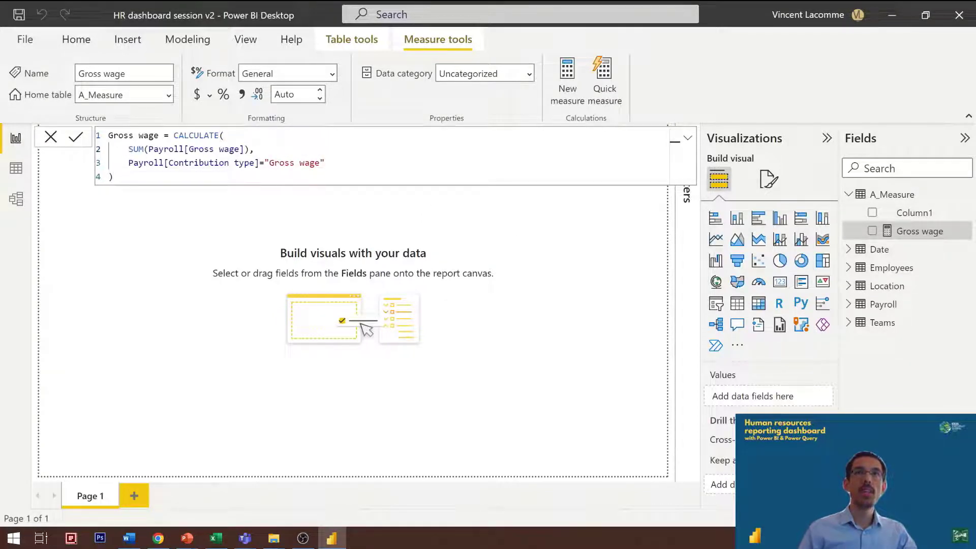
{"action": "left_click", "coordinate": [225, 135]}
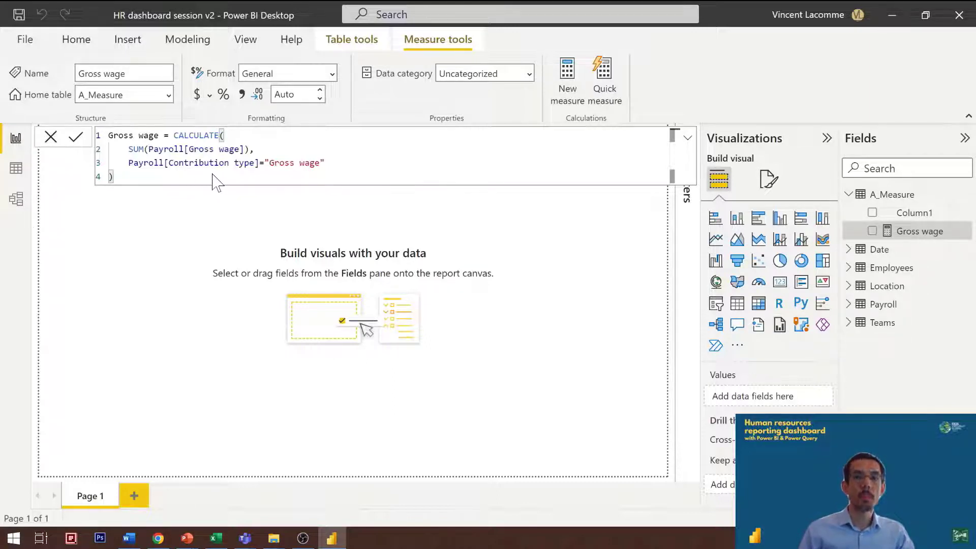
{"action": "key", "text": "Return"}
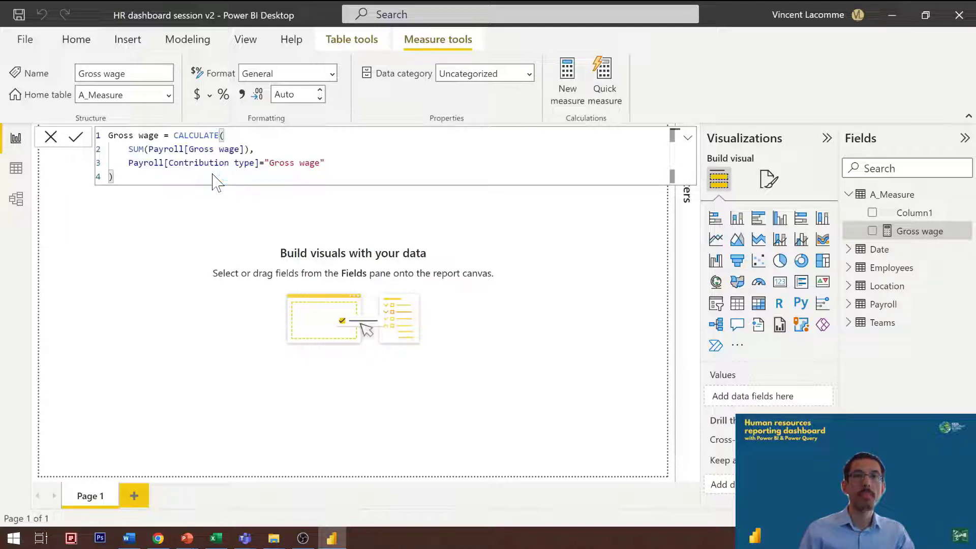
Step: Copy the whole Gross wage formula into a new measure in A_Measure, and rename that measure Company contribution
{"action": "key", "text": "ctrl+a"}
{"action": "key", "text": "ctrl+c"}
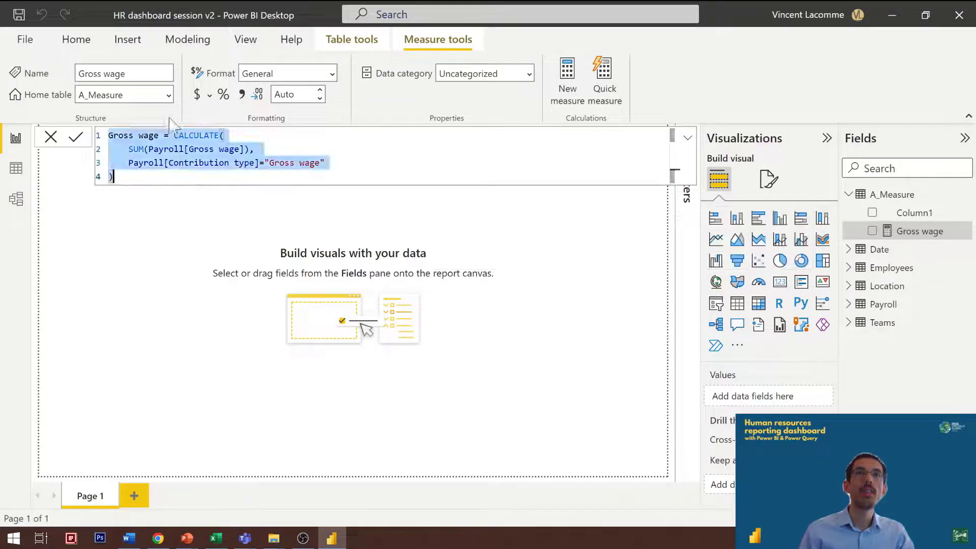
{"action": "left_click", "coordinate": [573, 91]}
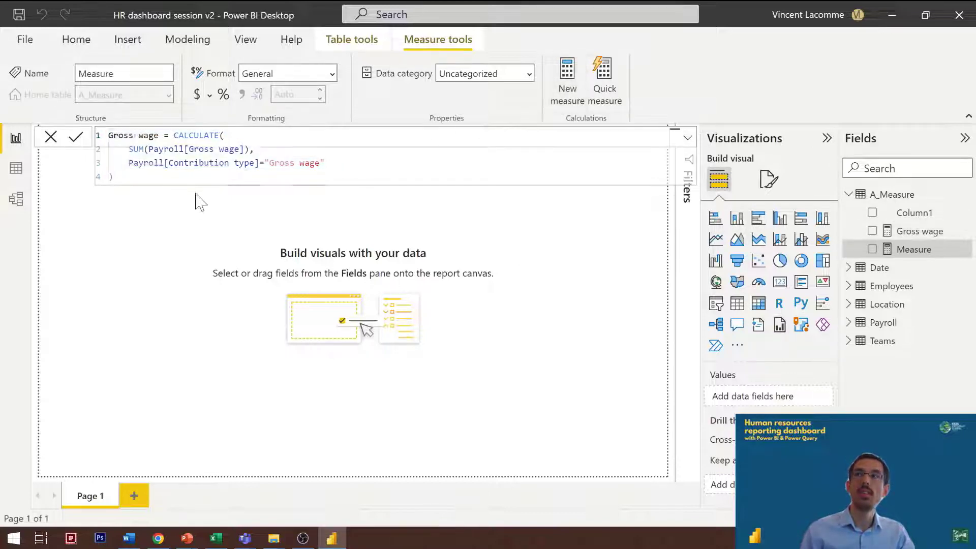
{"action": "key", "text": "ctrl+v"}
{"action": "key", "text": "ctrl+Home"}
{"action": "key", "text": "ctrl+shift+Right"}
{"action": "key", "text": "ctrl+shift+Right"}
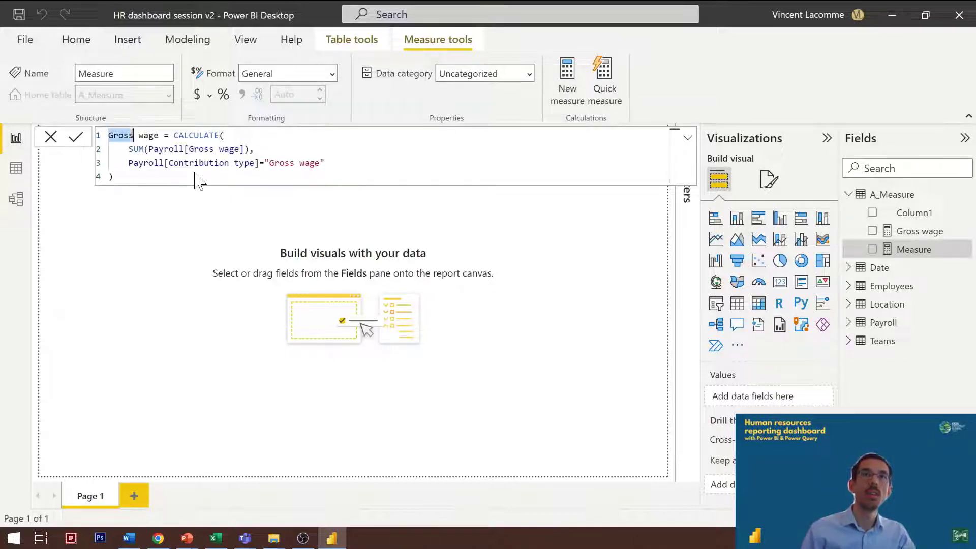
{"action": "type", "text": "C"}
{"action": "type", "text": "ompany contr"}
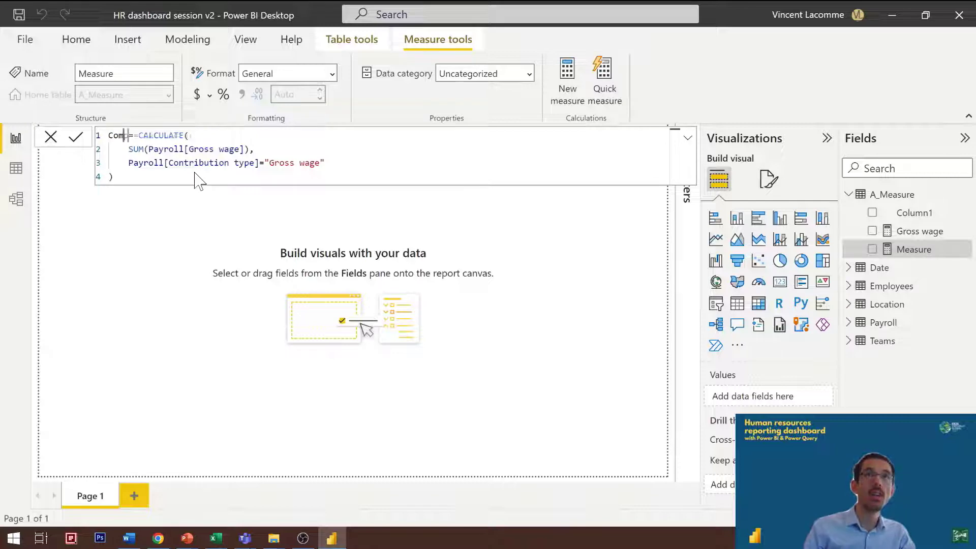
{"action": "type", "text": "ontribution"}
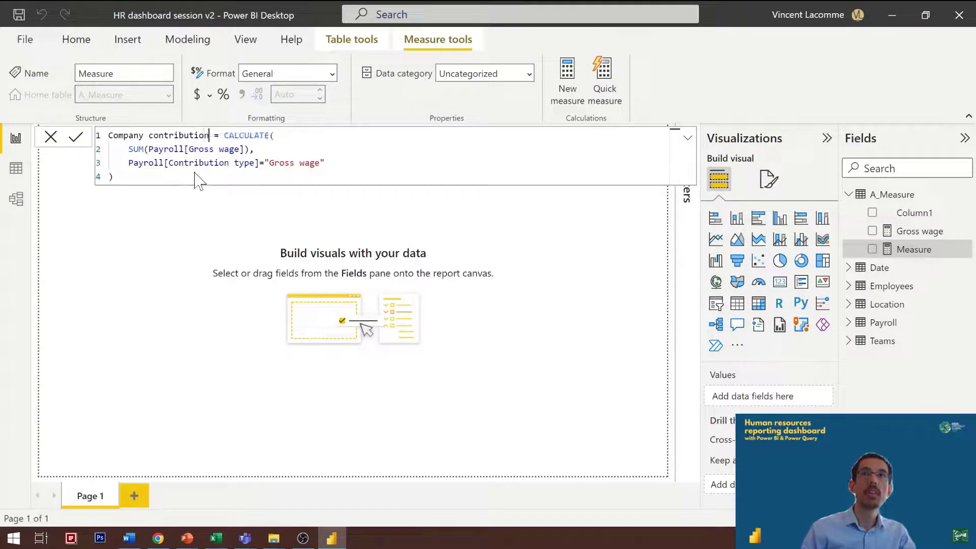
Step: Replace the summed column in the Company contribution formula with Payroll[Company contributions]
{"action": "key", "text": "Down"}
{"action": "key", "text": "ctrl+shift+Right"}
{"action": "key", "text": "ctrl+shift+Right"}
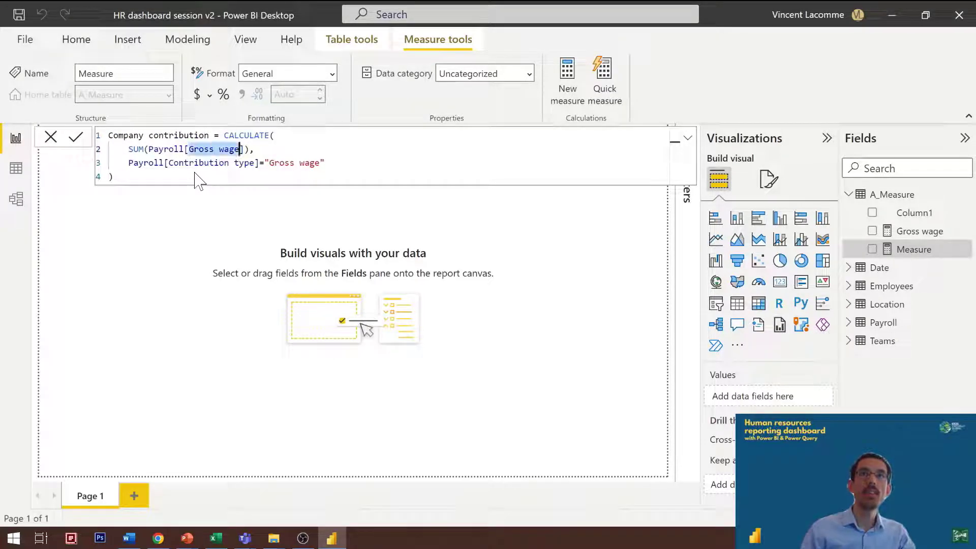
{"action": "key", "text": "BackSpace"}
{"action": "key", "text": "BackSpace"}
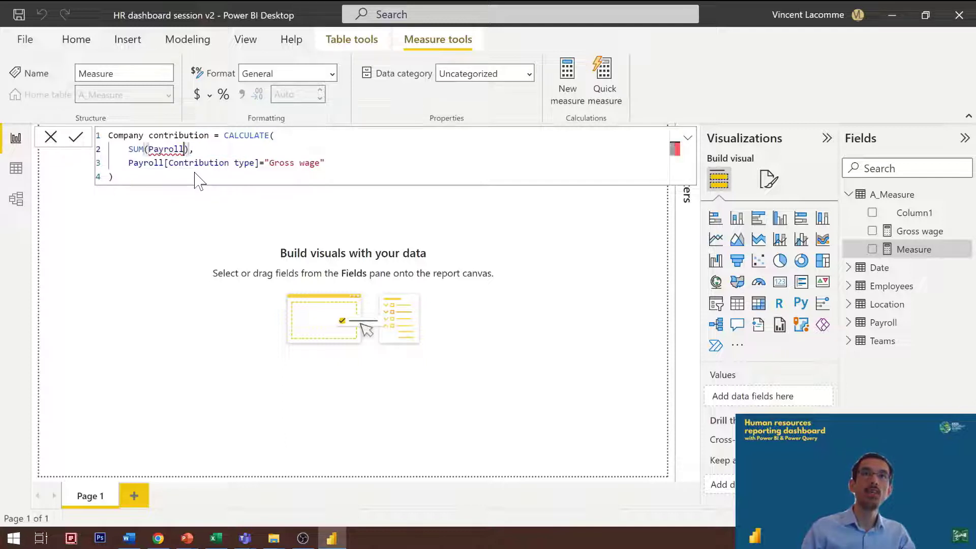
{"action": "type", "text": "["}
{"action": "left_click", "coordinate": [198, 179]}
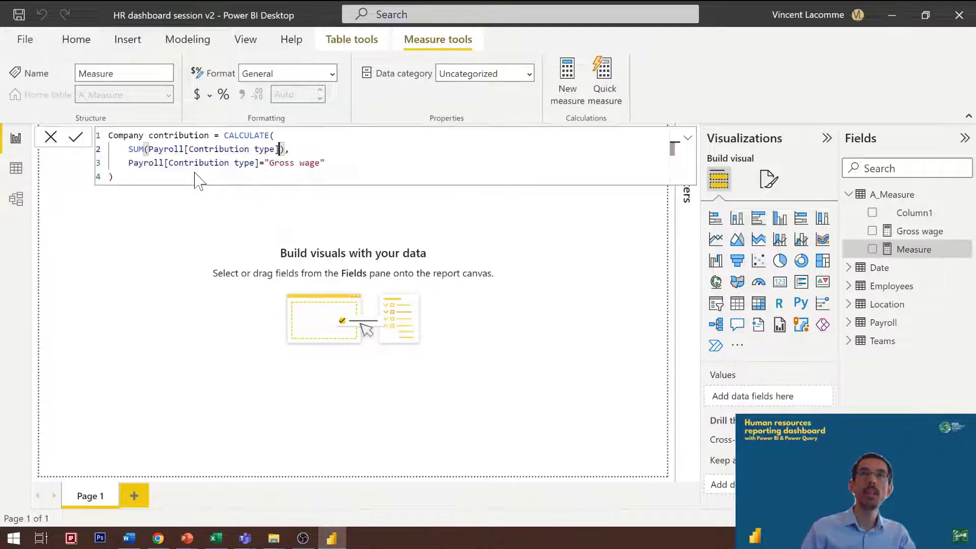
{"action": "key", "text": "Left"}
{"action": "key", "text": "ctrl+shift+Left"}
{"action": "key", "text": "ctrl+shift+Left"}
{"action": "key", "text": "BackSpace"}
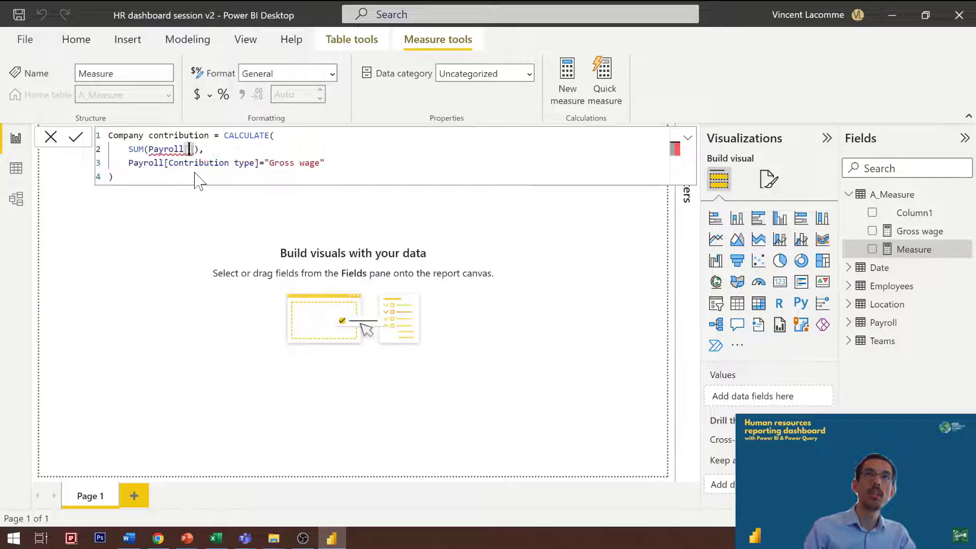
{"action": "type", "text": "Co"}
{"action": "key", "text": "Tab"}
Step: Set the Contribution type filter value to "Contribution" and commit the Company contribution measure
{"action": "key", "text": "Down"}
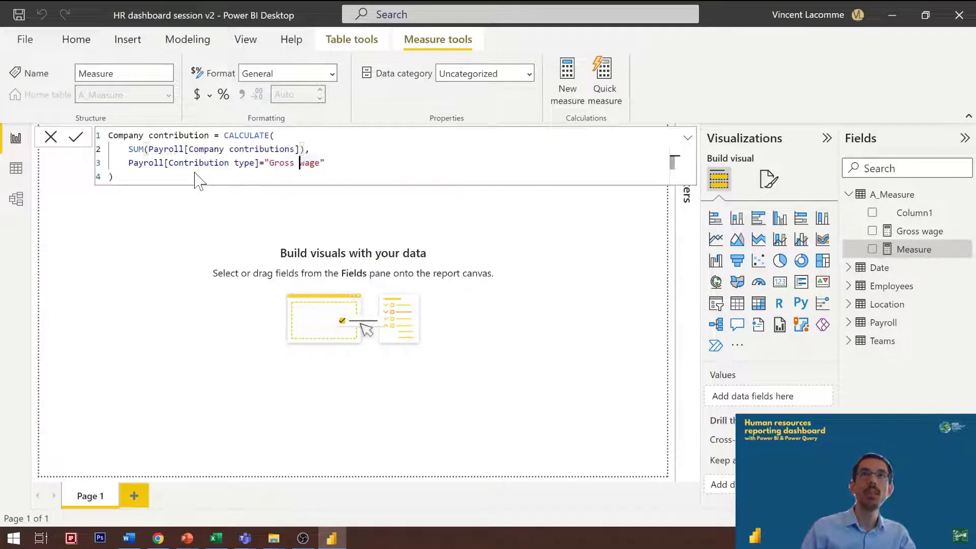
{"action": "key", "text": "ctrl+shift+Right"}
{"action": "key", "text": "ctrl+shift+Right"}
{"action": "type", "text": "Contri"}
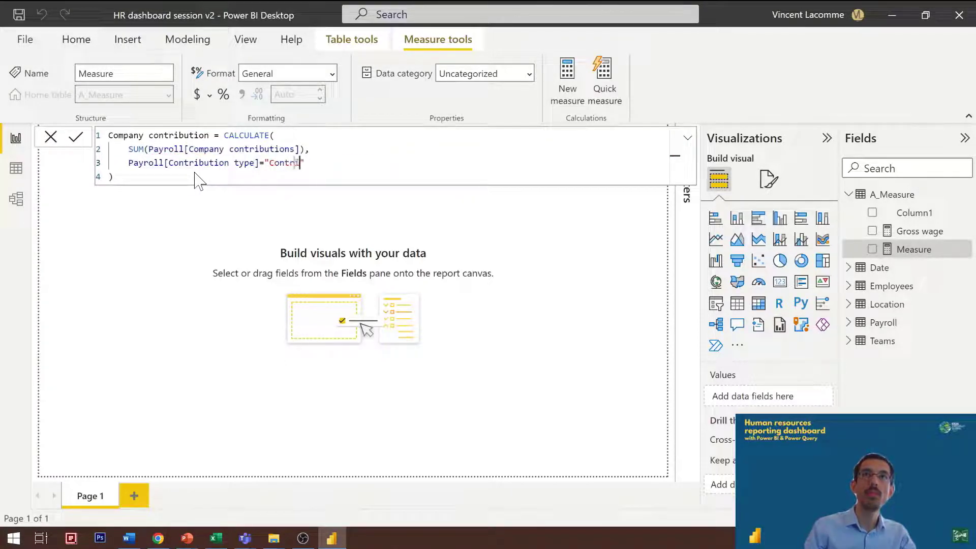
{"action": "type", "text": "bution"}
{"action": "key", "text": "Down"}
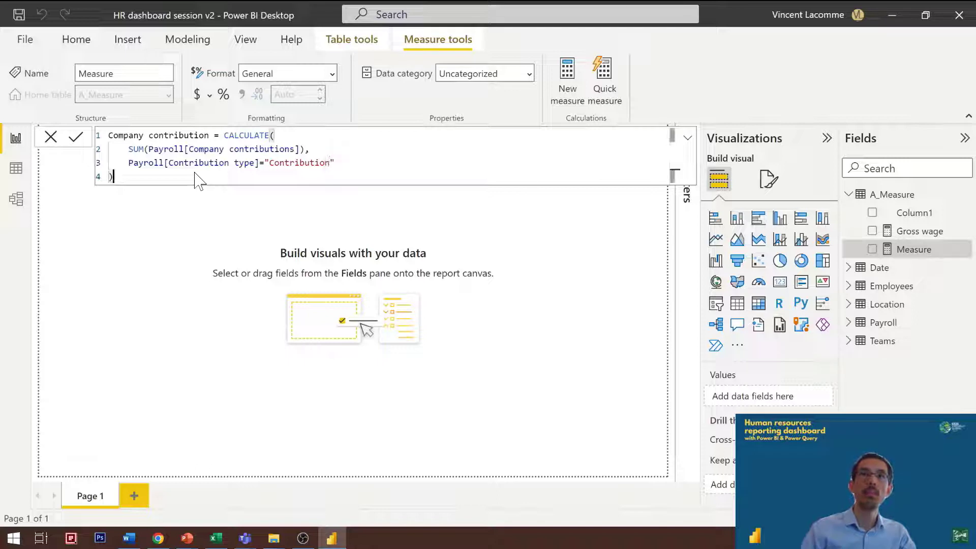
{"action": "key", "text": "Return"}
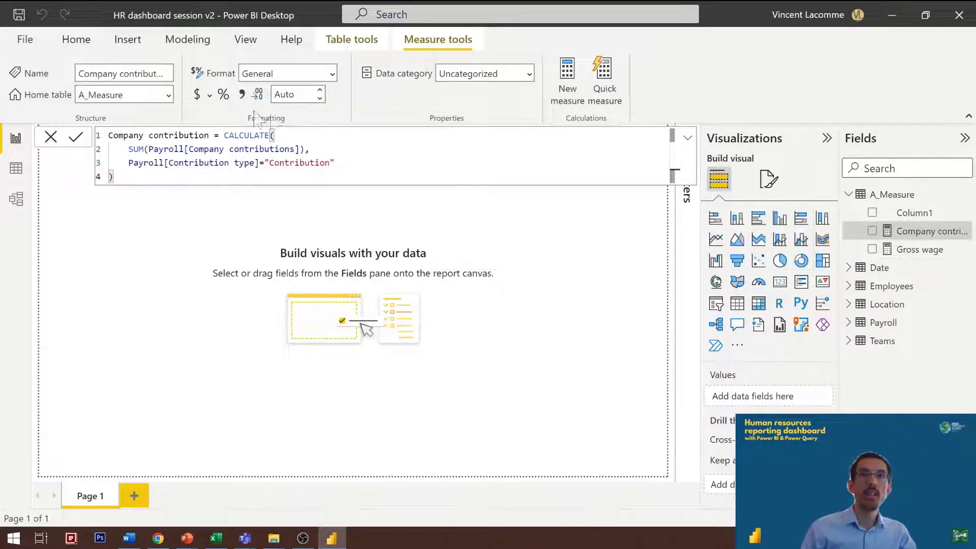
{"action": "left_click", "coordinate": [234, 303]}
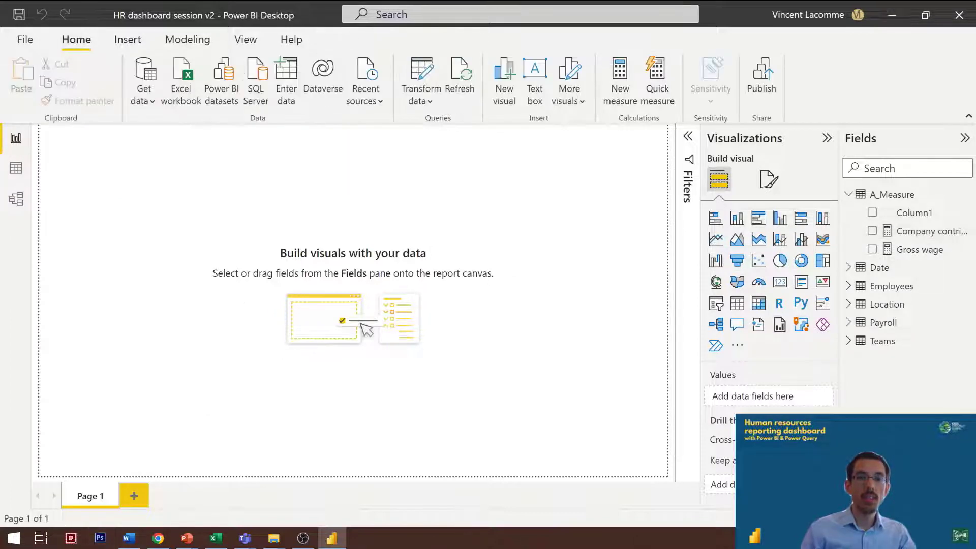
Step: Create a new measure in A_Measure named Average wage and begin its formula with CALCULATE( followed by an indented line
{"action": "key", "text": "alt+Tab"}
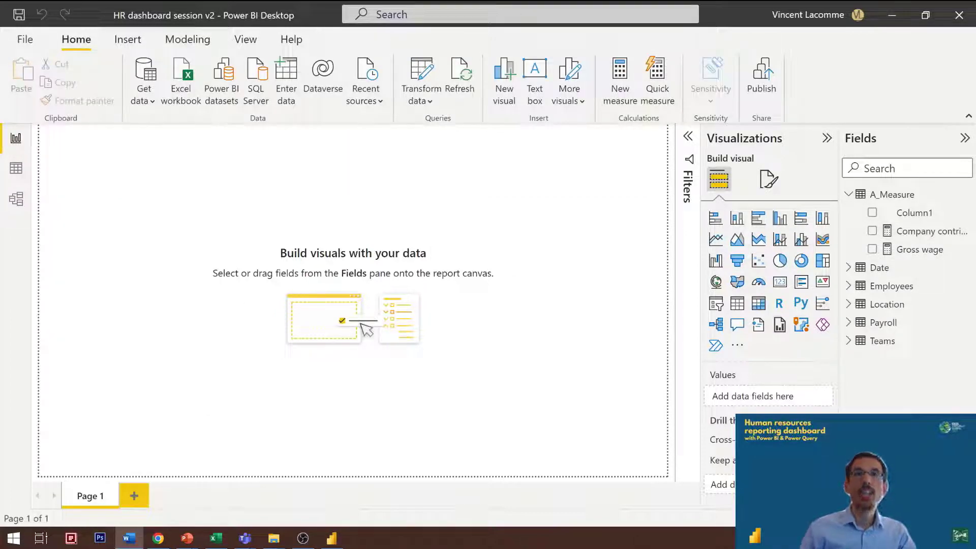
{"action": "left_click", "coordinate": [618, 97]}
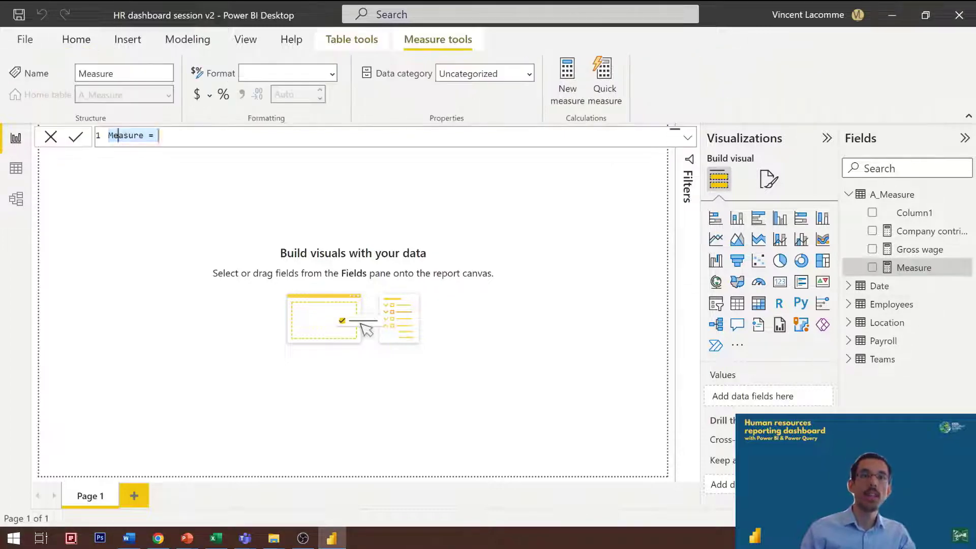
{"action": "type", "text": "A"}
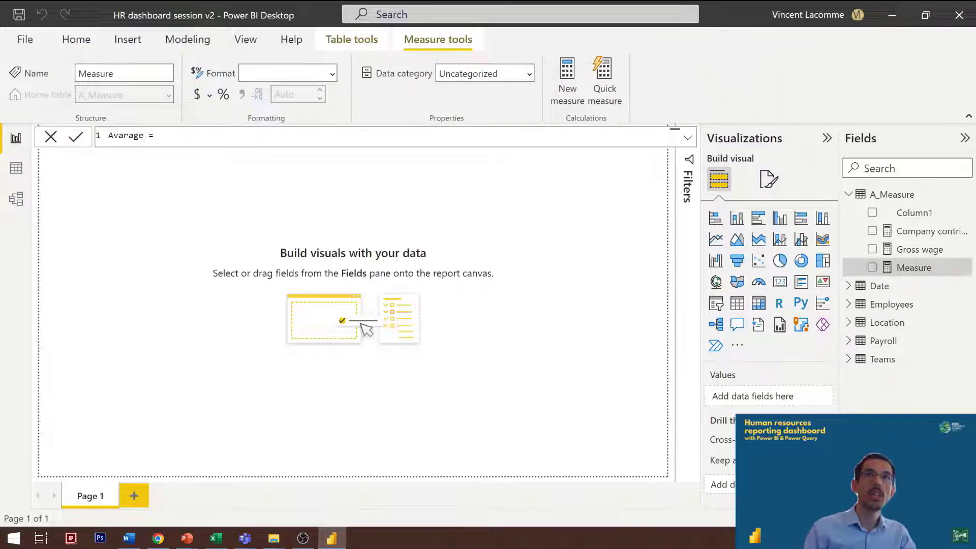
{"action": "type", "text": "verage "}
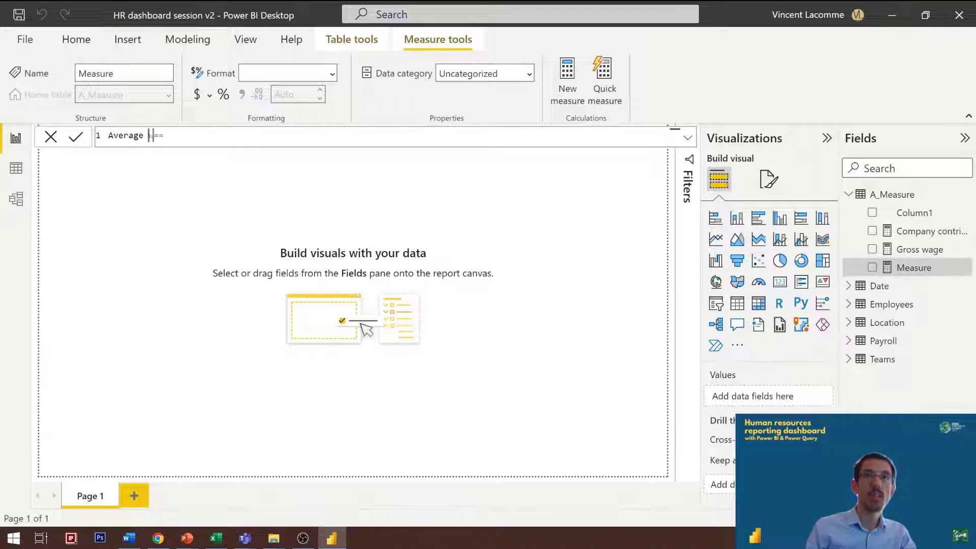
{"action": "type", "text": "wage =  CALCULATE("}
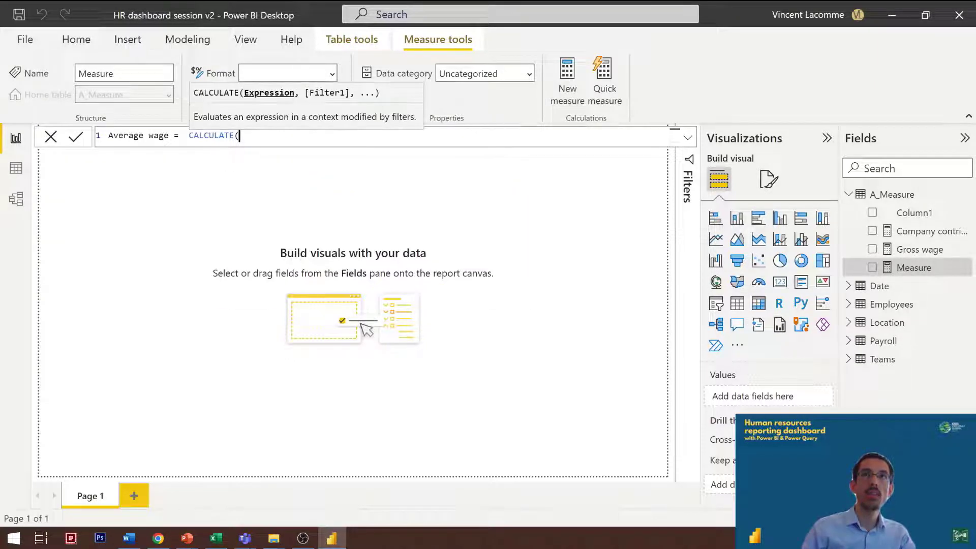
{"action": "key", "text": "shift+Return"}
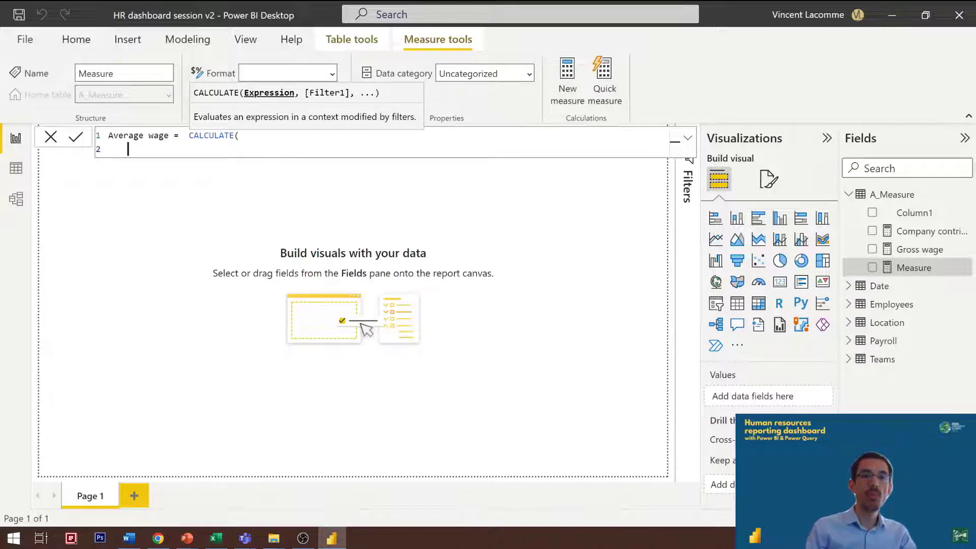
Step: Enter AVERAGE(Payroll[Gross wage]) as the CALCULATE expression and continue to the filter argument on a new line
{"action": "type", "text": "AVERAGE("}
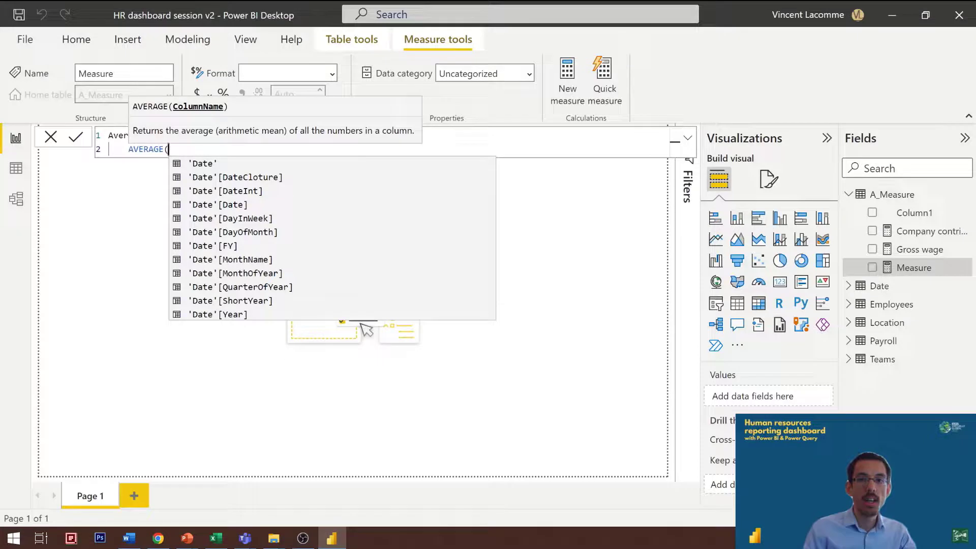
{"action": "type", "text": "Payroll[Gross wage]"}
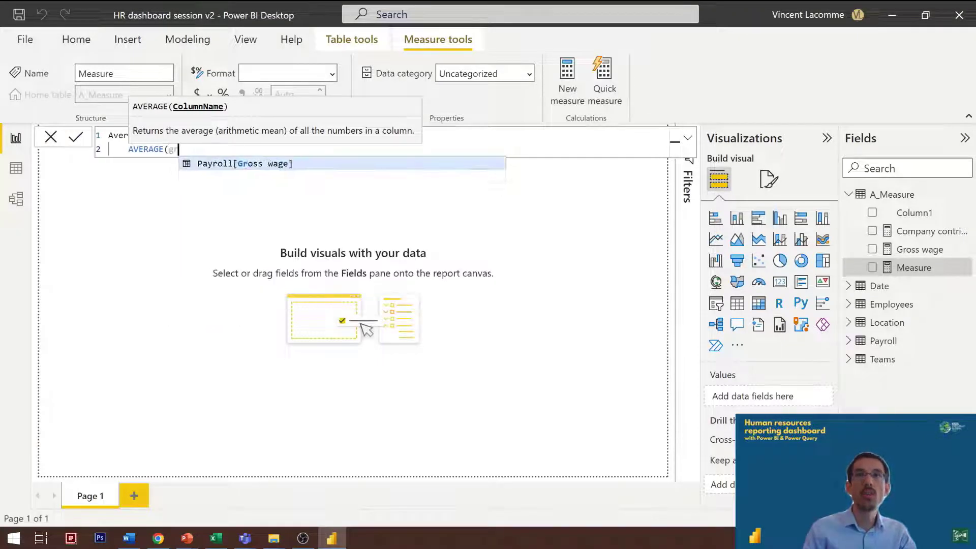
{"action": "key", "text": "Tab"}
{"action": "type", "text": ")"}
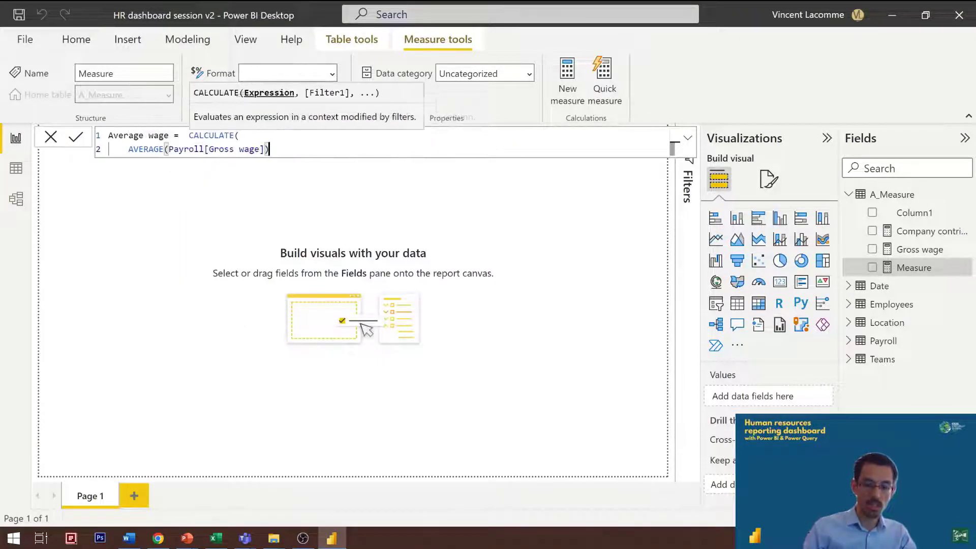
{"action": "type", "text": ","}
{"action": "key", "text": "shift+Return"}
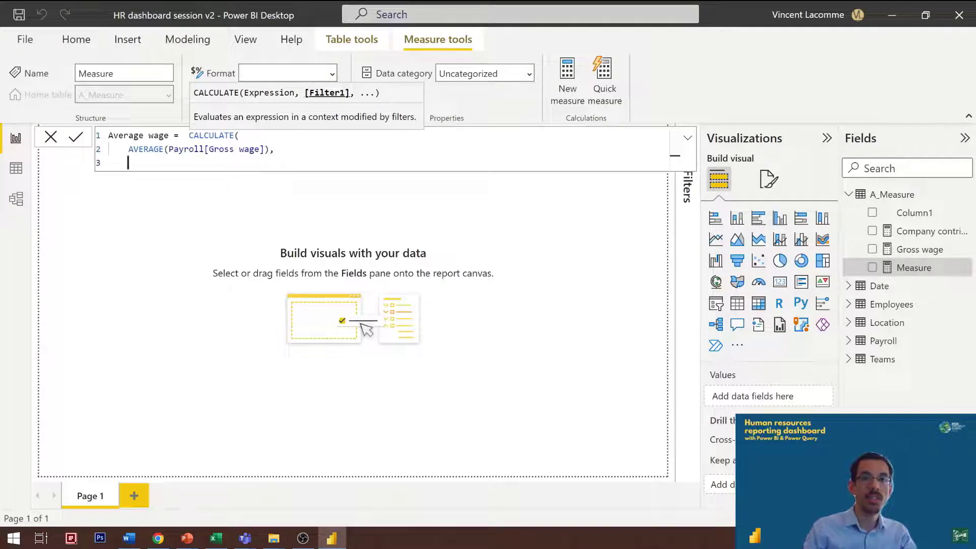
Step: Add the filter Payroll[Contribution type]="Gross wage", close CALCULATE on its own line, and commit Average wage with its whole formula copied
{"action": "type", "text": "Contrib"}
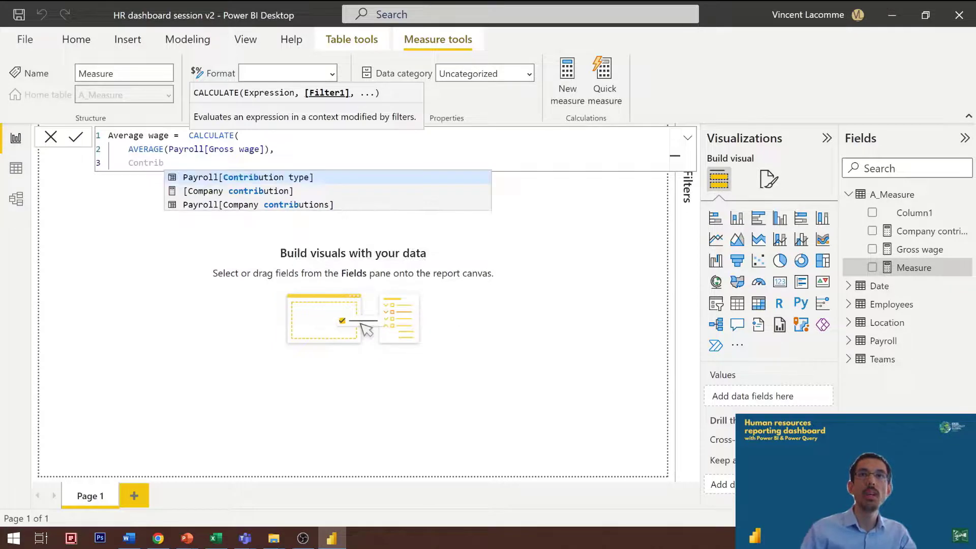
{"action": "key", "text": "Tab"}
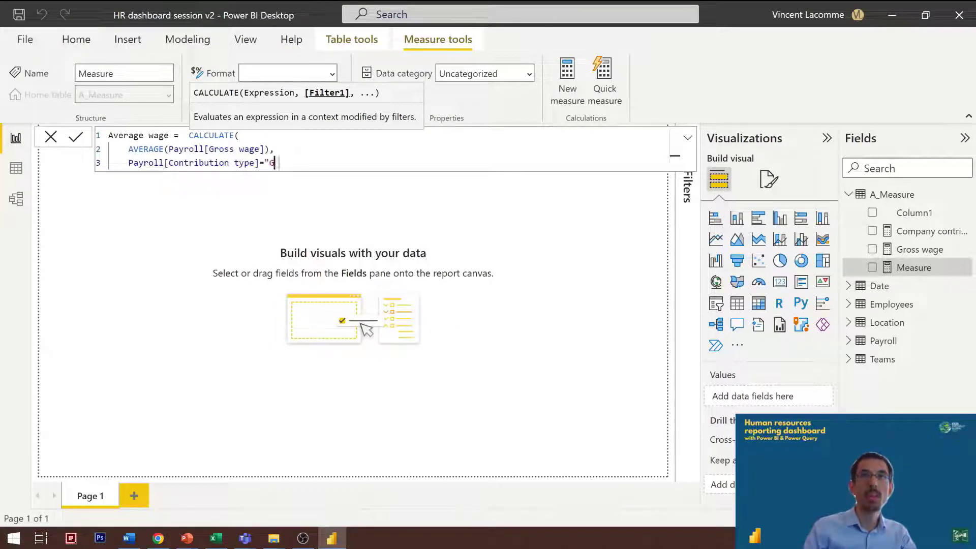
{"action": "type", "text": "=\"Gross wage\""}
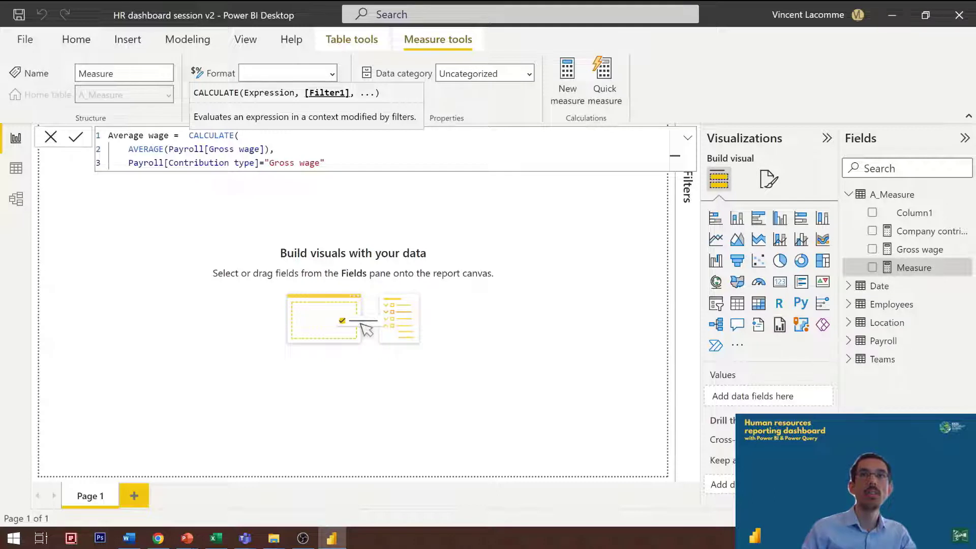
{"action": "key", "text": "Return"}
{"action": "type", "text": ")"}
{"action": "key", "text": "ctrl+a"}
{"action": "key", "text": "ctrl+c"}
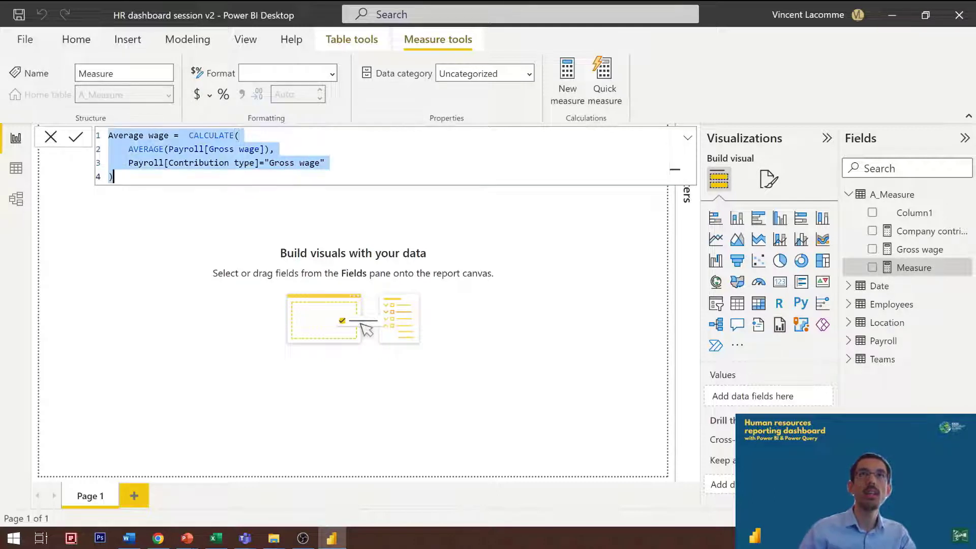
{"action": "left_click", "coordinate": [343, 292]}
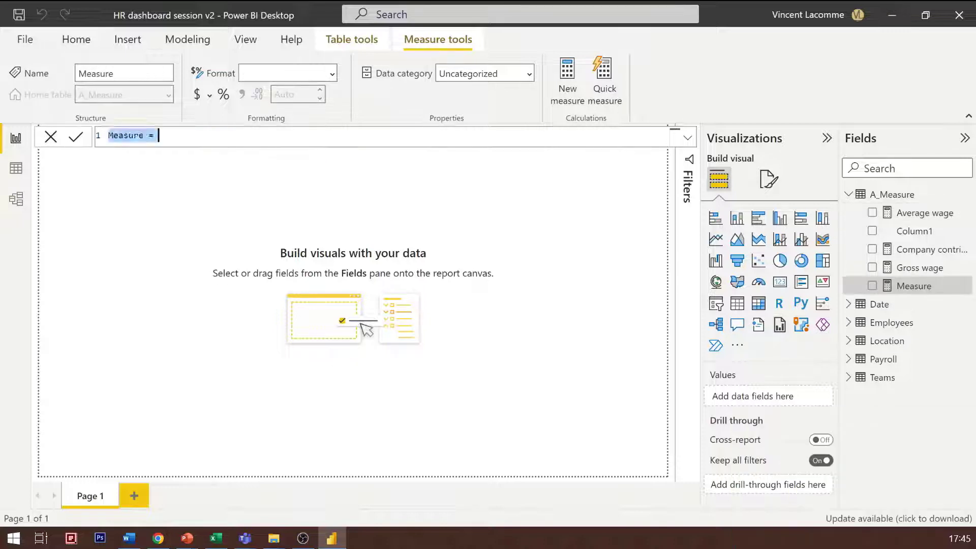
Step: Define a Top wage measure from the copied Average wage formula, using MAX(Payroll[Gross wage]) with the same Gross wage filter
{"action": "type", "text": "Top Wage="}
{"action": "type", "text": "Average wage = CALCULATE( AVERAGE(Payroll[Gross wage]), Payroll[Contribution type]=\"Gross wage\")"}
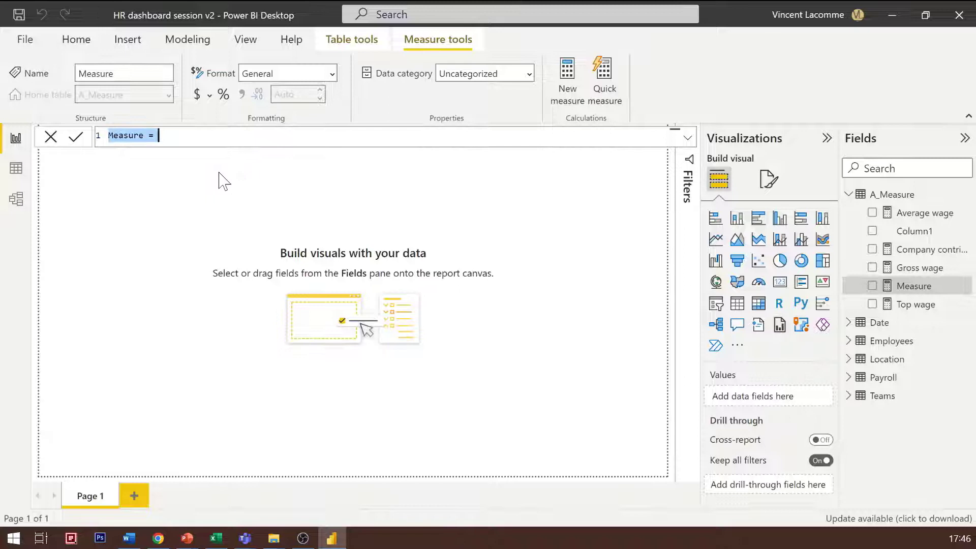
Step: Paste the Average wage formula into a new measure, rename it Median wage, and replace AVERAGE with MEDIAN
{"action": "key", "text": "ctrl+v"}
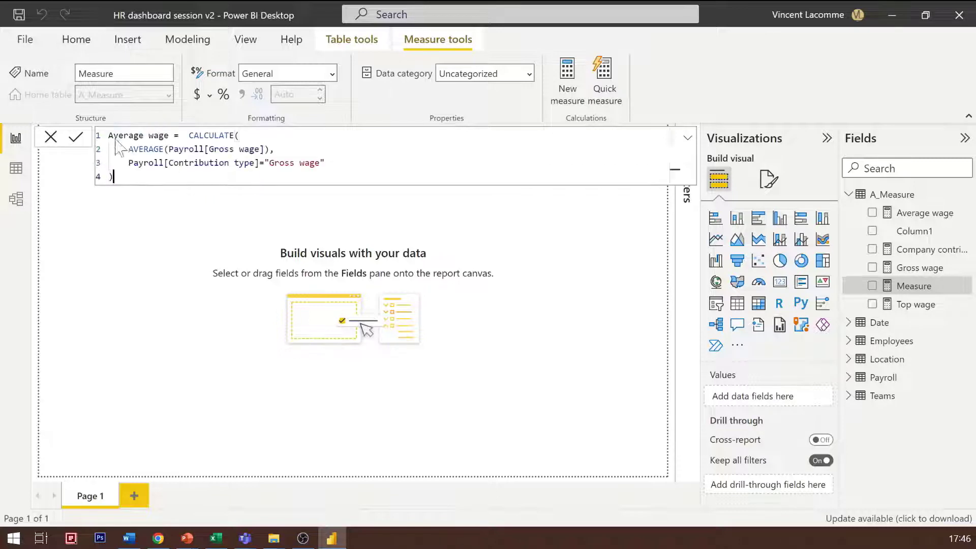
{"action": "left_click_drag", "start_coordinate": [144, 135], "coordinate": [107, 136]}
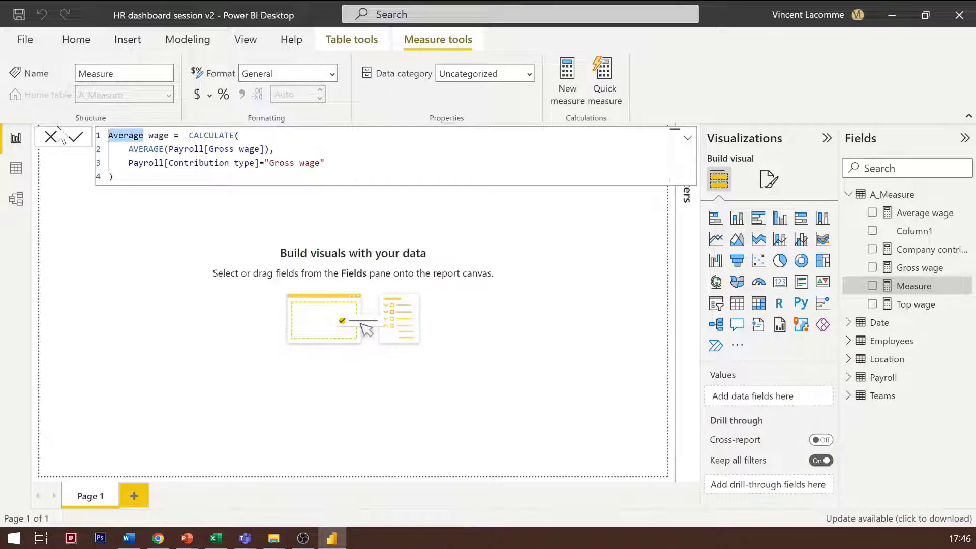
{"action": "type", "text": "Median"}
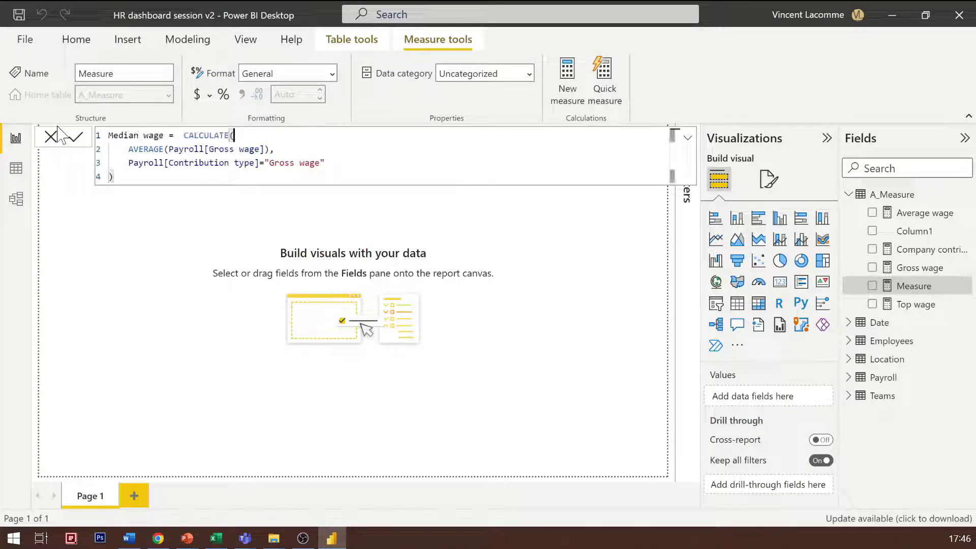
{"action": "double_click", "coordinate": [145, 149]}
{"action": "type", "text": "MEDIAN"}
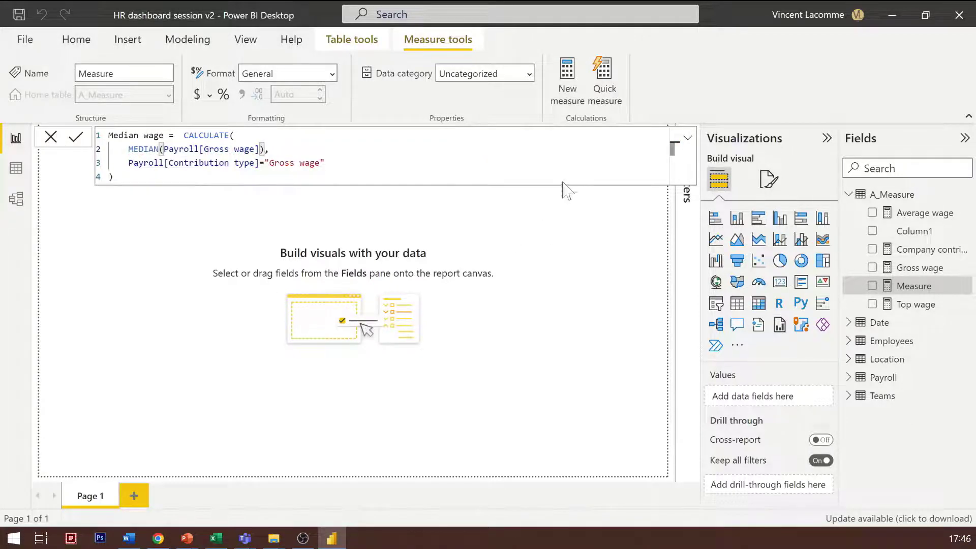
{"action": "key", "text": "Return"}
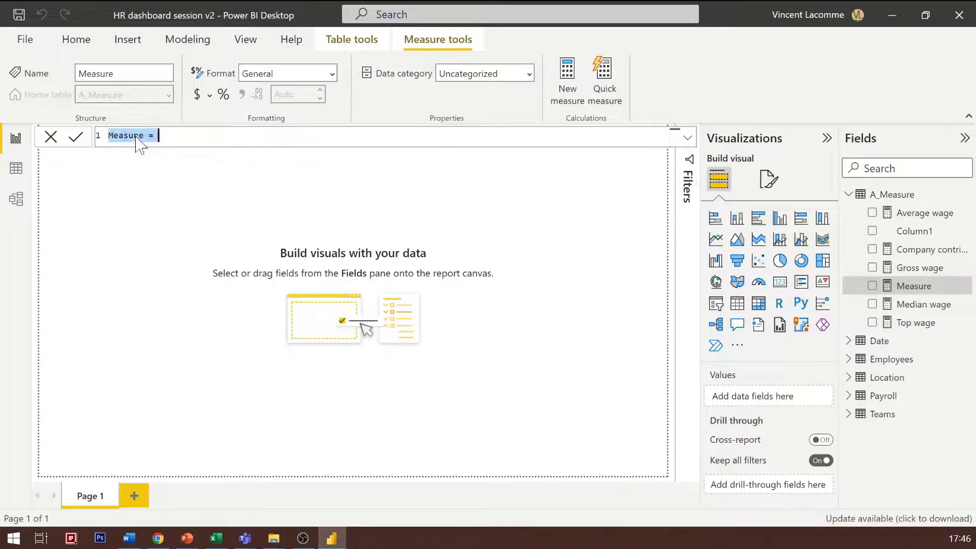
Step: Paste the Average wage formula into another new measure, rename it Lowest wage, and replace AVERAGE with MIN
{"action": "key", "text": "ctrl+v"}
{"action": "double_click", "coordinate": [133, 136]}
{"action": "type", "text": "Lowest"}
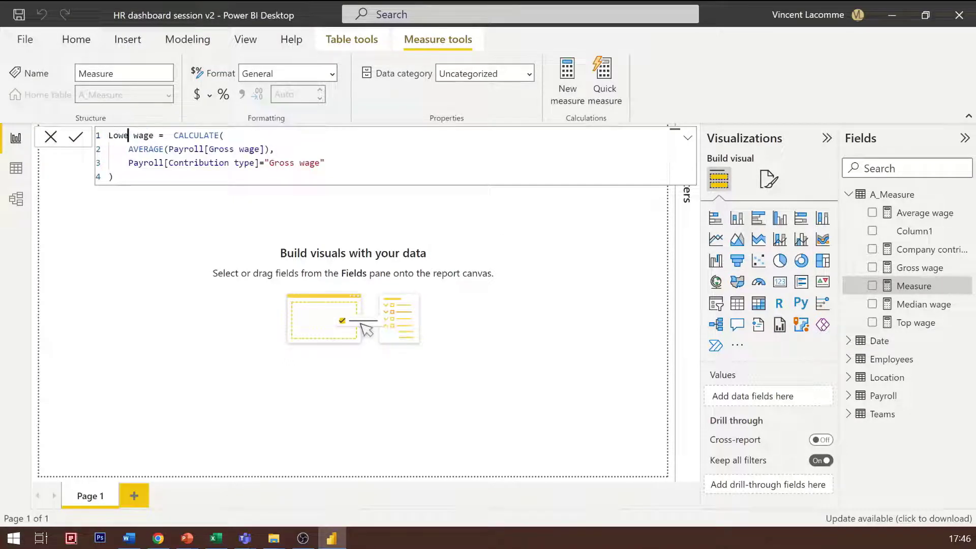
{"action": "double_click", "coordinate": [133, 149]}
{"action": "type", "text": "MIN"}
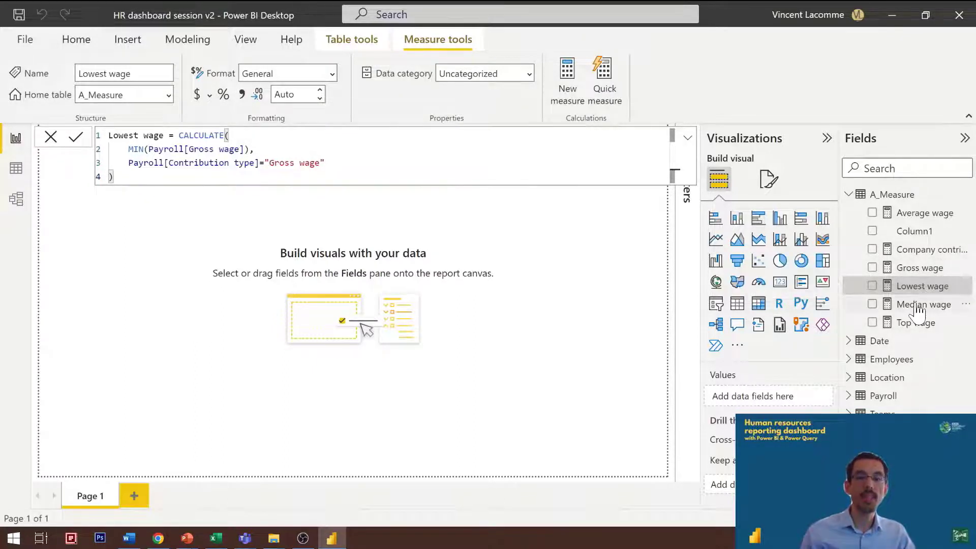
{"action": "left_click", "coordinate": [293, 442]}
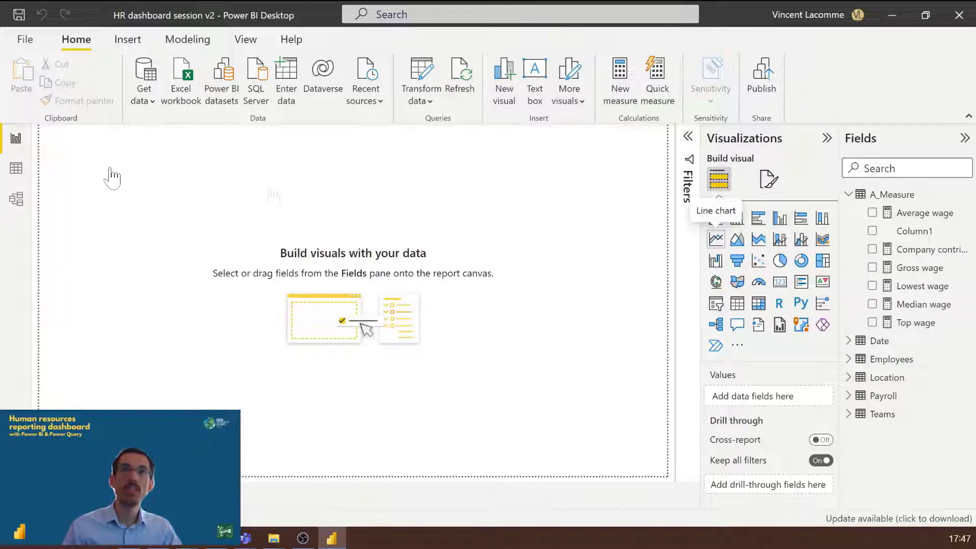
Step: Add an empty line chart to Page 1 and move it away from the page's upper-left corner toward the middle
{"action": "left_click_drag", "start_coordinate": [112, 178], "coordinate": [55, 166]}
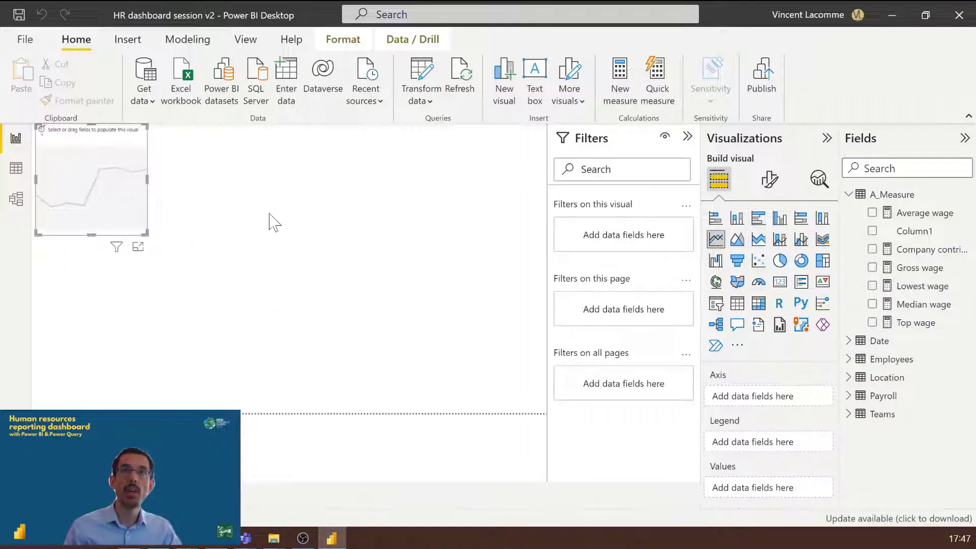
{"action": "left_click_drag", "start_coordinate": [275, 222], "coordinate": [270, 254]}
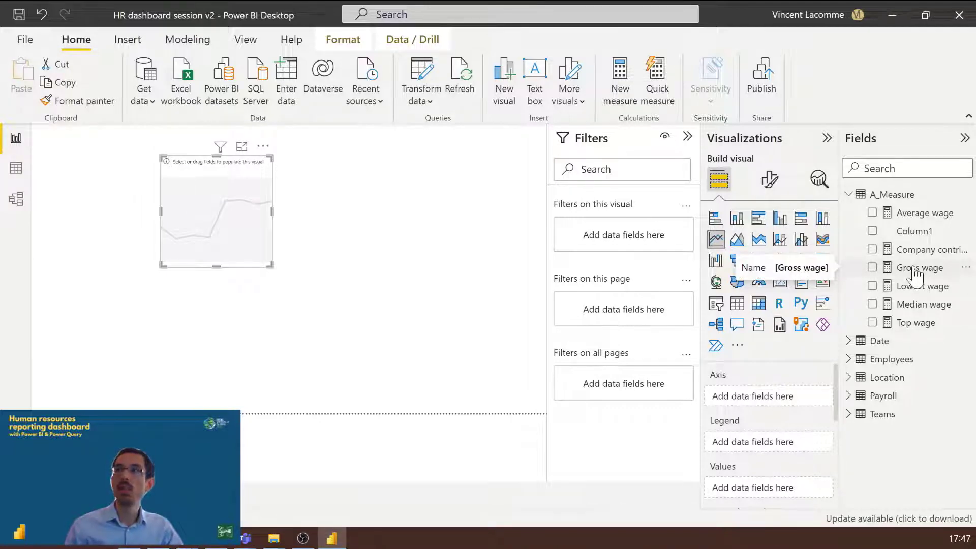
Step: Plot the Gross wage measure by Date in the line chart and widen the chart across the upper part of the page
{"action": "left_click_drag", "start_coordinate": [917, 274], "coordinate": [776, 489]}
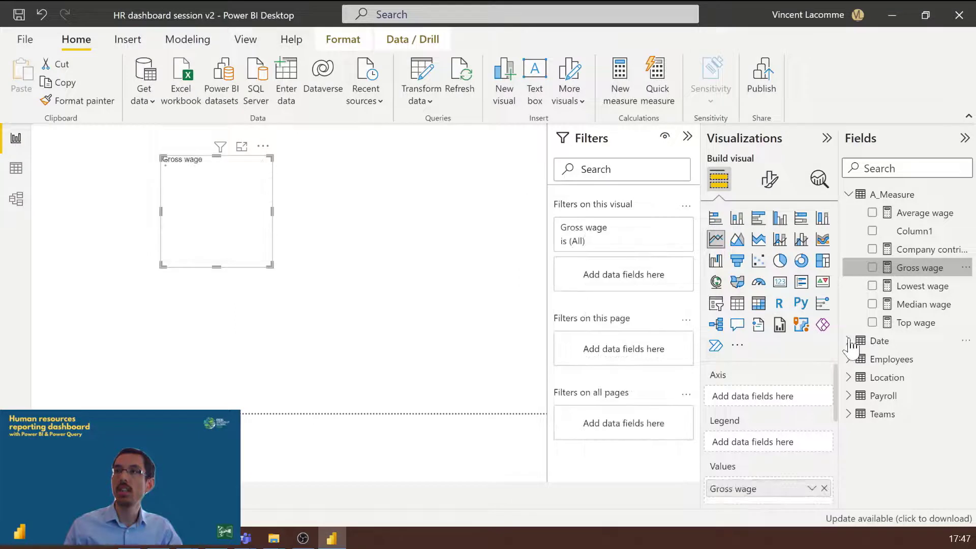
{"action": "left_click", "coordinate": [882, 340]}
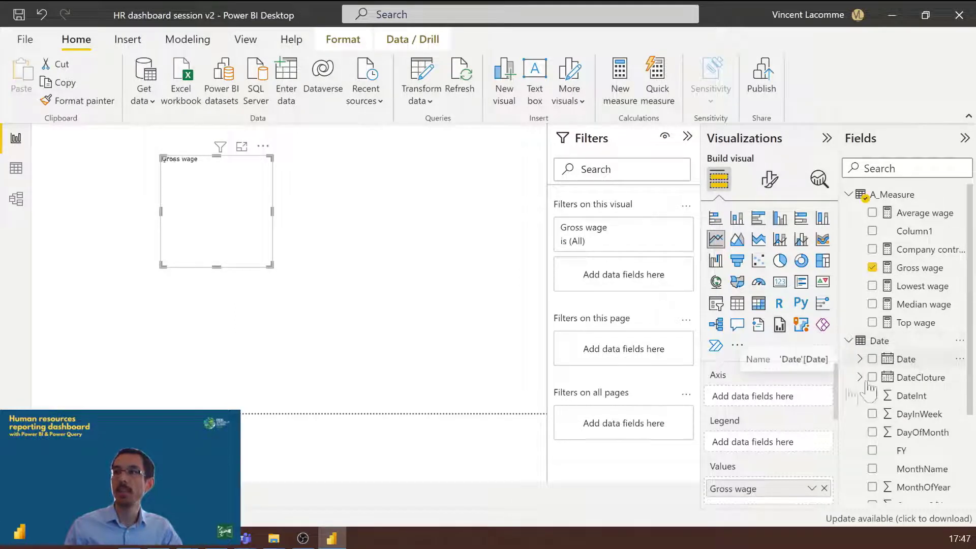
{"action": "left_click_drag", "start_coordinate": [905, 359], "coordinate": [270, 218]}
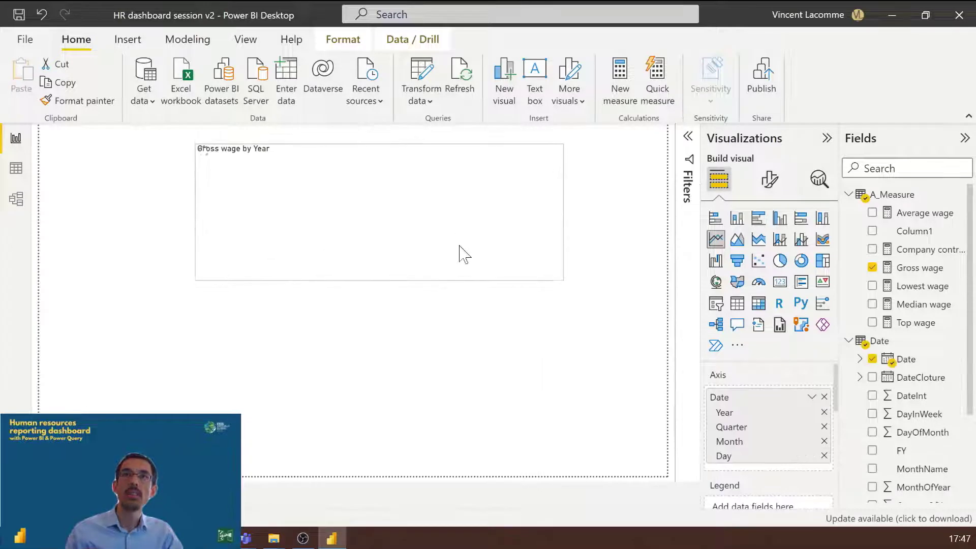
{"action": "left_click", "coordinate": [480, 352]}
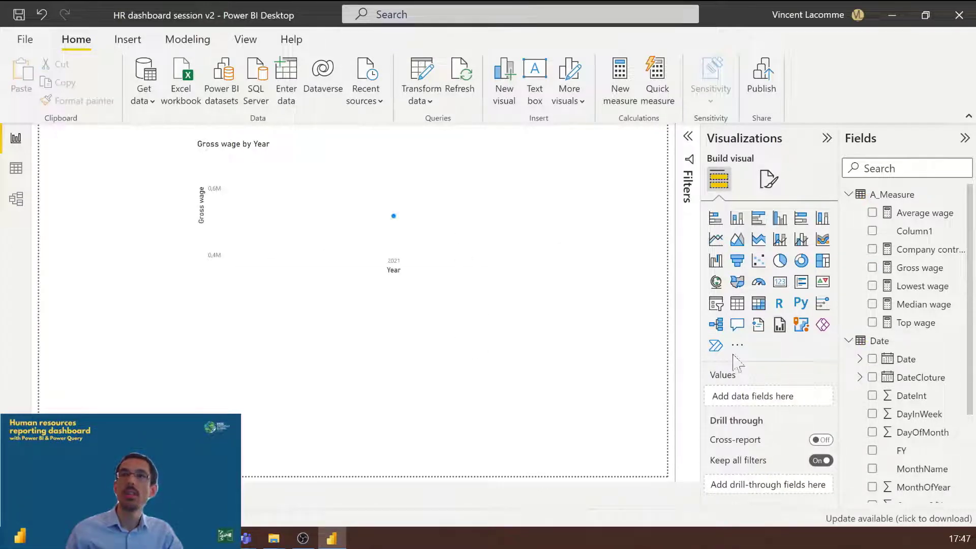
Step: Remove Quarter and Day from the line chart's date hierarchy and expand the axis to the month level
{"action": "left_click", "coordinate": [333, 264]}
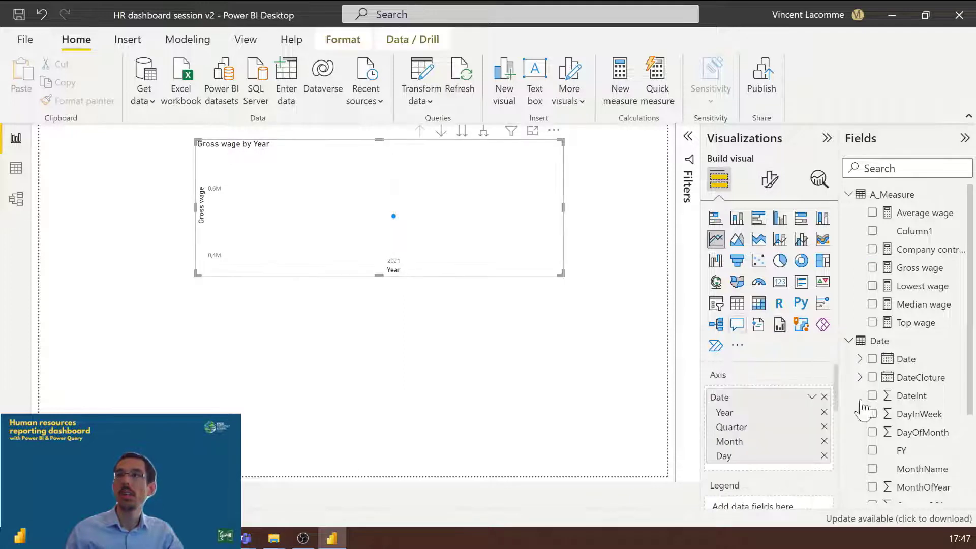
{"action": "left_click", "coordinate": [824, 427]}
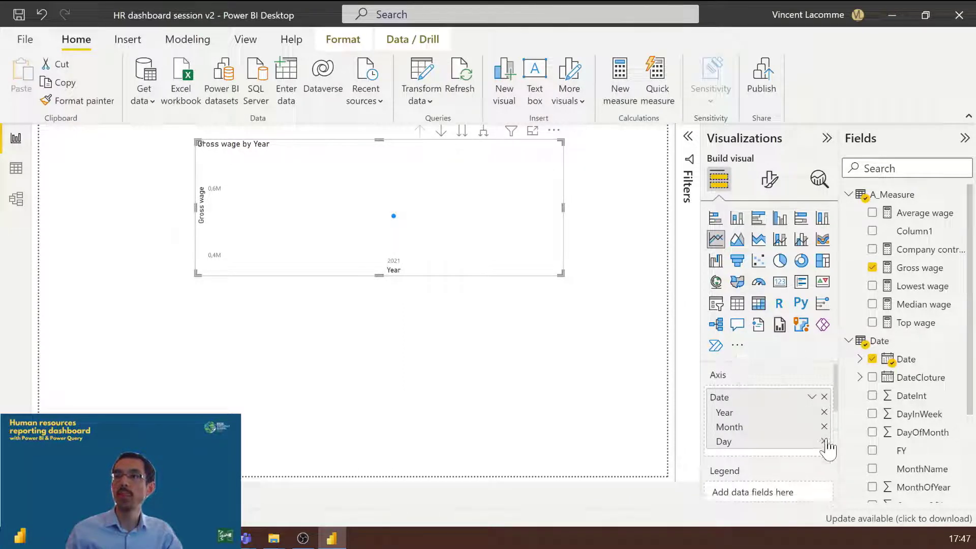
{"action": "left_click", "coordinate": [824, 441]}
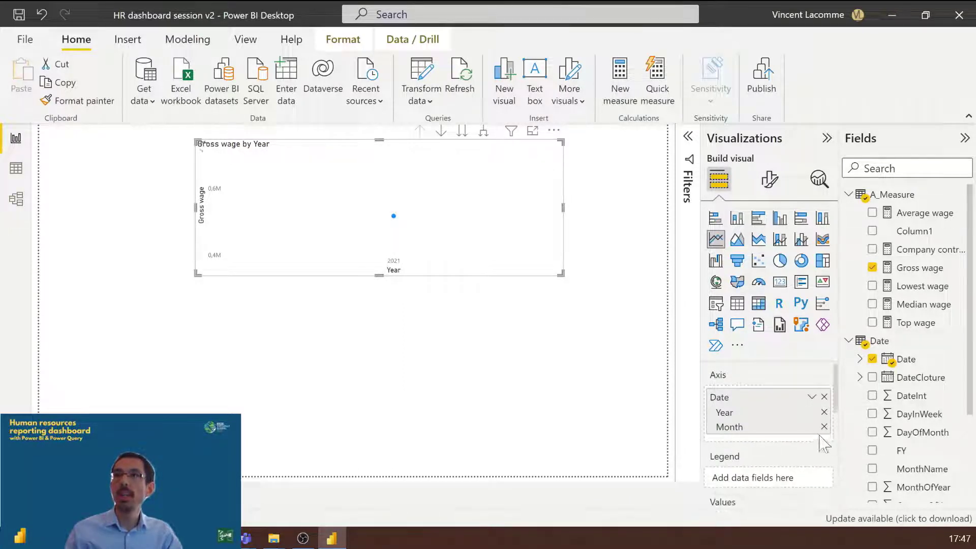
{"action": "left_click", "coordinate": [484, 133]}
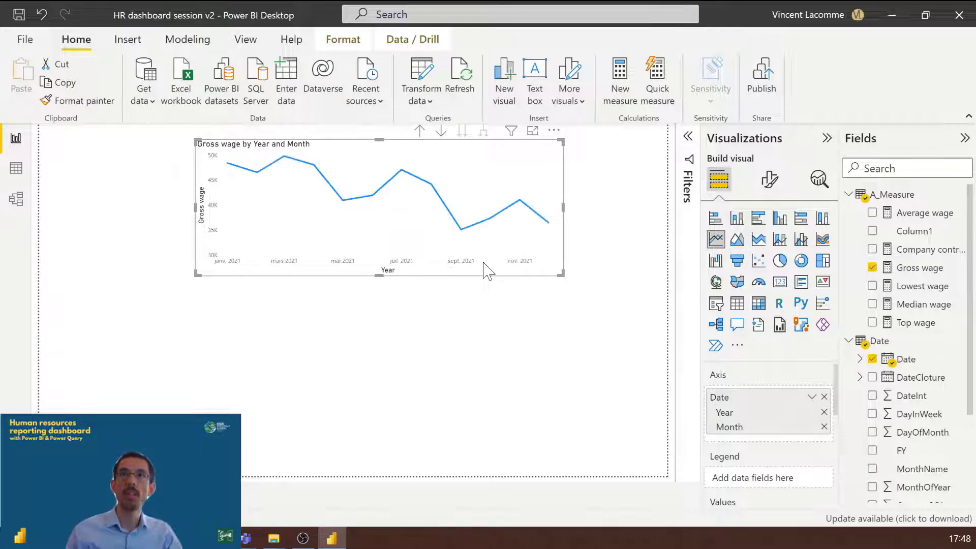
{"action": "left_click", "coordinate": [312, 313]}
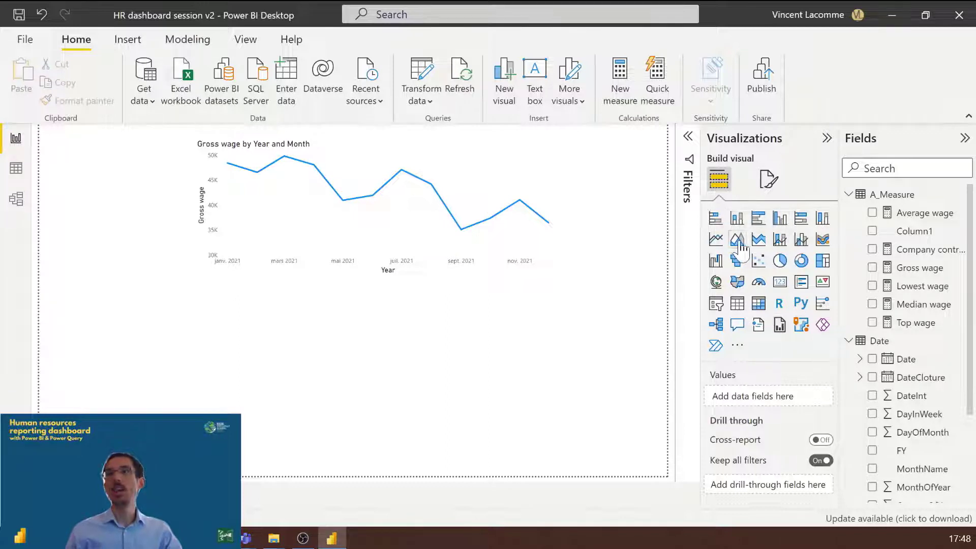
Step: Add a clustered column chart below the line chart with Gross wage and Company contribution as its values
{"action": "left_click", "coordinate": [789, 224]}
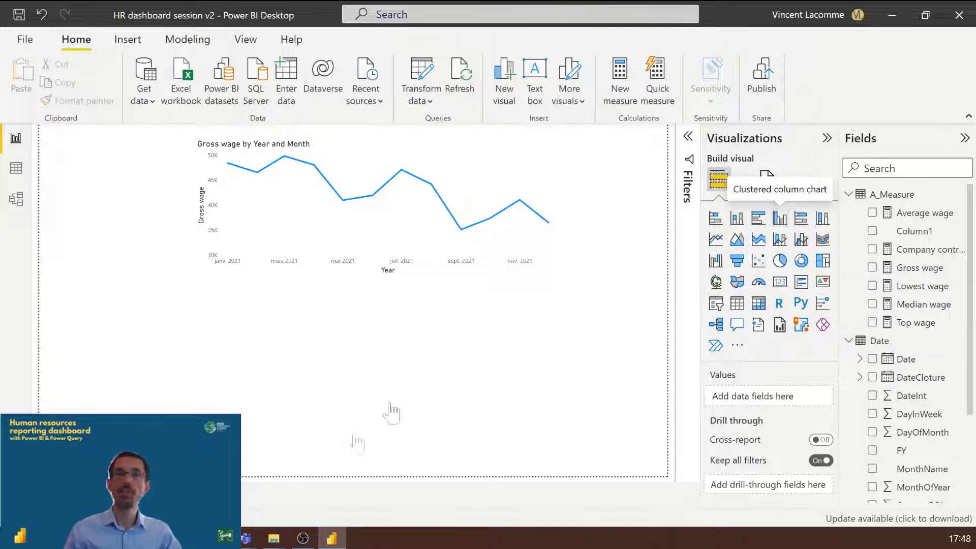
{"action": "left_click_drag", "start_coordinate": [195, 392], "coordinate": [279, 362]}
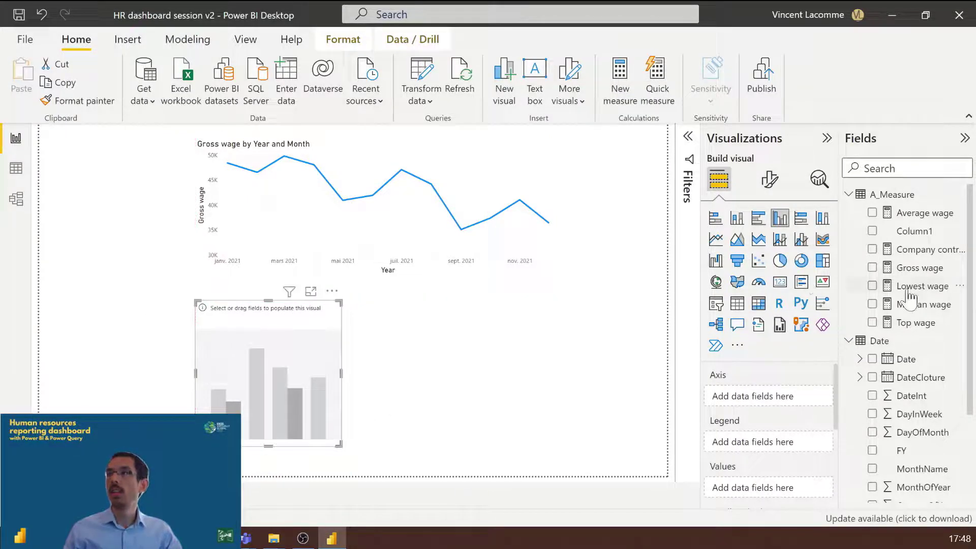
{"action": "left_click", "coordinate": [873, 268]}
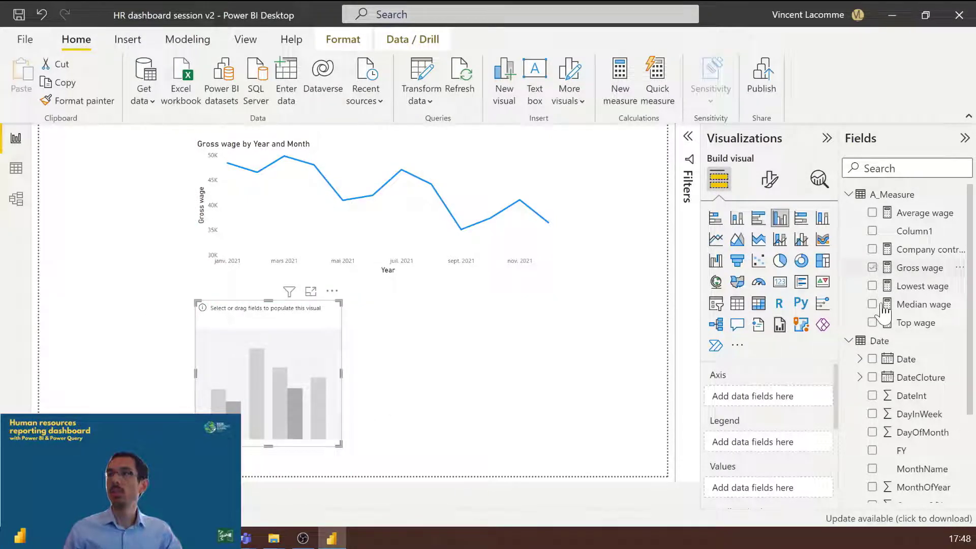
{"action": "left_click", "coordinate": [886, 250]}
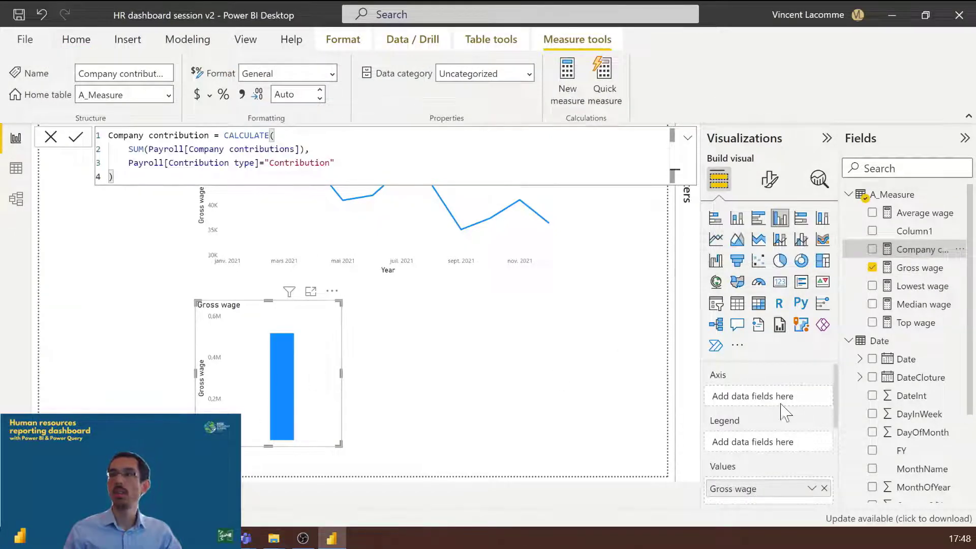
{"action": "scroll", "coordinate": [783, 411], "scroll_direction": "down", "scroll_amount": 1}
{"action": "left_click_drag", "start_coordinate": [886, 254], "coordinate": [768, 435]}
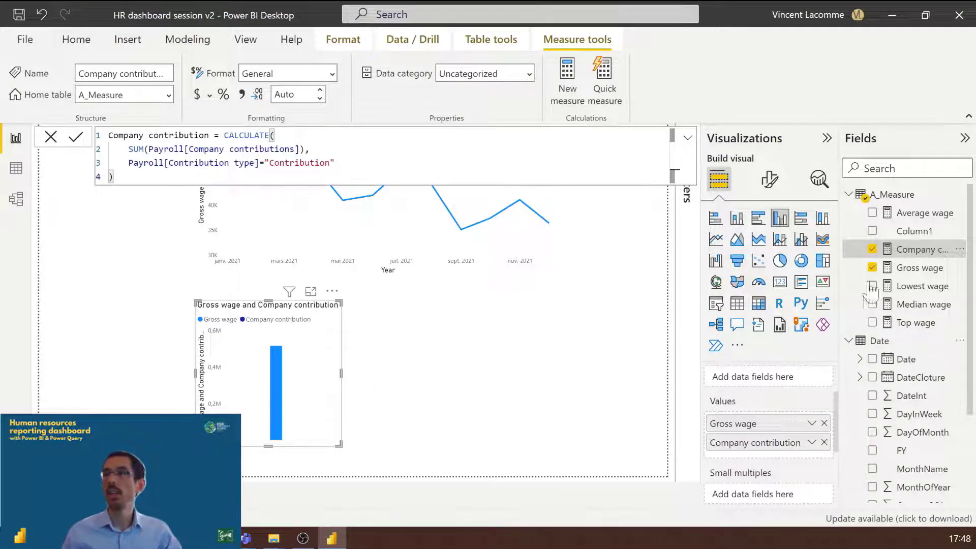
Step: Put Date on the column chart's axis without Quarter and Day, widen the chart, and expand it to the month level
{"action": "scroll", "coordinate": [905, 351], "scroll_direction": "down", "scroll_amount": 3}
{"action": "left_click_drag", "start_coordinate": [903, 238], "coordinate": [752, 402]}
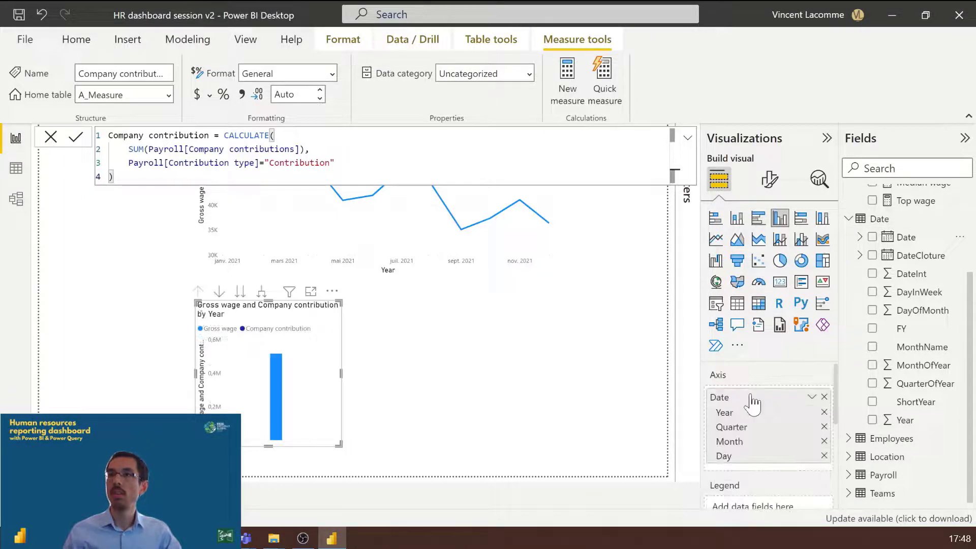
{"action": "left_click", "coordinate": [824, 427]}
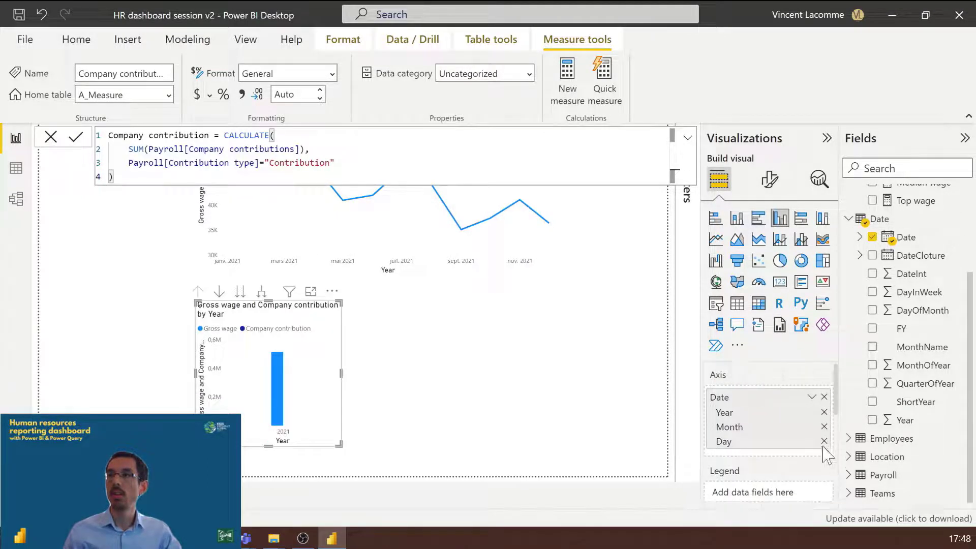
{"action": "left_click", "coordinate": [825, 441]}
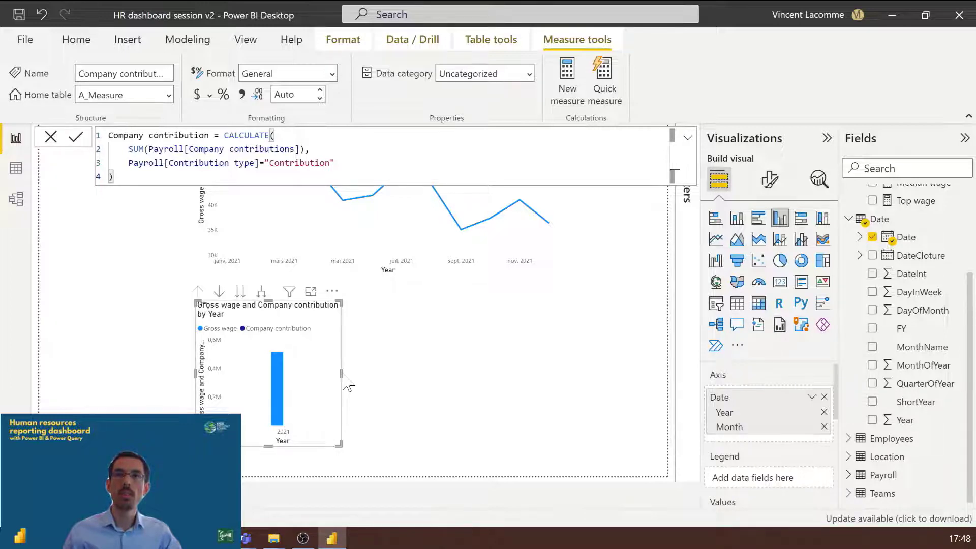
{"action": "left_click_drag", "start_coordinate": [340, 374], "coordinate": [416, 373]}
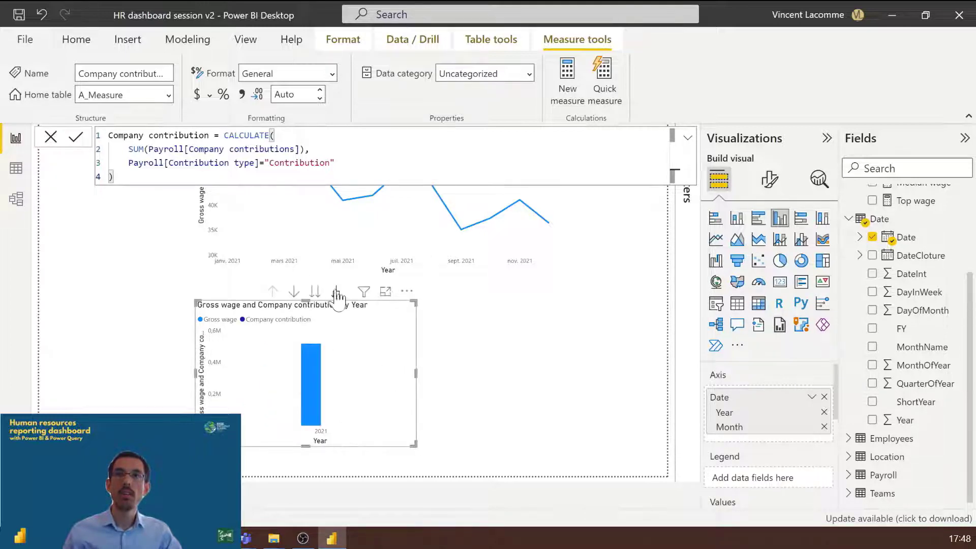
{"action": "left_click", "coordinate": [336, 292]}
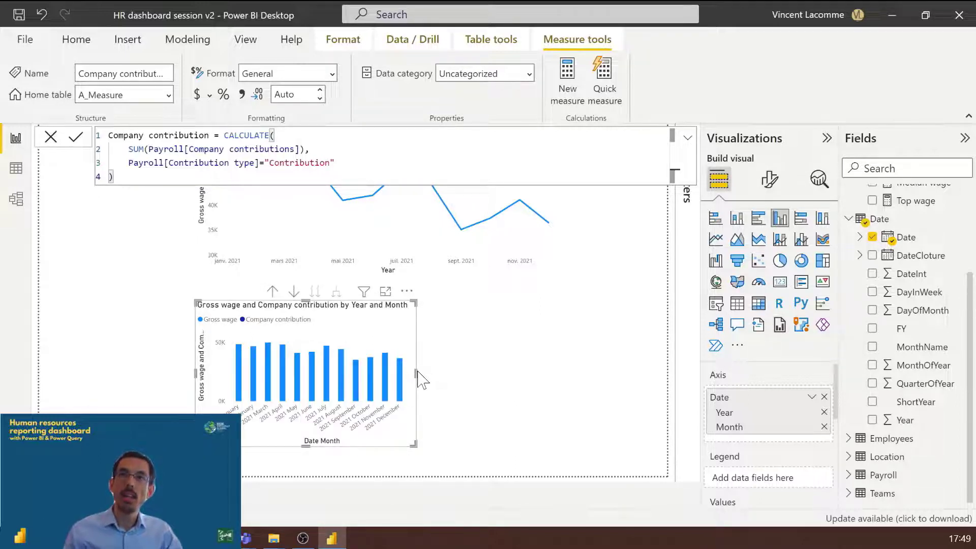
Step: Correct the Contribution type filter in the Company contribution measure to "Contributions"
{"action": "scroll", "coordinate": [926, 264], "scroll_direction": "up", "scroll_amount": 3}
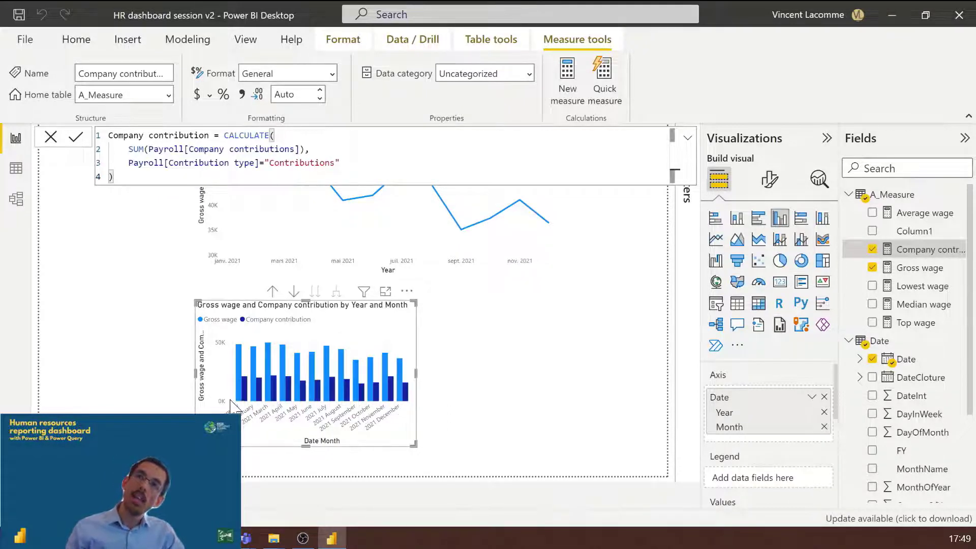
{"action": "left_click", "coordinate": [569, 387]}
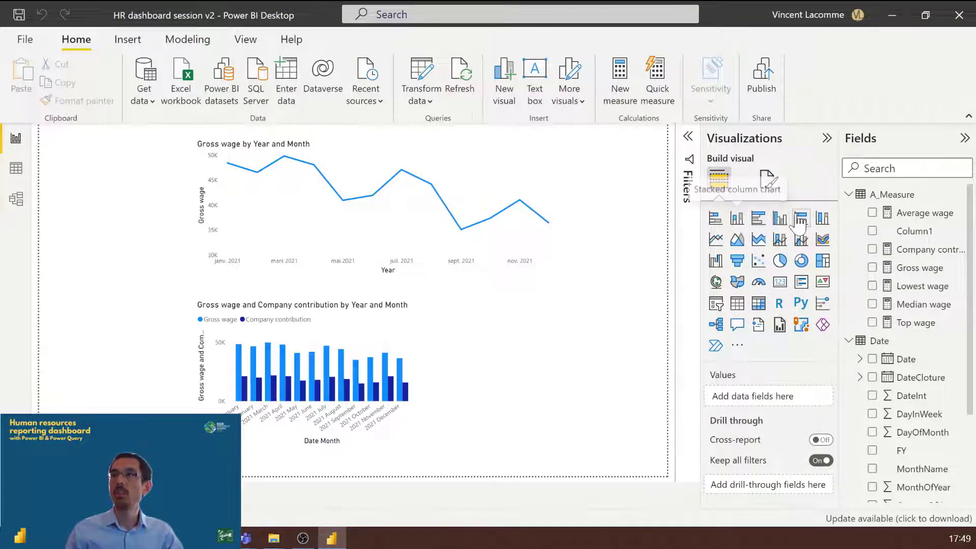
Step: Add a second clustered column chart and fit it into the free space beside the Gross wage and Company contribution chart
{"action": "left_click", "coordinate": [783, 221]}
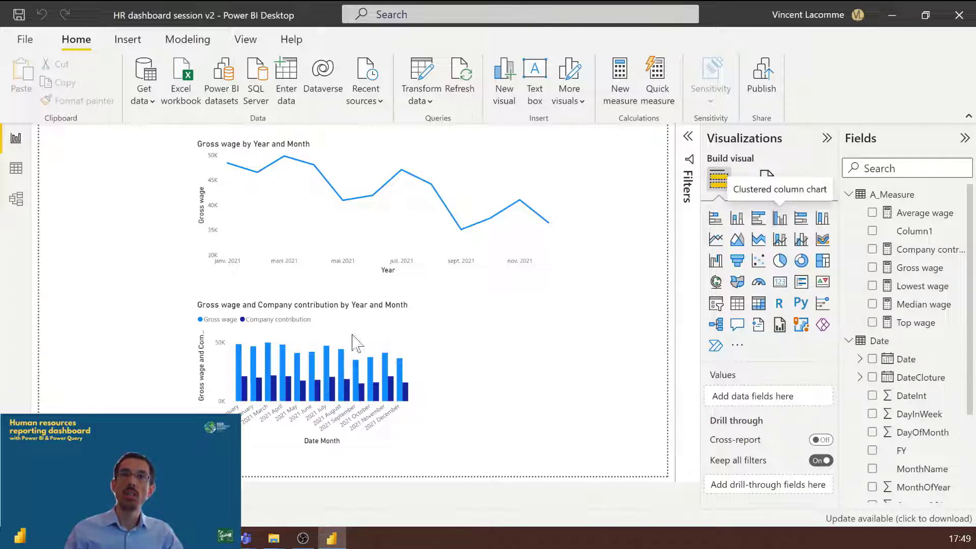
{"action": "left_click_drag", "start_coordinate": [534, 297], "coordinate": [529, 362]}
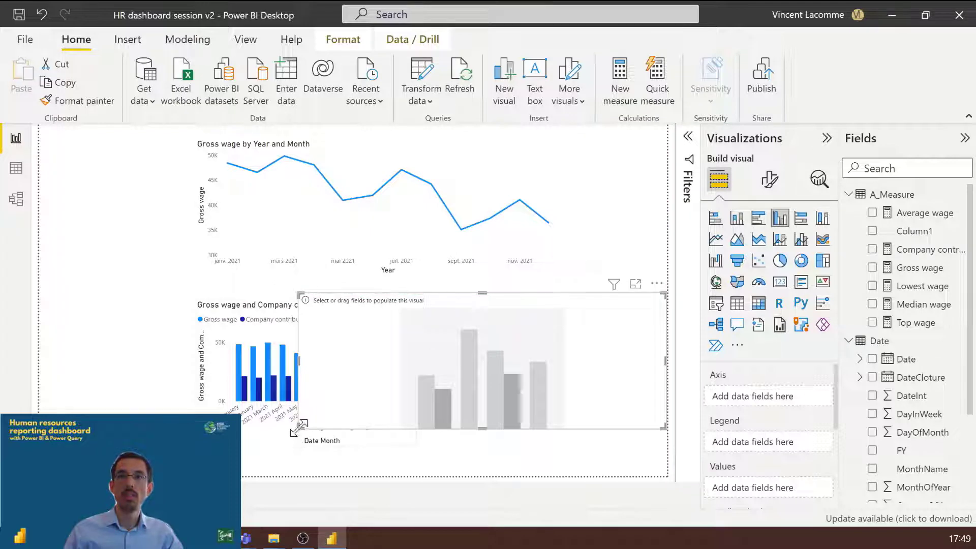
{"action": "left_click_drag", "start_coordinate": [299, 436], "coordinate": [431, 453]}
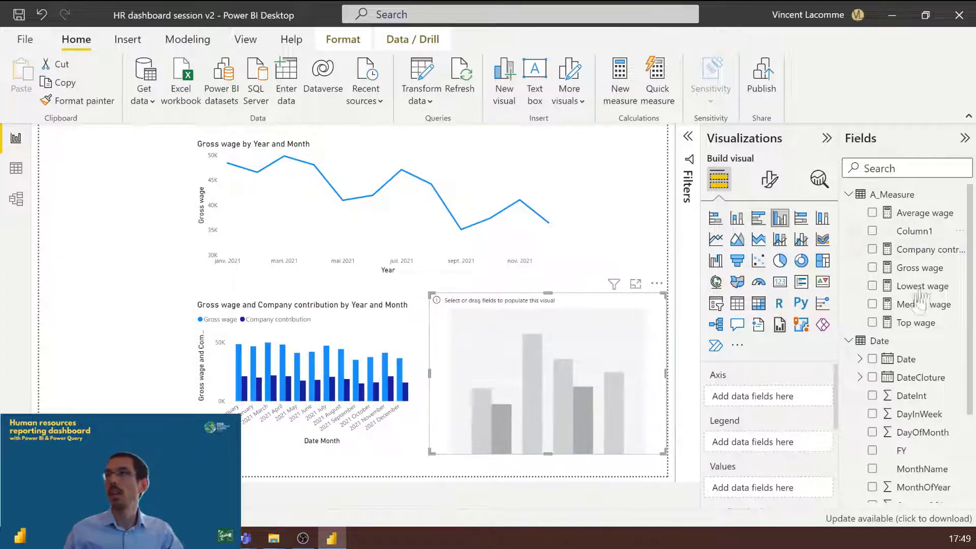
Step: Add the Lowest, Median, Top and Average wage measures to the new column chart, placing Average wage before Top wage
{"action": "left_click", "coordinate": [910, 268]}
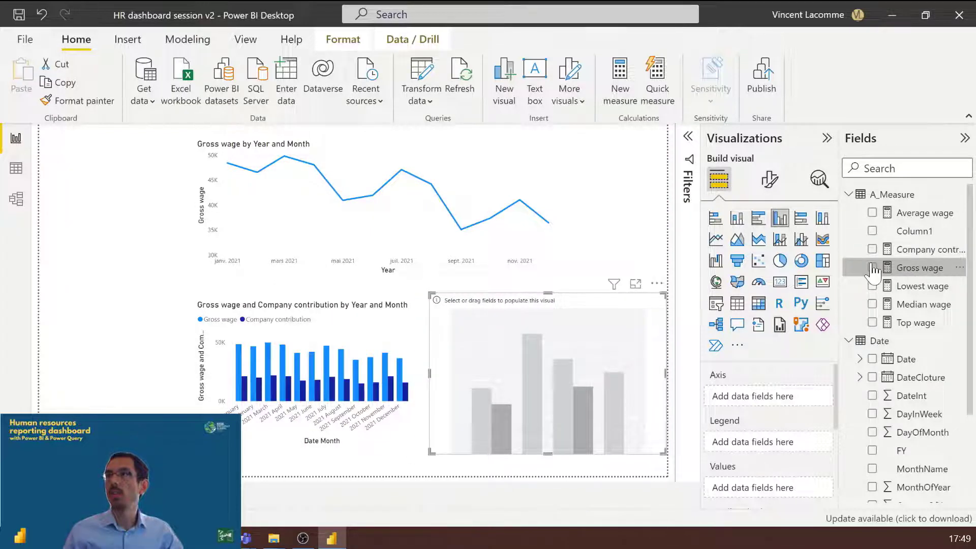
{"action": "left_click", "coordinate": [873, 286]}
{"action": "left_click", "coordinate": [873, 304]}
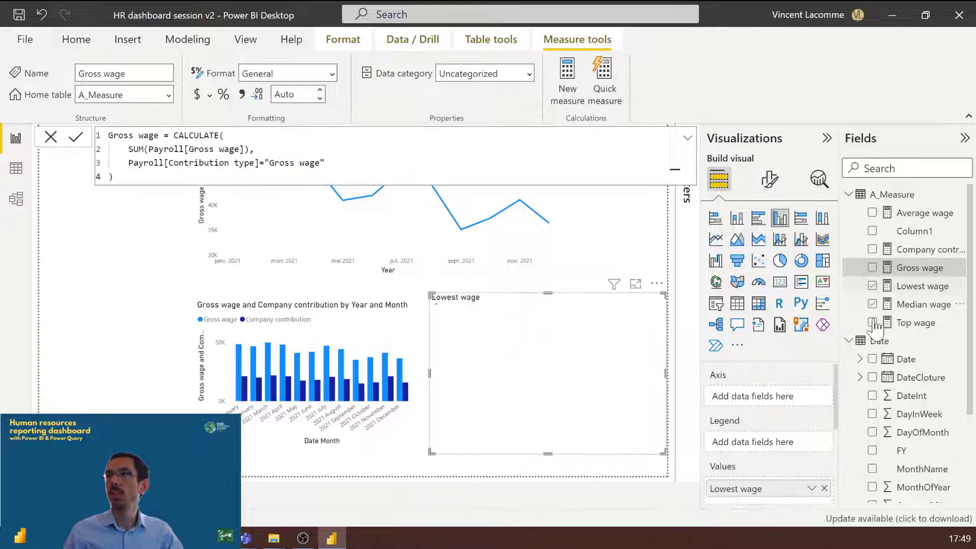
{"action": "left_click", "coordinate": [873, 322]}
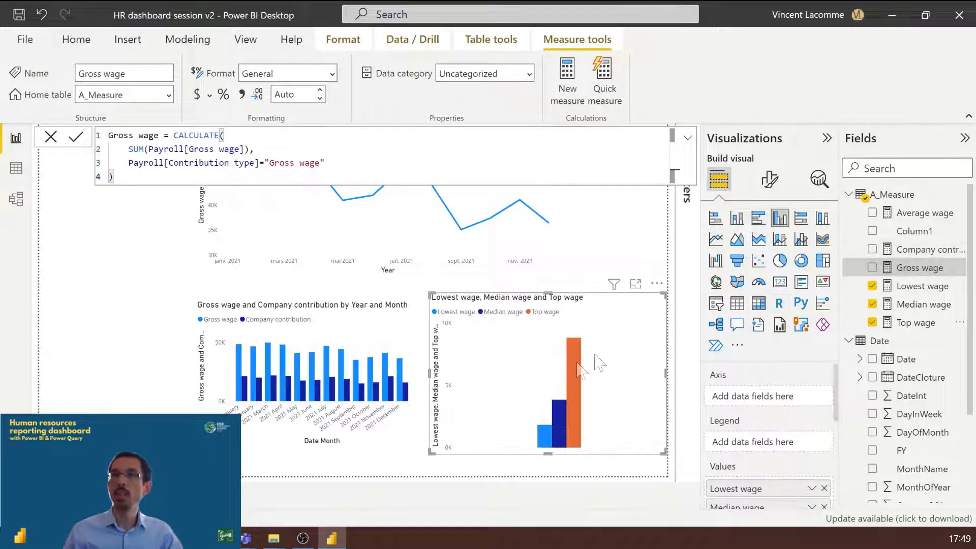
{"action": "left_click", "coordinate": [873, 213]}
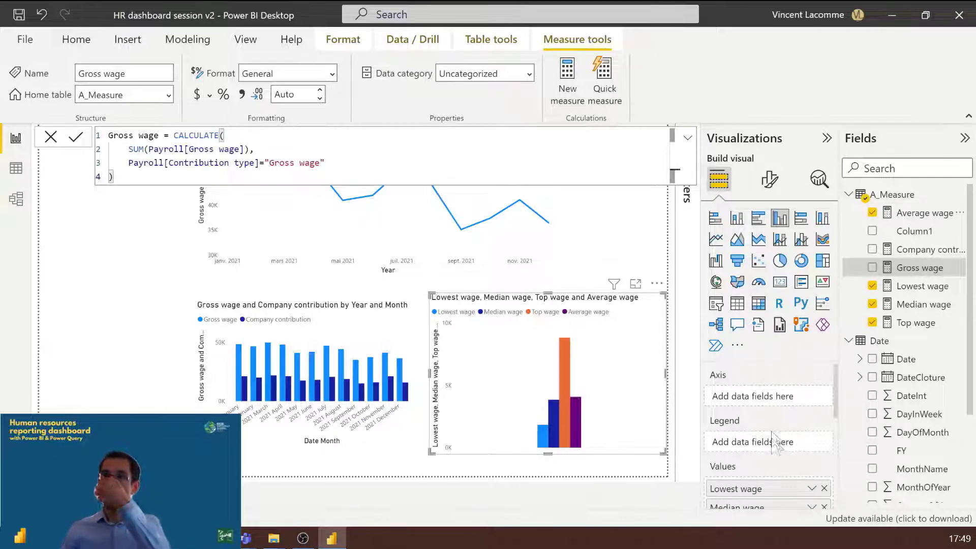
{"action": "scroll", "coordinate": [772, 435], "scroll_direction": "down", "scroll_amount": 3}
{"action": "left_click_drag", "start_coordinate": [772, 437], "coordinate": [750, 418]}
Step: Break the wage statistics chart down by Team Code from the Teams table on its axis
{"action": "scroll", "coordinate": [895, 386], "scroll_direction": "down", "scroll_amount": 3}
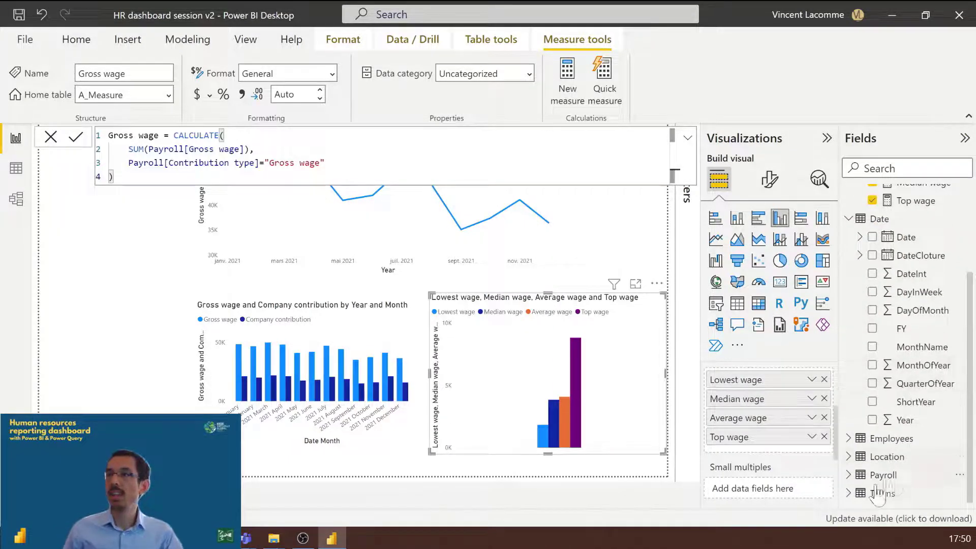
{"action": "left_click", "coordinate": [850, 494]}
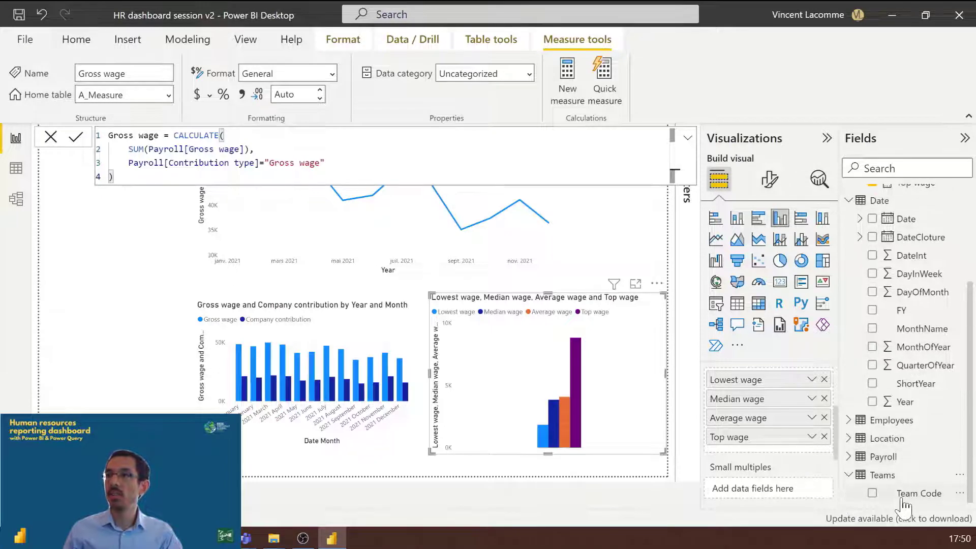
{"action": "left_click_drag", "start_coordinate": [908, 495], "coordinate": [785, 400]}
{"action": "scroll", "coordinate": [742, 464], "scroll_direction": "up", "scroll_amount": 3}
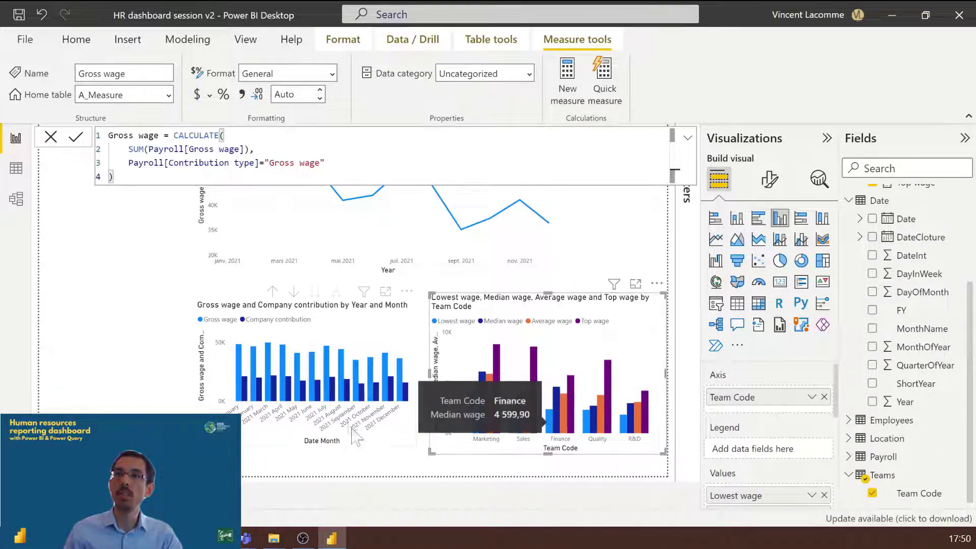
Step: Align the Gross wage and Company contribution chart with its neighbour's height and convert it to a stacked column chart
{"action": "left_click", "coordinate": [391, 331]}
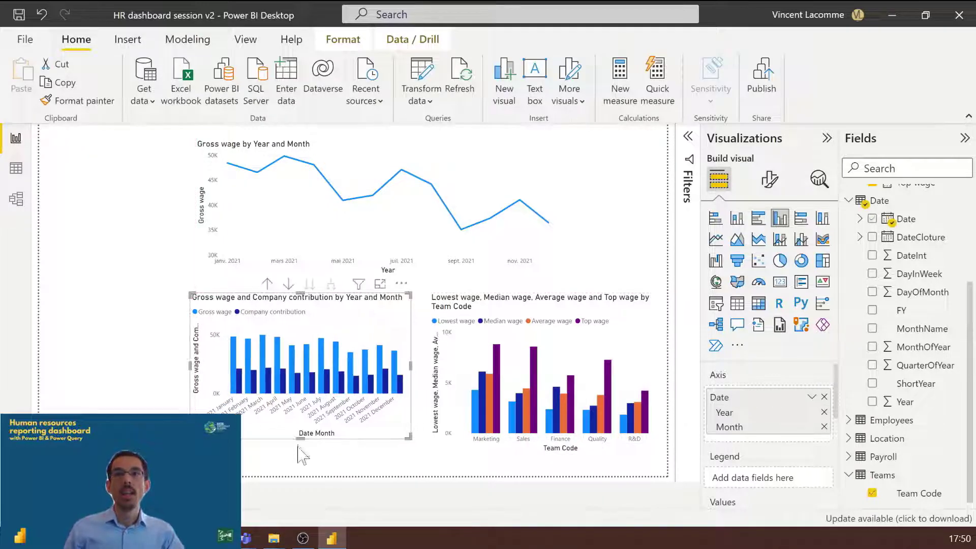
{"action": "left_click_drag", "start_coordinate": [299, 436], "coordinate": [299, 452]}
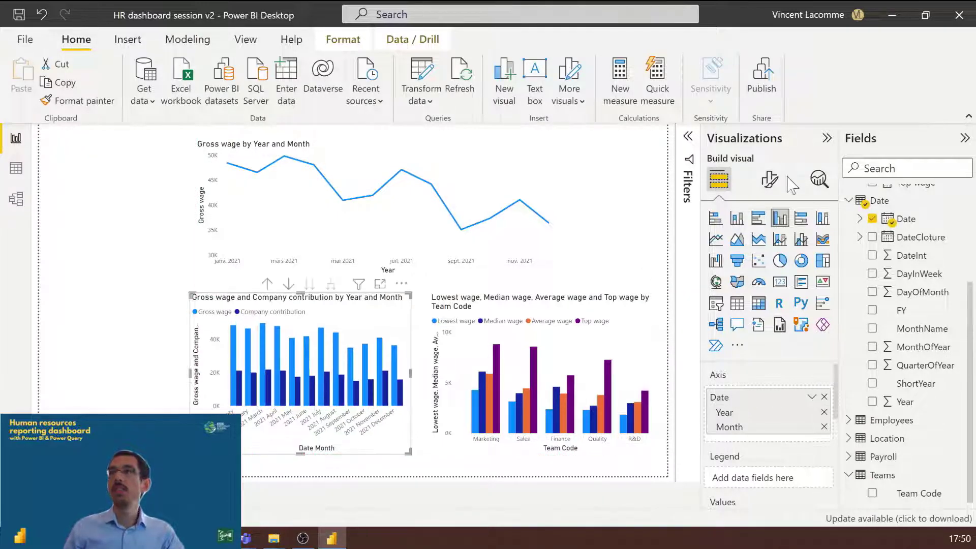
{"action": "left_click", "coordinate": [740, 223]}
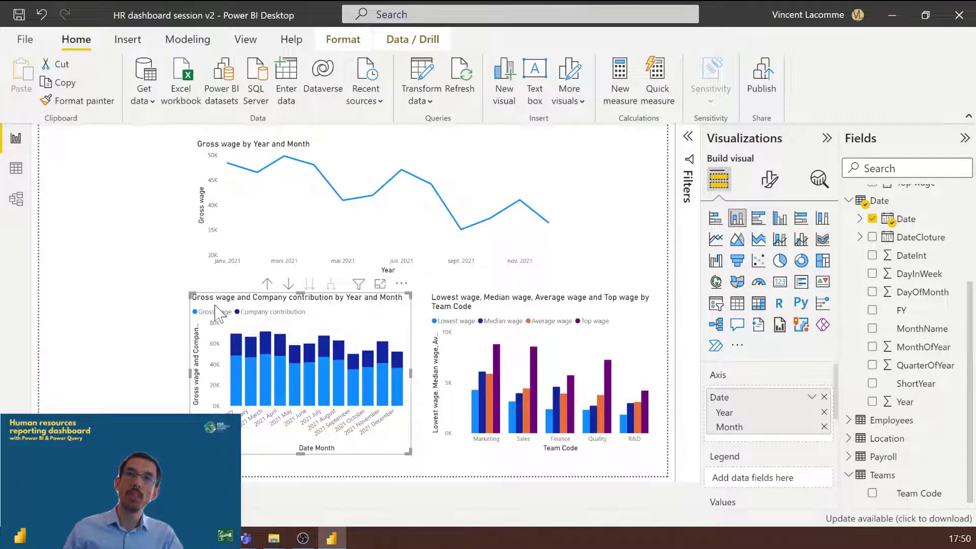
{"action": "left_click", "coordinate": [426, 466]}
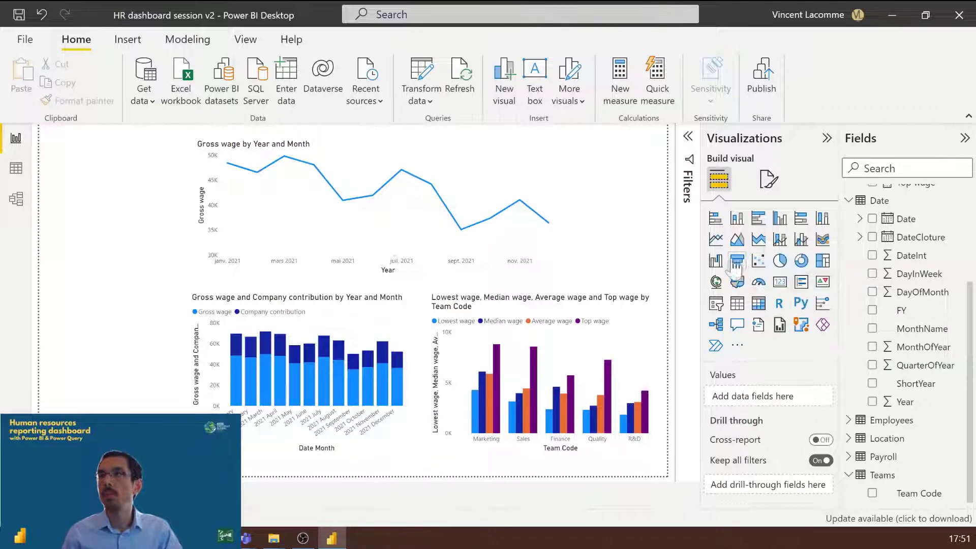
Step: Add a slicer to the report page based on Team Code from the Teams table
{"action": "left_click", "coordinate": [716, 304]}
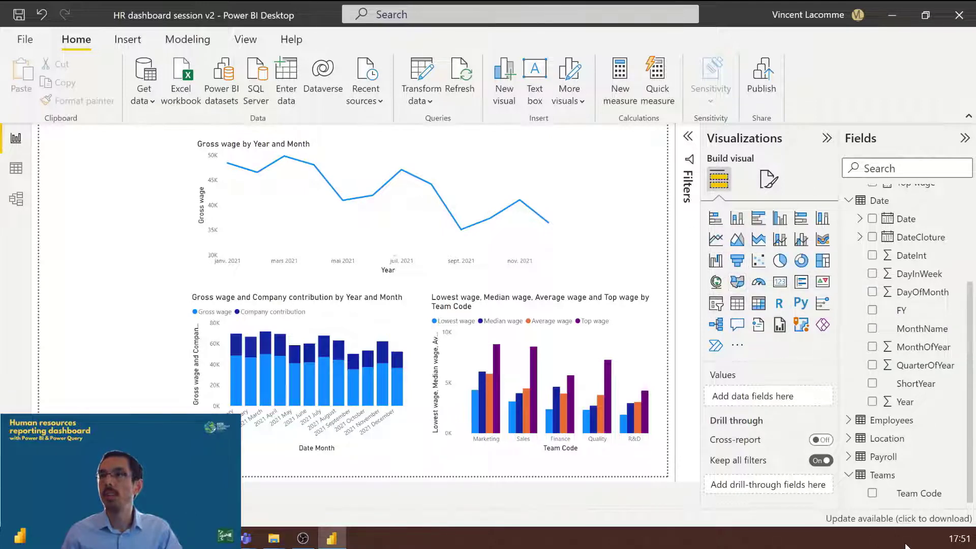
{"action": "left_click", "coordinate": [872, 494]}
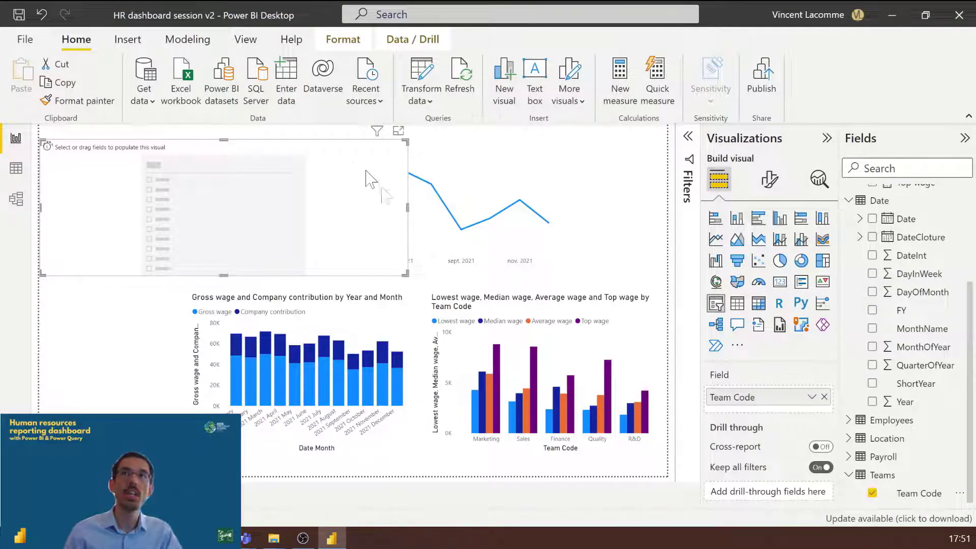
{"action": "left_click", "coordinate": [286, 132]}
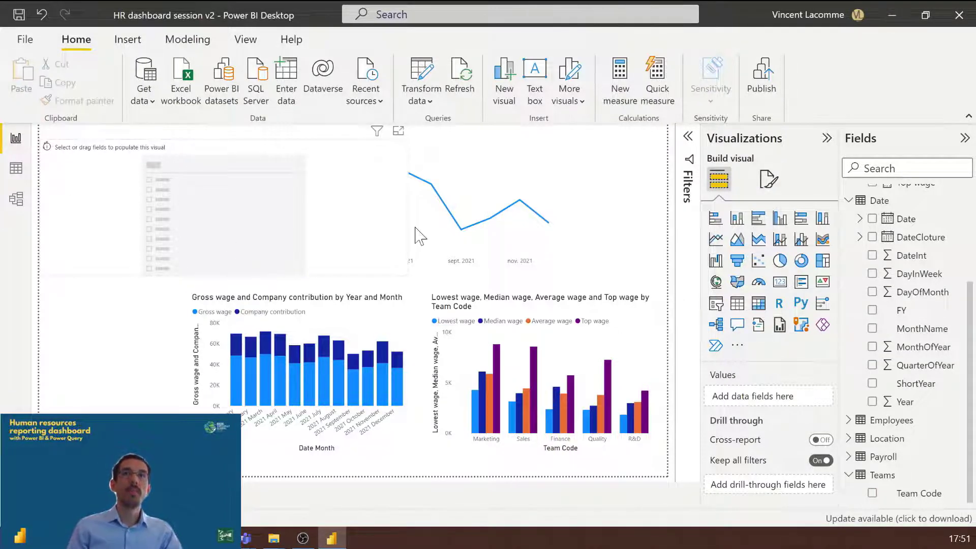
Step: Shrink the Team Code slicer to fit the free space beside the charts and clear its Marketing selection
{"action": "left_click", "coordinate": [404, 272]}
{"action": "left_click_drag", "start_coordinate": [404, 272], "coordinate": [135, 366]}
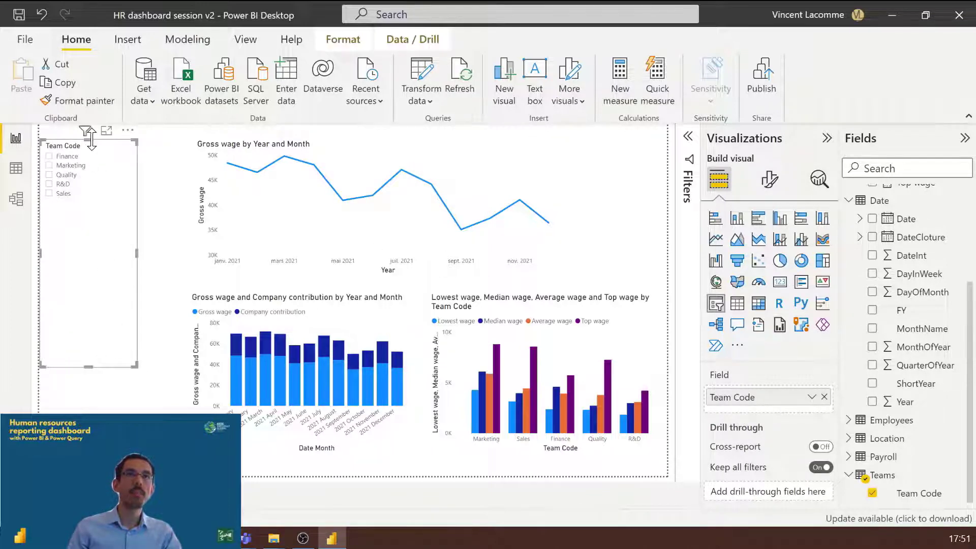
{"action": "left_click_drag", "start_coordinate": [87, 138], "coordinate": [104, 249]}
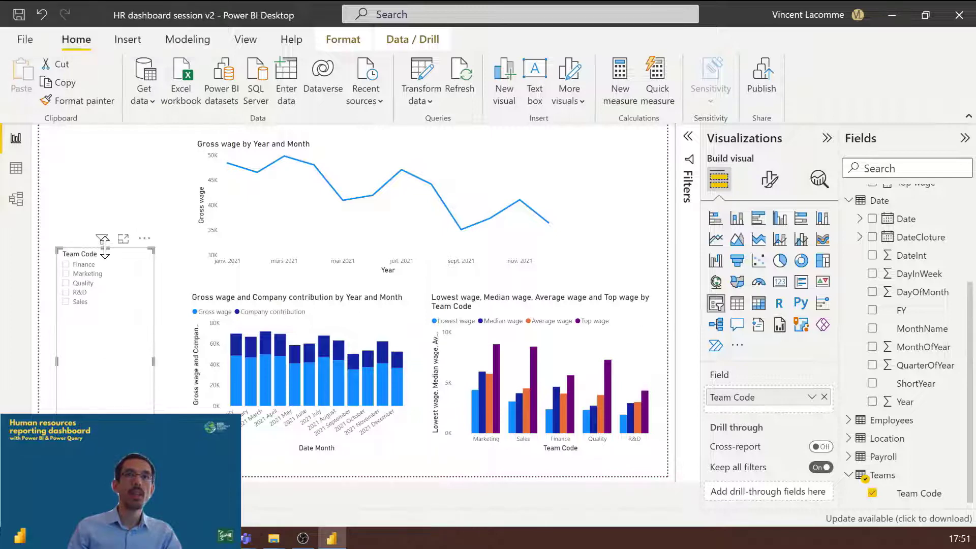
{"action": "mouse_move", "coordinate": [101, 379]}
{"action": "left_mouse_down"}
{"action": "mouse_move", "coordinate": [122, 389]}
{"action": "mouse_move", "coordinate": [113, 382]}
{"action": "left_mouse_up"}
{"action": "left_click_drag", "start_coordinate": [135, 415], "coordinate": [101, 314]}
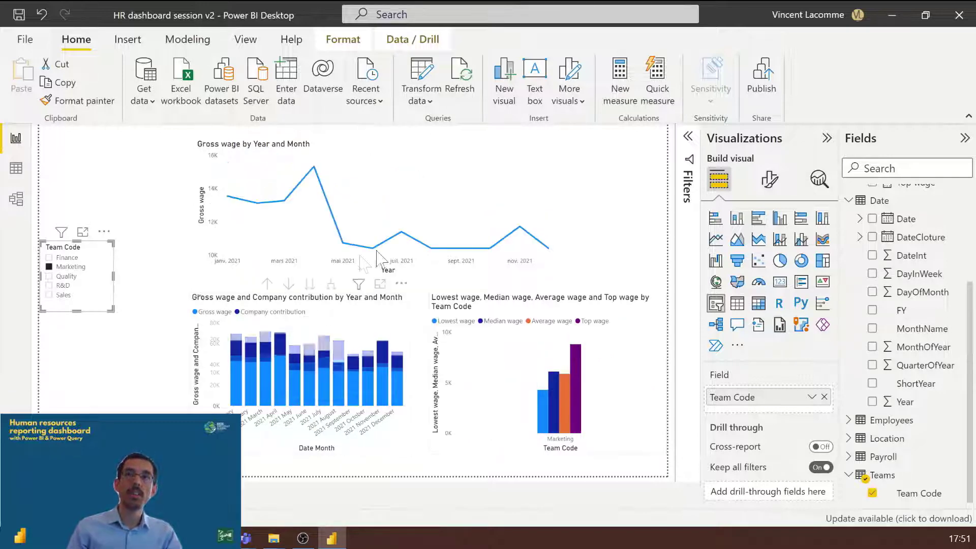
{"action": "left_click", "coordinate": [94, 248]}
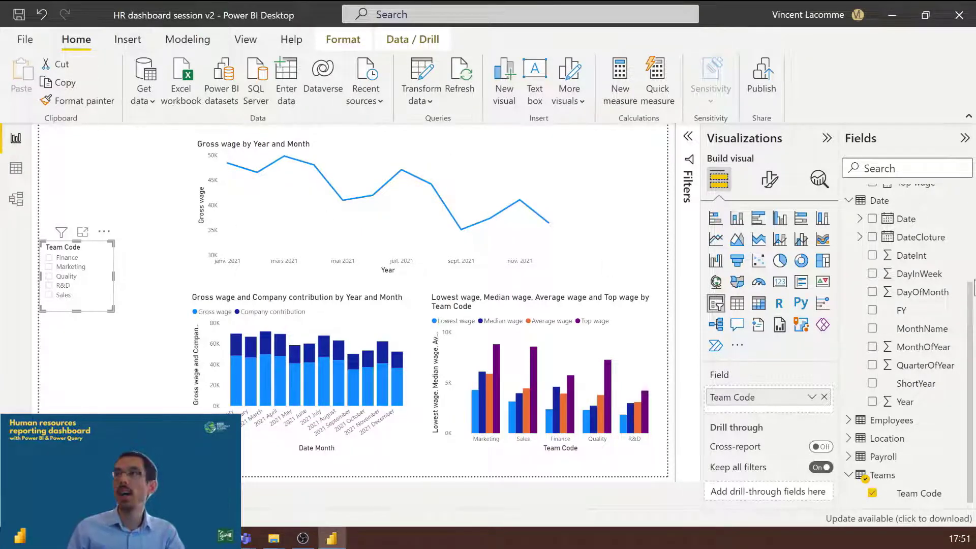
Step: Add a card showing the Gross wage measure and place it above the Team Code slicer, beside the line chart
{"action": "left_click", "coordinate": [603, 259]}
{"action": "scroll", "coordinate": [941, 288], "scroll_direction": "up", "scroll_amount": 3}
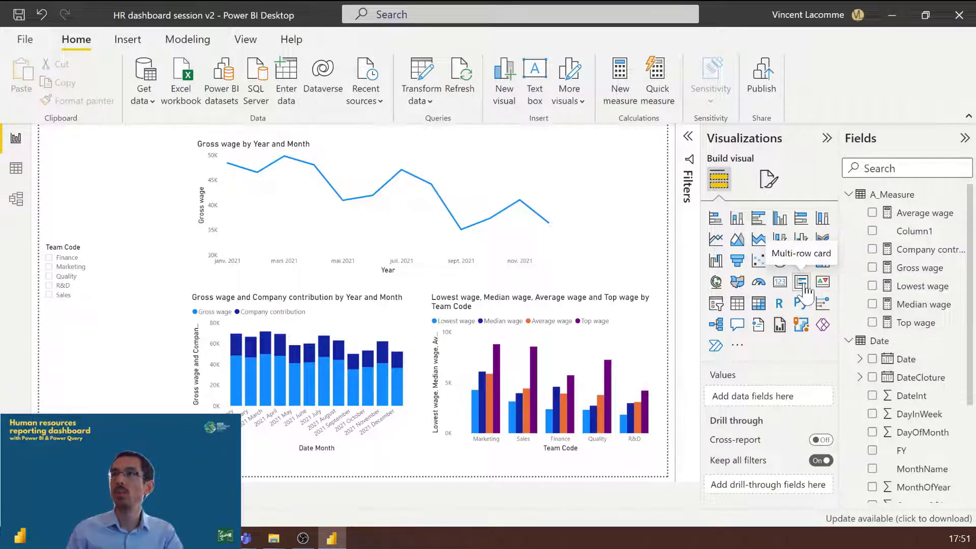
{"action": "left_click", "coordinate": [781, 284]}
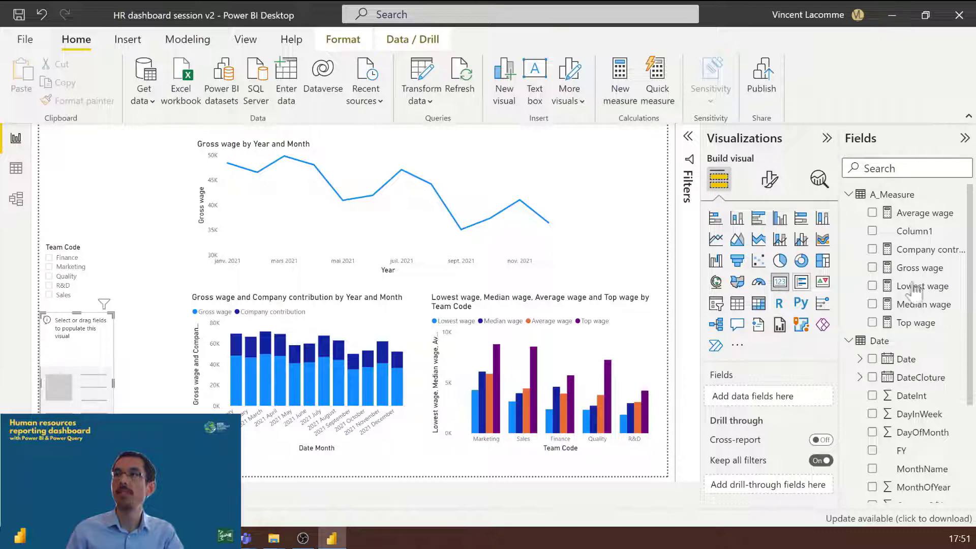
{"action": "left_click", "coordinate": [873, 268]}
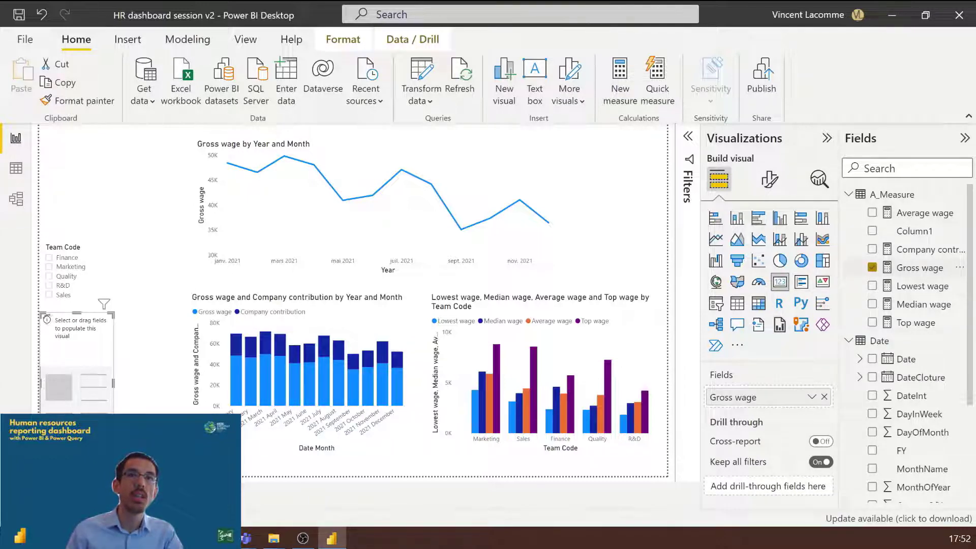
{"action": "key", "text": "Delete"}
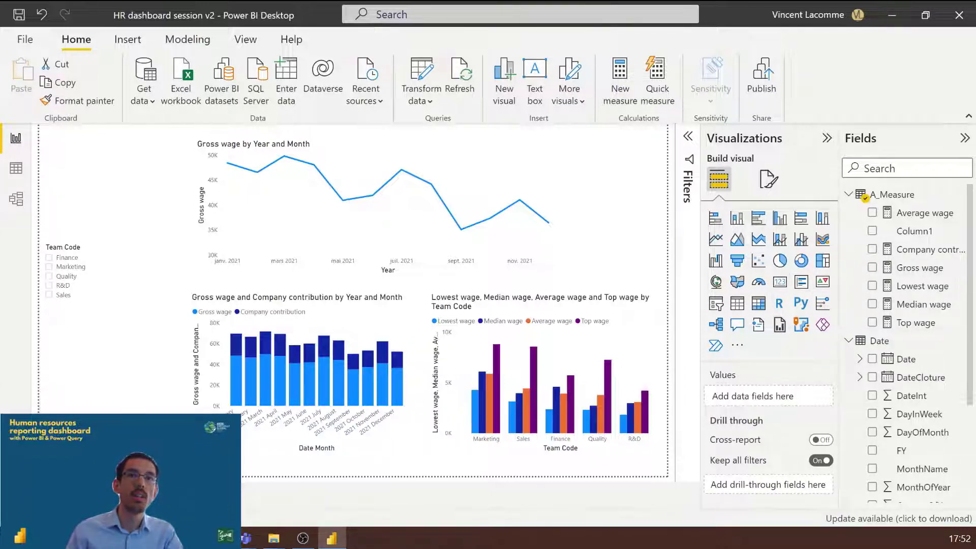
{"action": "key", "text": "ctrl+z"}
{"action": "left_click_drag", "start_coordinate": [113, 453], "coordinate": [103, 185]}
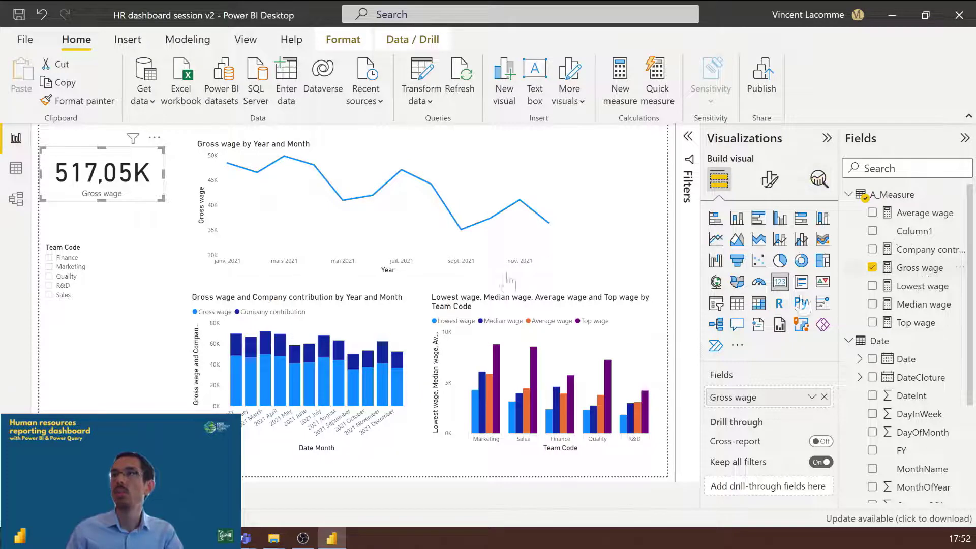
Step: Add an Average wage card directly under the Gross wage card and move the Team Code slicer down below it
{"action": "left_click", "coordinate": [127, 227]}
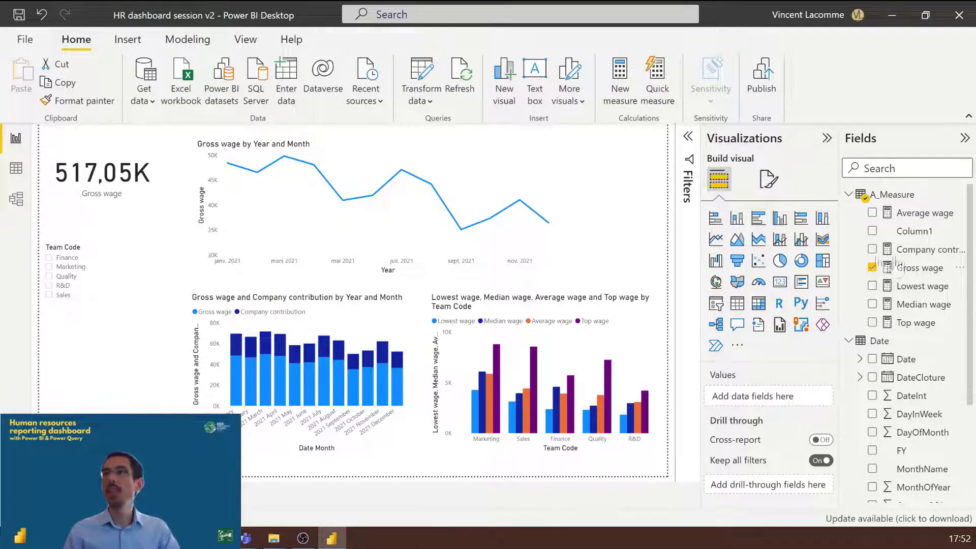
{"action": "left_click", "coordinate": [780, 281]}
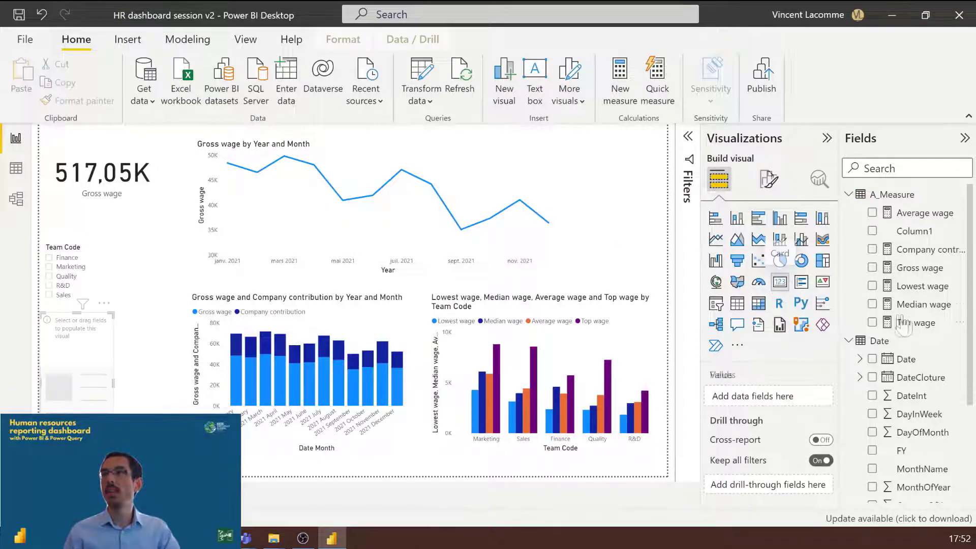
{"action": "left_click", "coordinate": [872, 212]}
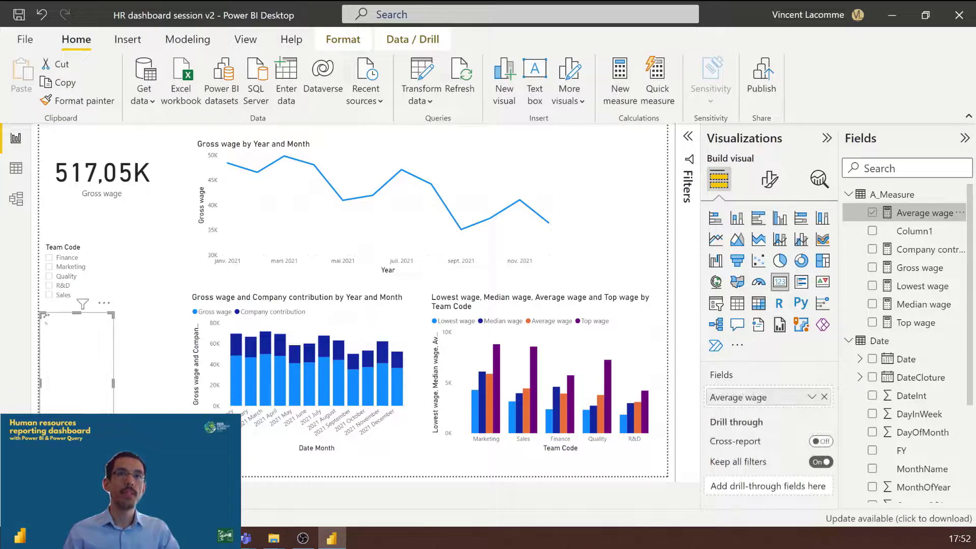
{"action": "left_click_drag", "start_coordinate": [142, 405], "coordinate": [109, 245]}
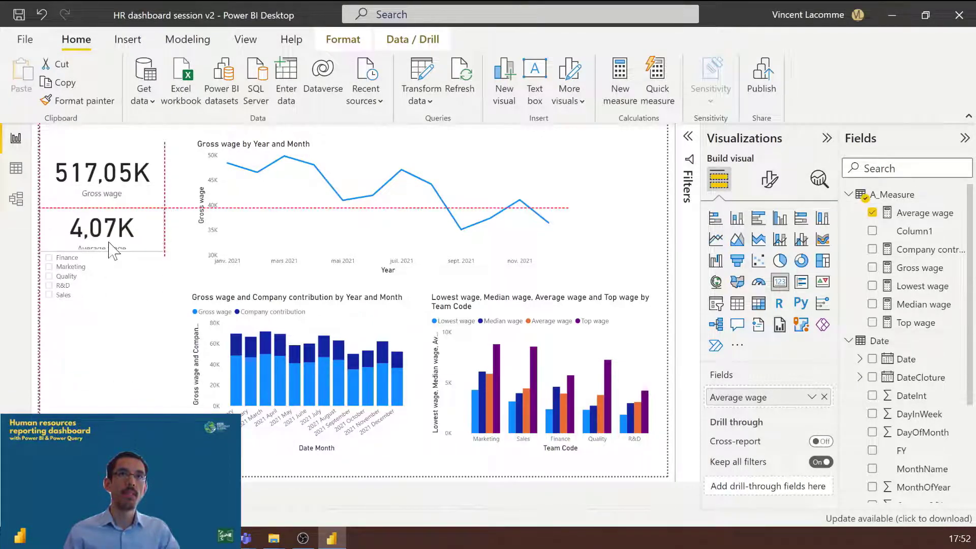
{"action": "left_click_drag", "start_coordinate": [87, 309], "coordinate": [87, 361]}
{"action": "left_click", "coordinate": [156, 463]}
Step: Rename the report page as Dashboard
{"action": "double_click", "coordinate": [88, 496]}
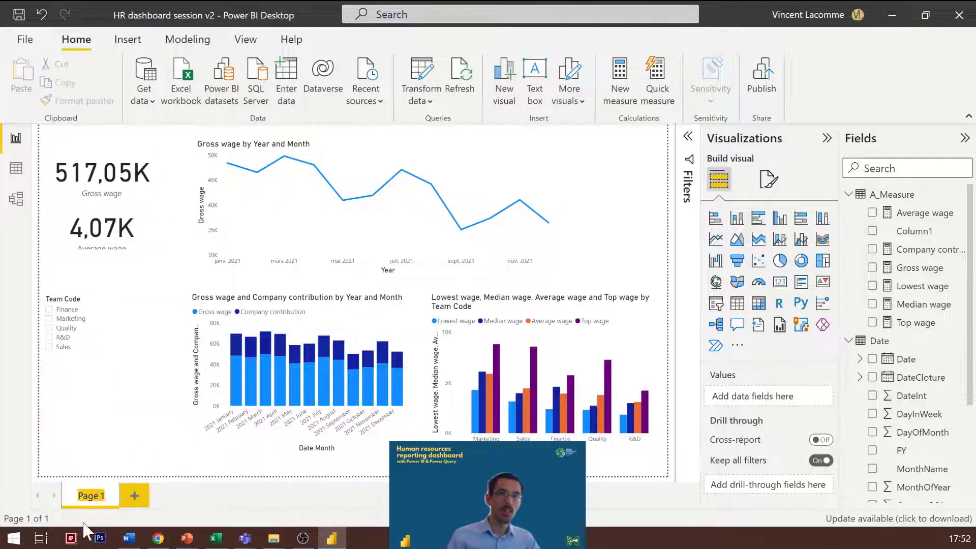
{"action": "type", "text": "Dashb"}
{"action": "type", "text": "oard"}
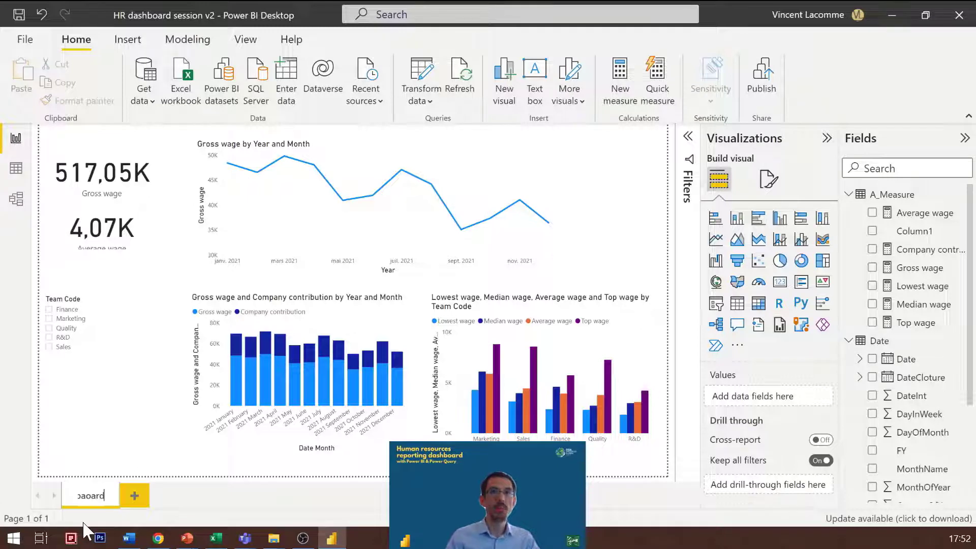
{"action": "key", "text": "BackSpace"}
{"action": "key", "text": "BackSpace"}
{"action": "key", "text": "BackSpace"}
{"action": "key", "text": "BackSpace"}
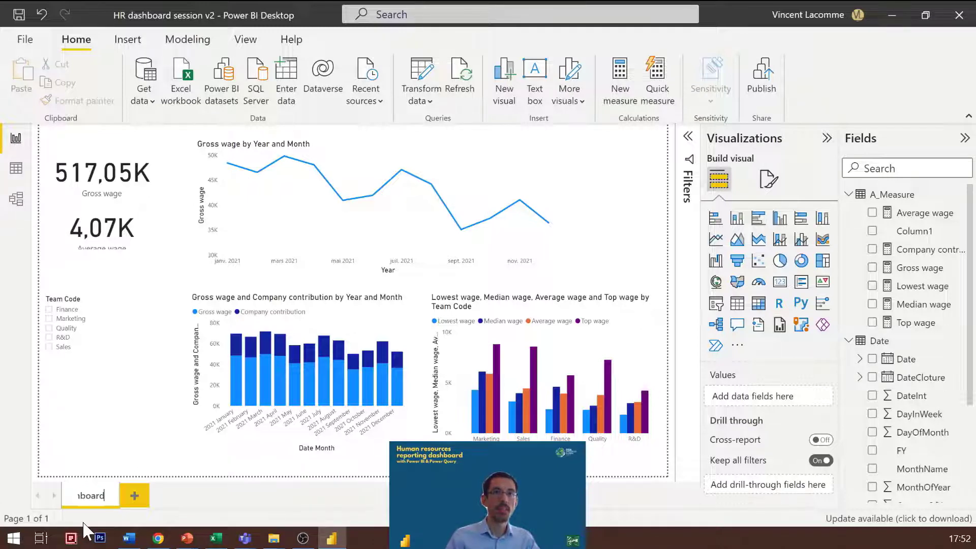
{"action": "type", "text": "oard"}
{"action": "key", "text": "Return"}
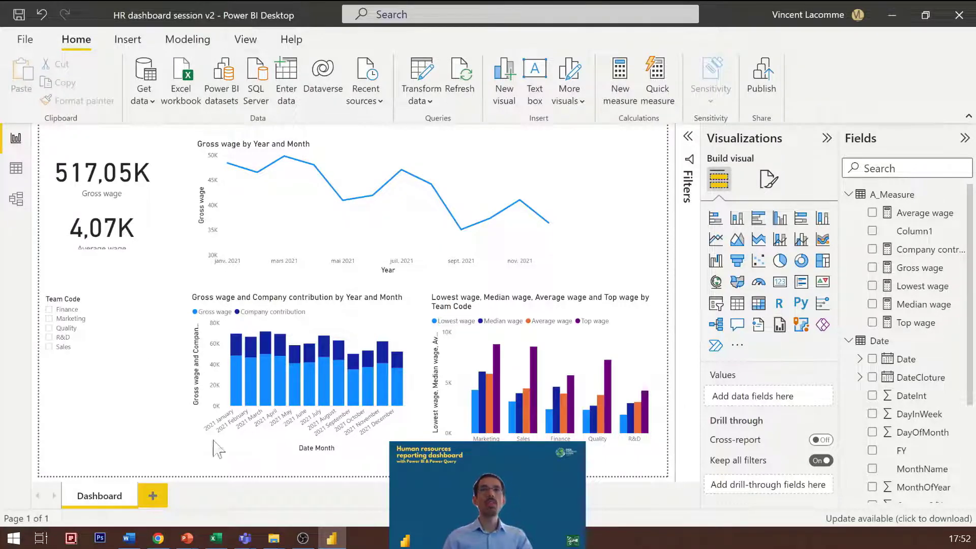
Step: Add a new report page and insert an empty matrix visual on it, with the filter options expanded
{"action": "left_click", "coordinate": [153, 496]}
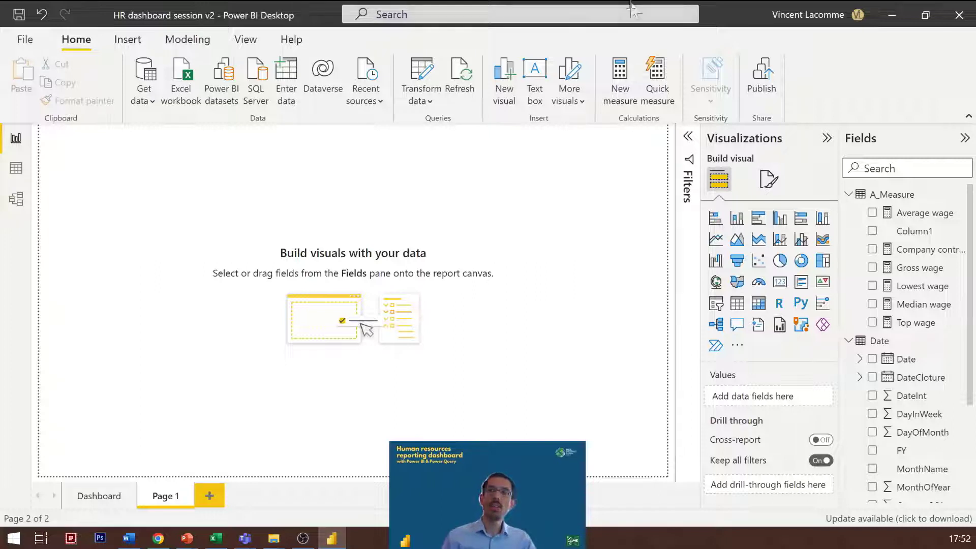
{"action": "left_click", "coordinate": [690, 145]}
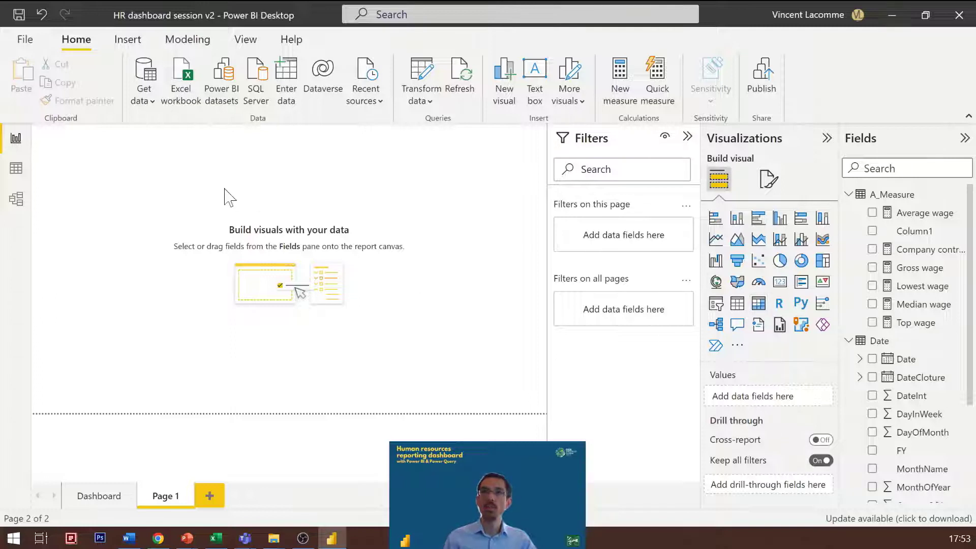
{"action": "left_click", "coordinate": [759, 304]}
Step: Fill the matrix with Full name from Employees as rows and Gross wage as values, and make it taller
{"action": "scroll", "coordinate": [913, 336], "scroll_direction": "down", "scroll_amount": 3}
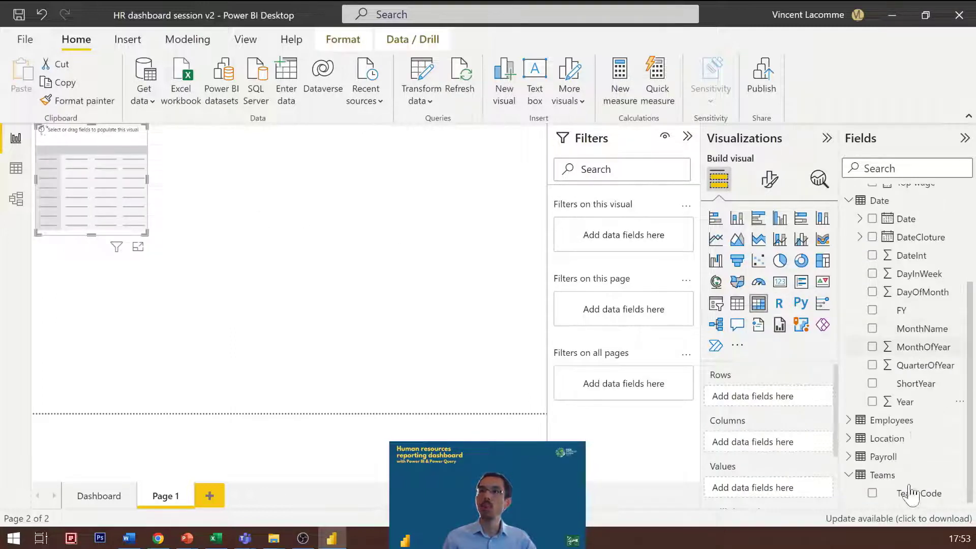
{"action": "left_click", "coordinate": [850, 422]}
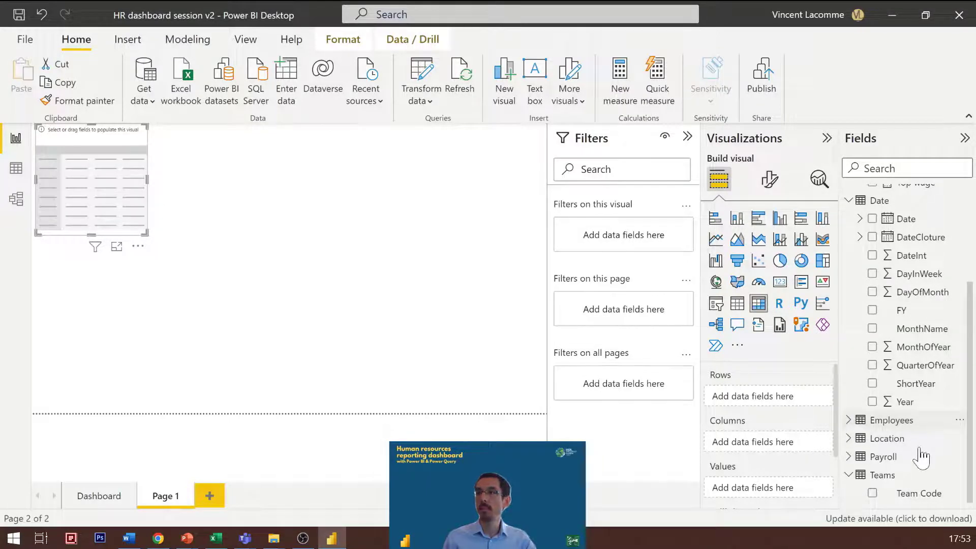
{"action": "scroll", "coordinate": [919, 456], "scroll_direction": "down", "scroll_amount": 5}
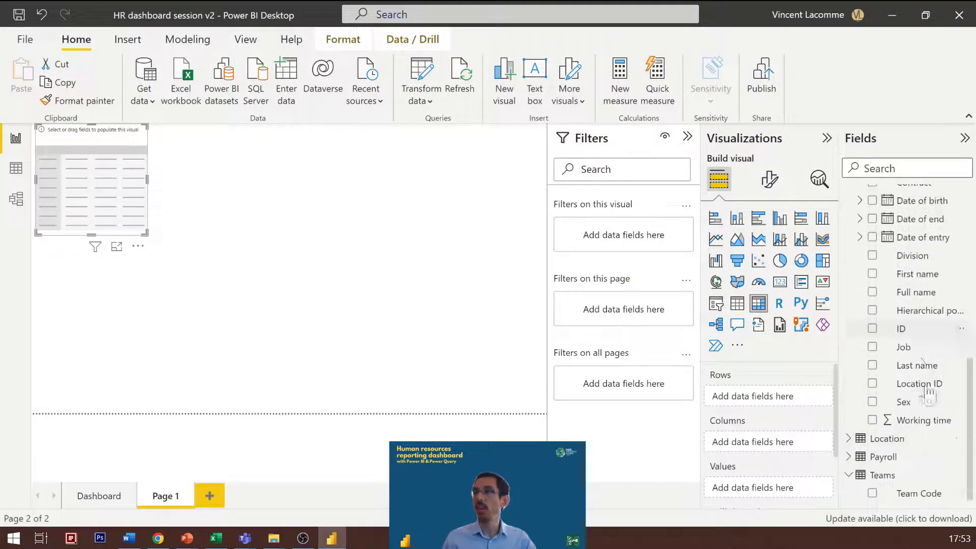
{"action": "left_click", "coordinate": [872, 292]}
{"action": "scroll", "coordinate": [926, 318], "scroll_direction": "up", "scroll_amount": 10}
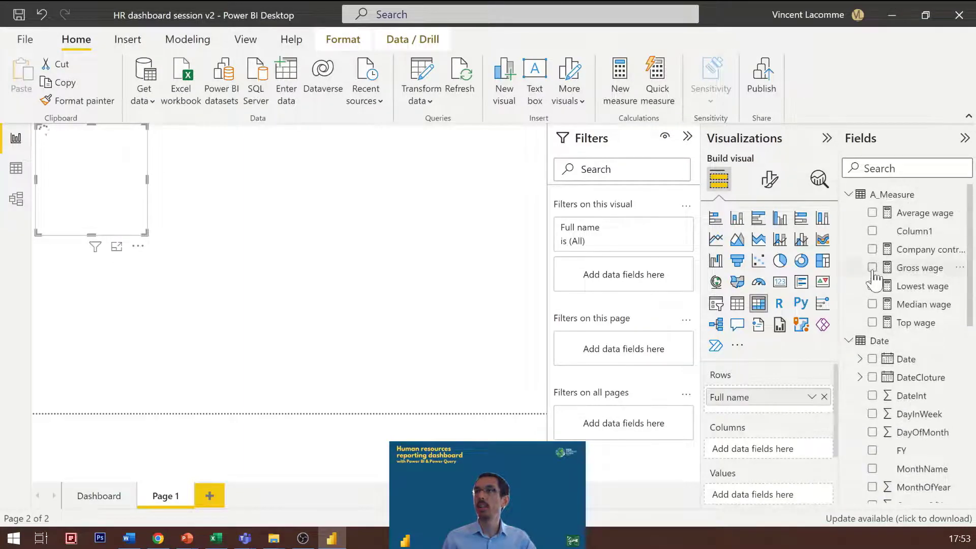
{"action": "left_click", "coordinate": [873, 268]}
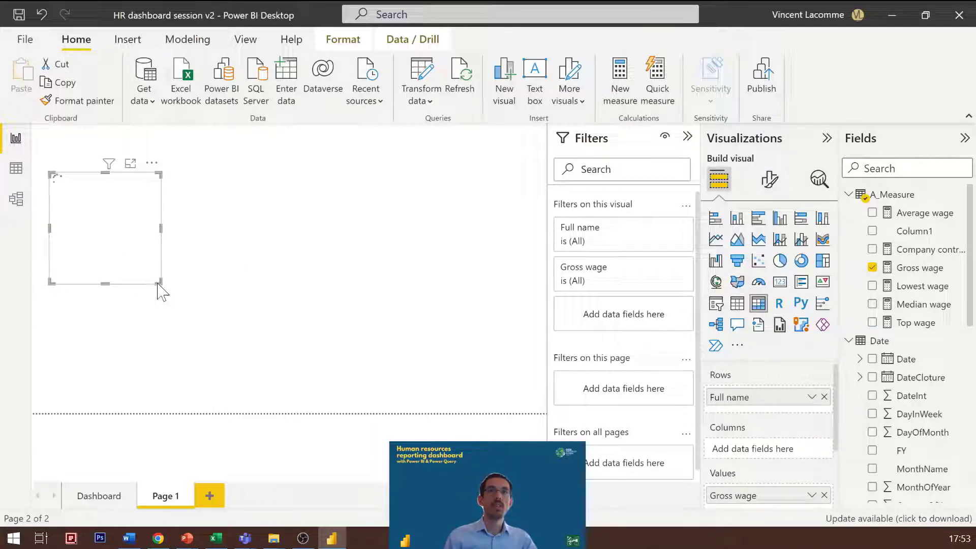
{"action": "left_click_drag", "start_coordinate": [158, 283], "coordinate": [158, 322]}
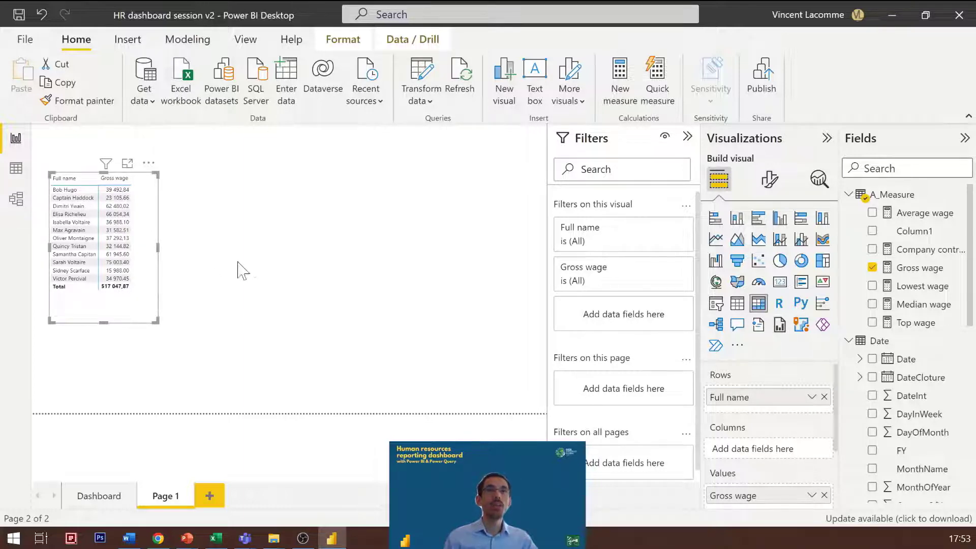
Step: Duplicate the Full name and Gross wage matrix and place the copy beside the original
{"action": "key", "text": "ctrl+c"}
{"action": "key", "text": "ctrl+v"}
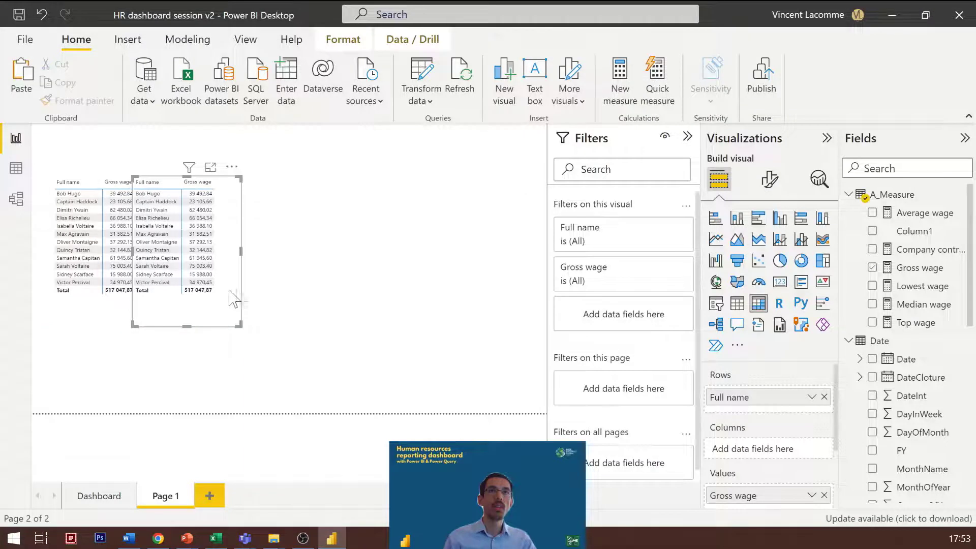
{"action": "left_click_drag", "start_coordinate": [231, 297], "coordinate": [260, 295]}
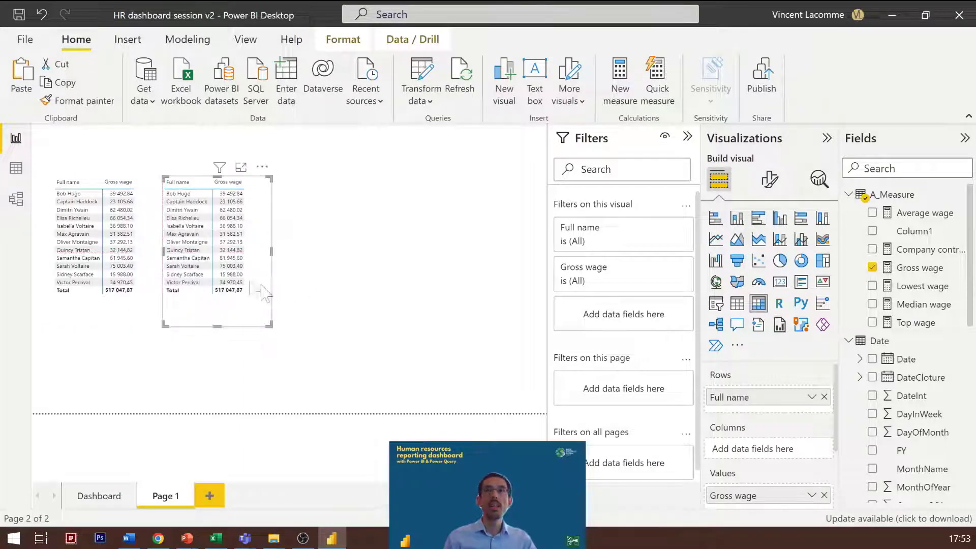
Step: Filter the duplicated matrix's Full name with a Top N filter showing the top 5 by Gross wage, and apply it
{"action": "left_click", "coordinate": [663, 229]}
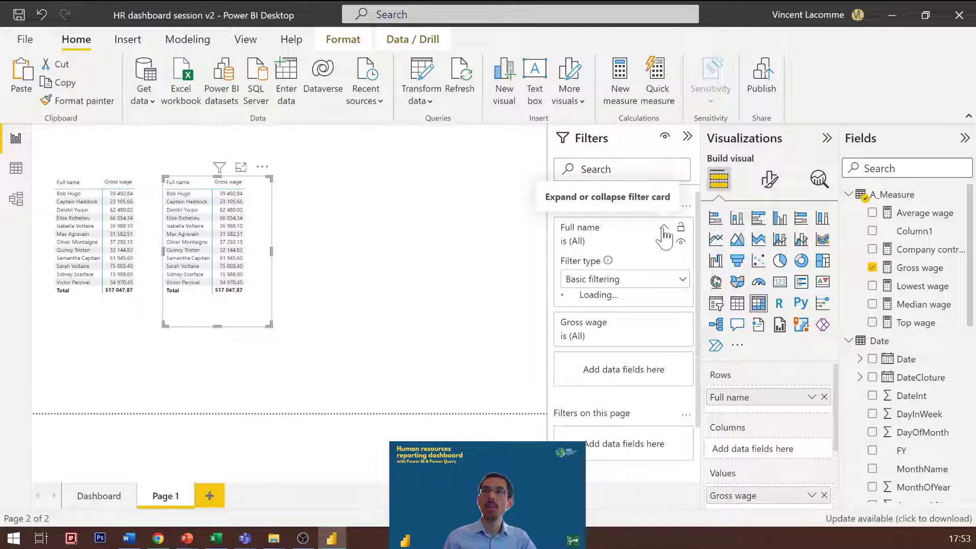
{"action": "left_click", "coordinate": [605, 282]}
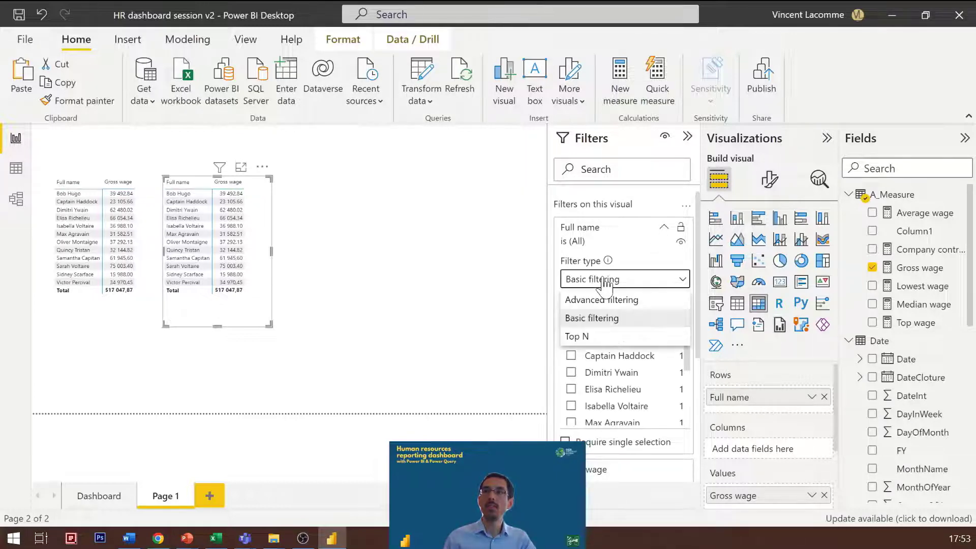
{"action": "left_click", "coordinate": [604, 338]}
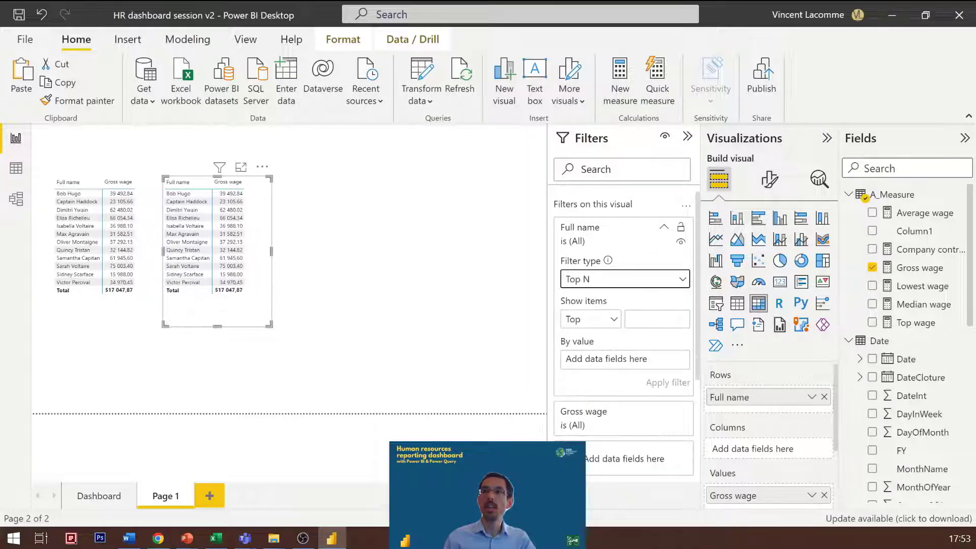
{"action": "left_click", "coordinate": [654, 319]}
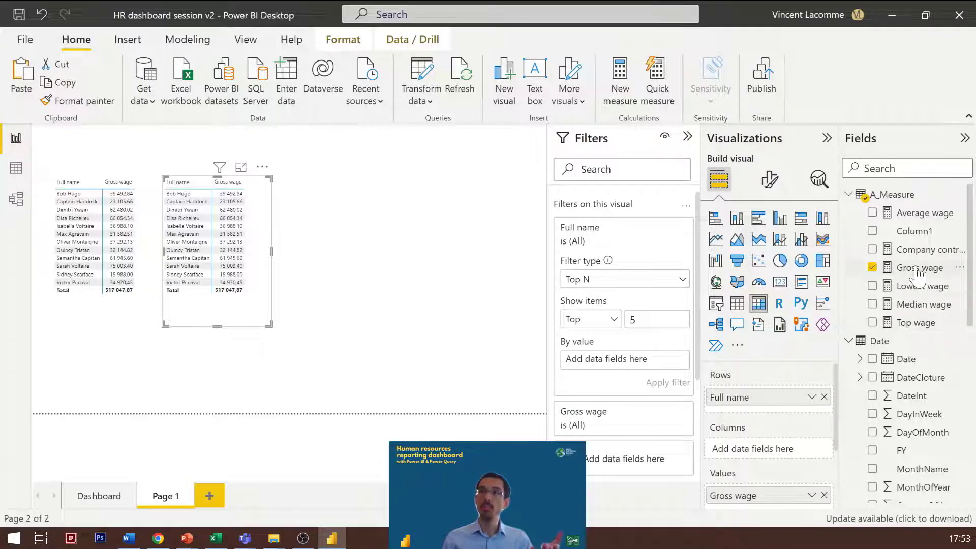
{"action": "left_click_drag", "start_coordinate": [921, 275], "coordinate": [620, 360]}
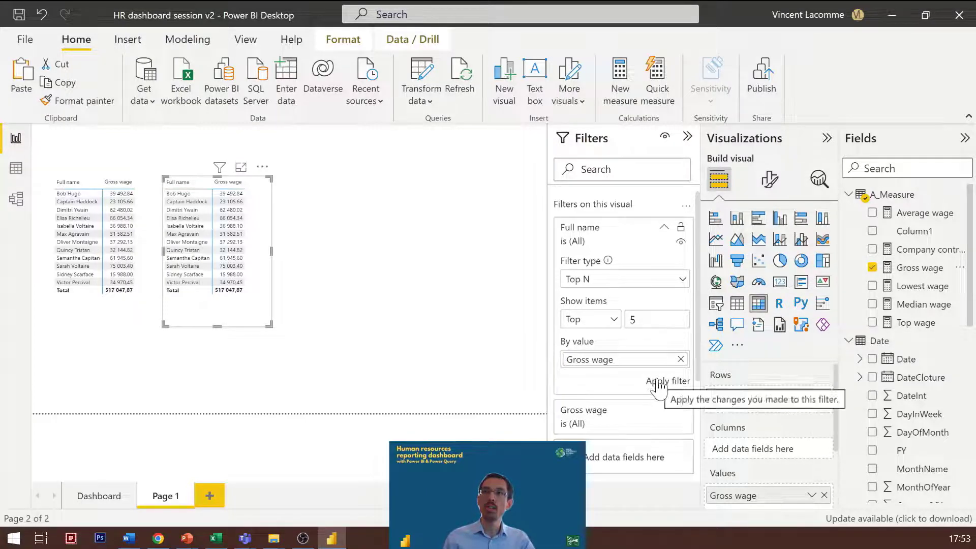
{"action": "left_click", "coordinate": [657, 382]}
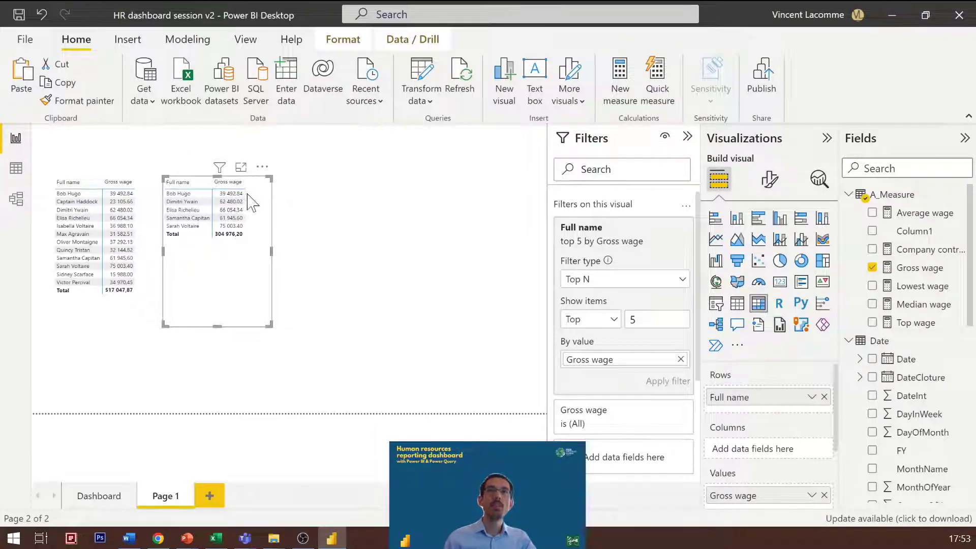
Step: Sort both the top 5 matrix and the original matrix by Gross wage in descending order
{"action": "left_click", "coordinate": [228, 182]}
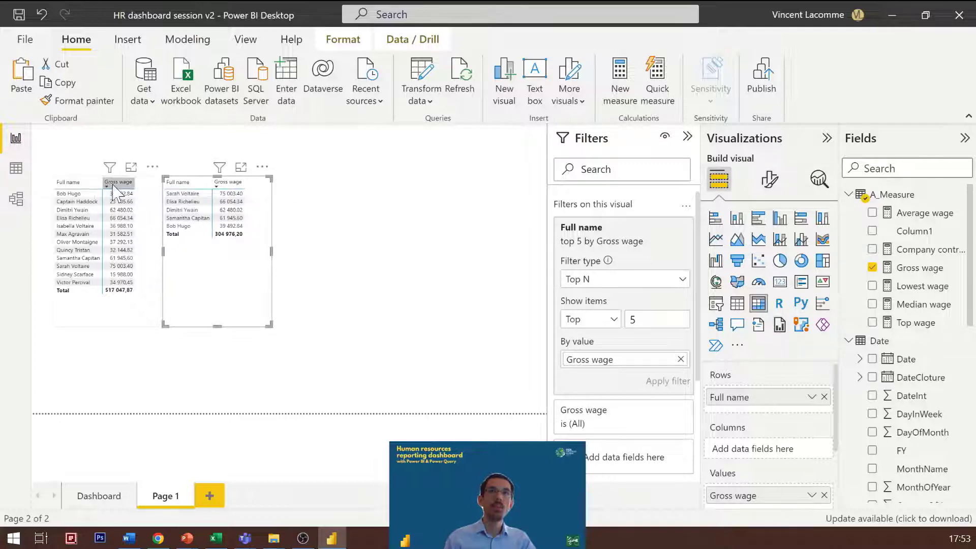
{"action": "left_click", "coordinate": [117, 191]}
{"action": "left_click", "coordinate": [125, 184]}
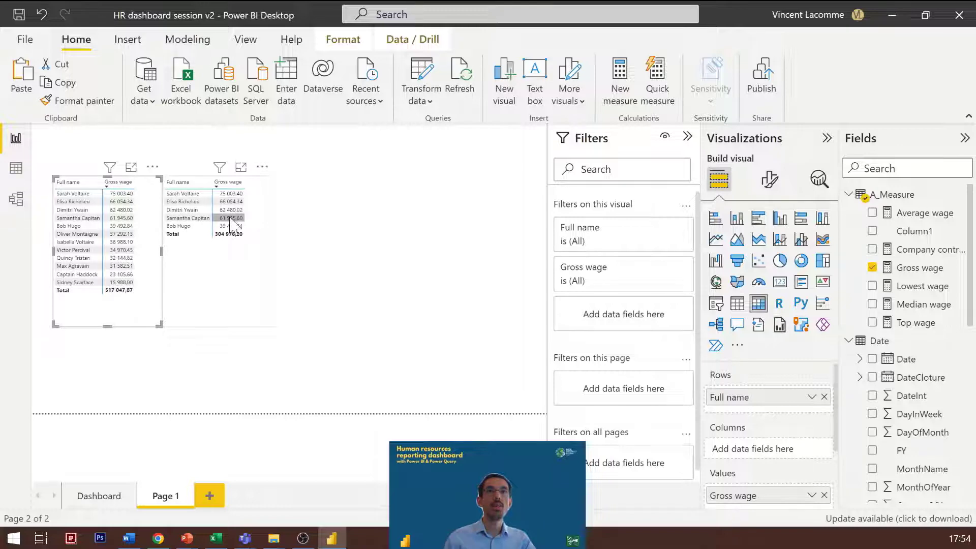
{"action": "left_click", "coordinate": [362, 257]}
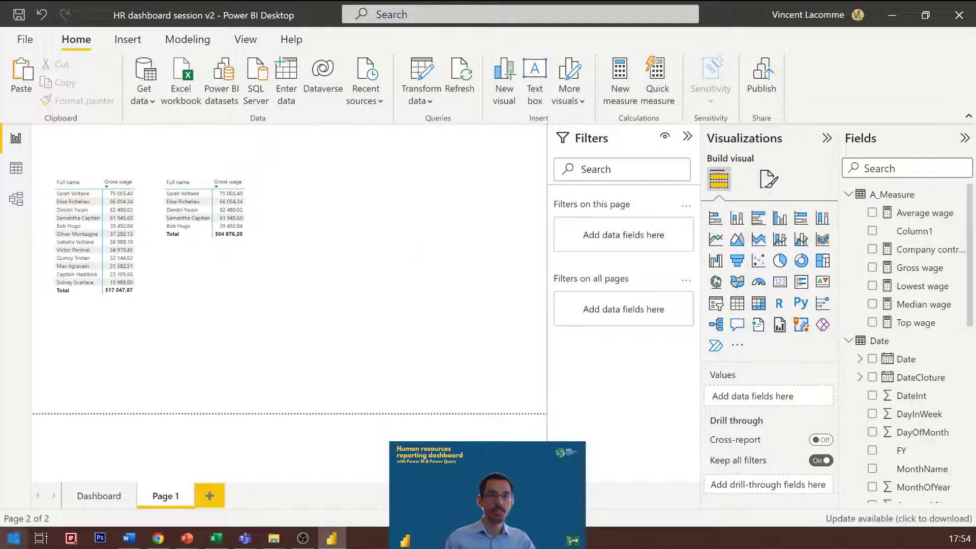
{"action": "key", "text": "alt+Tab"}
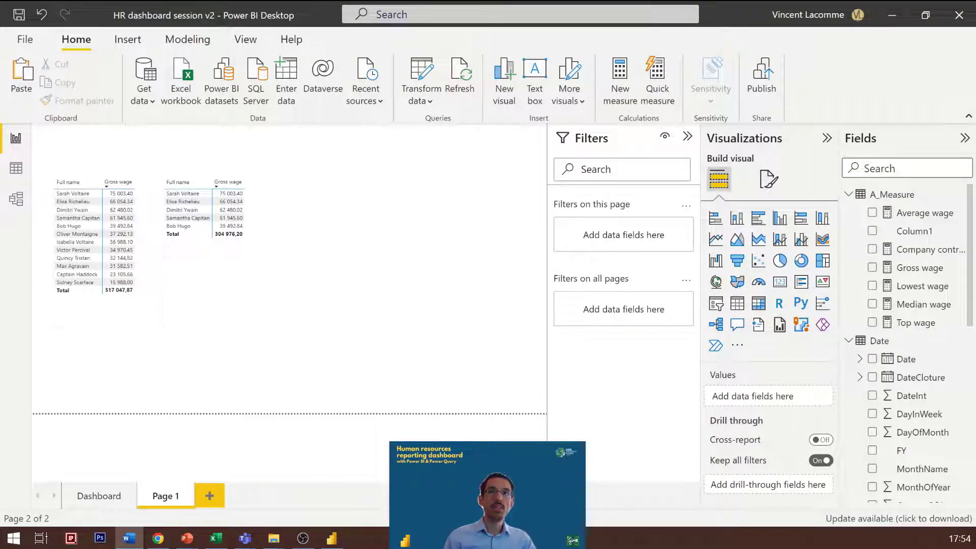
Step: Add a new report page and import the Tornado chart visual by Microsoft Corporation from the online visuals store
{"action": "left_click", "coordinate": [209, 496]}
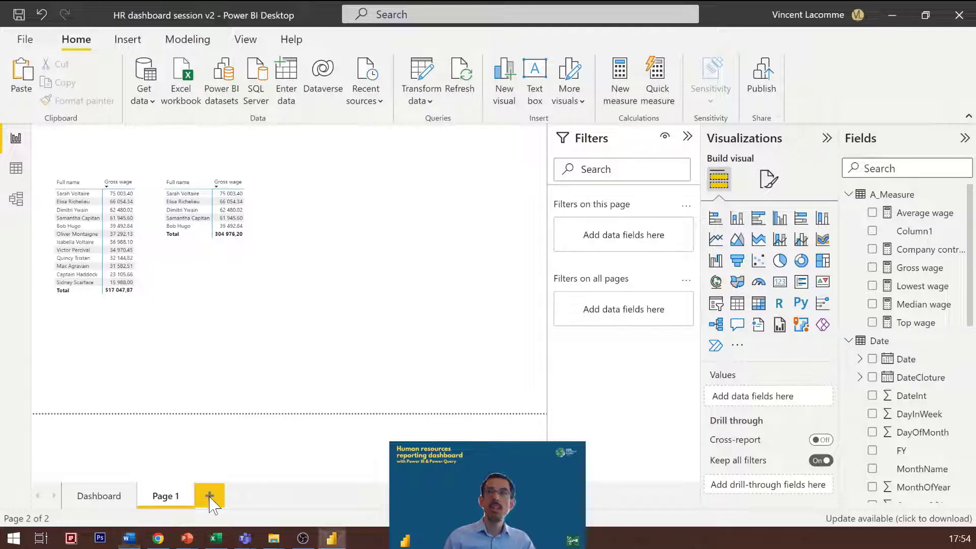
{"action": "left_click", "coordinate": [737, 346]}
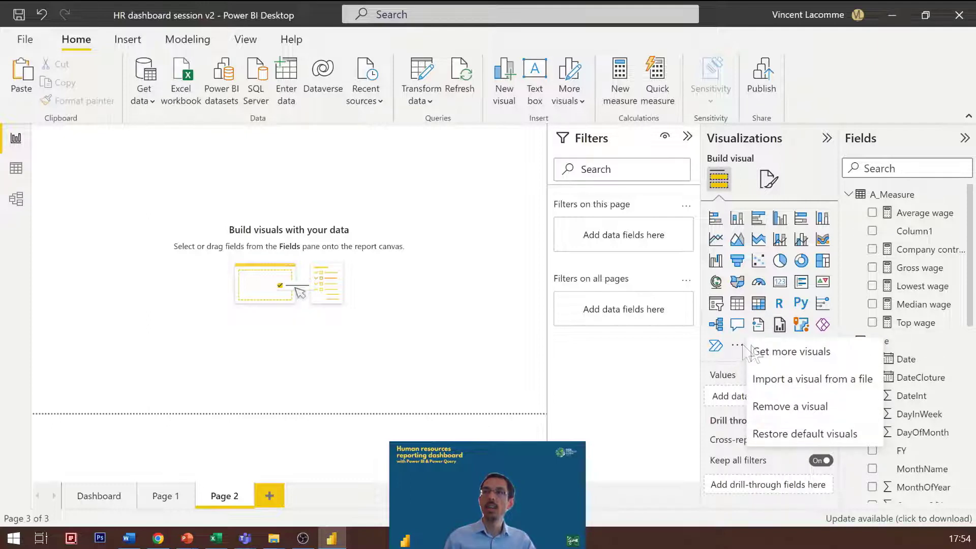
{"action": "left_click", "coordinate": [783, 355]}
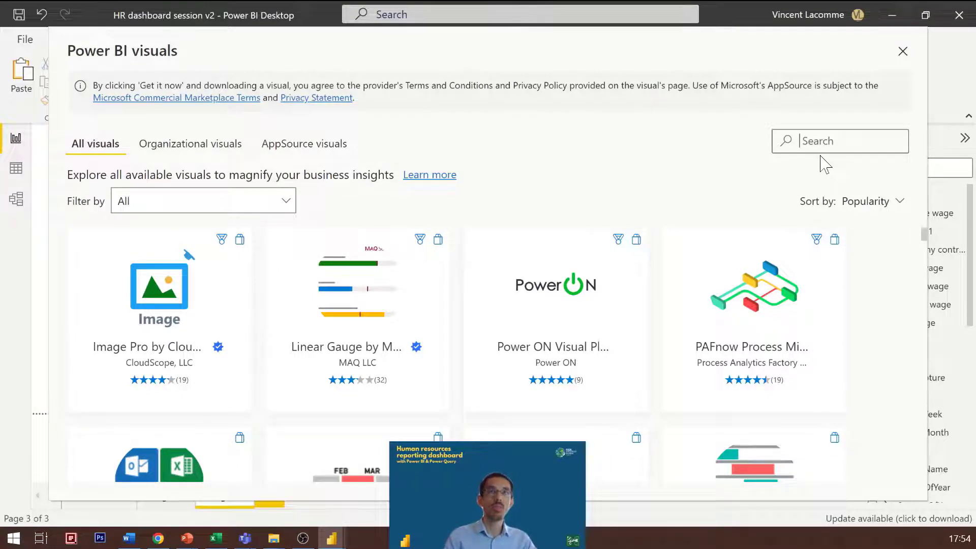
{"action": "type", "text": "tornado"}
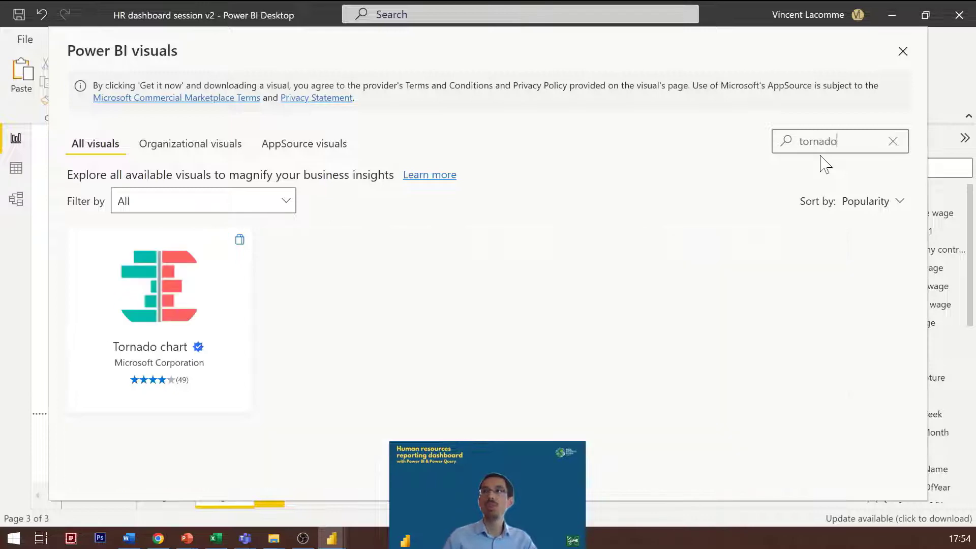
{"action": "left_click", "coordinate": [200, 268]}
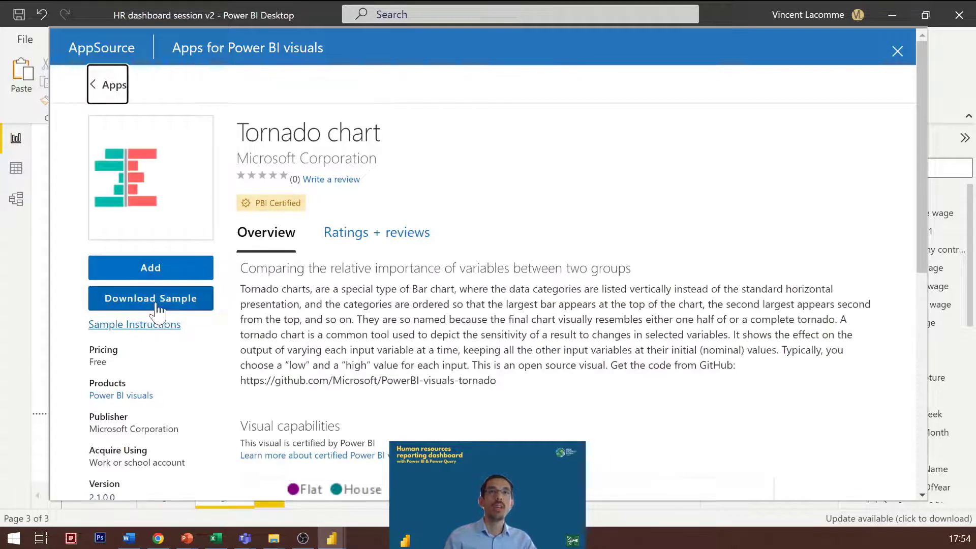
{"action": "left_click", "coordinate": [160, 274]}
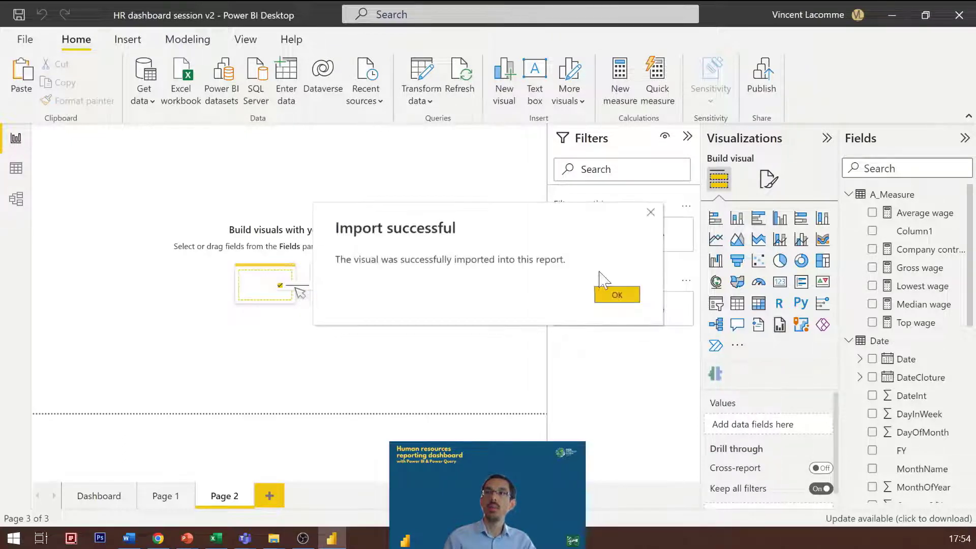
{"action": "left_click", "coordinate": [617, 298]}
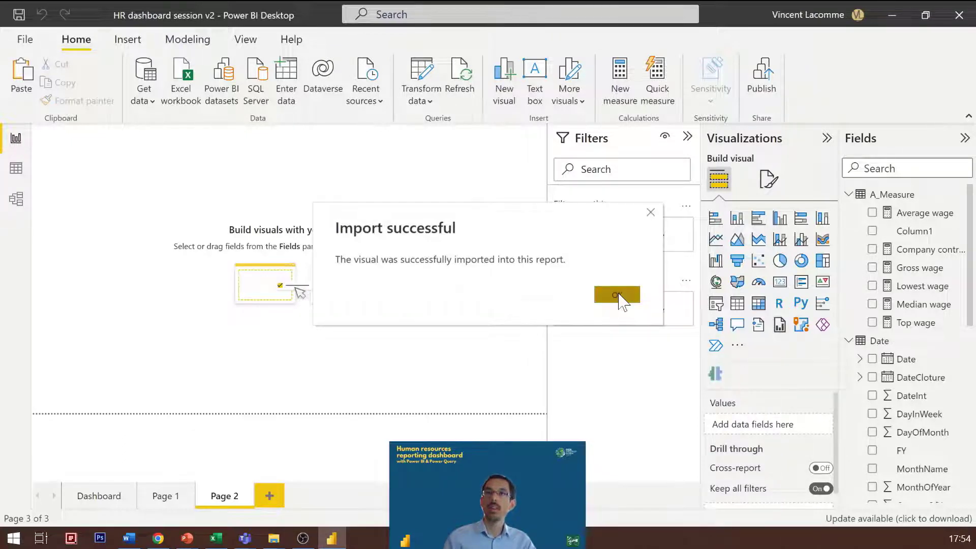
Step: Insert an empty Tornado visual on the new page and enlarge it to reach the page's lower edge
{"action": "left_click", "coordinate": [717, 376]}
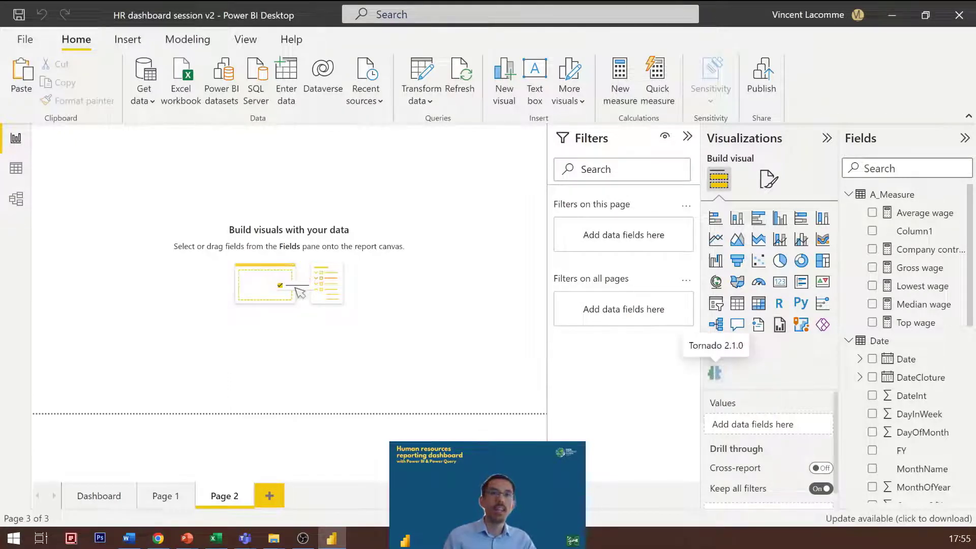
{"action": "left_click_drag", "start_coordinate": [109, 163], "coordinate": [120, 207]}
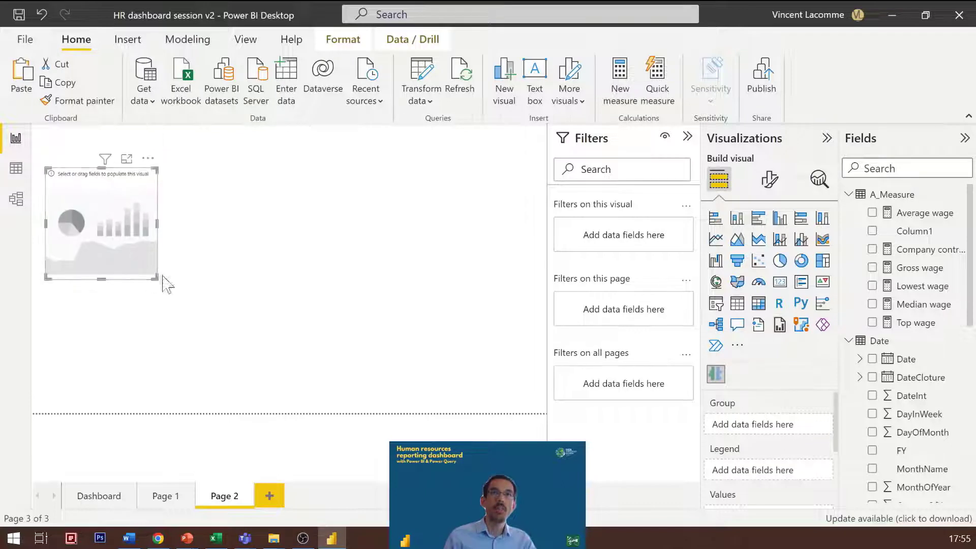
{"action": "left_click_drag", "start_coordinate": [157, 276], "coordinate": [282, 412]}
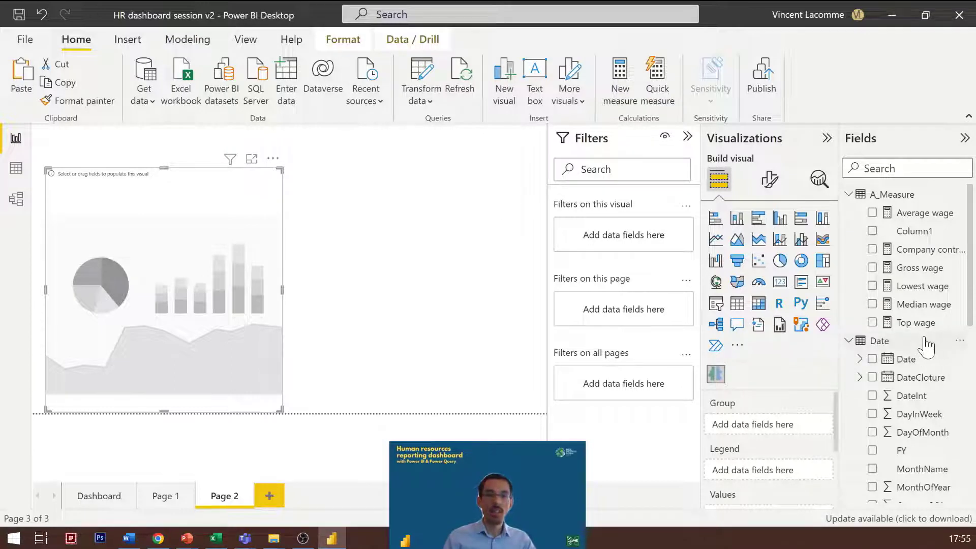
Step: Fill the tornado chart with Gross wage as values, Sex as legend and Team Code as group, and collapse the filter options
{"action": "scroll", "coordinate": [777, 473], "scroll_direction": "down", "scroll_amount": 1}
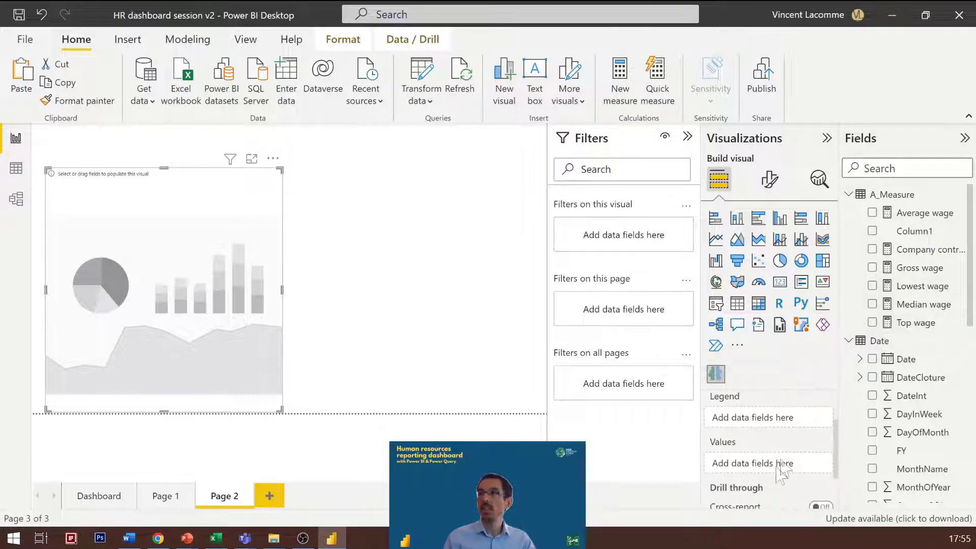
{"action": "left_click_drag", "start_coordinate": [950, 277], "coordinate": [778, 471]}
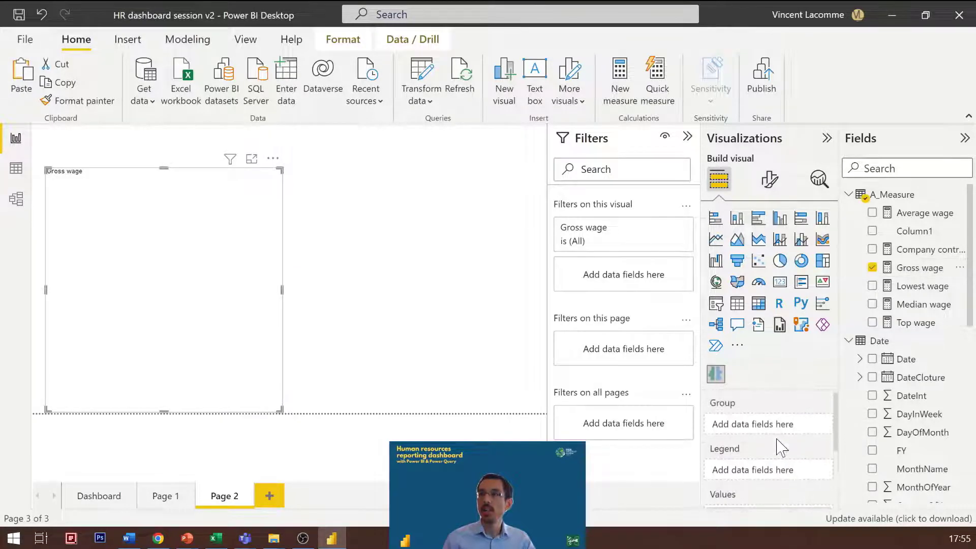
{"action": "scroll", "coordinate": [923, 409], "scroll_direction": "down", "scroll_amount": 8}
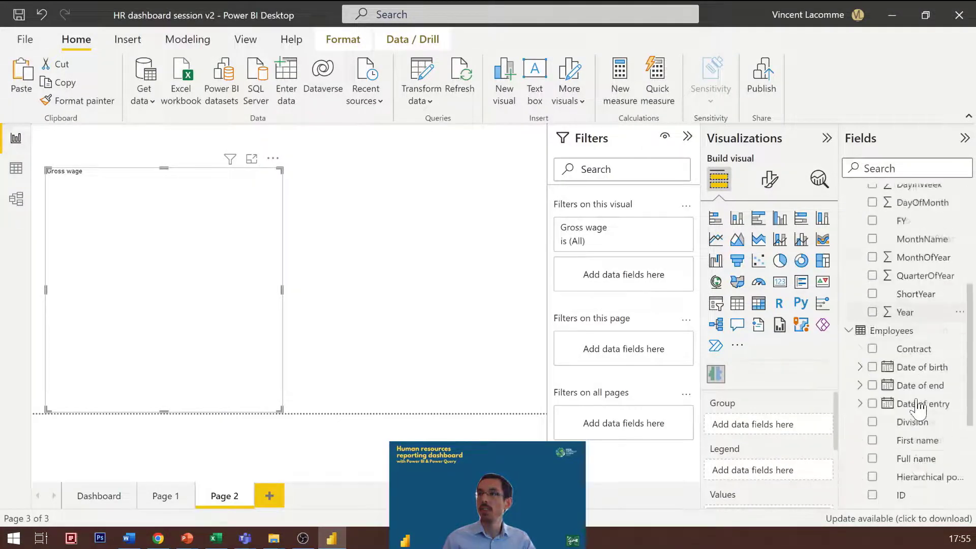
{"action": "left_click_drag", "start_coordinate": [918, 407], "coordinate": [893, 493]}
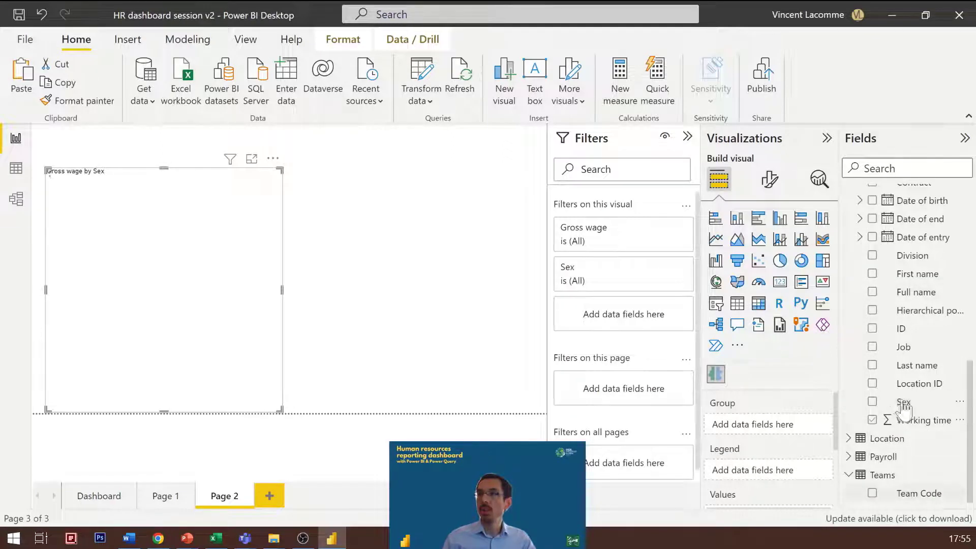
{"action": "left_click_drag", "start_coordinate": [914, 497], "coordinate": [757, 429]}
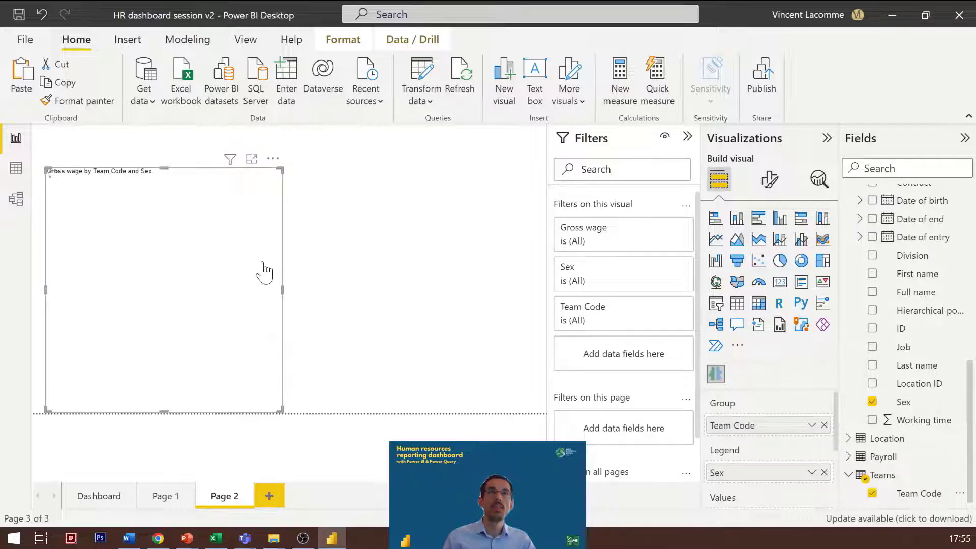
{"action": "left_click", "coordinate": [377, 241]}
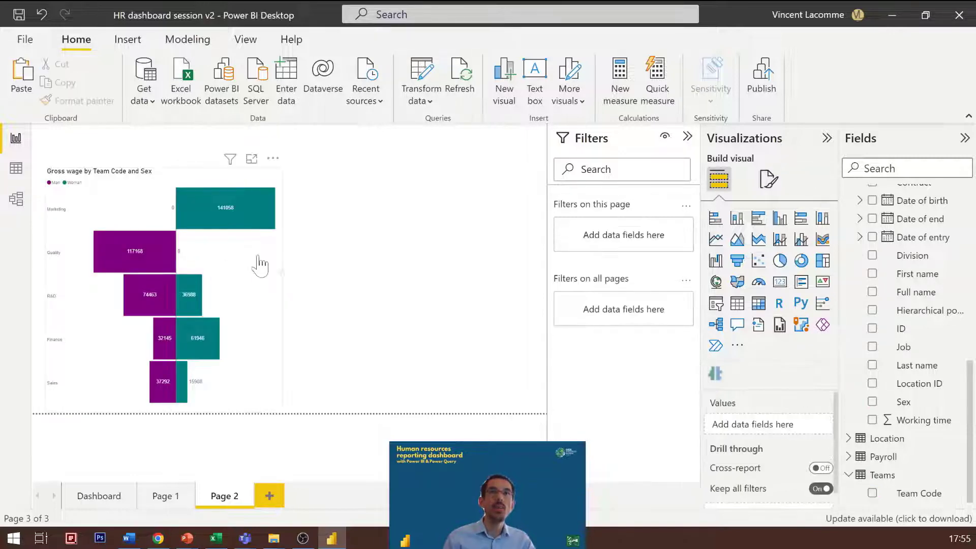
{"action": "left_click", "coordinate": [688, 137]}
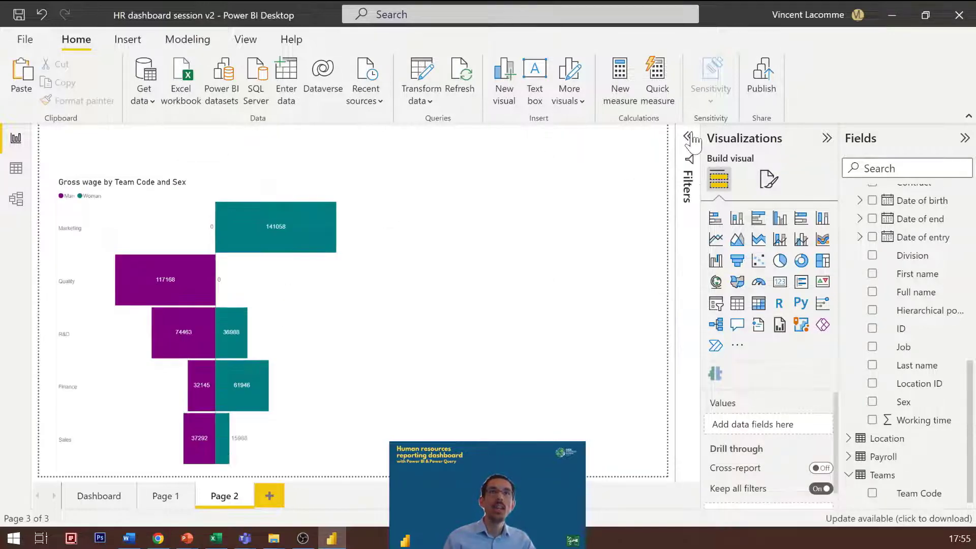
Step: Move the tornado chart slightly up and replace Gross wage with Average wage as its values
{"action": "left_click", "coordinate": [237, 179]}
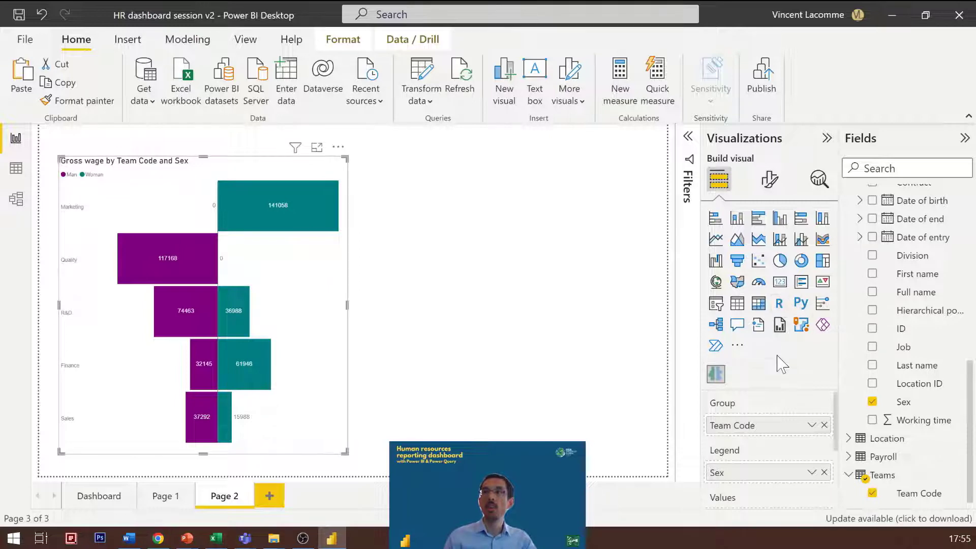
{"action": "scroll", "coordinate": [787, 457], "scroll_direction": "down", "scroll_amount": 3}
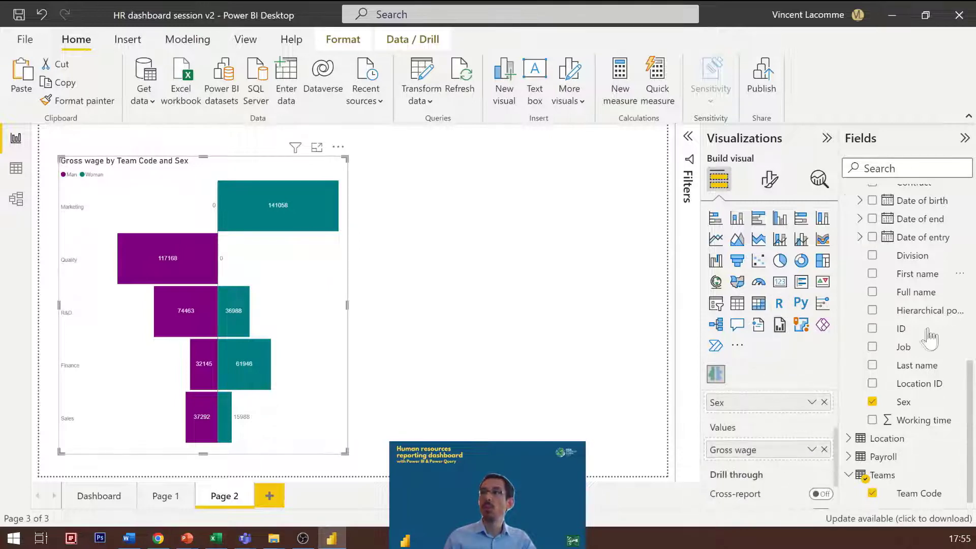
{"action": "scroll", "coordinate": [925, 315], "scroll_direction": "up", "scroll_amount": 5}
{"action": "scroll", "coordinate": [928, 300], "scroll_direction": "up", "scroll_amount": 3}
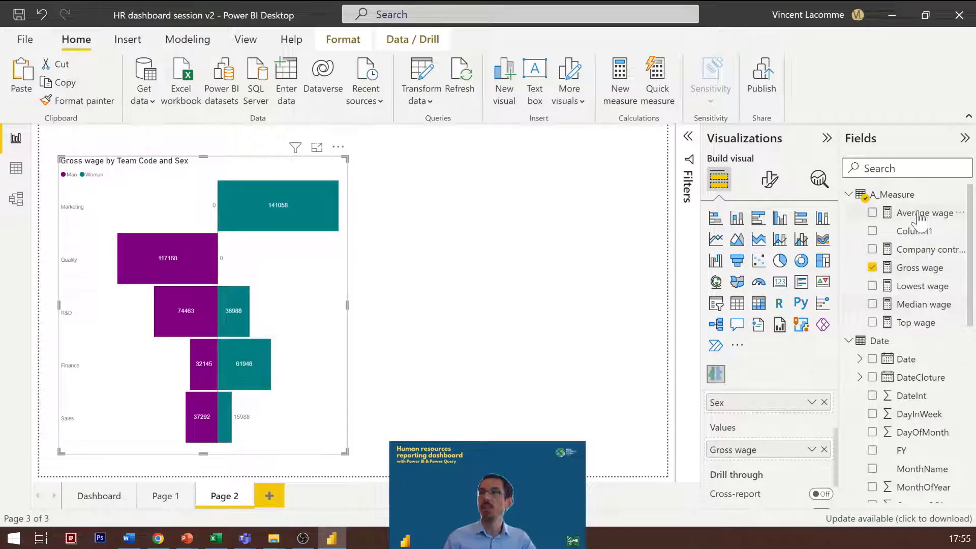
{"action": "left_click_drag", "start_coordinate": [770, 463], "coordinate": [770, 458]}
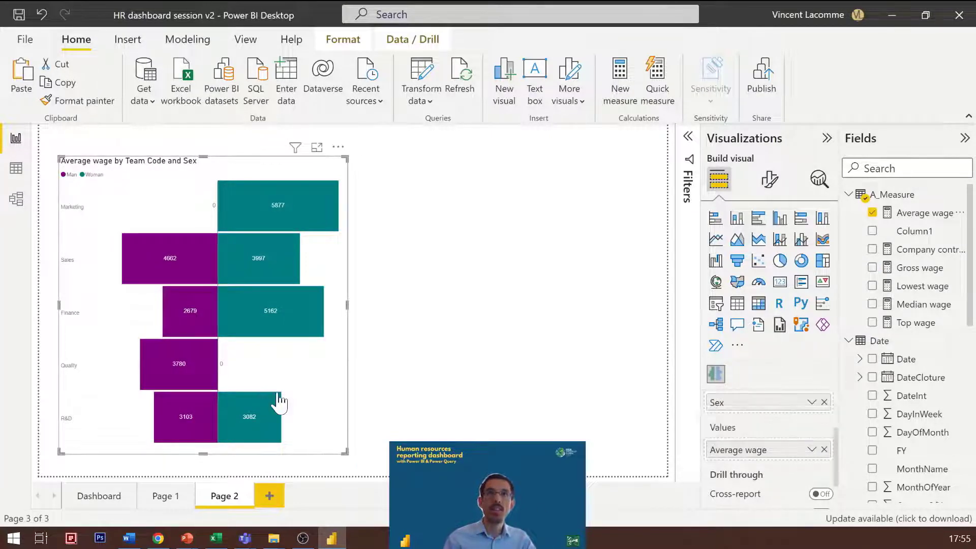
Step: Examine the average wages of men and women per team in the tornado chart
{"action": "mouse_move", "coordinate": [241, 280]}
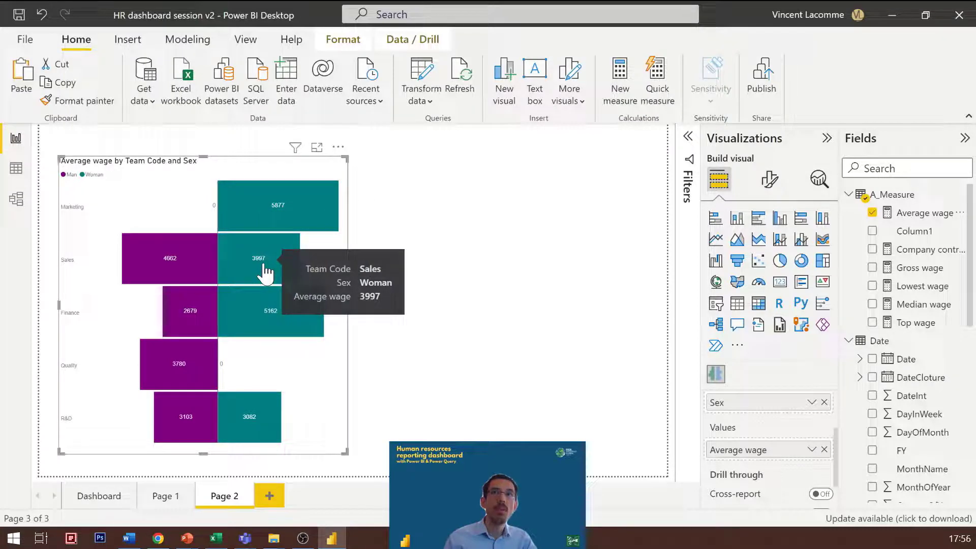
{"action": "mouse_move", "coordinate": [186, 279]}
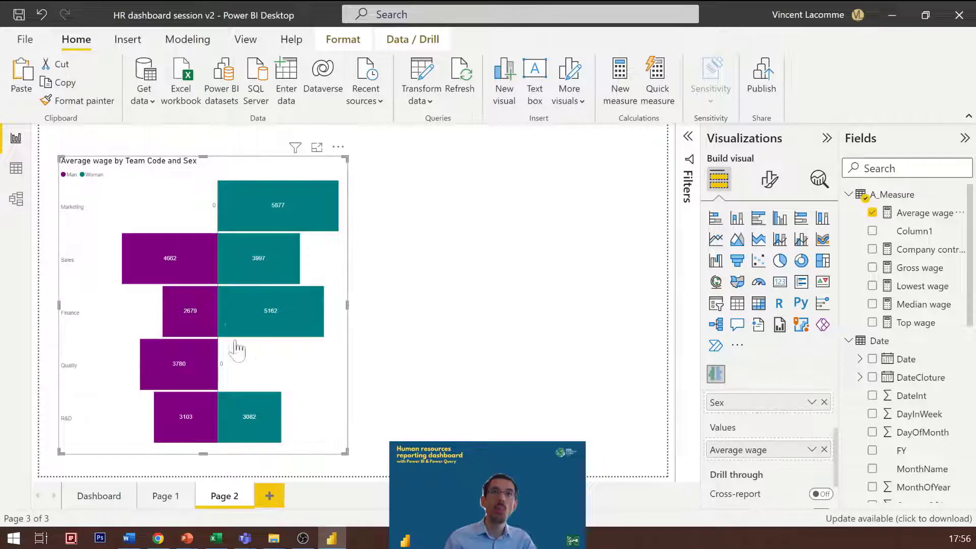
{"action": "mouse_move", "coordinate": [284, 325]}
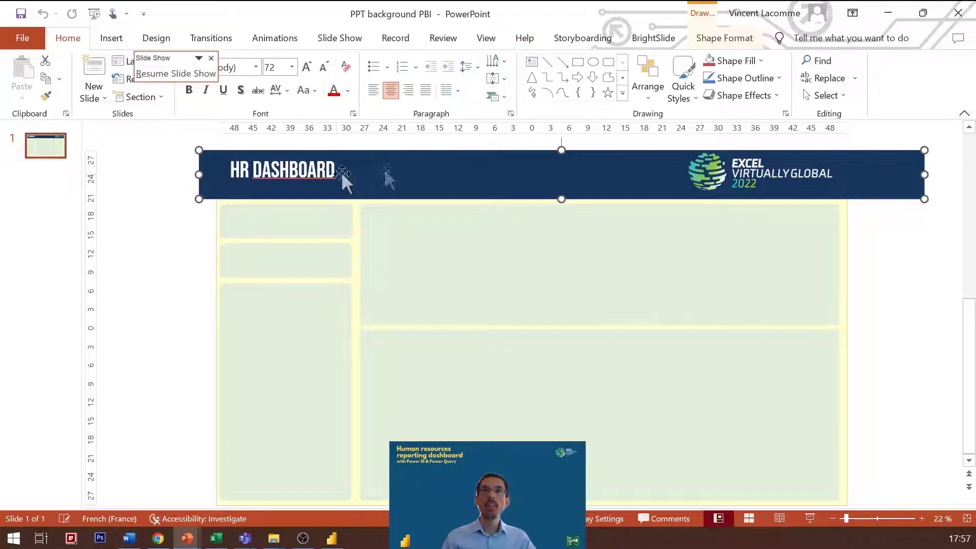
Step: Review the main and side panels of the PowerPoint background slide, and close the presentation to return to Power BI
{"action": "left_click", "coordinate": [639, 246]}
{"action": "left_click", "coordinate": [278, 219]}
{"action": "left_click", "coordinate": [279, 255]}
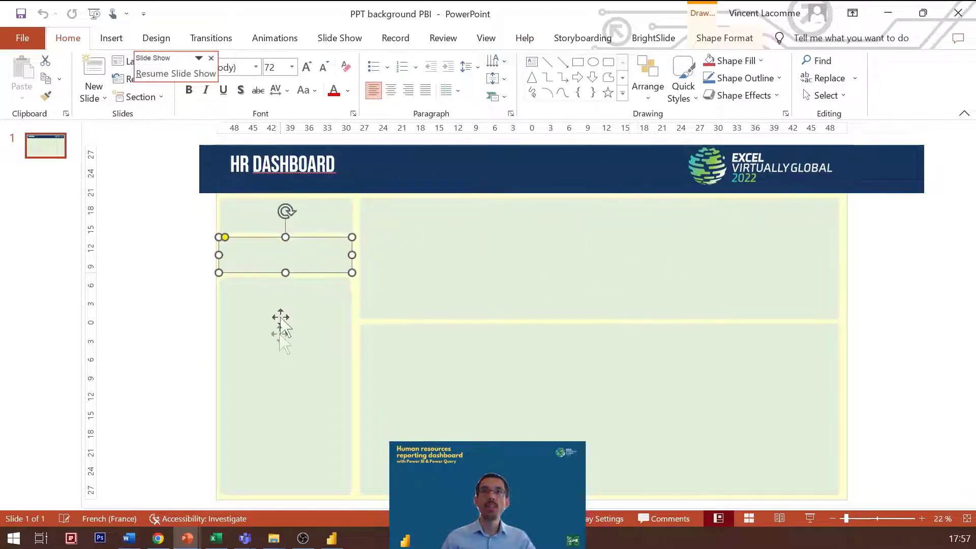
{"action": "left_click", "coordinate": [279, 322]}
{"action": "left_click", "coordinate": [498, 342]}
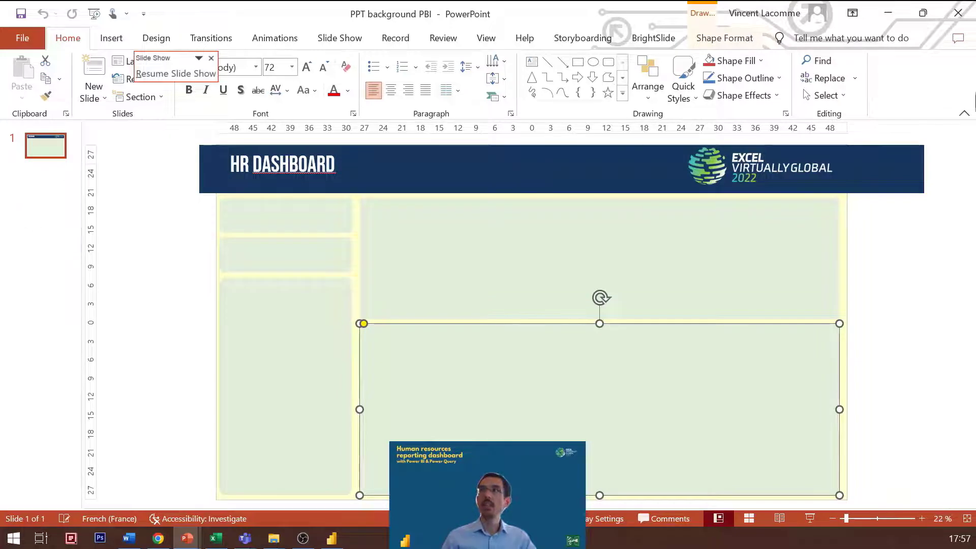
{"action": "left_click", "coordinate": [960, 15]}
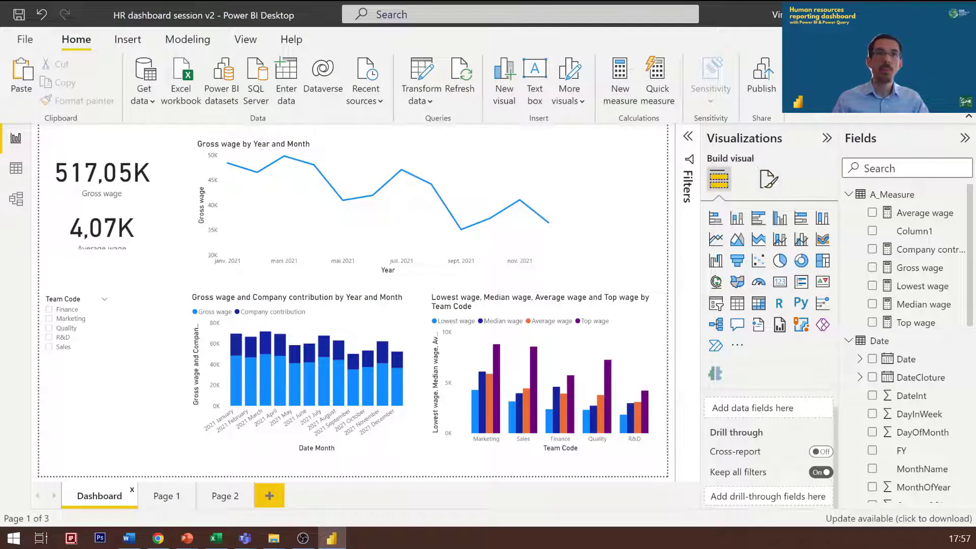
Step: Load the PPT background PBI picture from the Démo PowerBI files folder as the Dashboard page's canvas background image
{"action": "left_click", "coordinate": [769, 179]}
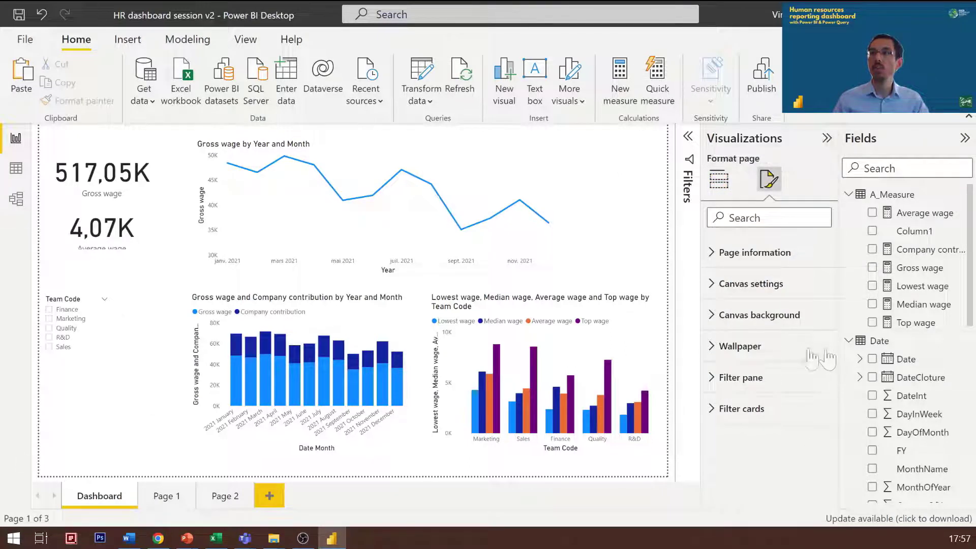
{"action": "left_click", "coordinate": [776, 317]}
{"action": "scroll", "coordinate": [751, 387], "scroll_direction": "down", "scroll_amount": 1}
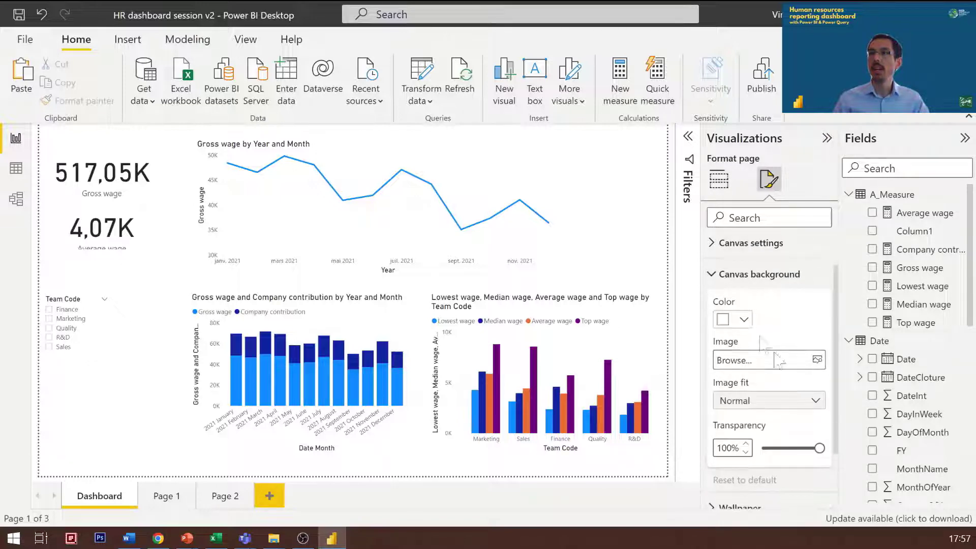
{"action": "left_click", "coordinate": [820, 360]}
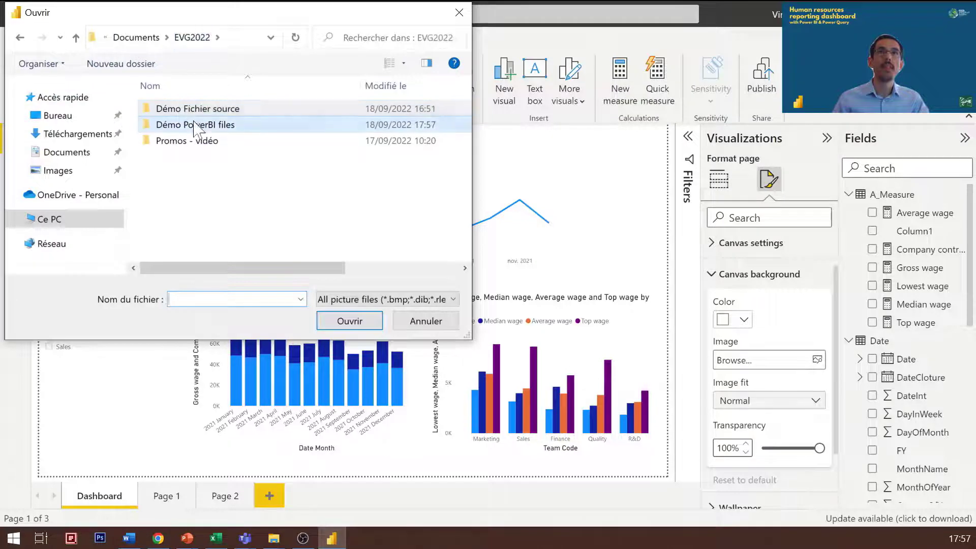
{"action": "double_click", "coordinate": [204, 125]}
{"action": "left_click", "coordinate": [180, 140]}
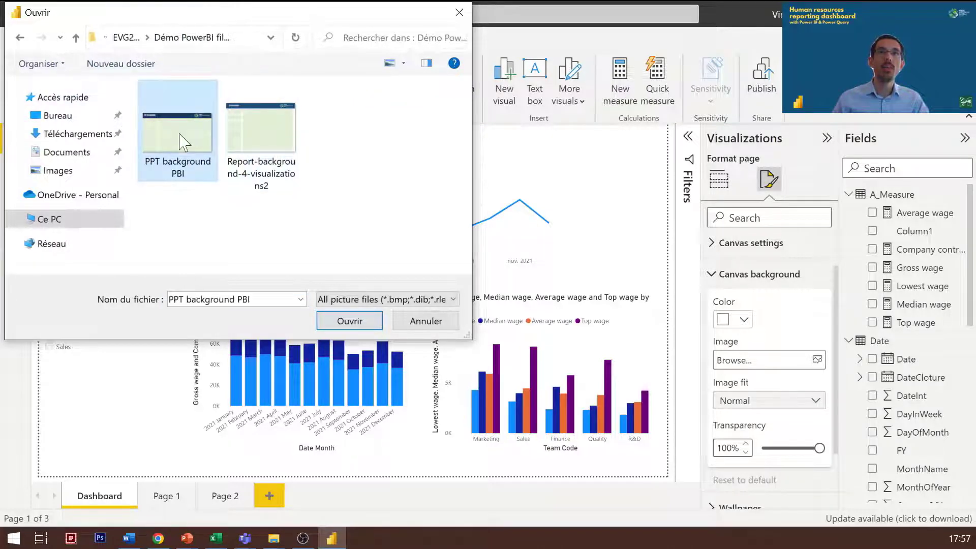
{"action": "double_click", "coordinate": [180, 141]}
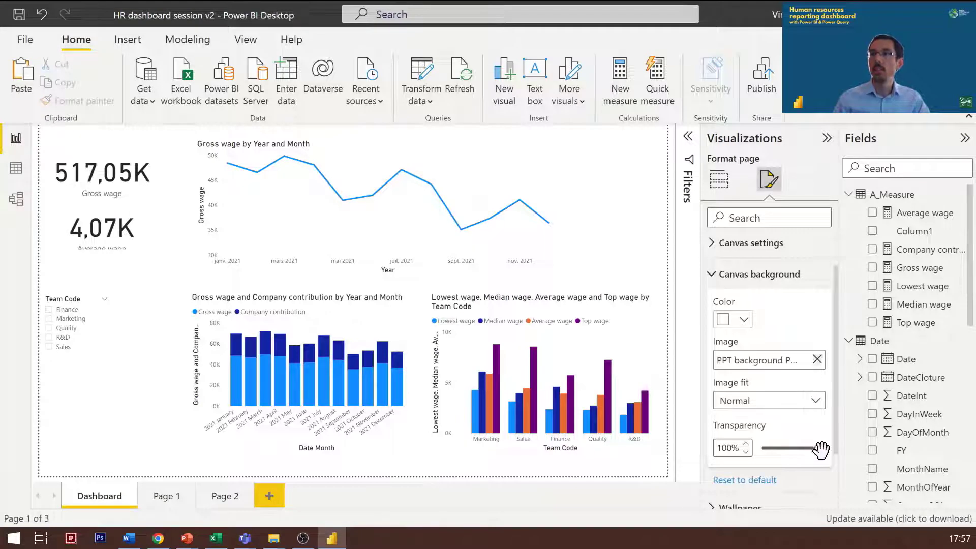
Step: Set the canvas background's transparency to 0% and its image fit to Fit
{"action": "left_click_drag", "start_coordinate": [821, 449], "coordinate": [763, 449]}
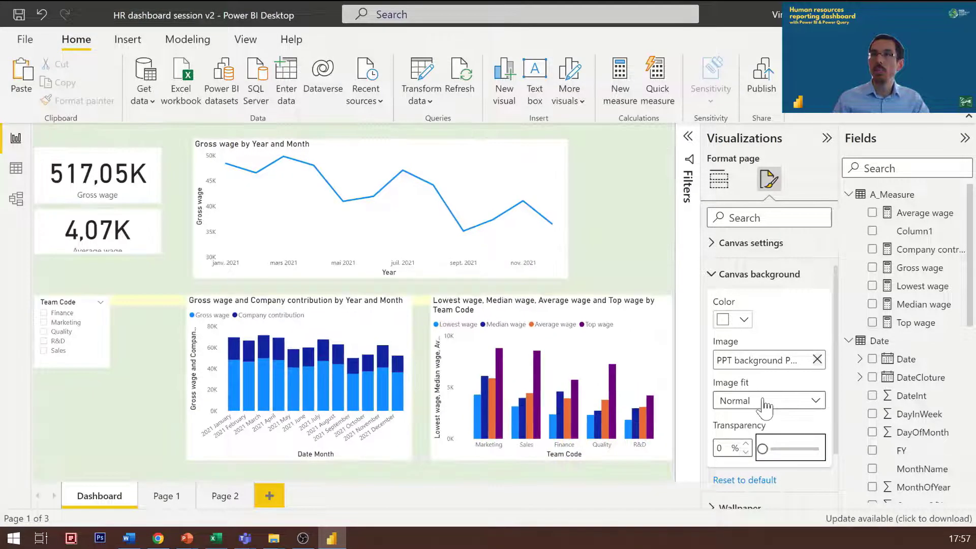
{"action": "left_click", "coordinate": [765, 402]}
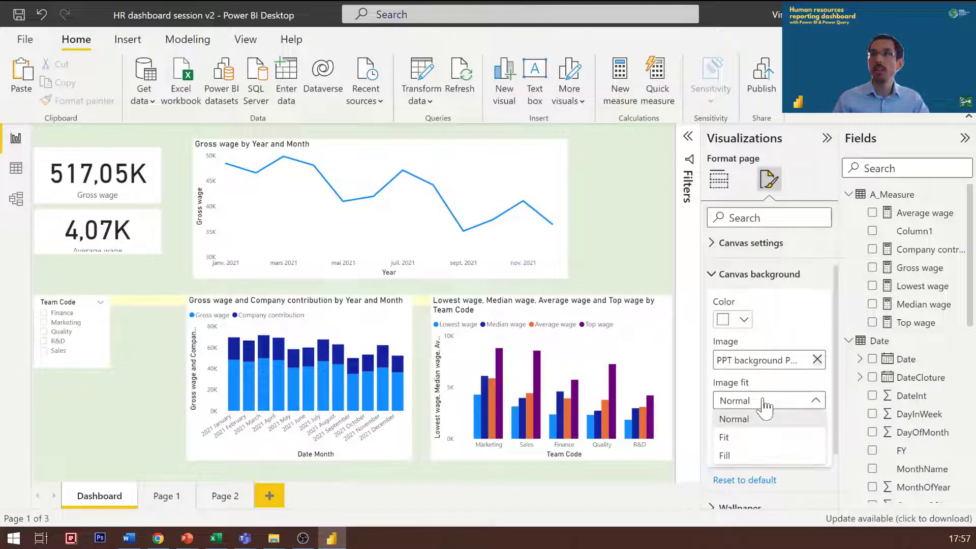
{"action": "left_click", "coordinate": [724, 437]}
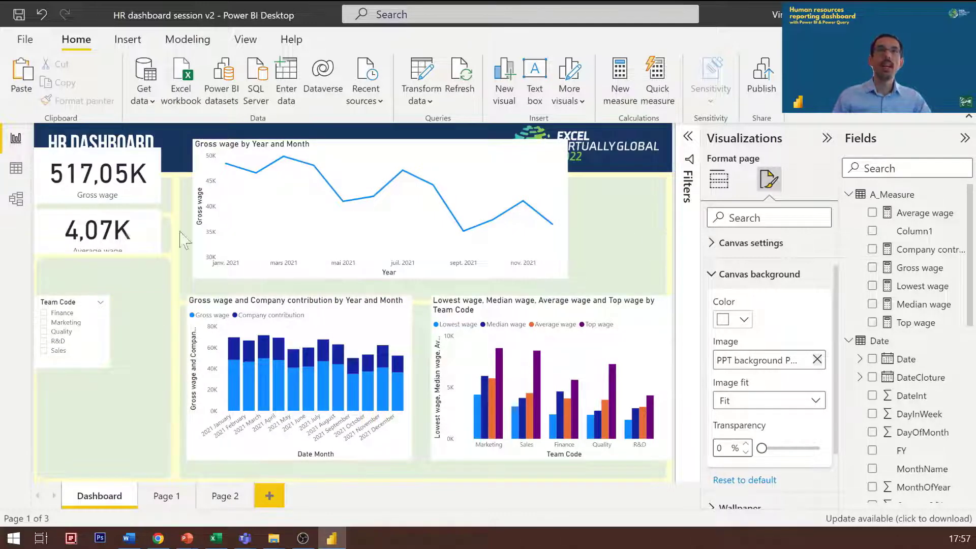
Step: Move the Gross wage line chart below the header into the upper main panel and widen it to nearly fill the panel
{"action": "left_click", "coordinate": [122, 188]}
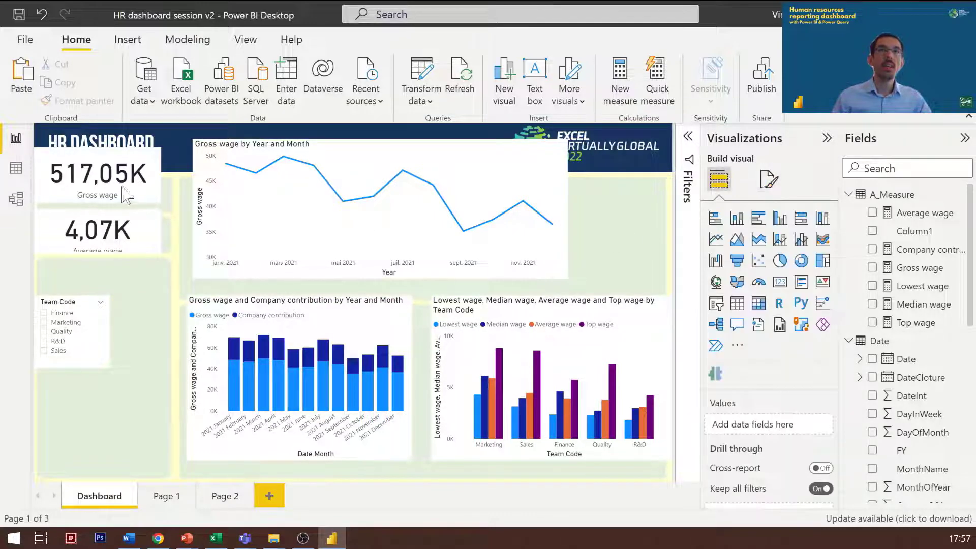
{"action": "left_click", "coordinate": [565, 150]}
{"action": "left_click_drag", "start_coordinate": [538, 181], "coordinate": [534, 176]}
{"action": "left_click_drag", "start_coordinate": [429, 212], "coordinate": [431, 214]}
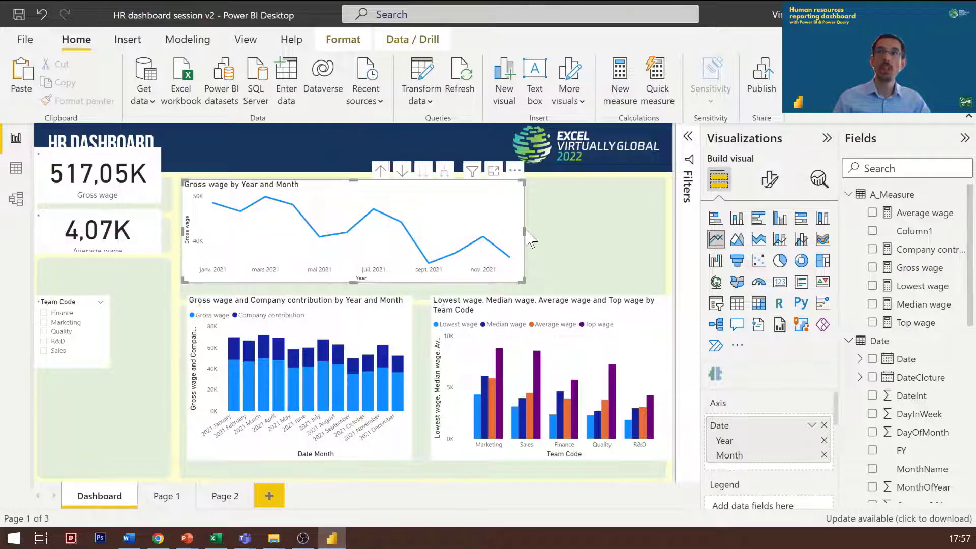
{"action": "left_click_drag", "start_coordinate": [525, 235], "coordinate": [651, 237]}
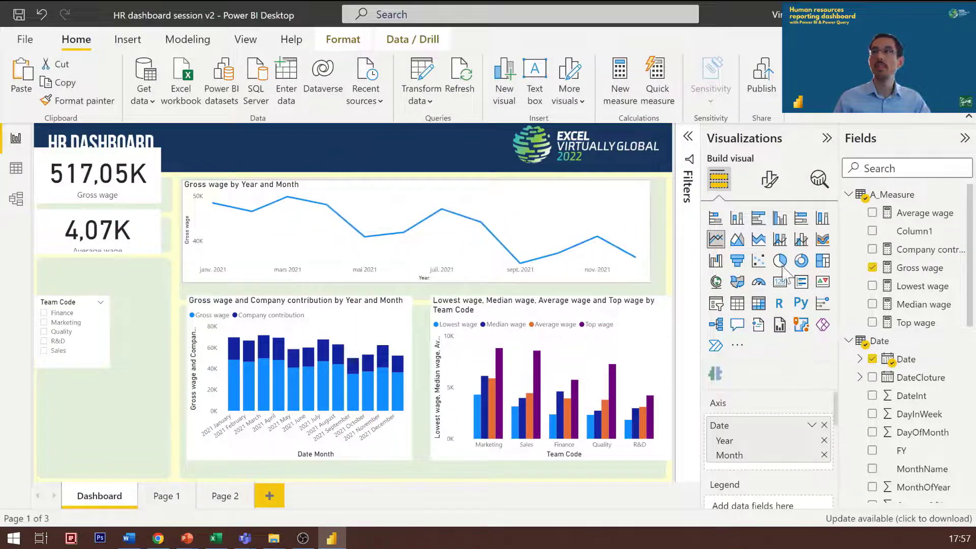
Step: Move both column charts down and slightly left so they sit side by side inside the lower main panel
{"action": "left_click_drag", "start_coordinate": [482, 355], "coordinate": [474, 362]}
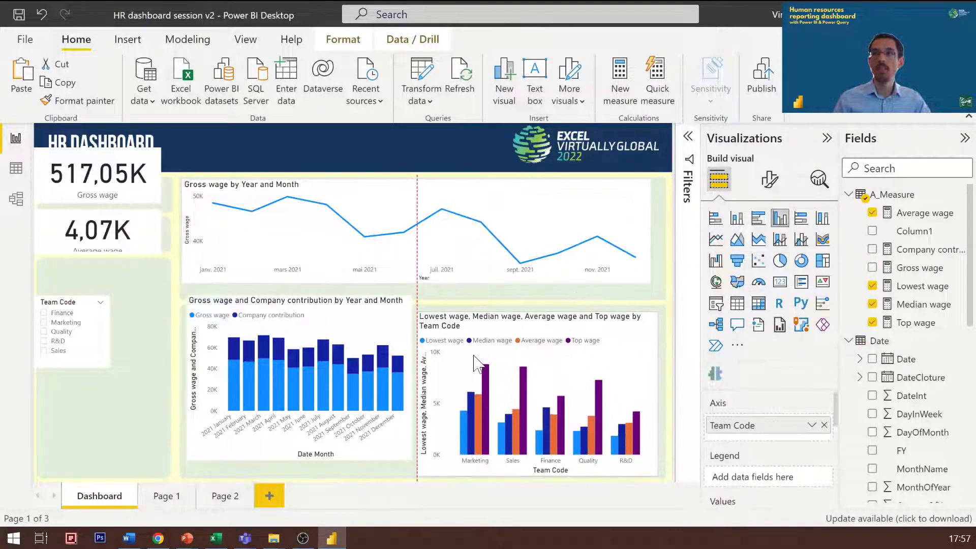
{"action": "left_click_drag", "start_coordinate": [387, 363], "coordinate": [388, 362]}
{"action": "mouse_move", "coordinate": [300, 365]}
{"action": "left_mouse_down"}
{"action": "mouse_move", "coordinate": [304, 377]}
{"action": "mouse_move", "coordinate": [299, 368]}
{"action": "left_mouse_up"}
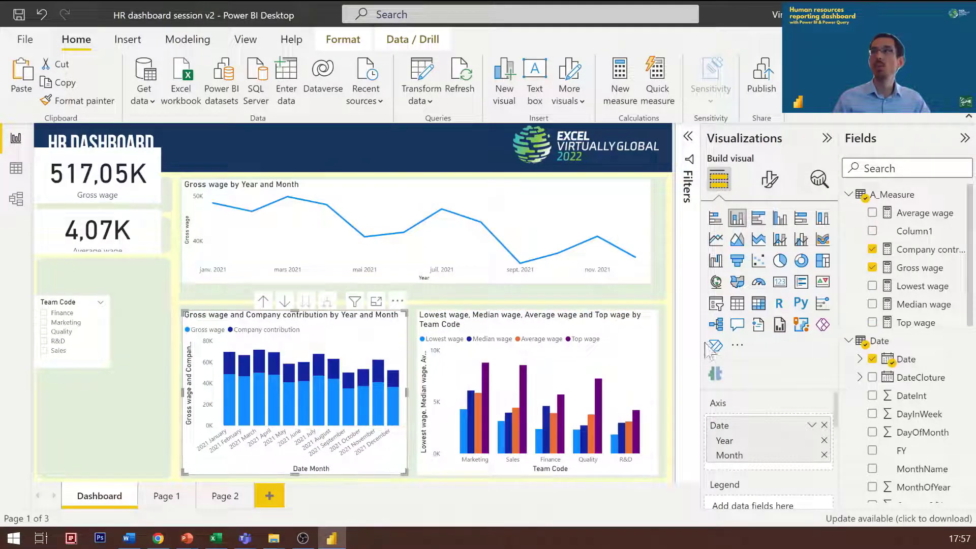
Step: Turn off the background effect of the Gross wage and Company contribution stacked column chart
{"action": "left_click", "coordinate": [770, 179]}
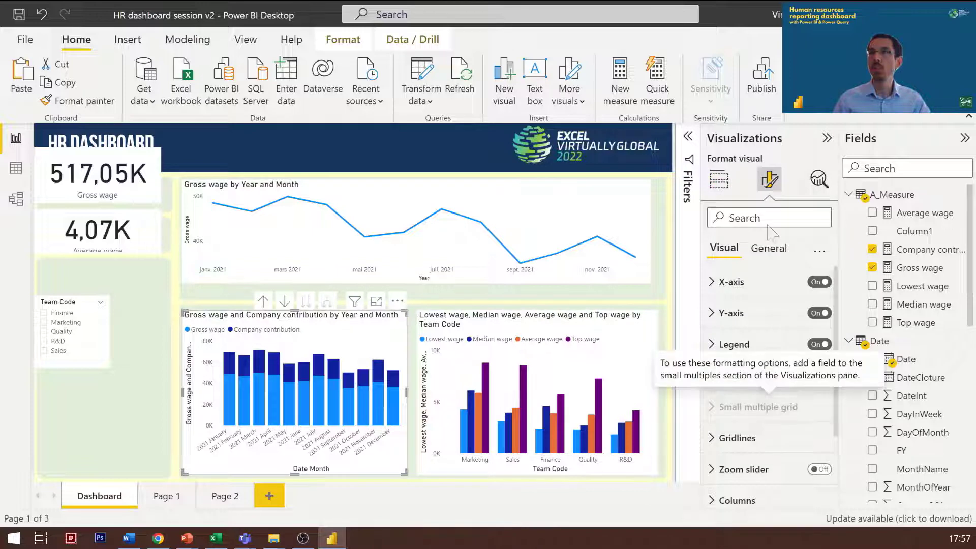
{"action": "left_click", "coordinate": [779, 258]}
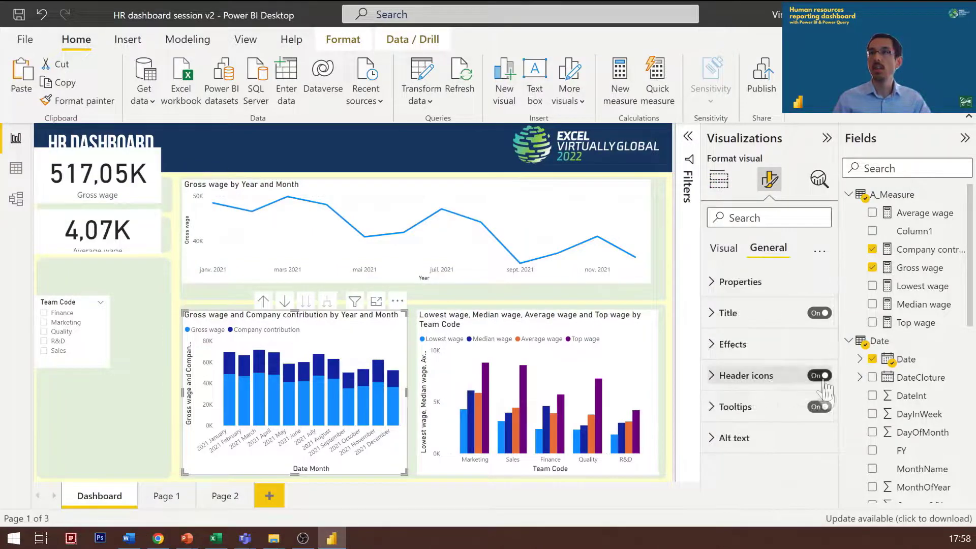
{"action": "left_click", "coordinate": [731, 389]}
{"action": "left_click", "coordinate": [731, 389]}
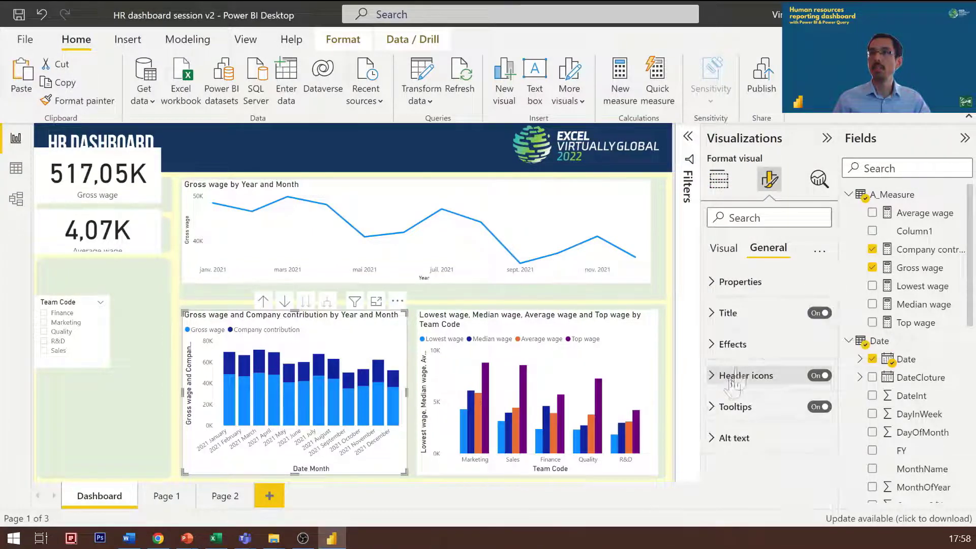
{"action": "left_click", "coordinate": [733, 249]}
{"action": "left_click", "coordinate": [761, 252]}
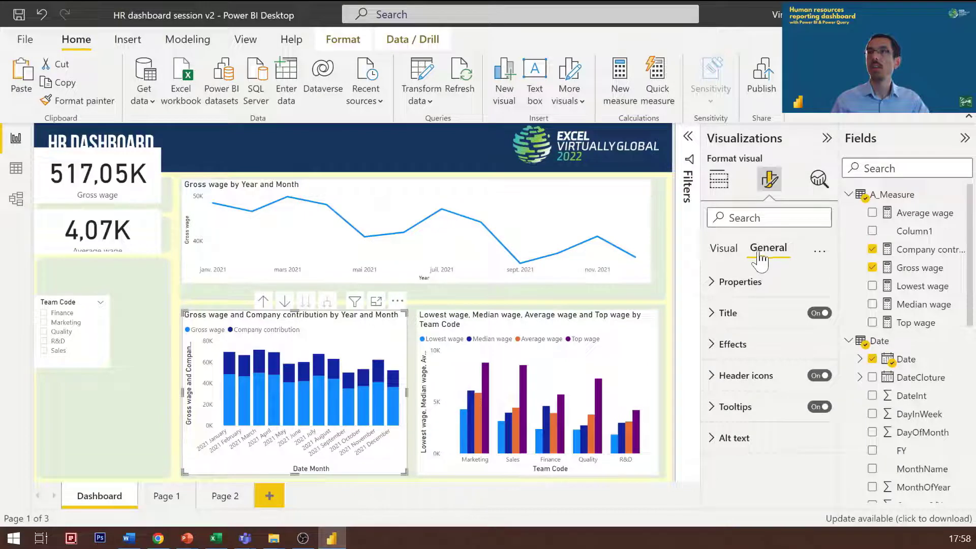
{"action": "left_click", "coordinate": [748, 350]}
{"action": "left_click", "coordinate": [751, 351]}
{"action": "left_click", "coordinate": [806, 348]}
{"action": "left_click", "coordinate": [813, 375]}
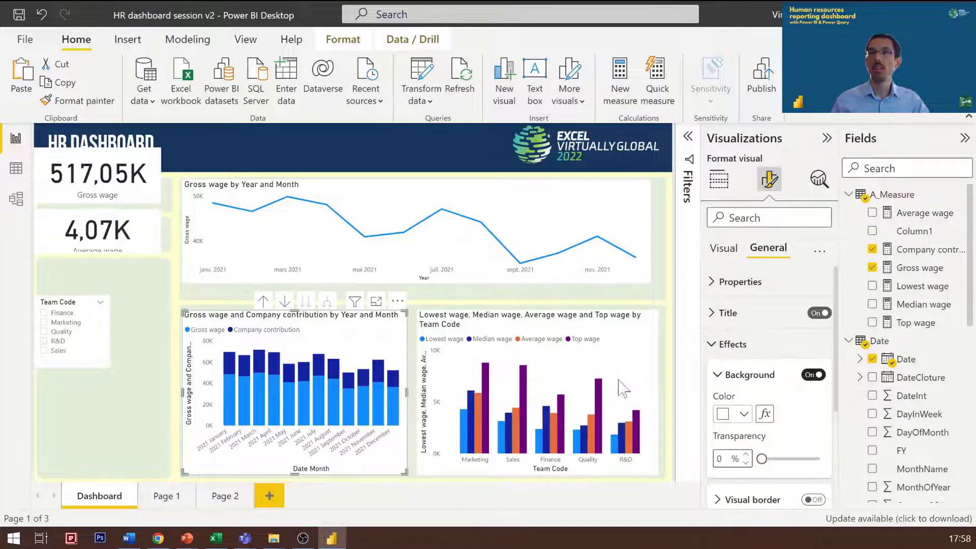
{"action": "left_click", "coordinate": [815, 376]}
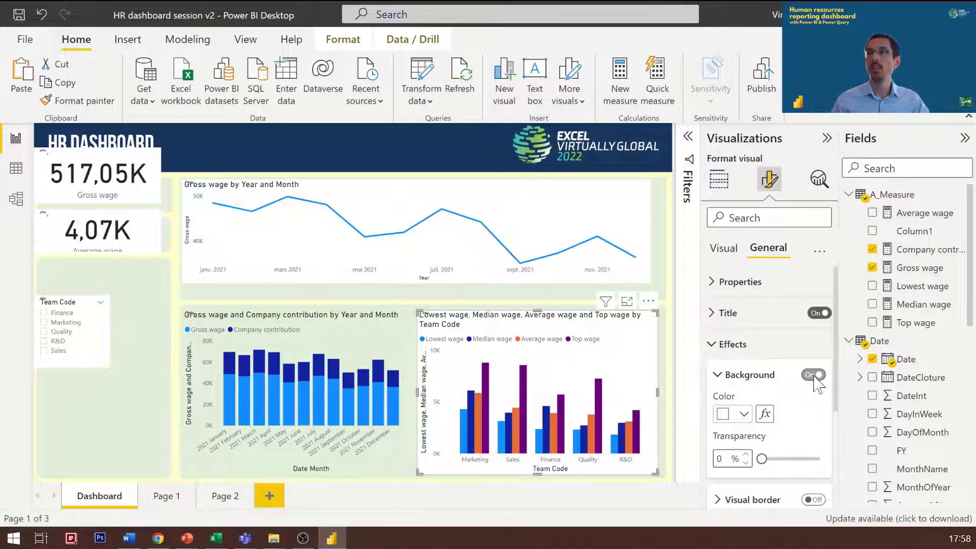
Step: Turn off the background of the lowest, median, average and top wage chart and of the Gross wage line chart
{"action": "left_click", "coordinate": [816, 377]}
{"action": "left_click", "coordinate": [631, 269]}
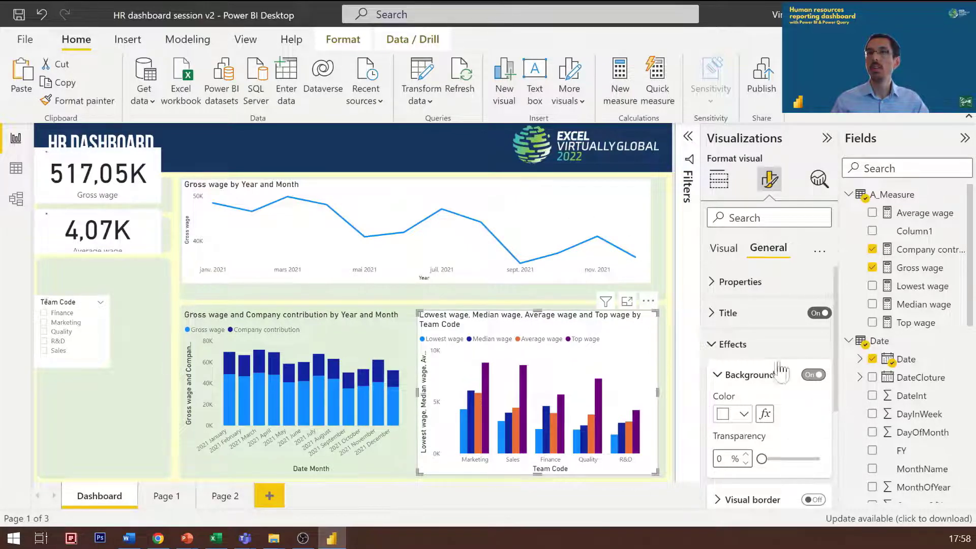
{"action": "left_click", "coordinate": [813, 376]}
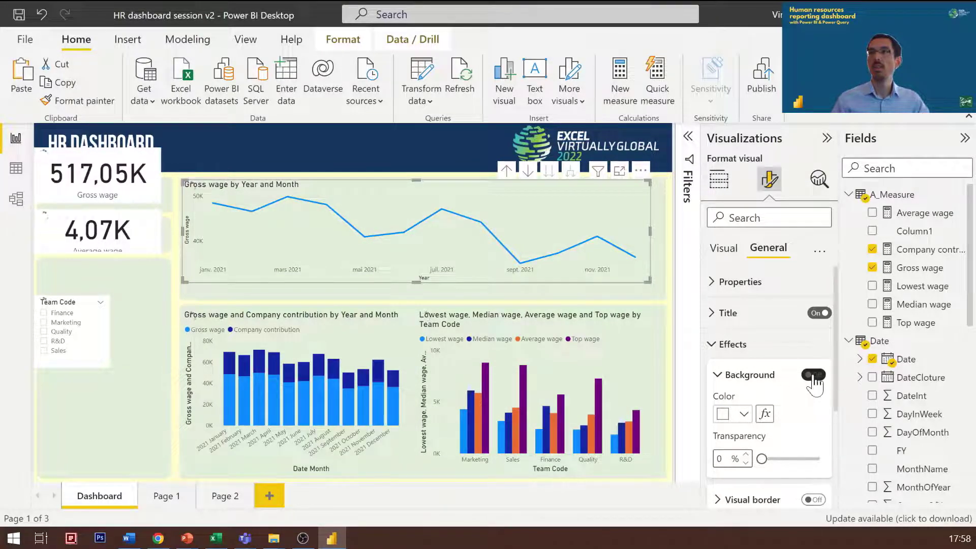
Step: Turn off the background of the Average wage card and the Gross wage card
{"action": "left_click", "coordinate": [122, 231]}
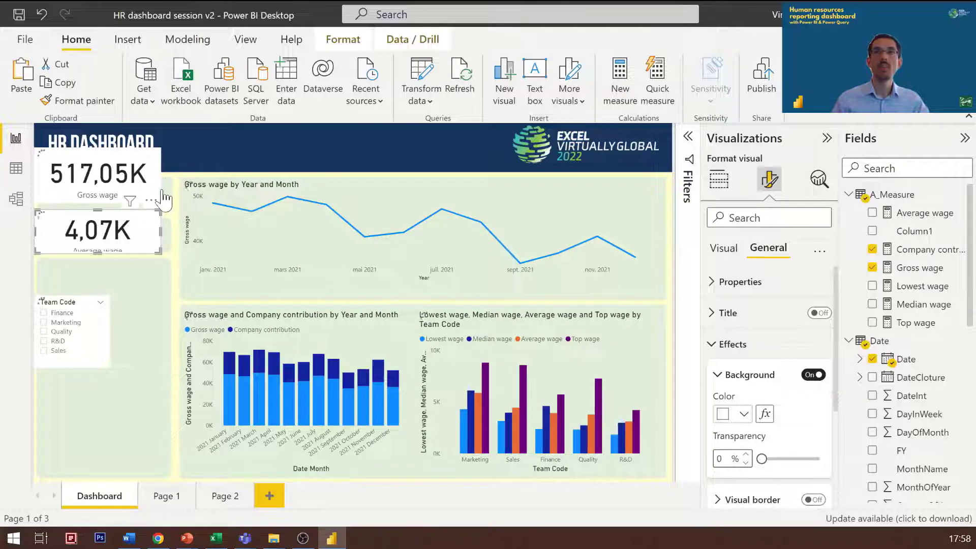
{"action": "left_click", "coordinate": [820, 377]}
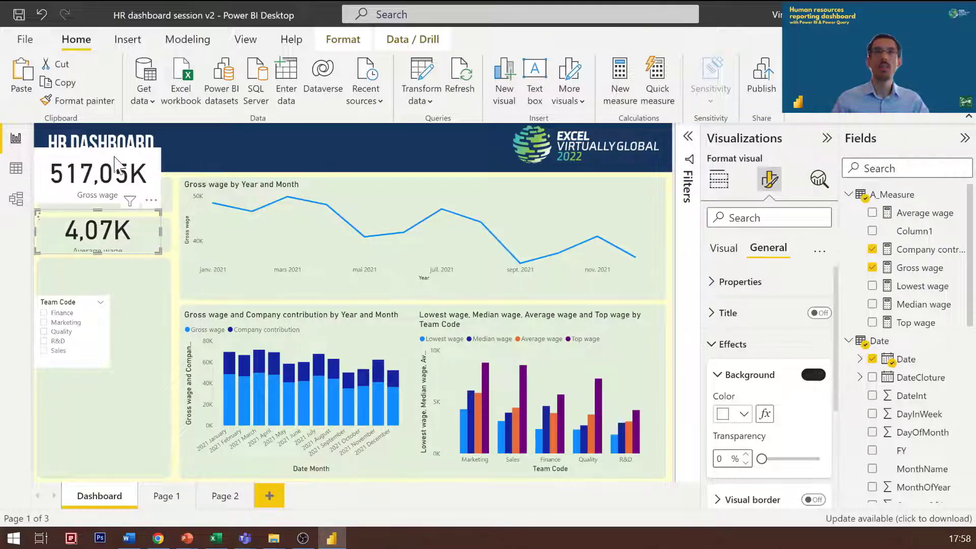
{"action": "left_click", "coordinate": [816, 375]}
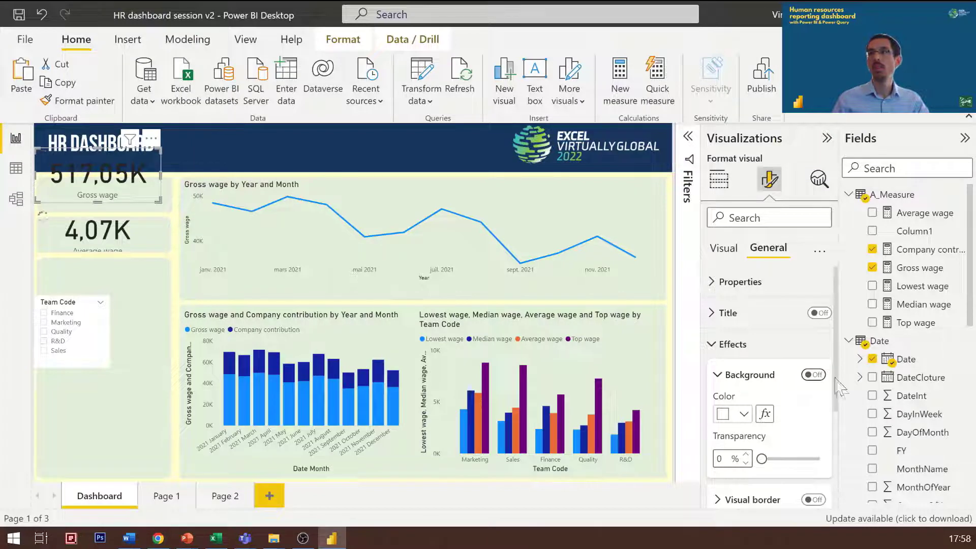
Step: Move the Team Code slicer slightly right within the tall side panel and turn off its background
{"action": "left_click_drag", "start_coordinate": [88, 355], "coordinate": [107, 351]}
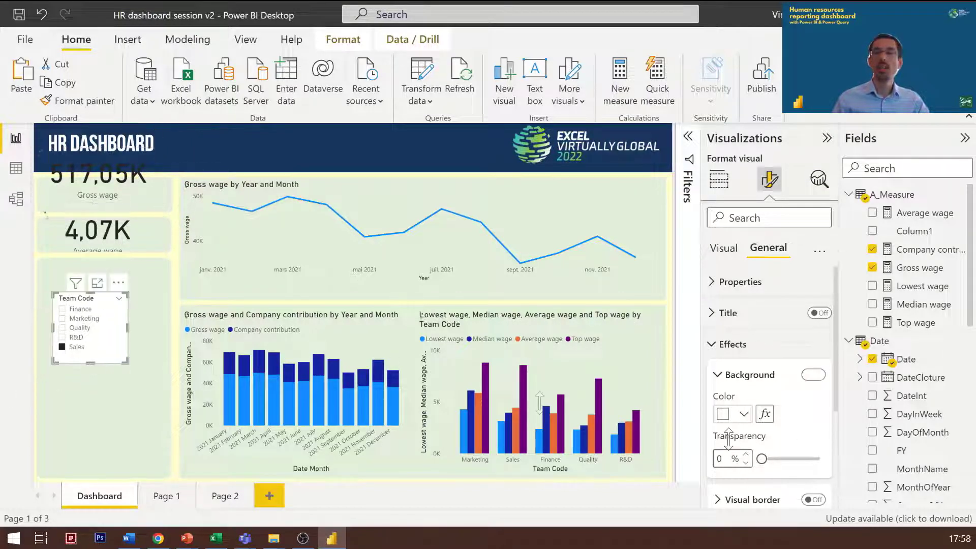
{"action": "left_click", "coordinate": [812, 375]}
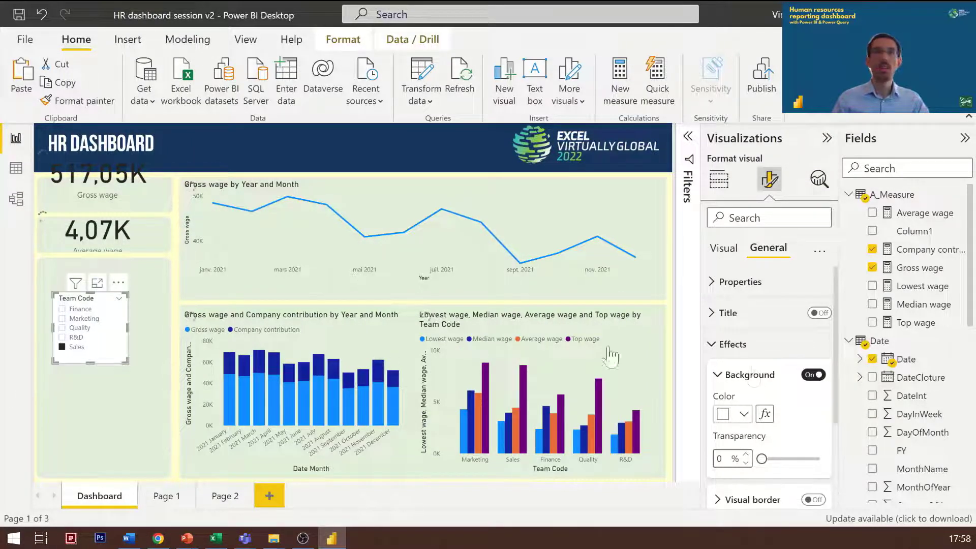
{"action": "key", "text": "ctrl+z"}
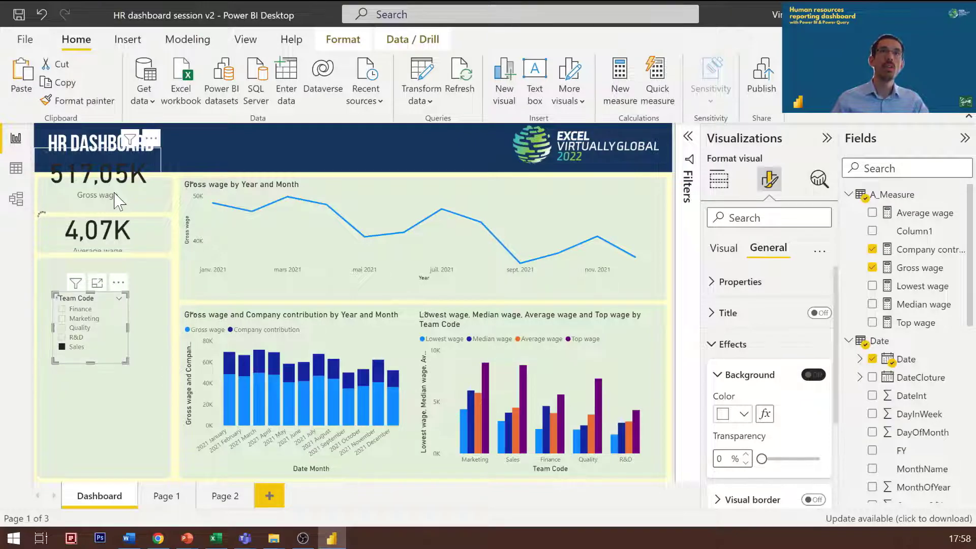
Step: Move the Gross wage card into the uppermost side panel and set its callout value font size to 18
{"action": "mouse_move", "coordinate": [116, 201]}
{"action": "left_mouse_down"}
{"action": "mouse_move", "coordinate": [112, 213]}
{"action": "mouse_move", "coordinate": [123, 202]}
{"action": "left_mouse_up"}
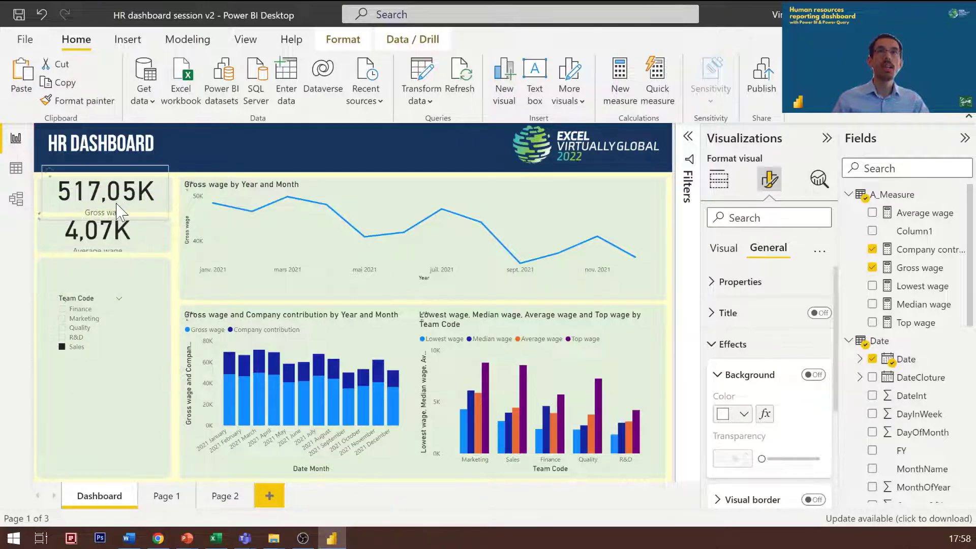
{"action": "left_click", "coordinate": [724, 248]}
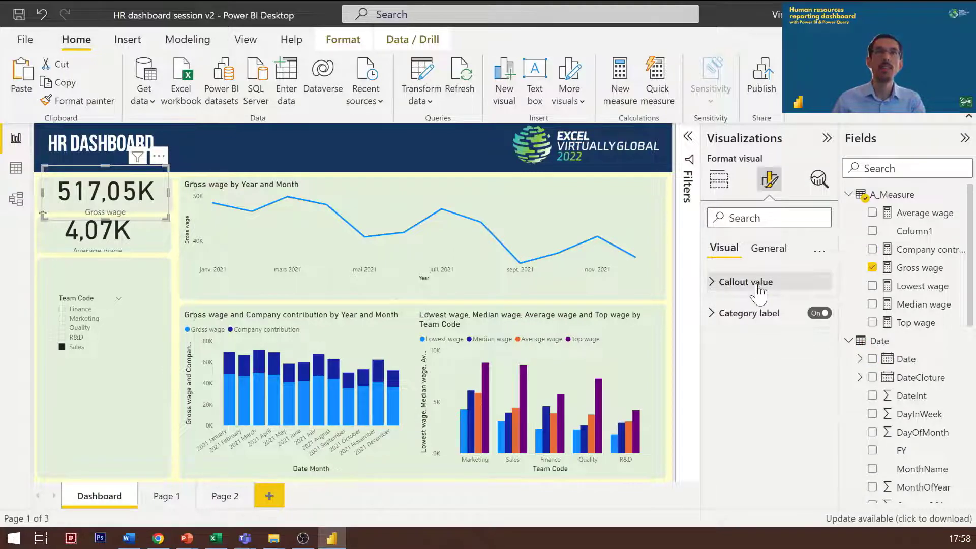
{"action": "left_click", "coordinate": [708, 283]}
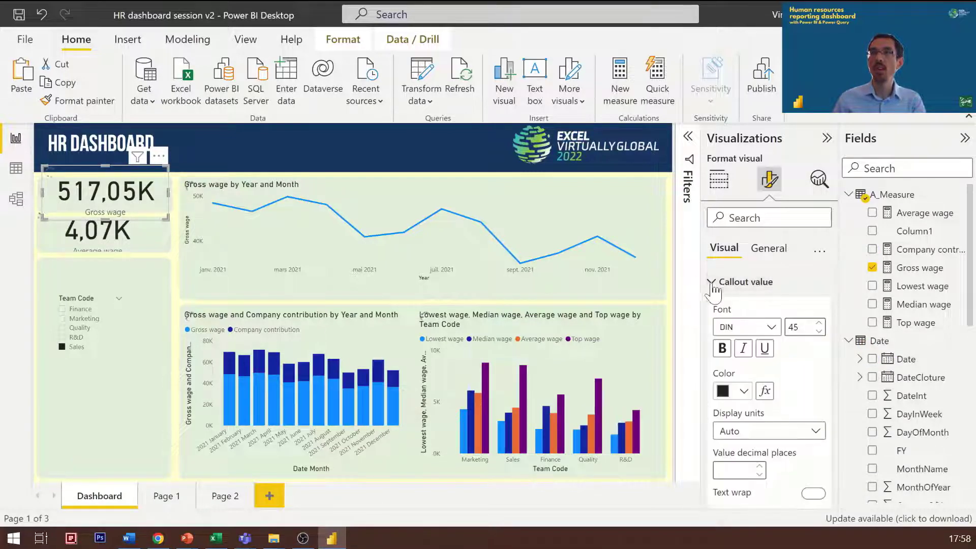
{"action": "left_click", "coordinate": [717, 284]}
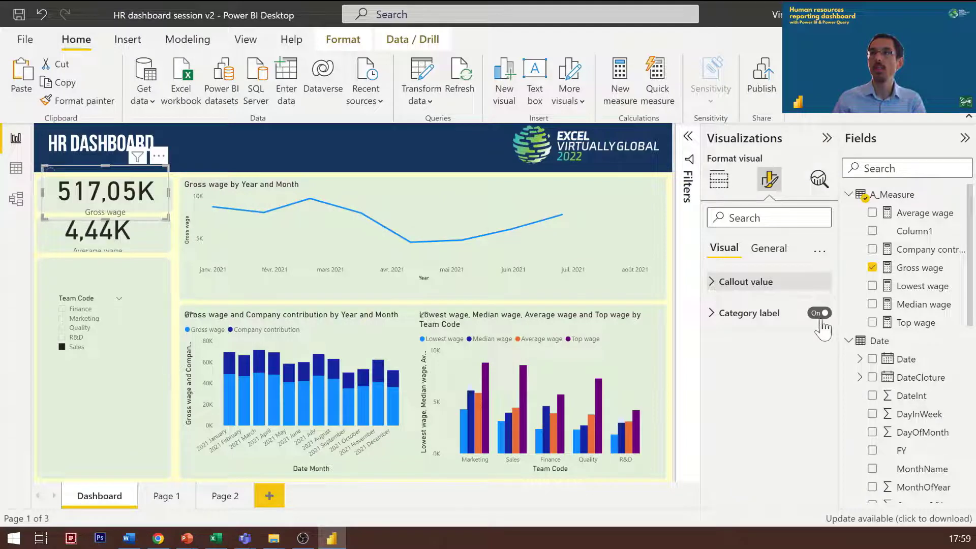
{"action": "left_click_drag", "start_coordinate": [802, 328], "coordinate": [728, 332]}
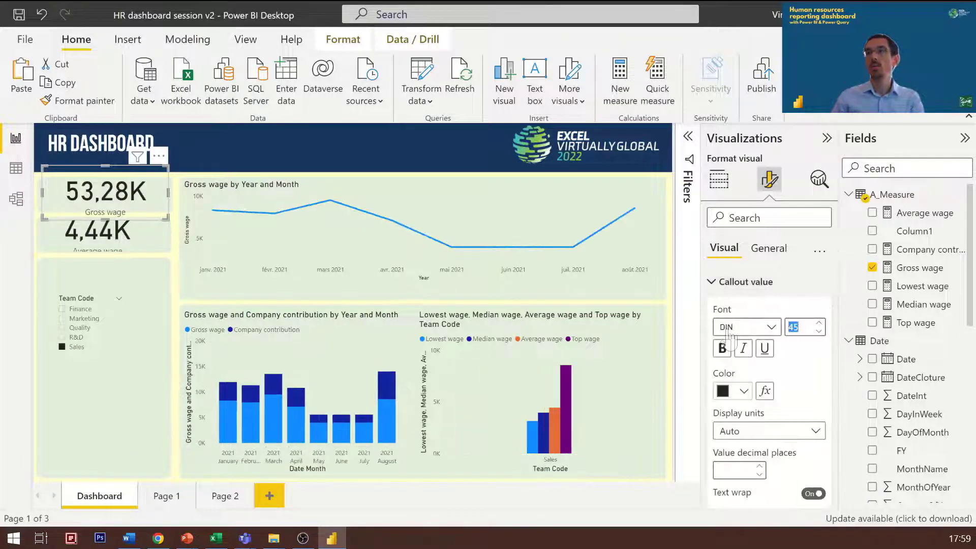
Step: Set the Average wage card's callout value font size to 18 and align the card beneath the Gross wage card
{"action": "left_click", "coordinate": [110, 242]}
{"action": "left_click_drag", "start_coordinate": [801, 327], "coordinate": [728, 333]}
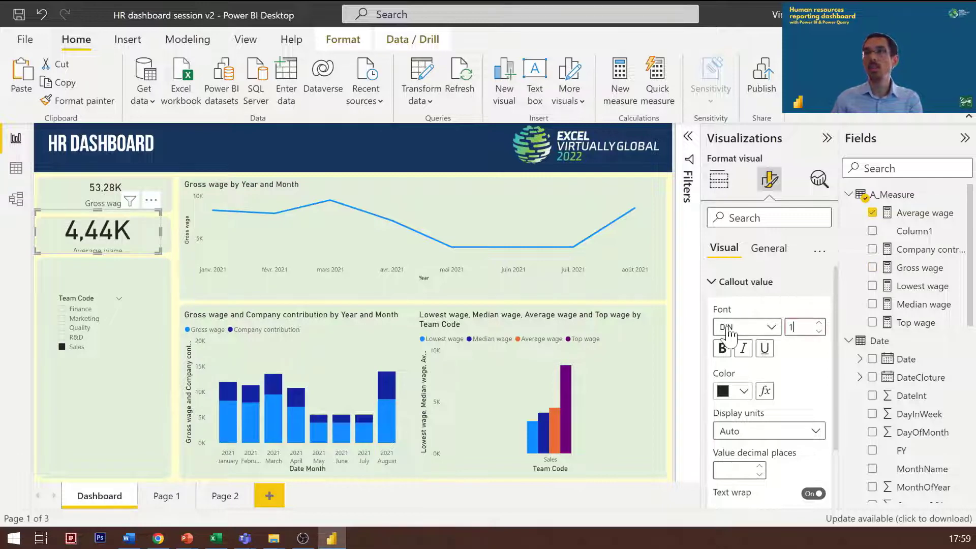
{"action": "type", "text": "18"}
{"action": "left_click_drag", "start_coordinate": [123, 245], "coordinate": [135, 251]}
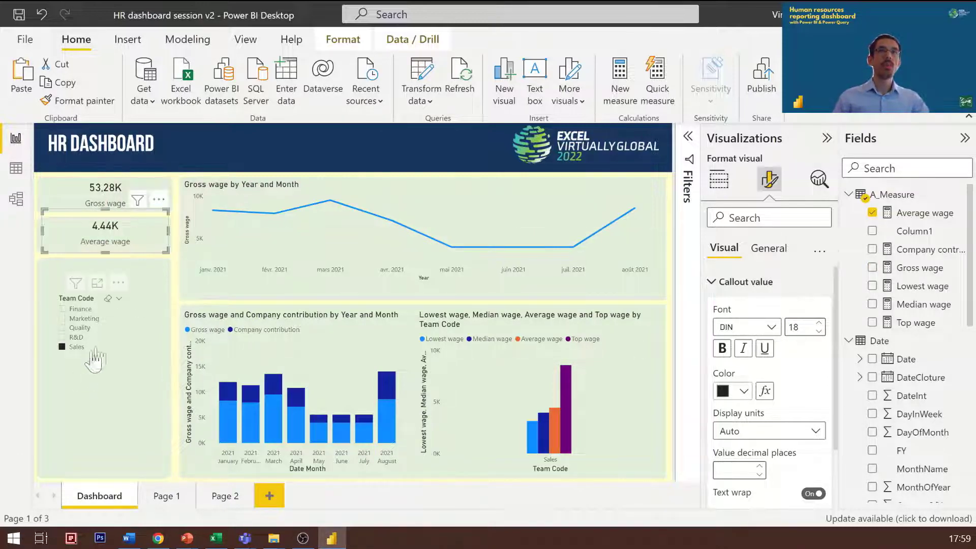
Step: Clear the Sales selection in the Team Code slicer and move the slicer slightly up and left within its panel
{"action": "left_click_drag", "start_coordinate": [108, 352], "coordinate": [98, 343]}
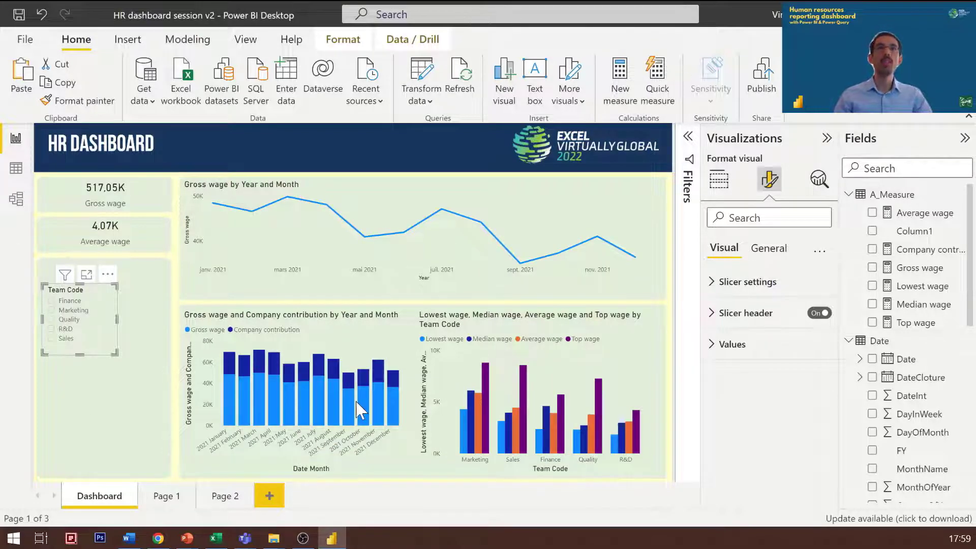
{"action": "left_click", "coordinate": [121, 438]}
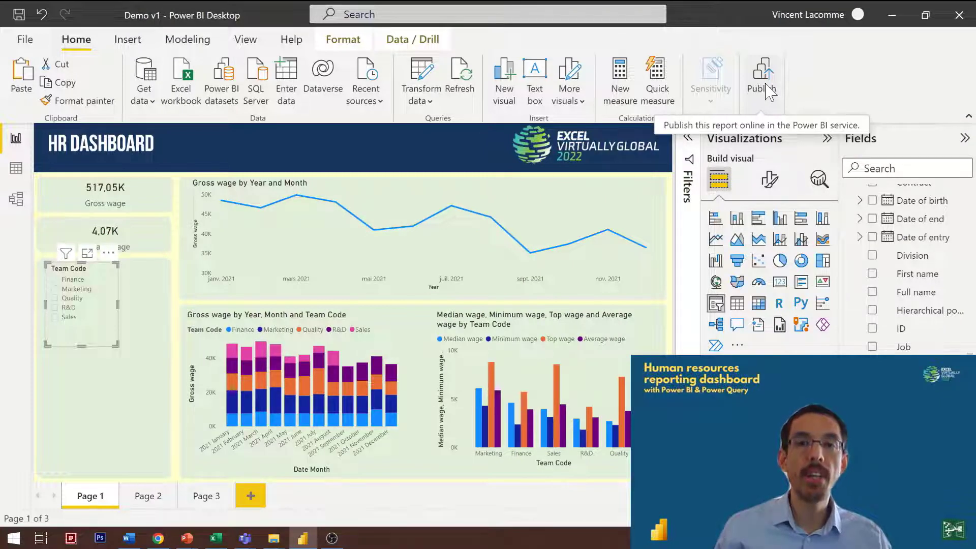
Step: Publish the Demo v1 report to My workspace and dismiss the PowerPoint sharing tip on the online report
{"action": "left_click", "coordinate": [767, 91]}
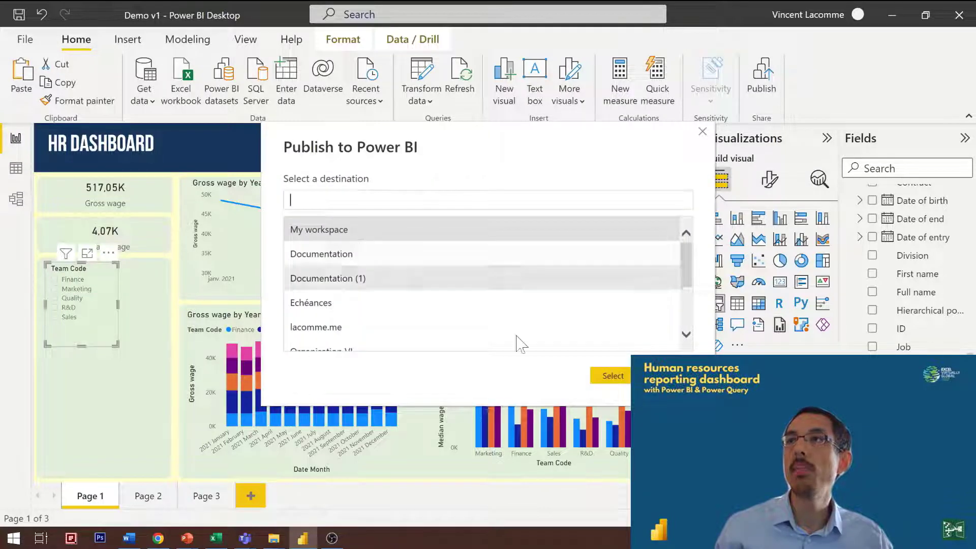
{"action": "left_click", "coordinate": [624, 378]}
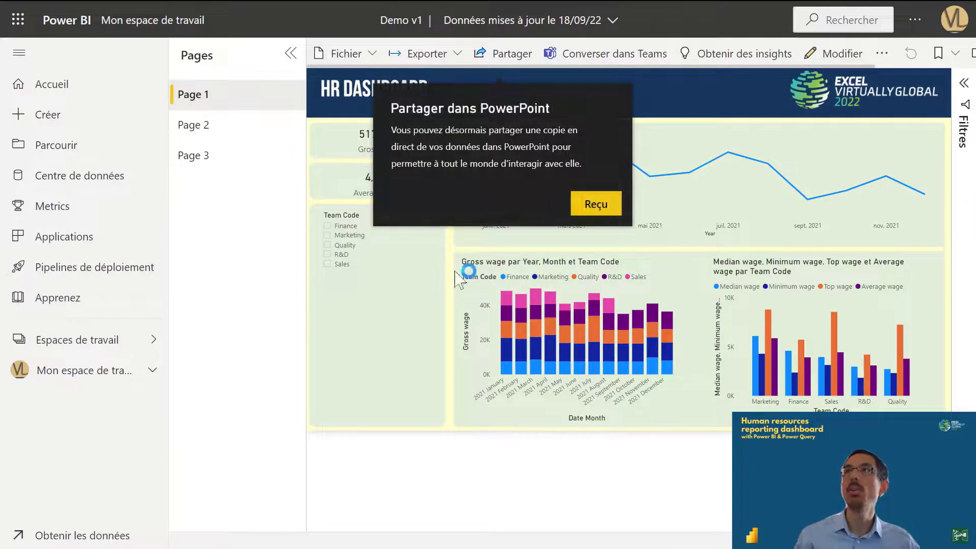
{"action": "left_click", "coordinate": [609, 217]}
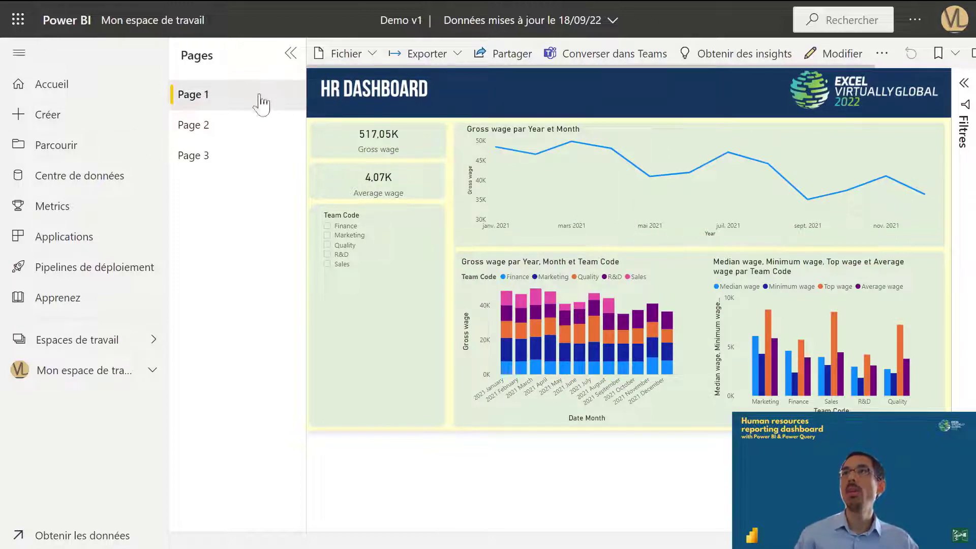
Step: Test the online report by filtering Team Code to Quality and clearing it, and view the Gross wage line chart in focus mode
{"action": "left_click", "coordinate": [343, 236]}
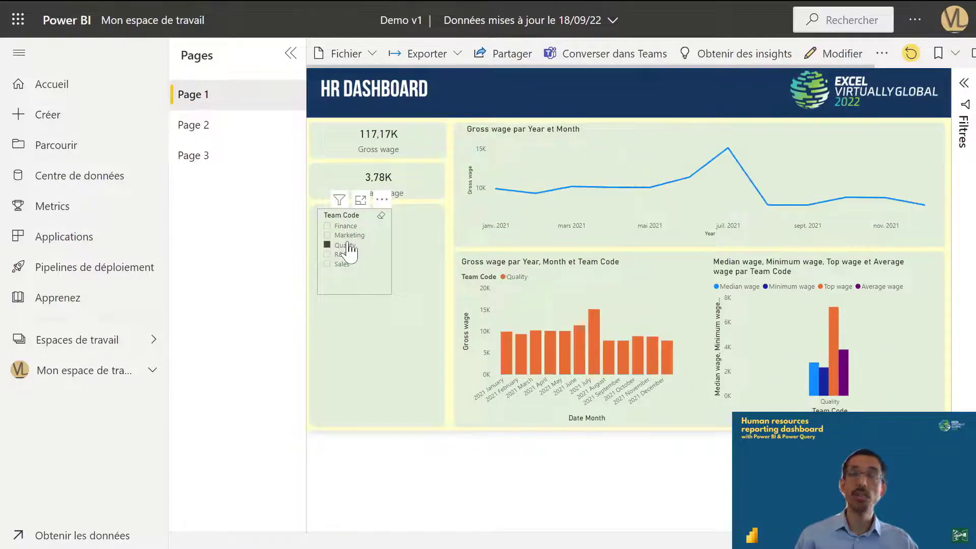
{"action": "left_click", "coordinate": [350, 247]}
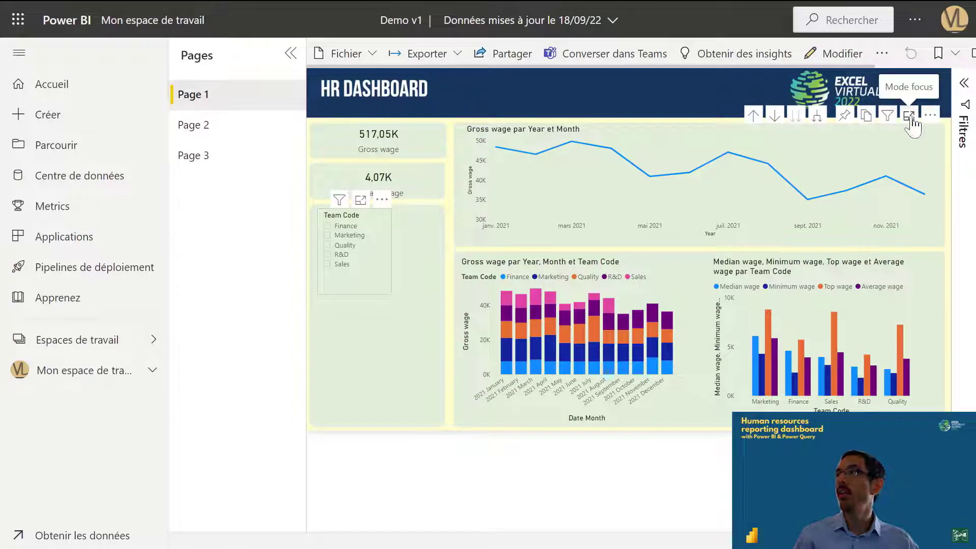
{"action": "left_click", "coordinate": [909, 117]}
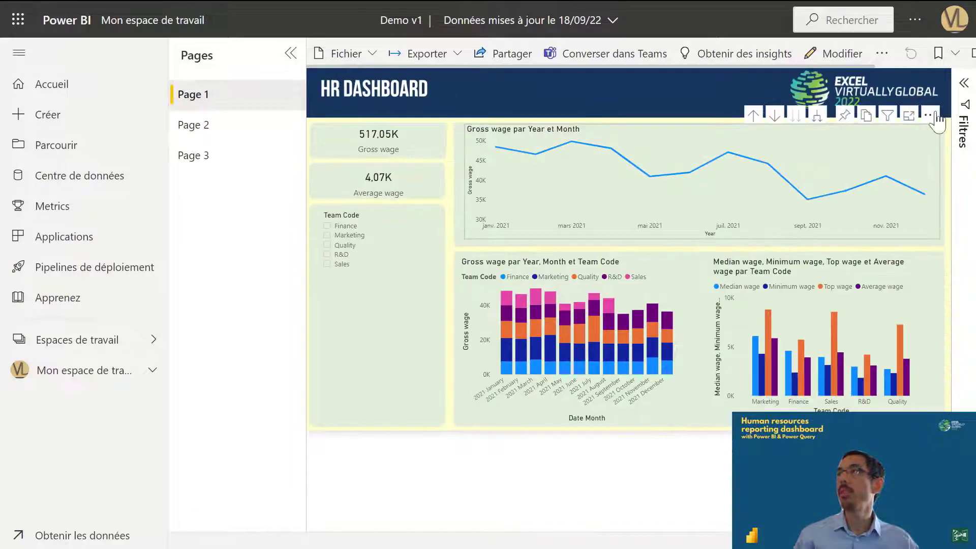
Step: Open the data export options for the Gross wage line chart and display the available file formats for the summarized data
{"action": "left_click", "coordinate": [933, 117]}
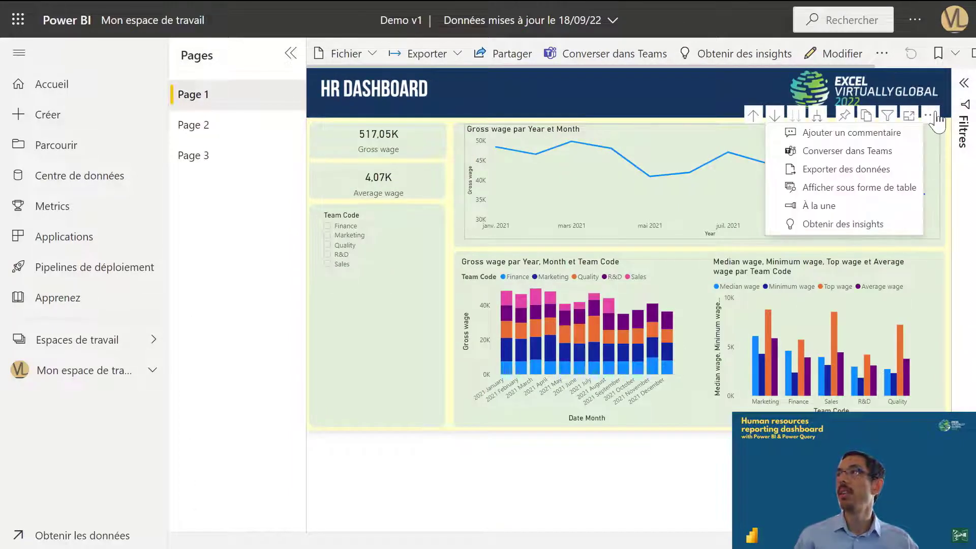
{"action": "left_click", "coordinate": [865, 175]}
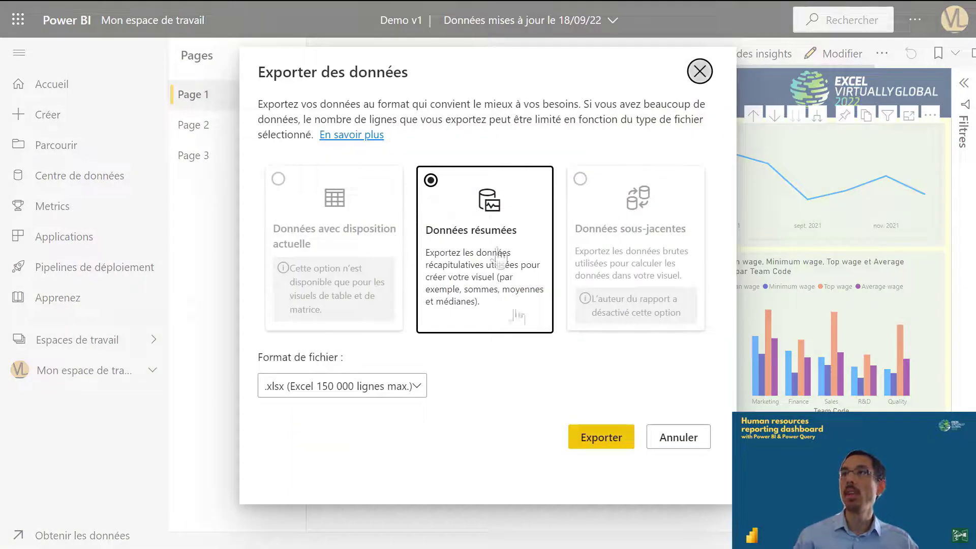
{"action": "left_click", "coordinate": [371, 391]}
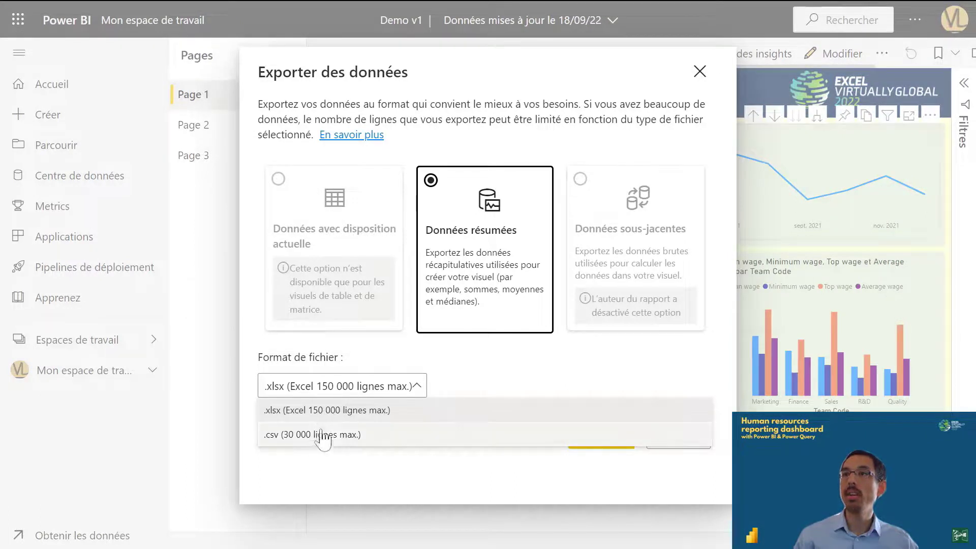